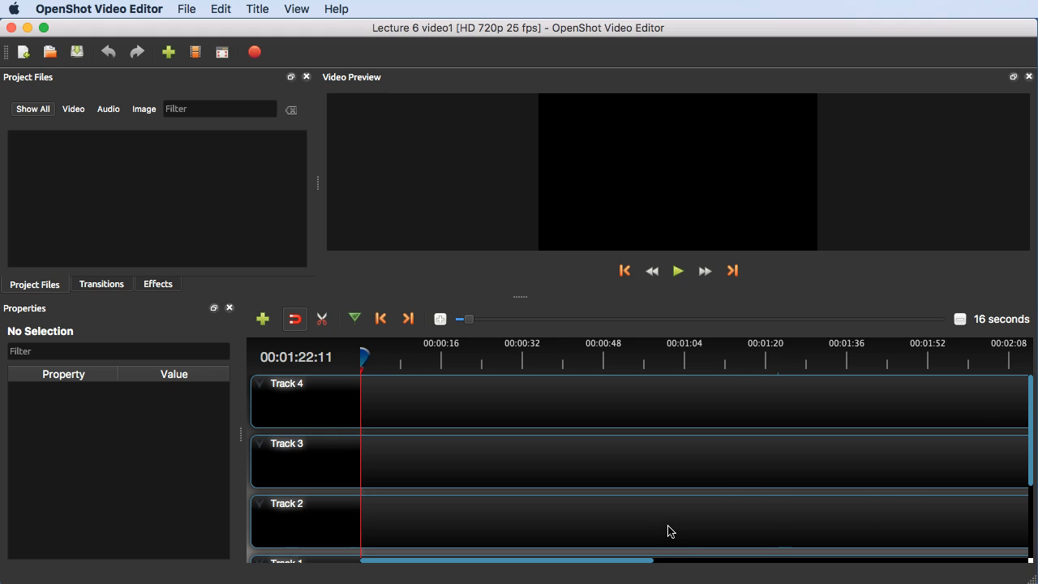
Step: Switch to Finder and preview the Lecture#6-Practical-AKRushes movie in the Lecture 6. MULT09005 folder
left_click_drag(941, 583, 941, 218)
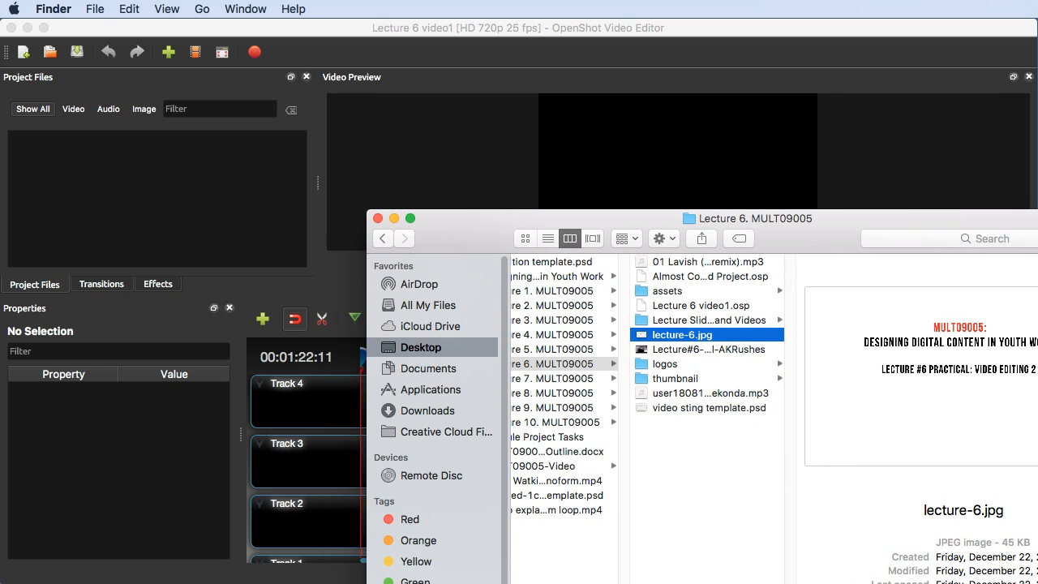
scroll(707, 358, "left", 4)
scroll(708, 358, "right", 4)
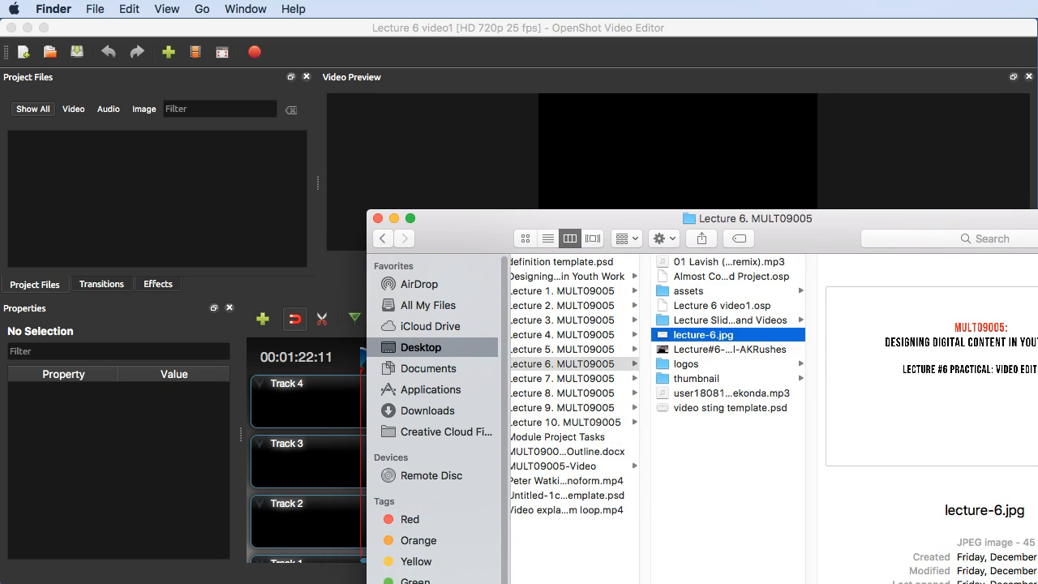
left_click(729, 351)
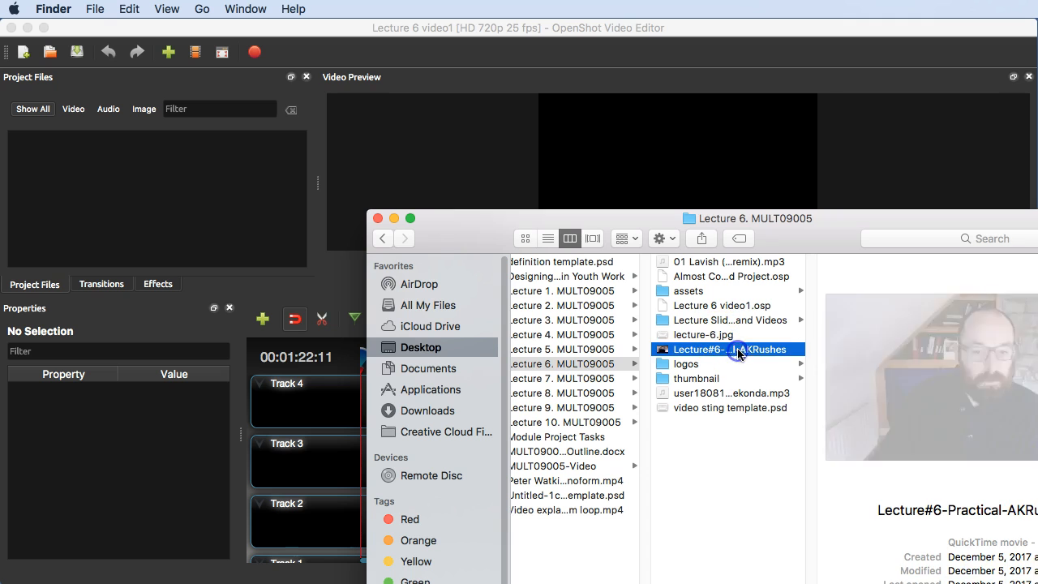
left_click_drag(922, 212, 702, 212)
mouse_move(672, 417)
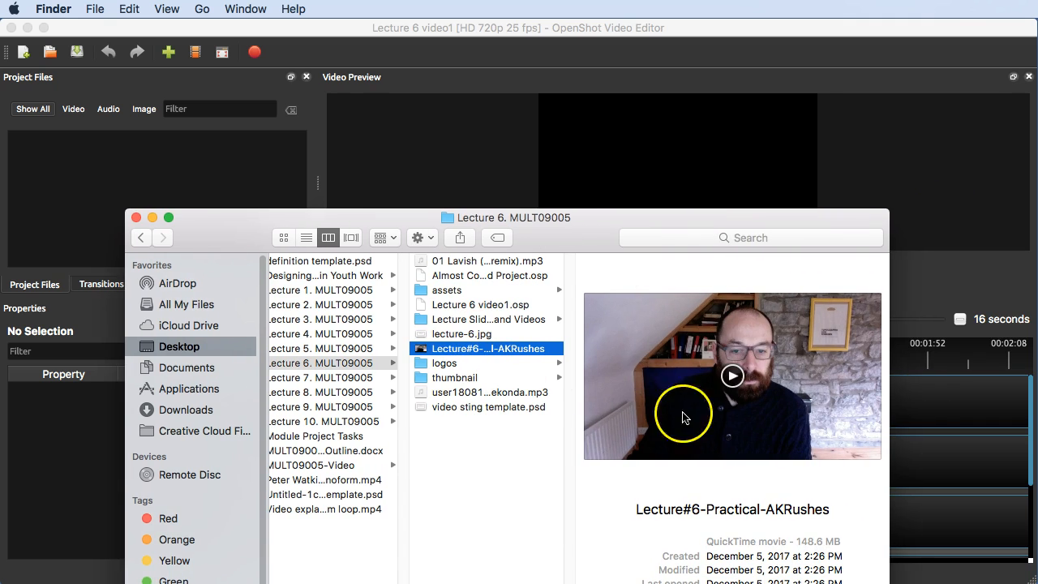
left_click_drag(619, 220, 489, 130)
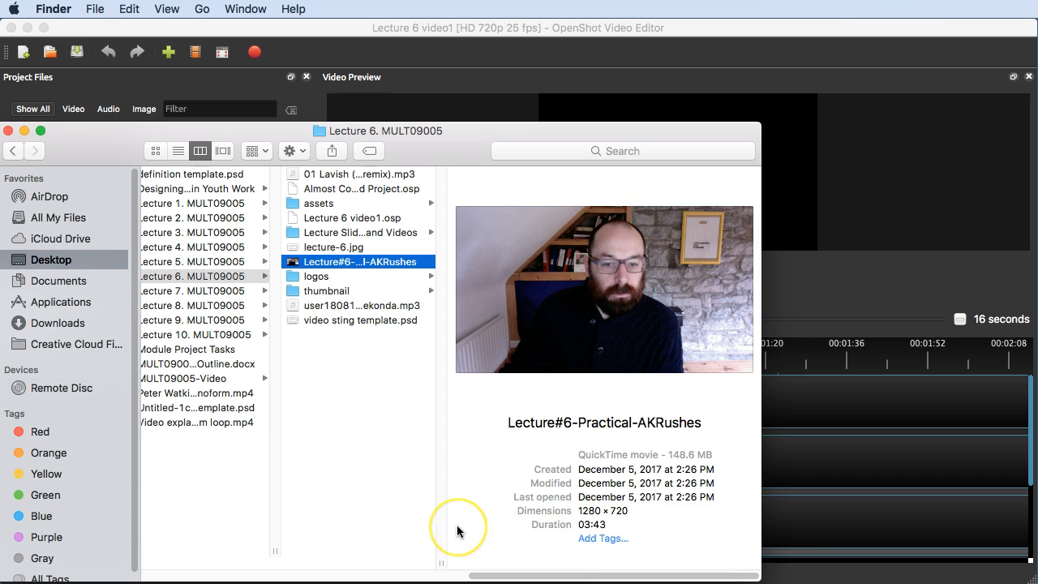
key("space")
key("space")
Step: Look through the user18081971 (Aphex Twin) music file and the images in the logos folder, and close the Finder window
key("Down")
key("Down")
key("Down")
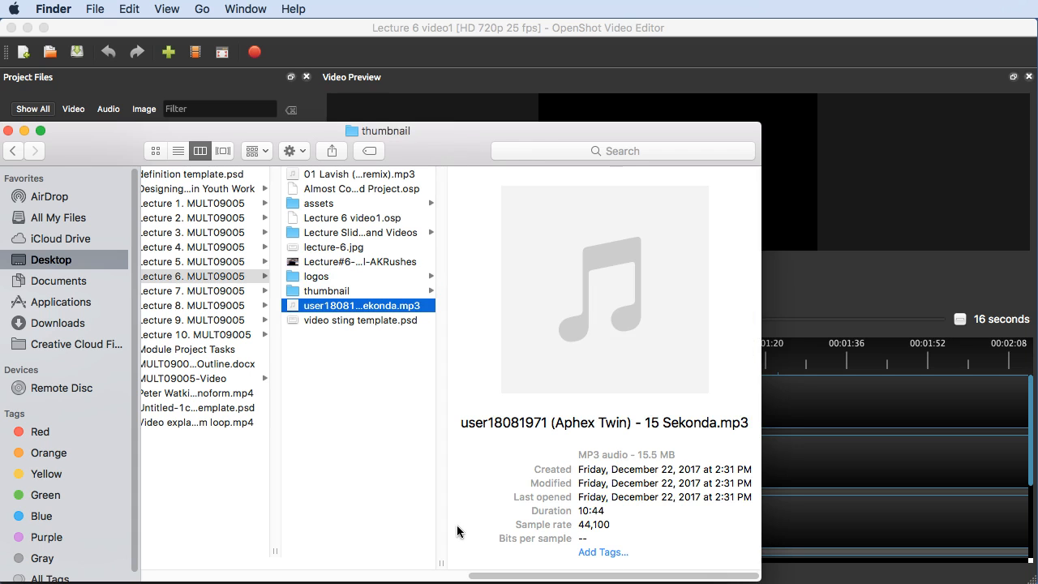
key("Up")
key("Up")
key("Right")
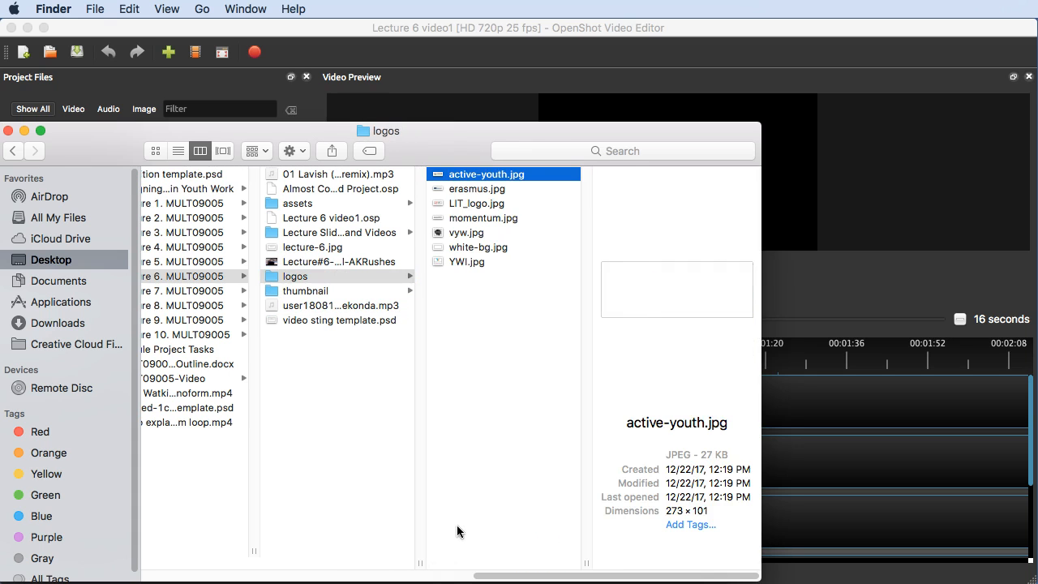
key("Down")
key("Down")
key("Left")
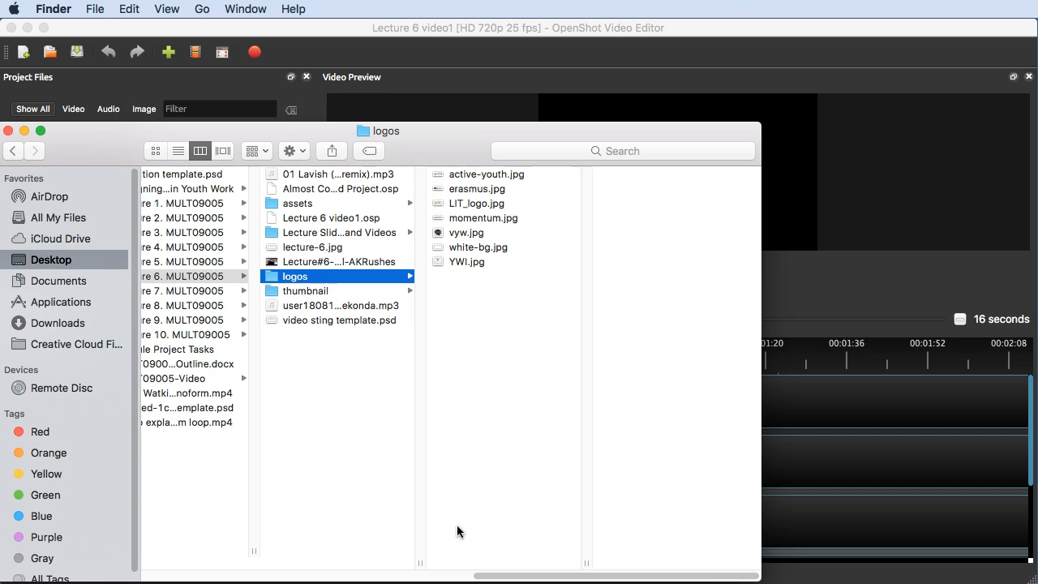
left_click_drag(265, 155, 817, 400)
key("super+w")
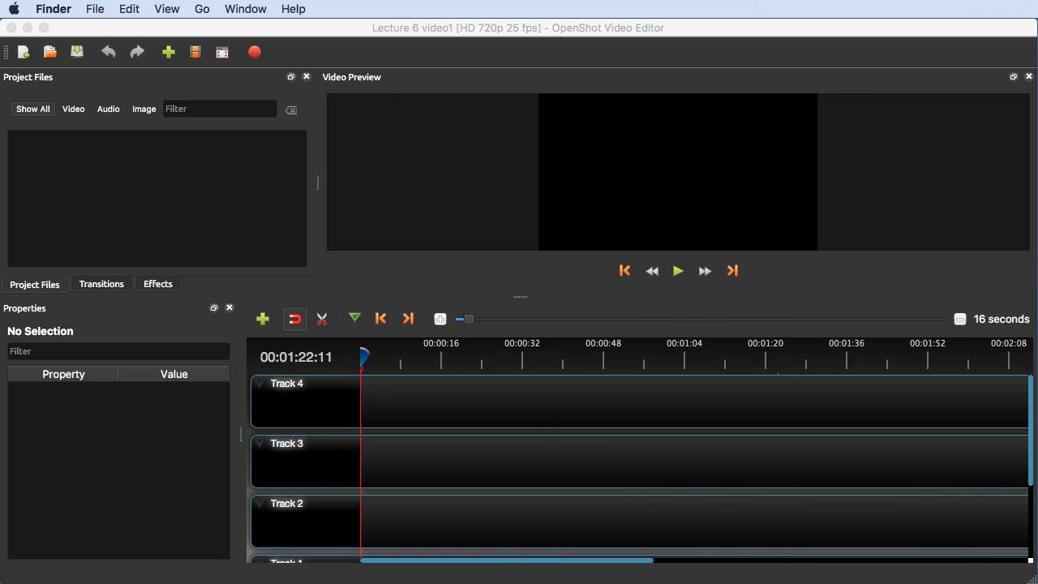
Step: Switch back to OpenShot and import the Lecture#6-Practical-AKRushes movie into the project files
left_click(558, 480)
left_click(570, 488)
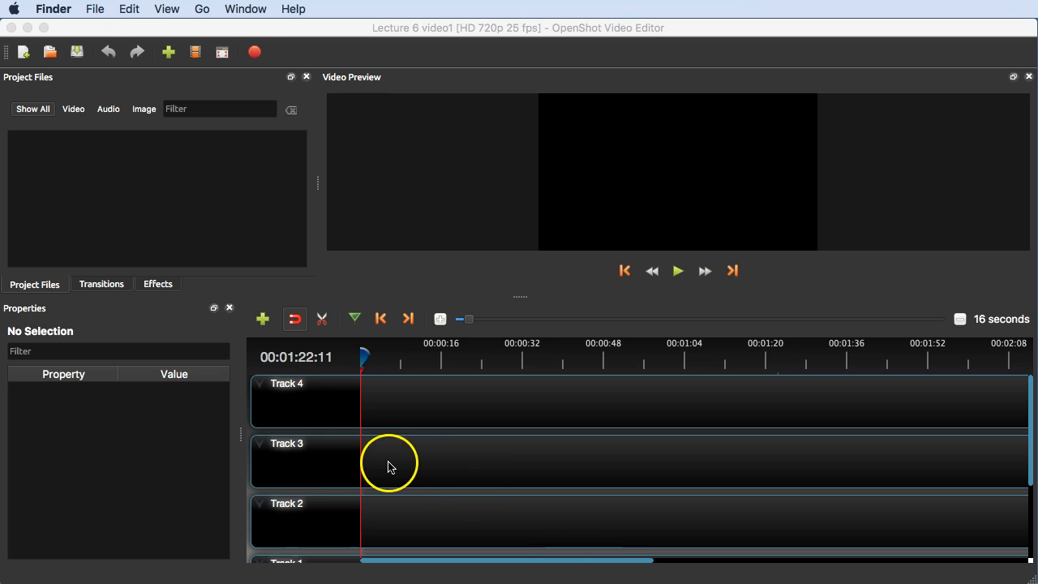
left_click(274, 214)
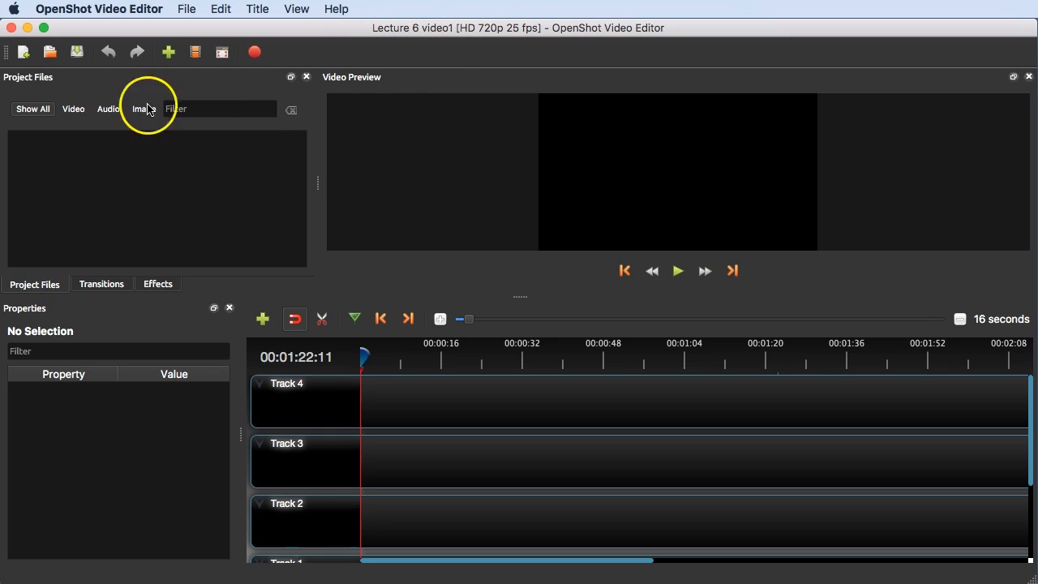
left_click(186, 8)
left_click(239, 133)
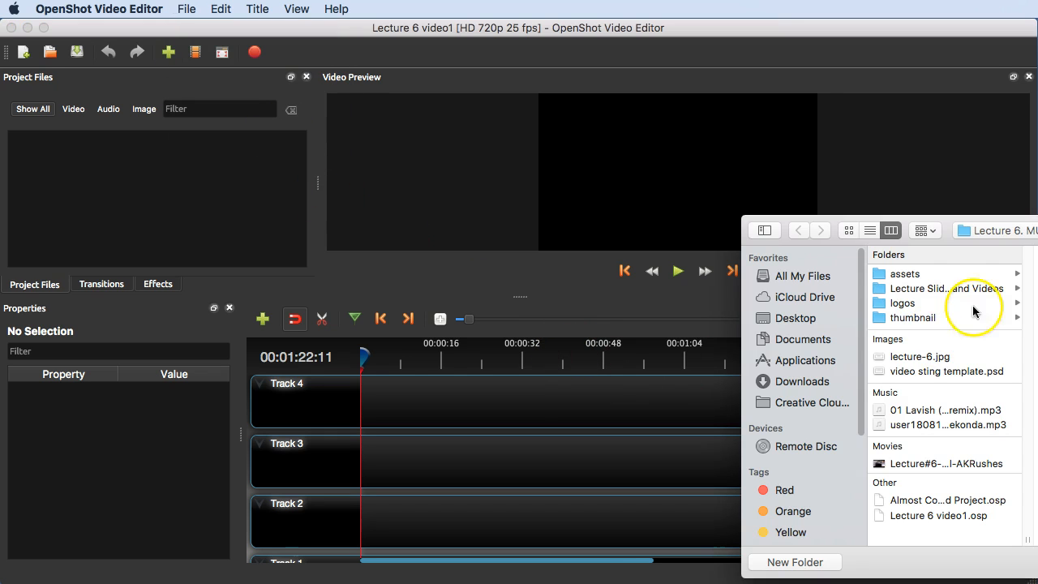
left_click(977, 463)
key("Return")
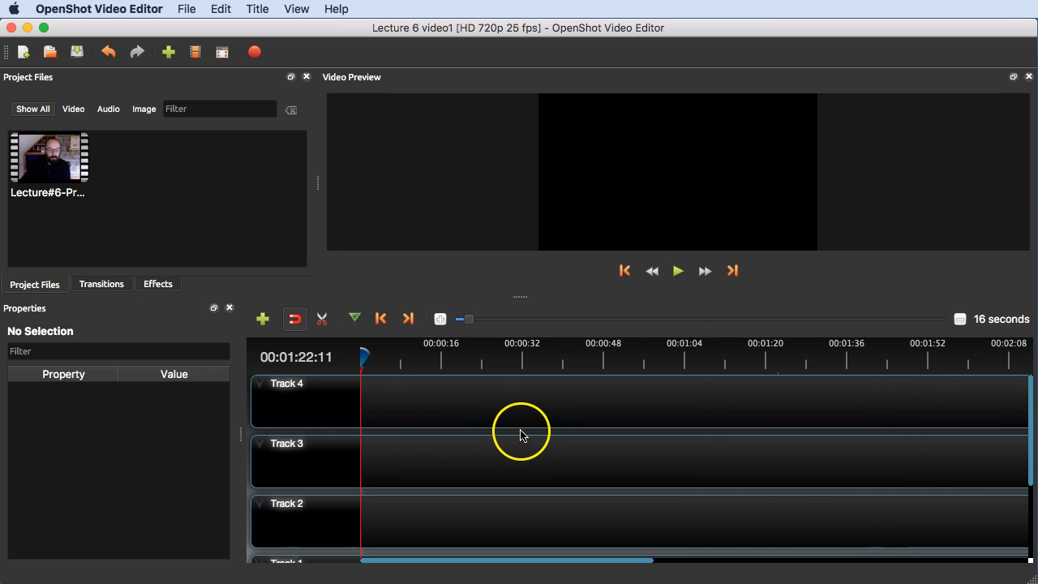
Step: Place the Lecture#6-Practical-AKRushes clip at the very start of Track 0 on the timeline
scroll(521, 431, "down", 3)
scroll(454, 493, "up", 3)
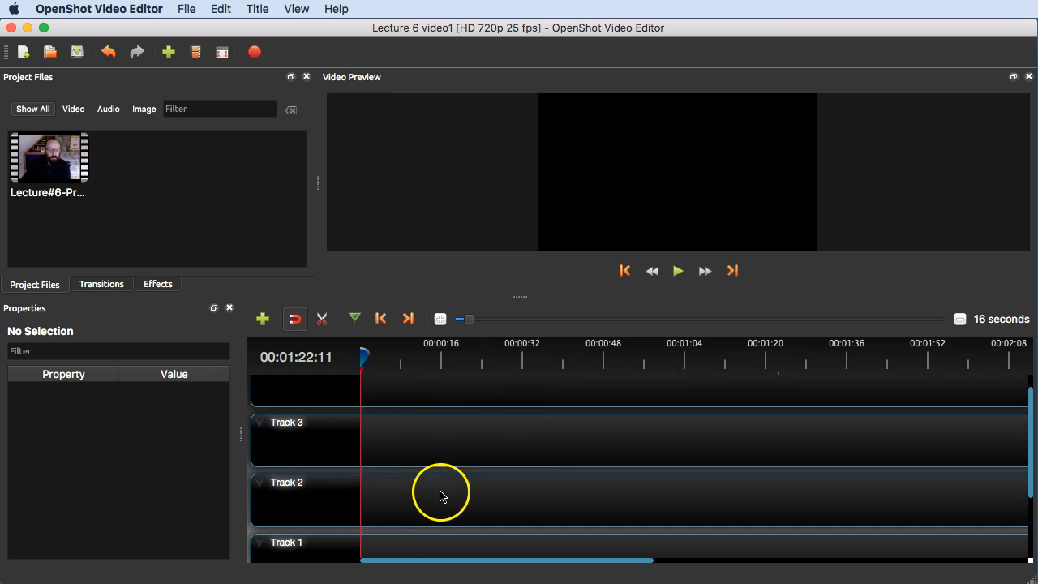
scroll(356, 442, "down", 3)
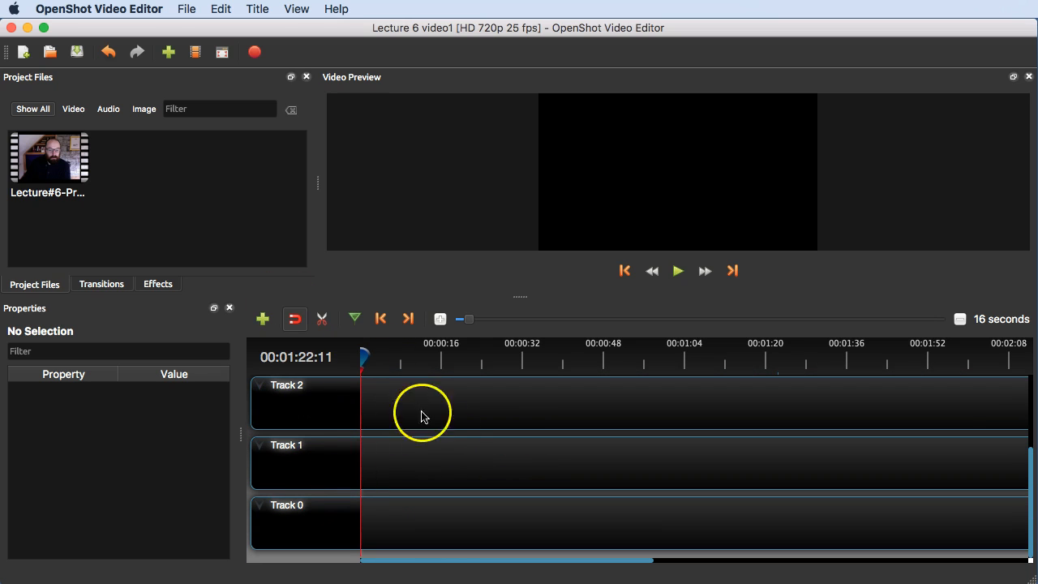
scroll(448, 472, "up", 3)
scroll(451, 475, "down", 3)
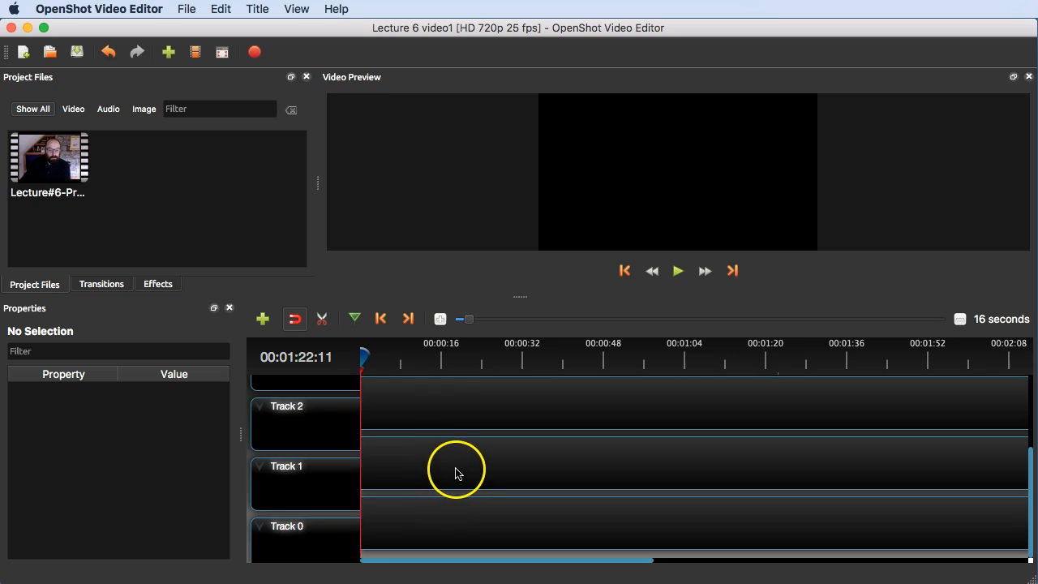
left_click_drag(57, 165, 381, 523)
left_click_drag(538, 525, 523, 524)
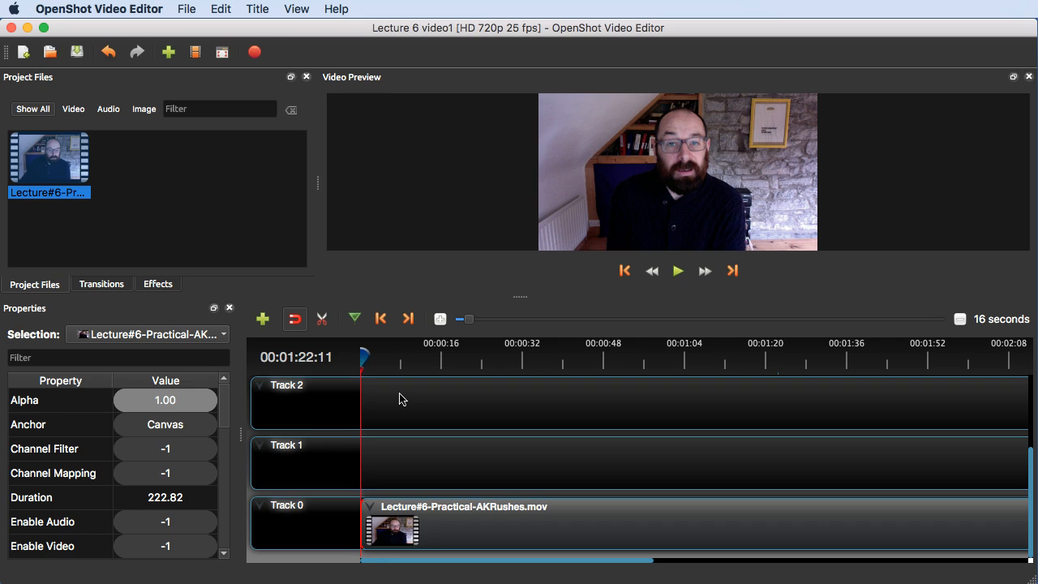
Step: Play the clip from the start of the timeline and pause the playhead at 00:01:04:05
key("space")
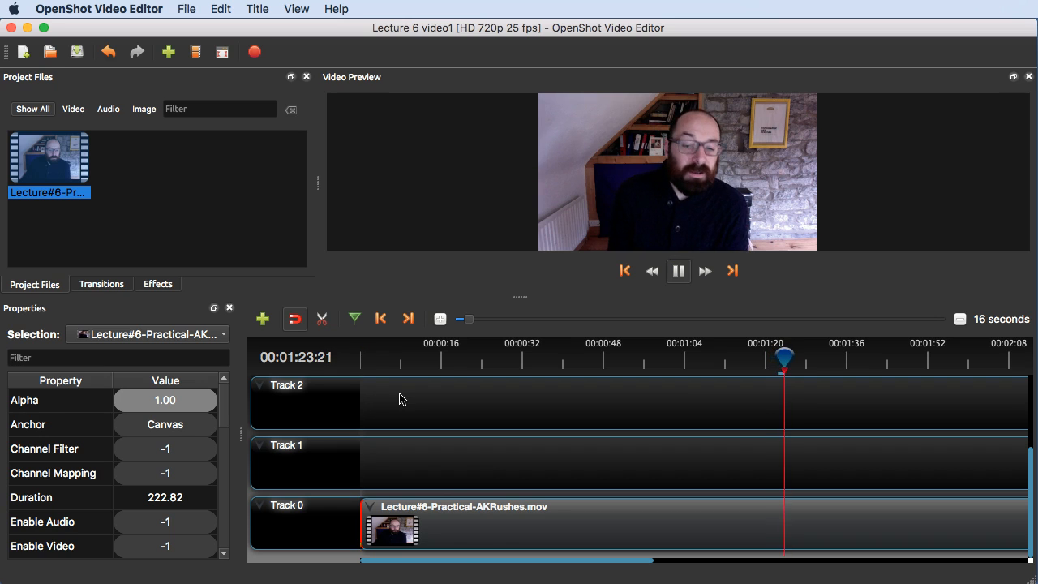
left_click(387, 364)
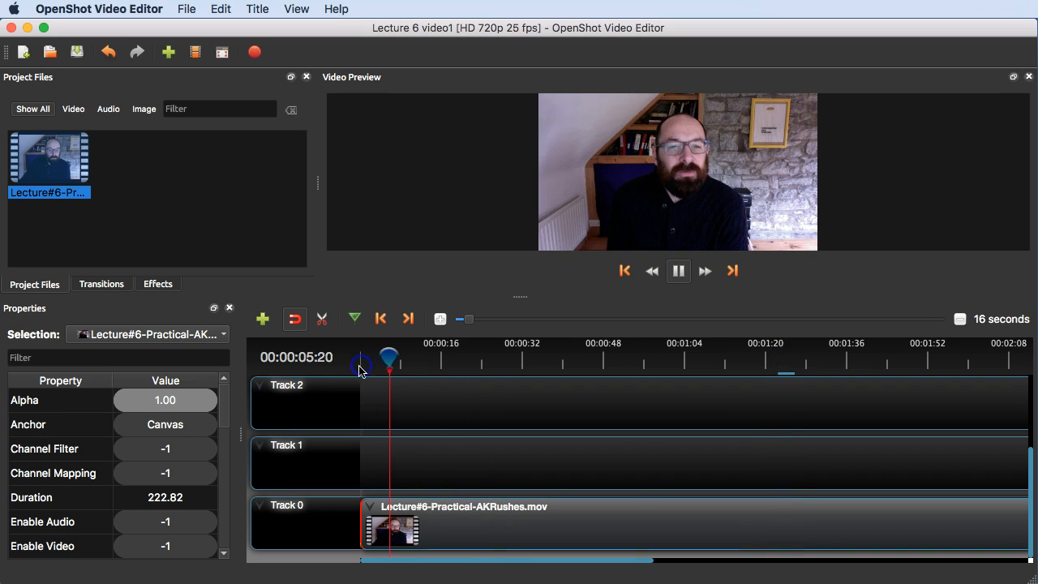
left_click(362, 367)
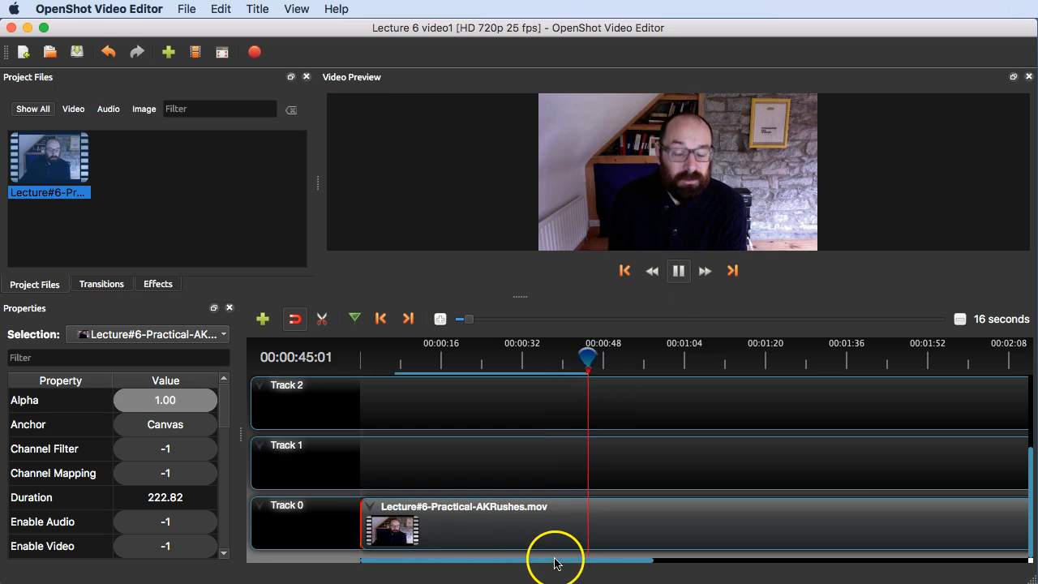
left_click_drag(561, 561, 643, 565)
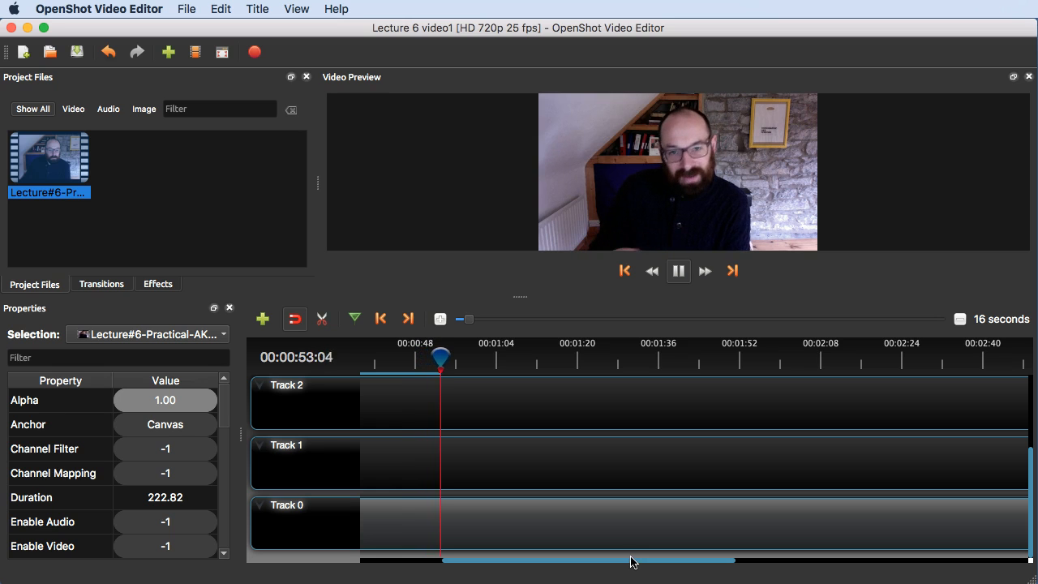
left_click(636, 554)
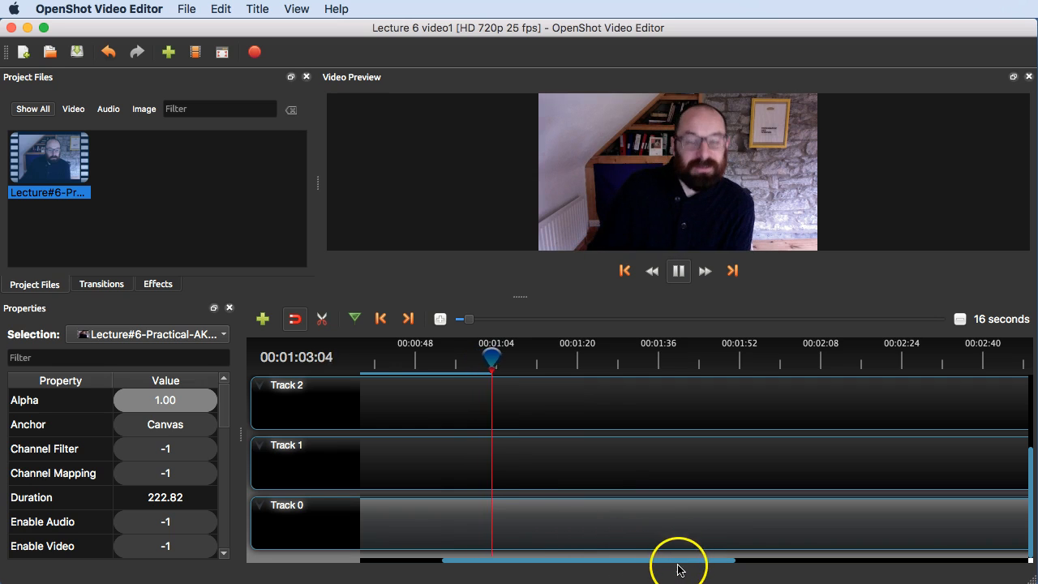
key("space")
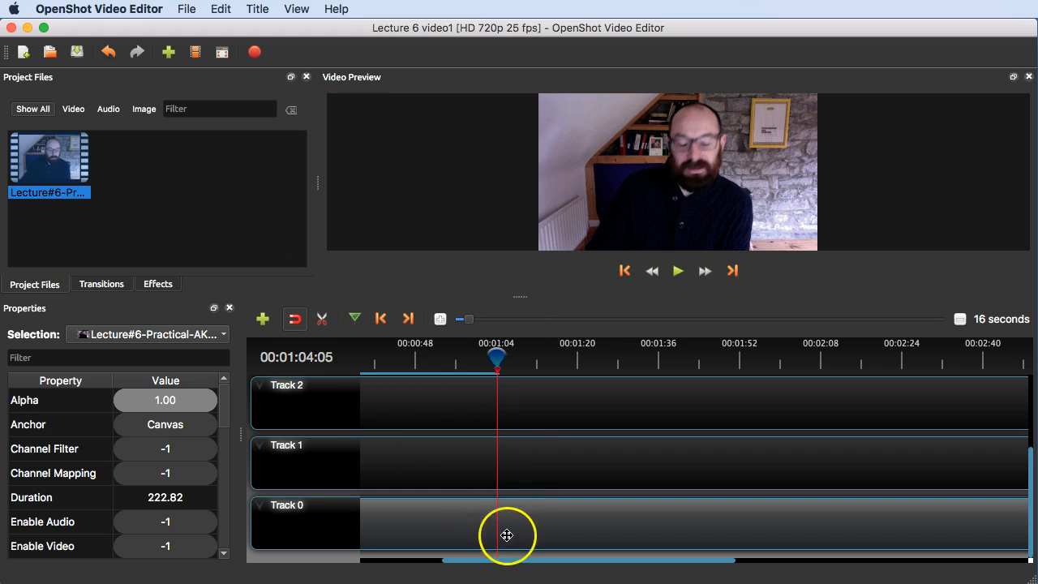
Step: Split the Track 0 clip at the playhead position 00:01:04:05 with the Razor Tool, and deactivate the tool
left_click(322, 322)
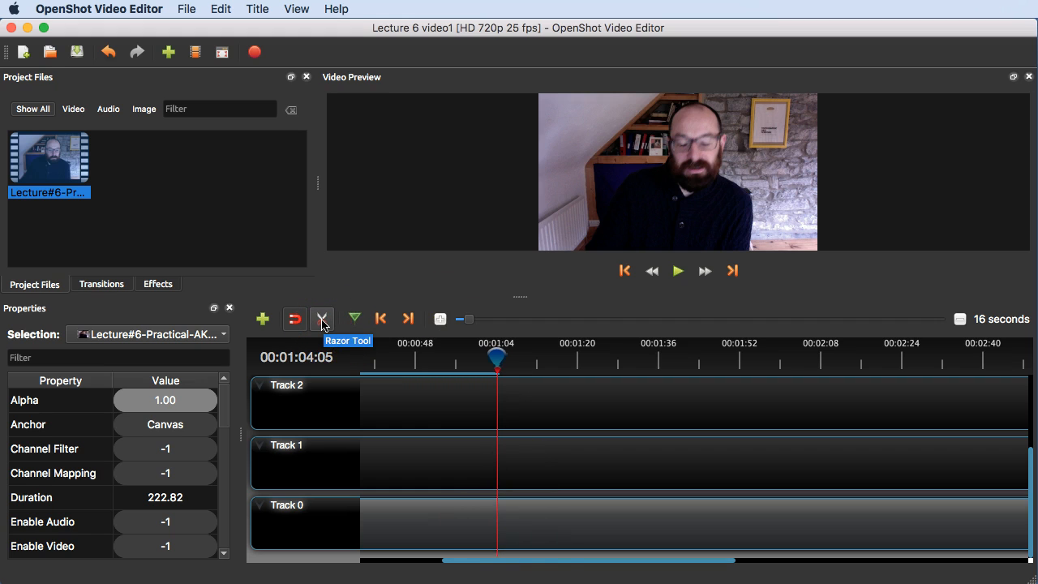
left_click(297, 322)
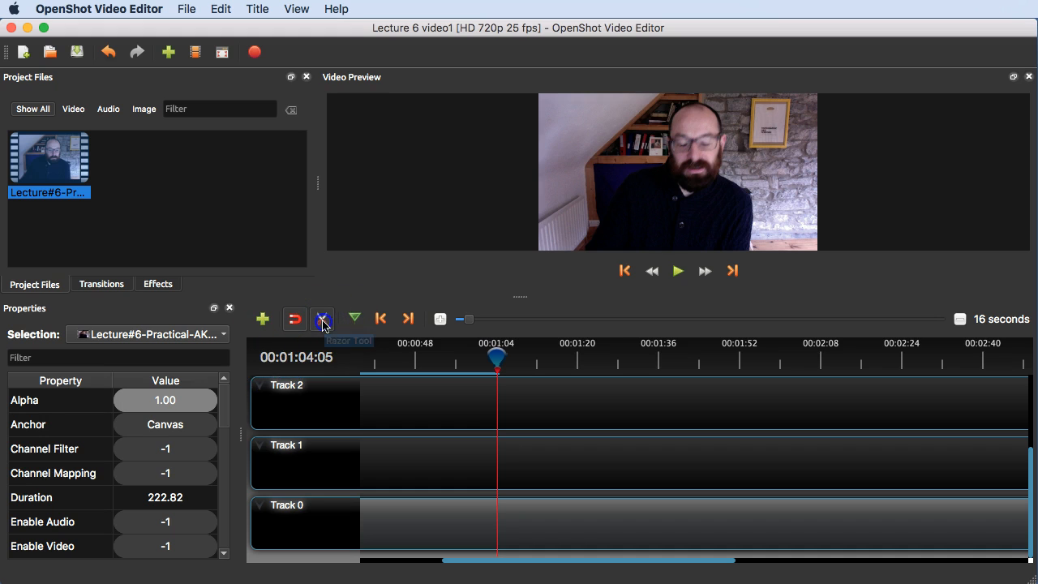
left_click(322, 329)
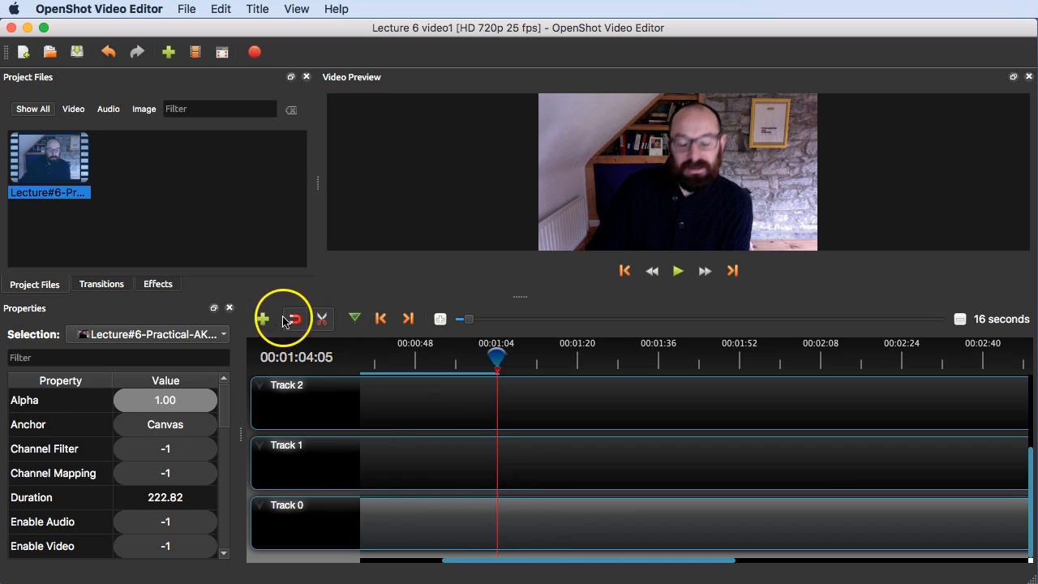
left_click(507, 521)
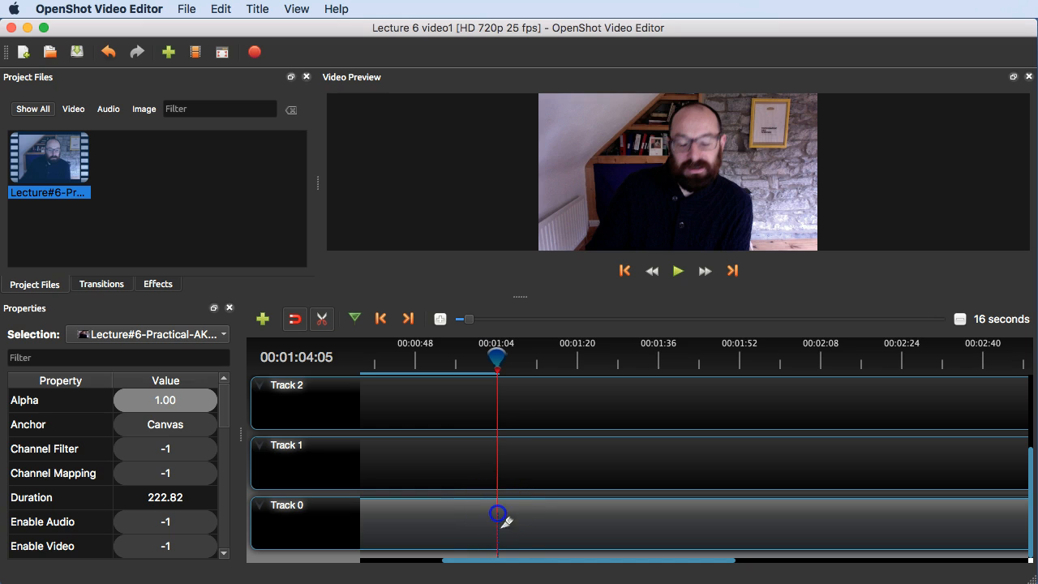
left_click(322, 319)
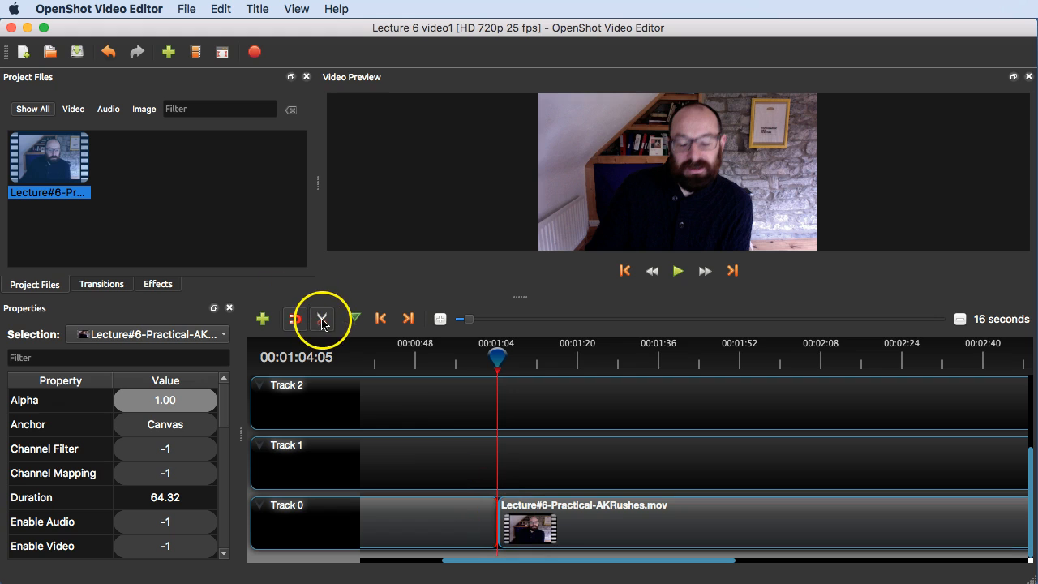
Step: Delete the part of the clip before the cut and move the remaining part to the start of Track 0
right_click(452, 517)
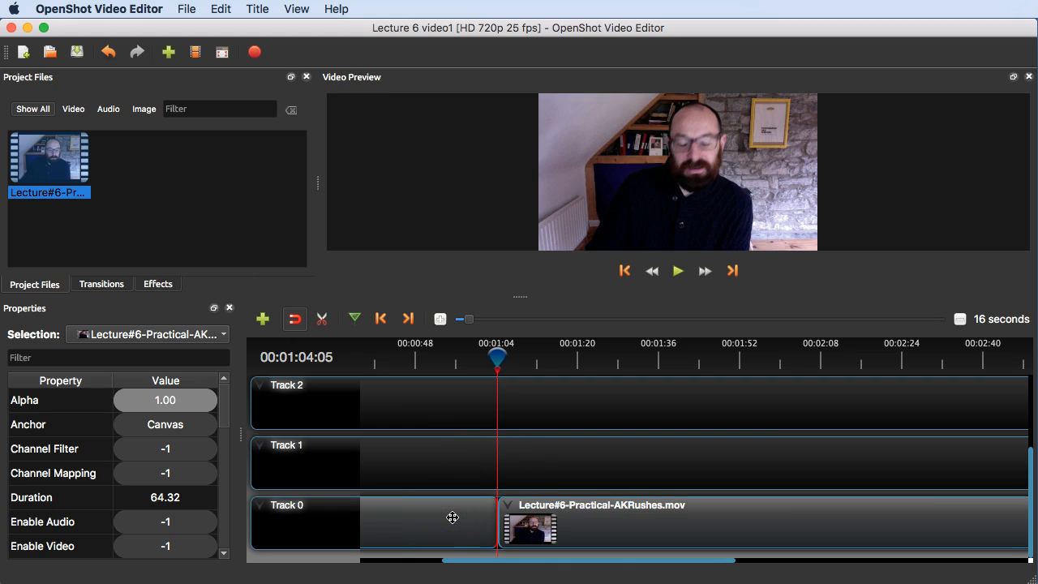
key("Delete")
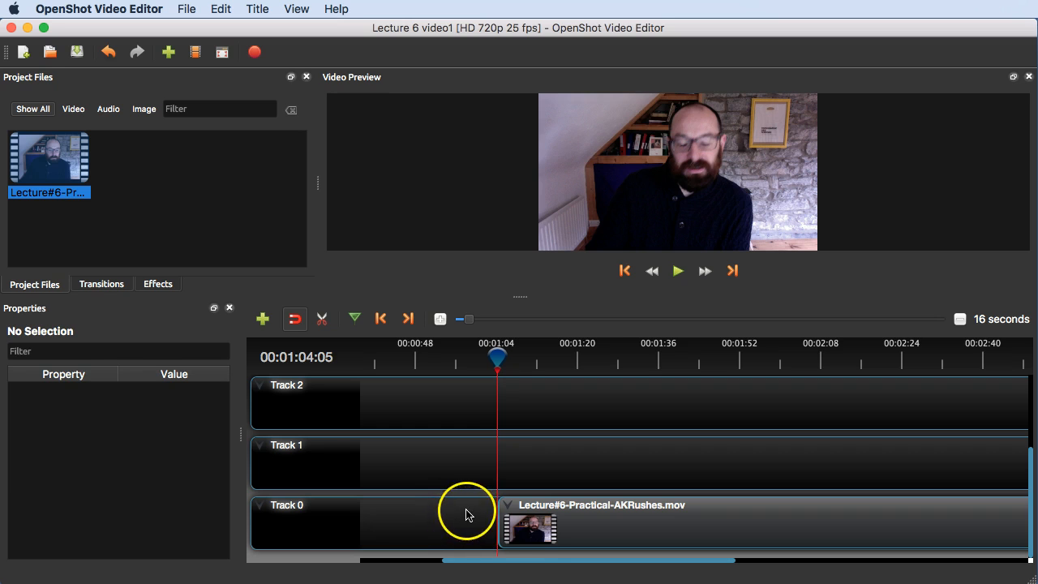
left_click(526, 561)
left_click_drag(525, 561, 343, 556)
left_click_drag(756, 529, 442, 528)
Step: Play the trimmed clip from the start, replay its opening seconds, and pause the playhead at 00:00:07:02
left_click_drag(716, 354, 347, 381)
left_click_drag(433, 359, 339, 364)
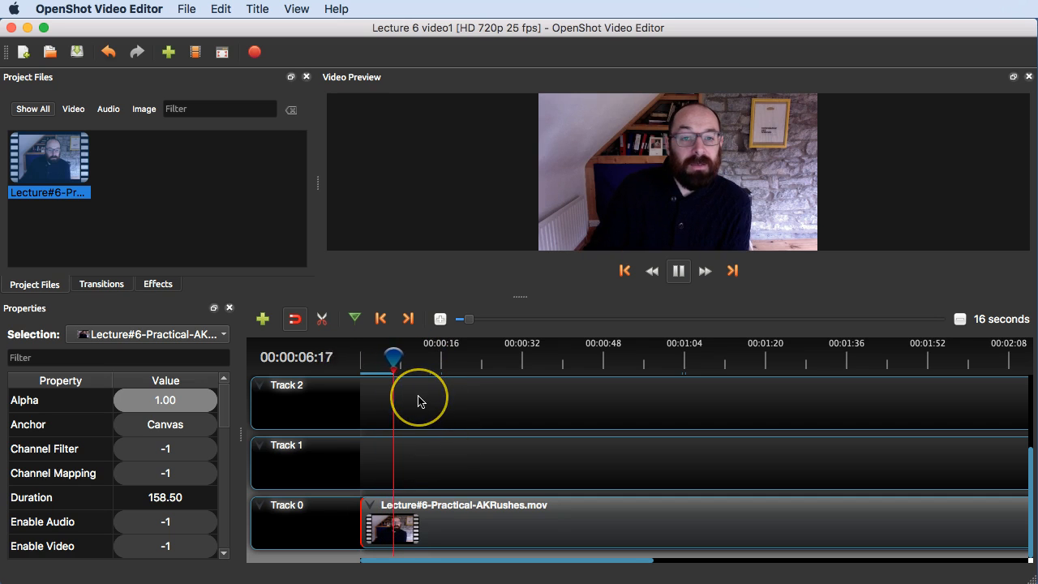
key("space")
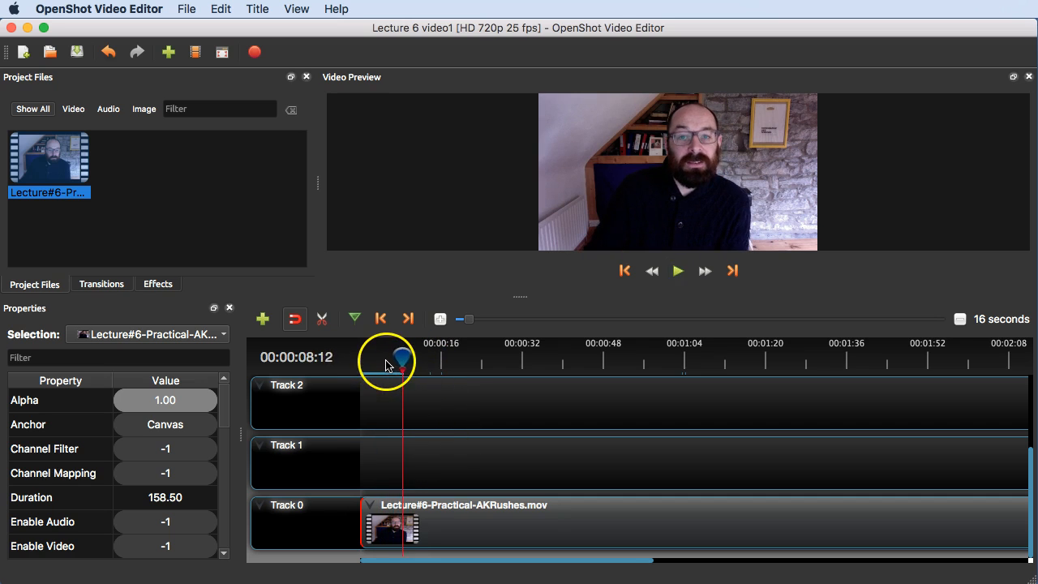
left_click(387, 359)
key("space")
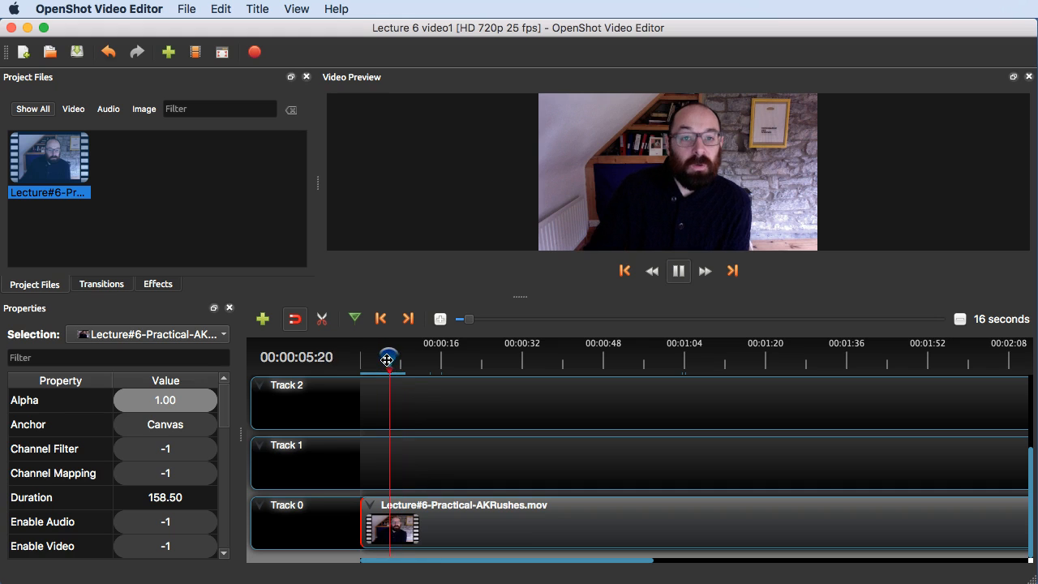
key("space")
left_click(391, 363)
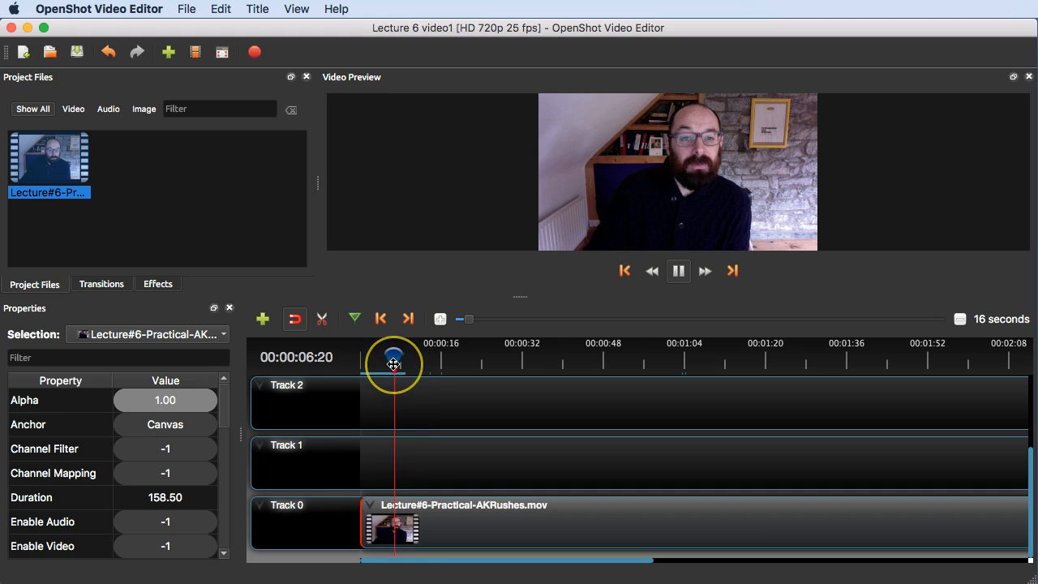
left_click(390, 361)
key("space")
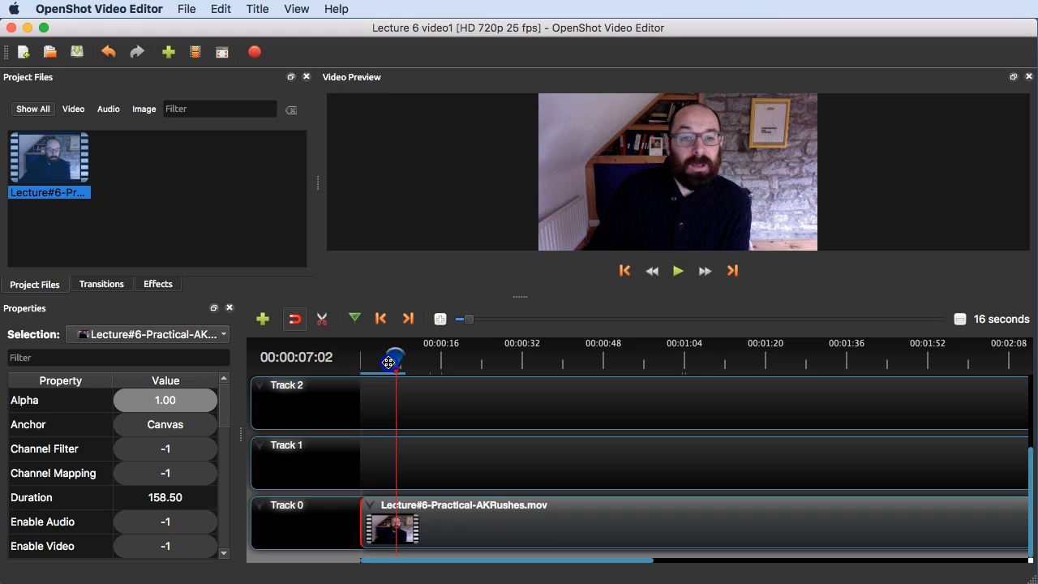
Step: Set the playhead to 00:00:06:11, split the Track 0 clip there with the Razor Tool, and deactivate the tool
left_click(387, 363)
left_click_drag(388, 366, 392, 363)
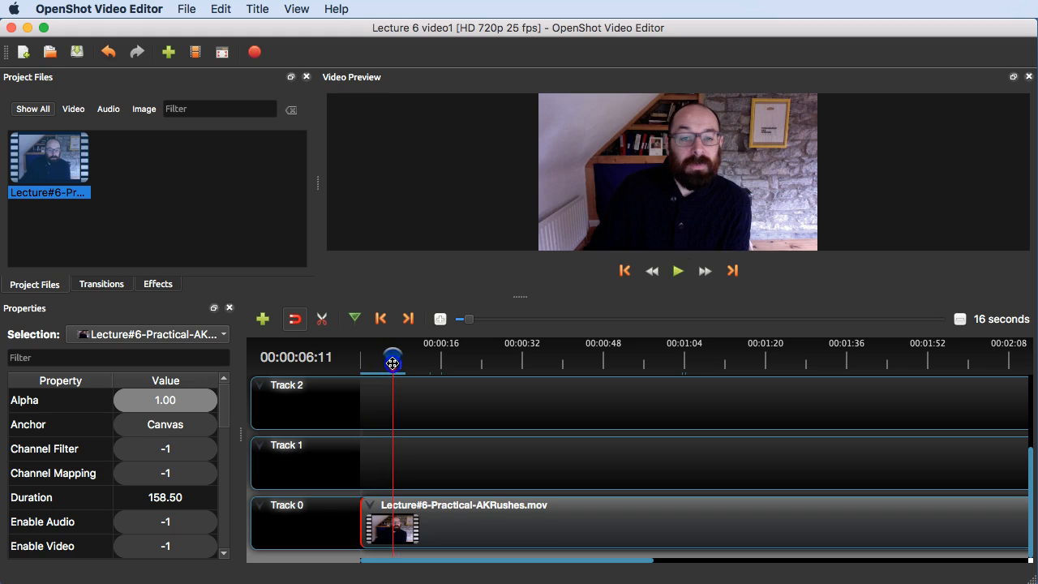
left_click(322, 318)
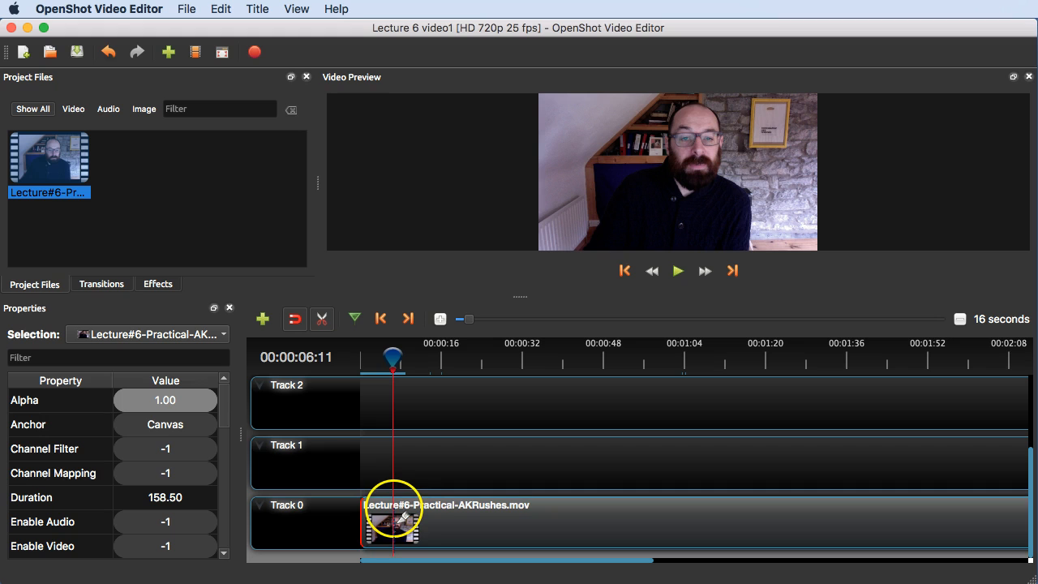
left_click(395, 523)
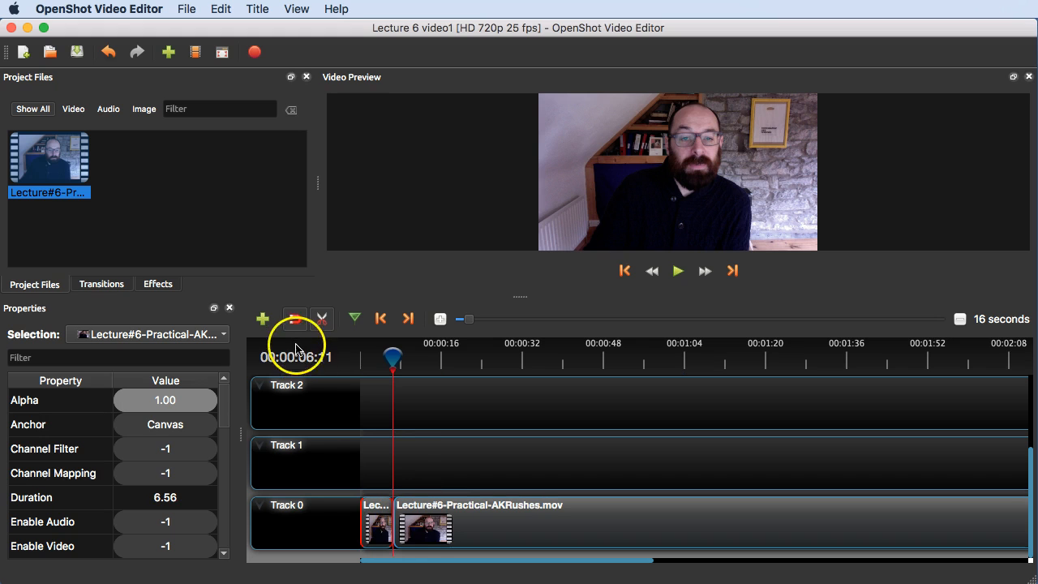
left_click(321, 318)
Step: Delete the short part before the cut and move the remaining clip to the start of Track 0
left_click(379, 517)
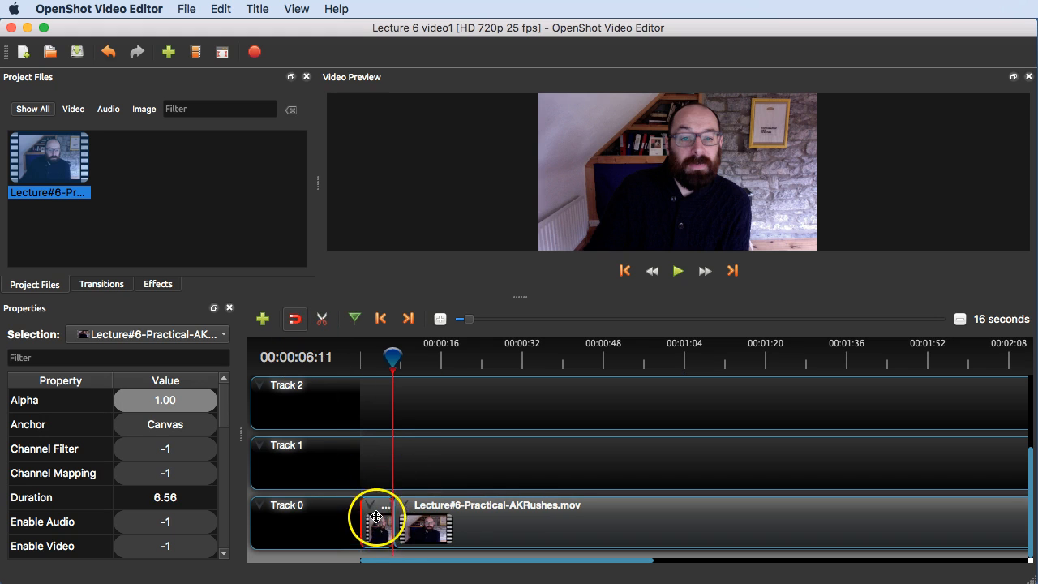
key("Delete")
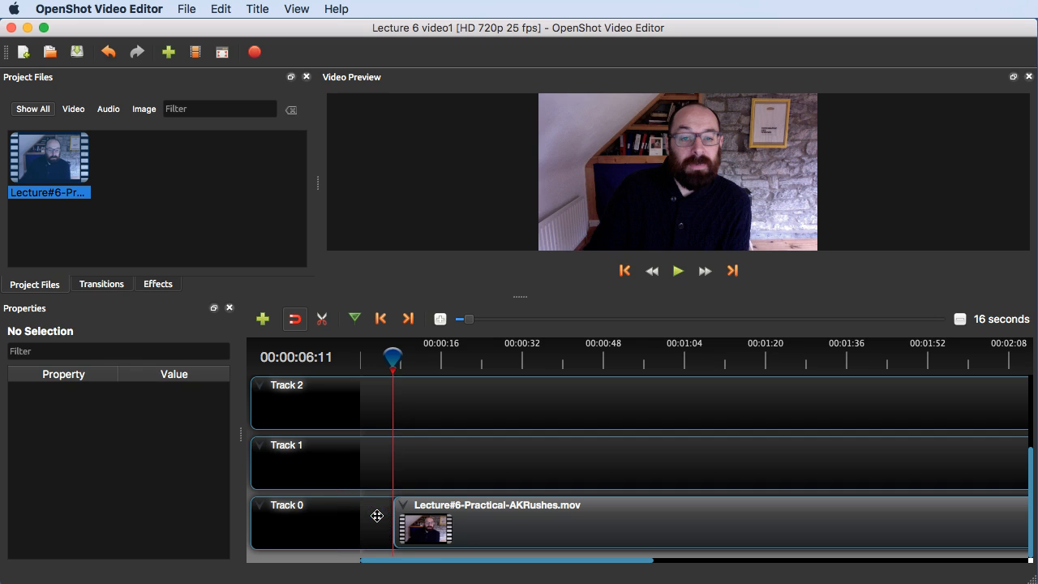
left_click_drag(410, 523, 374, 523)
Step: Change the timeline scale to 185 seconds, bring it down to 1 second, and return the playhead to the timeline's start
left_click_drag(393, 357, 360, 365)
left_click_drag(468, 319, 570, 327)
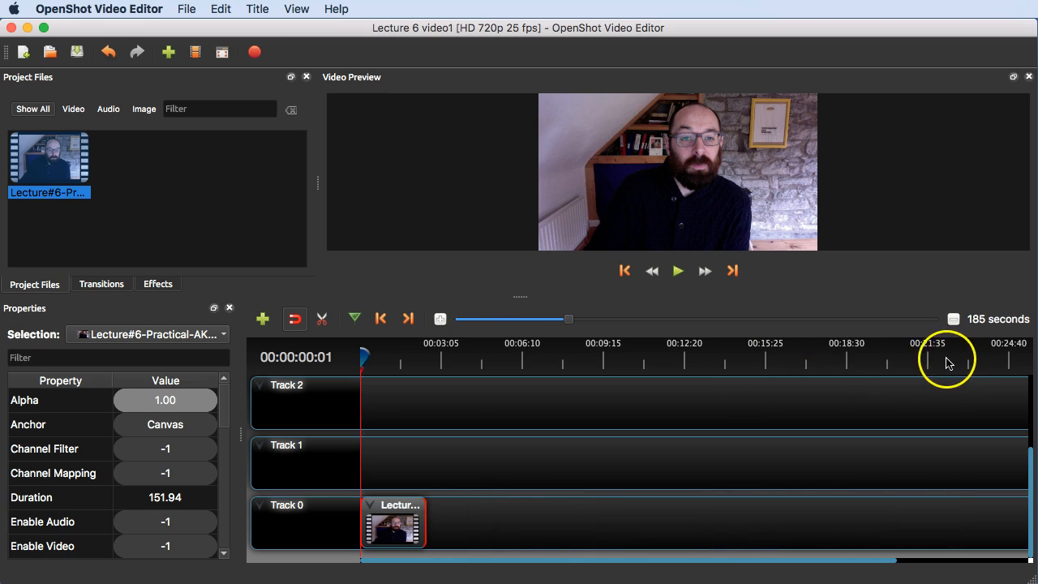
left_click_drag(565, 323, 441, 321)
left_click_drag(377, 363, 349, 380)
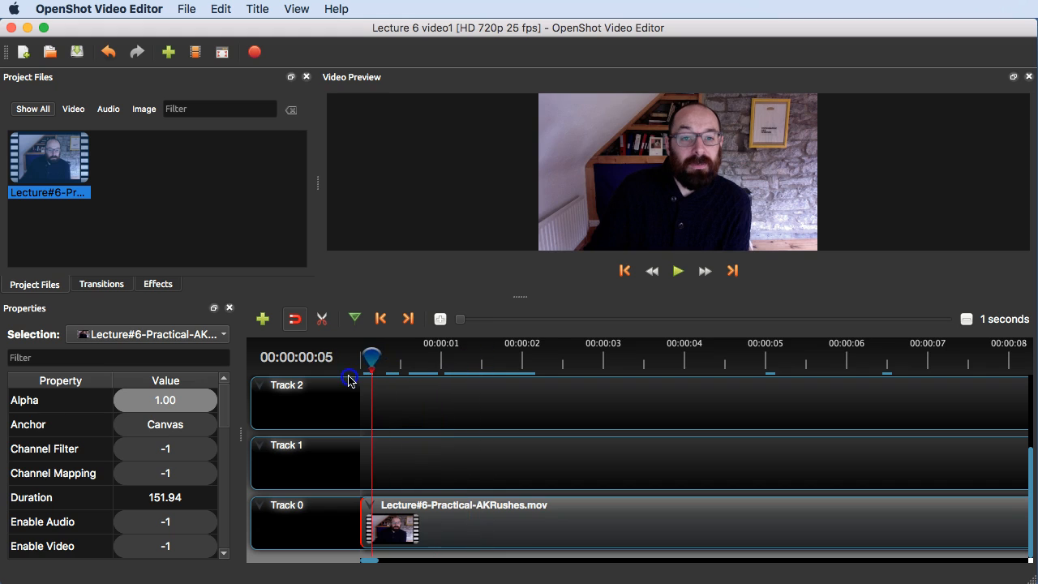
left_click(350, 364)
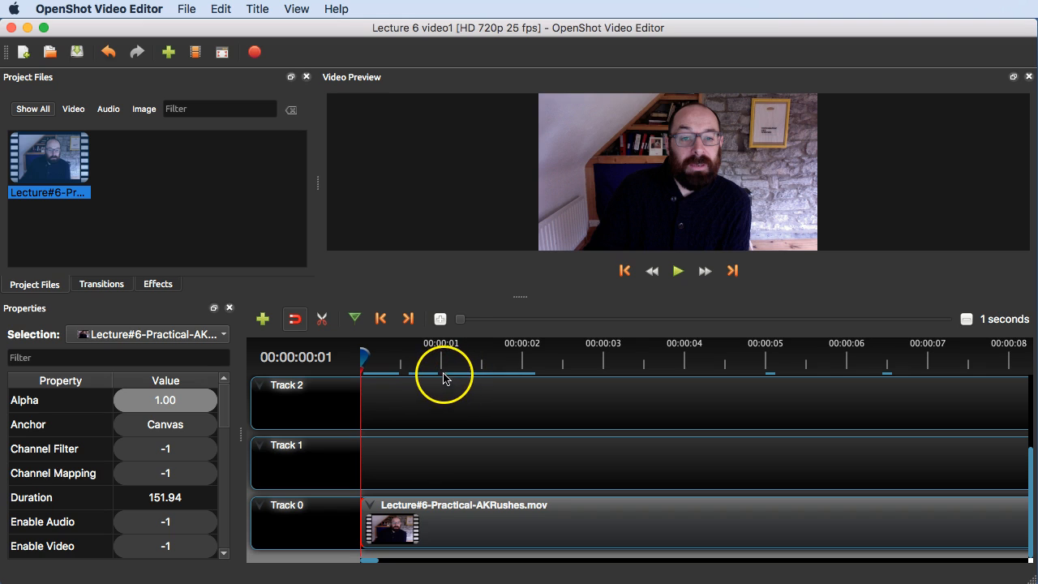
Step: Replay the trimmed clip's opening seconds from the start of the timeline, and set the timeline scale to 31 seconds
key("space")
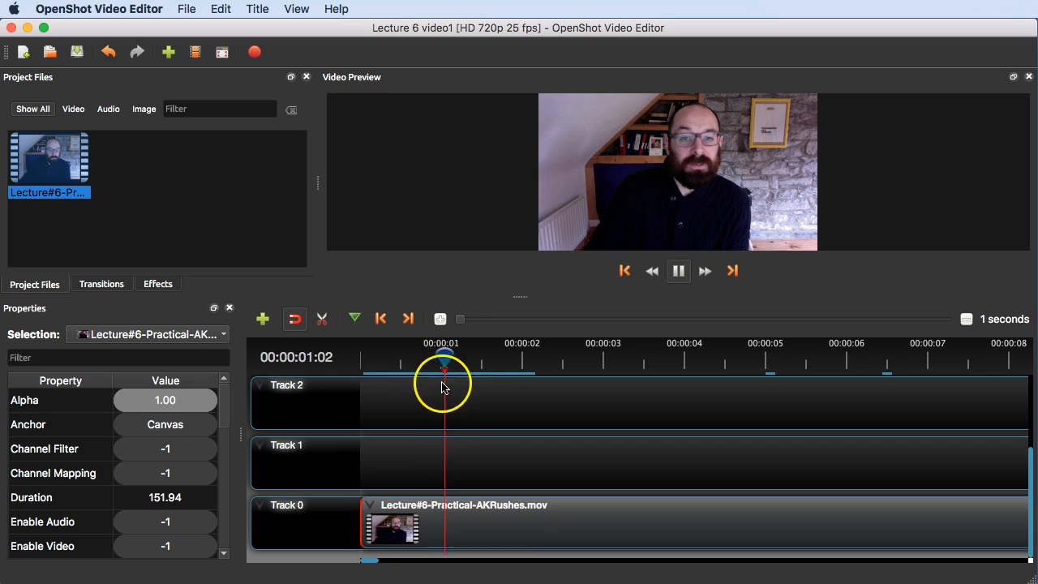
left_click_drag(486, 361, 353, 358)
key("space")
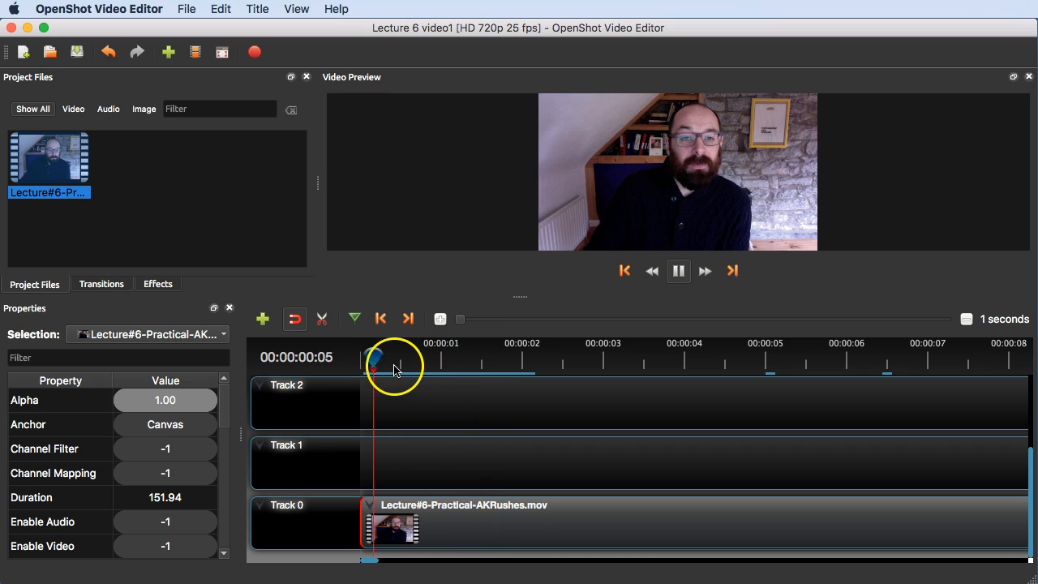
left_click_drag(433, 358, 308, 369)
key("space")
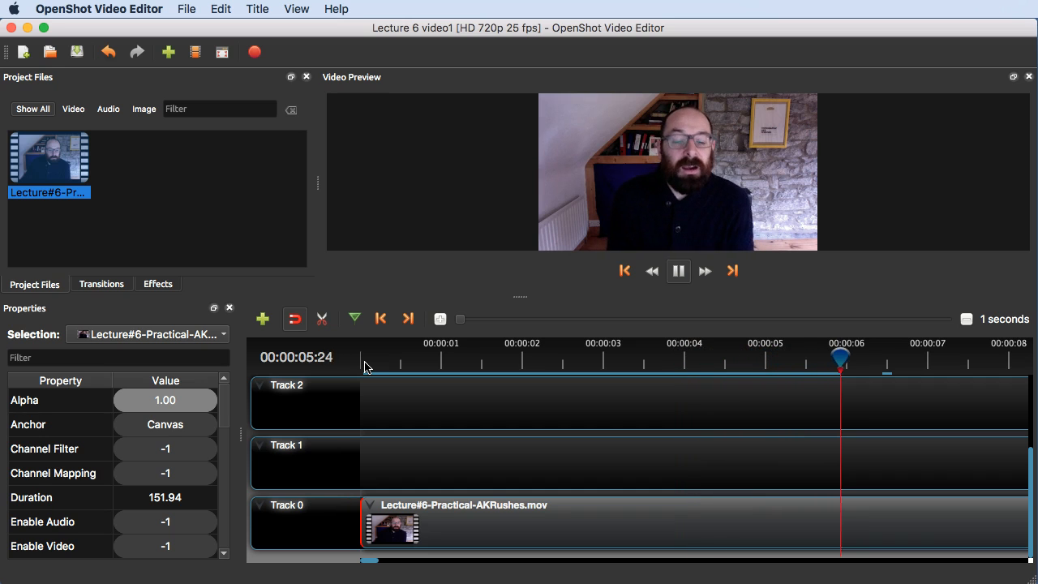
left_click_drag(371, 556, 387, 563)
left_click_drag(459, 319, 477, 319)
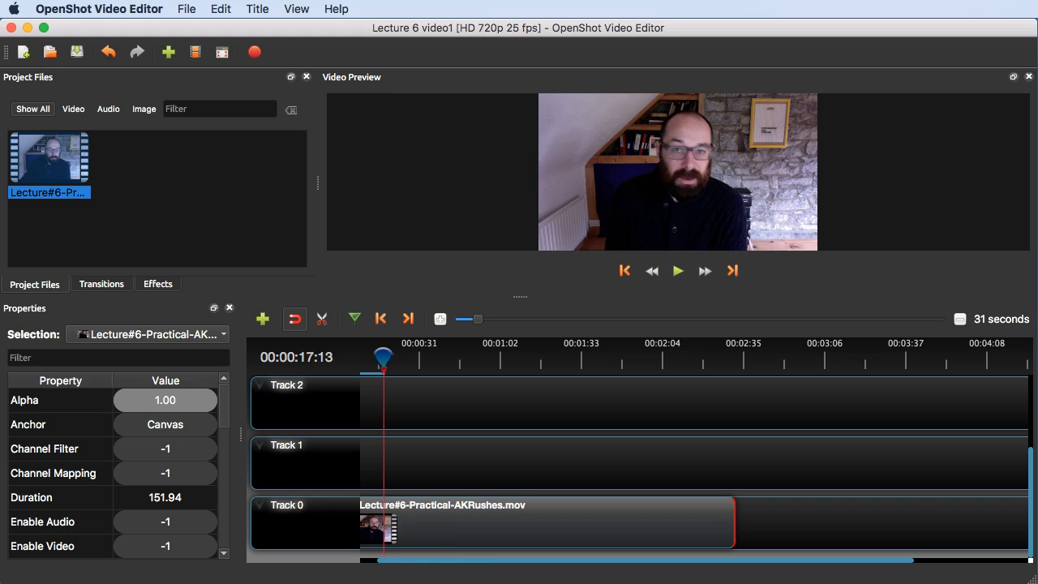
Step: Switch to Finder, preview the image MULT09005_L1C3.png, and shrink the preview window so the whole slide fits
key("super+Tab")
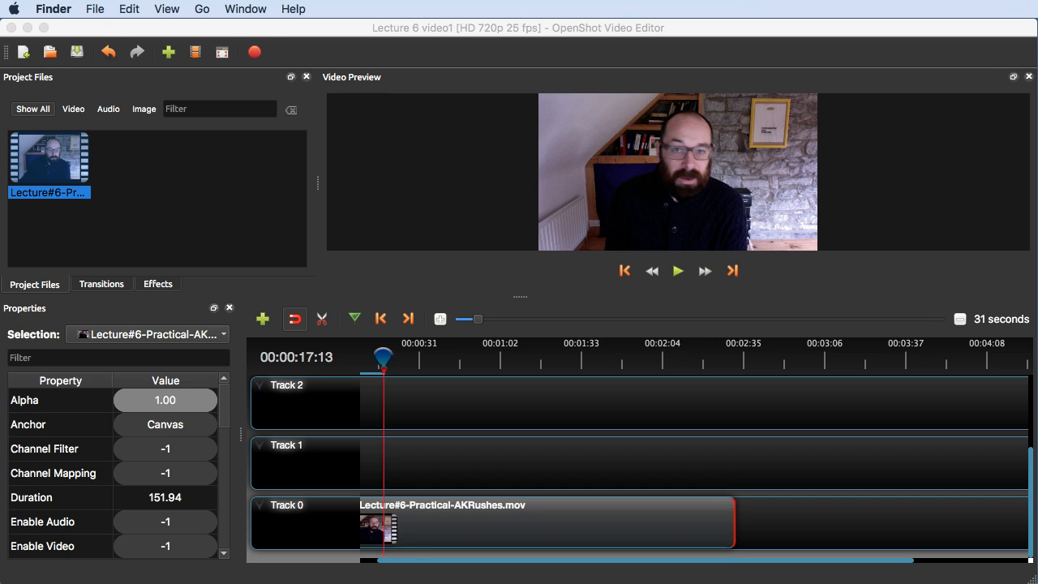
key("space")
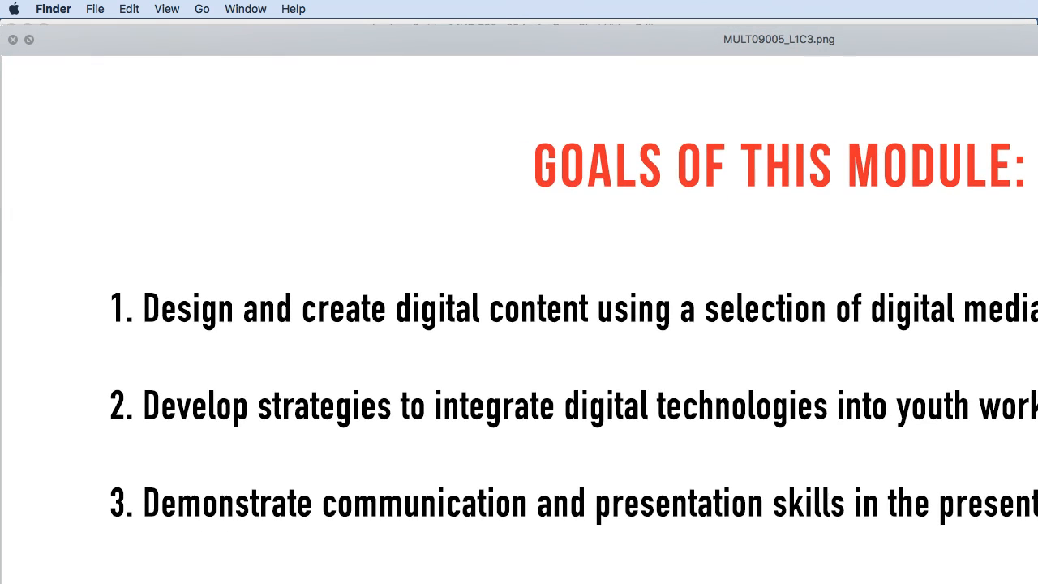
left_click_drag(1037, 583, 733, 558)
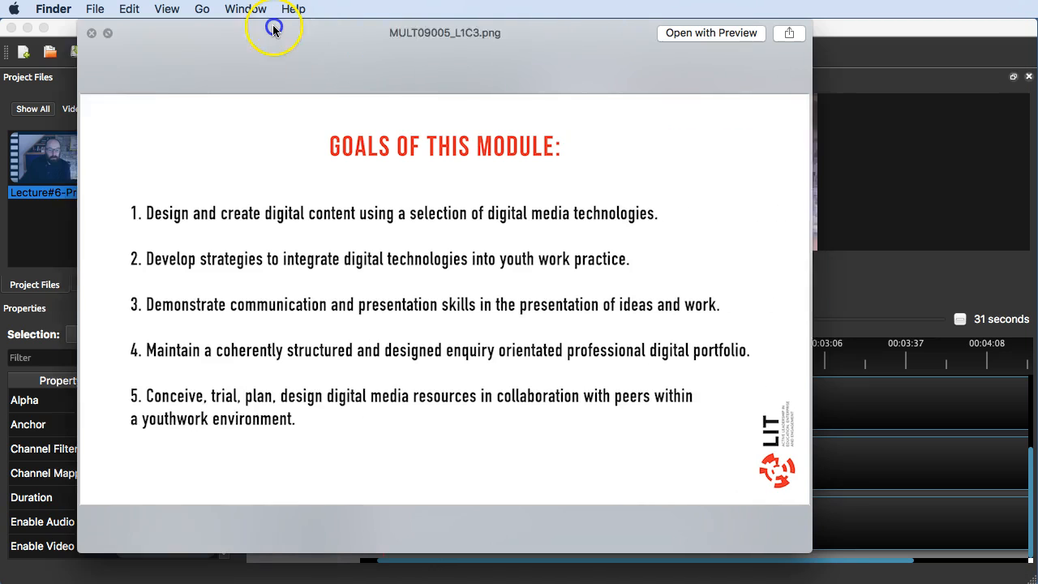
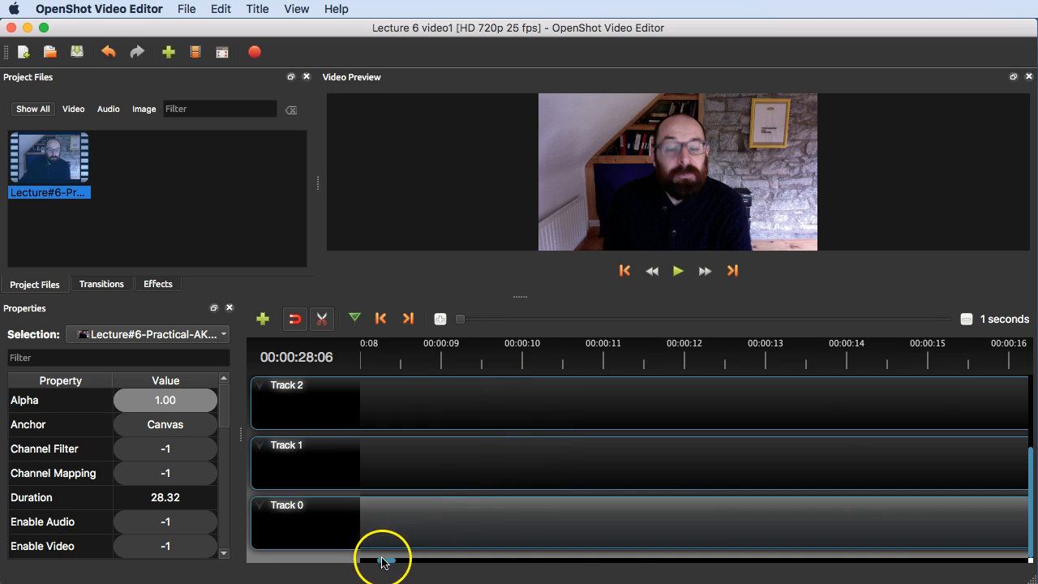
Step: Split the Track 0 clip at 00:00:28:06 with the Razor Tool and delete the sliver between this cut and the existing one
left_click_drag(392, 565, 431, 562)
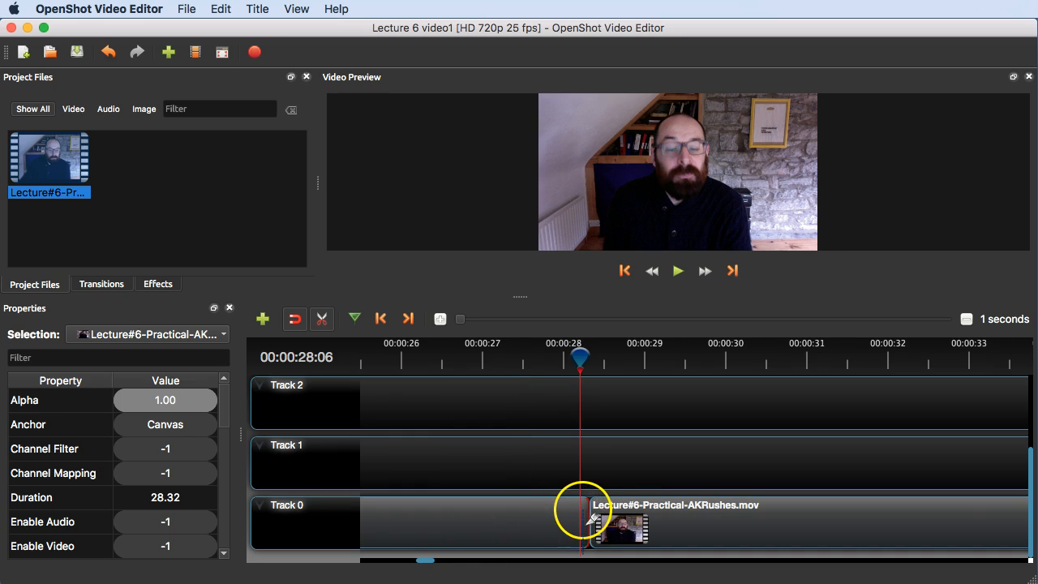
left_click(580, 512)
left_click(322, 318)
left_click(583, 509)
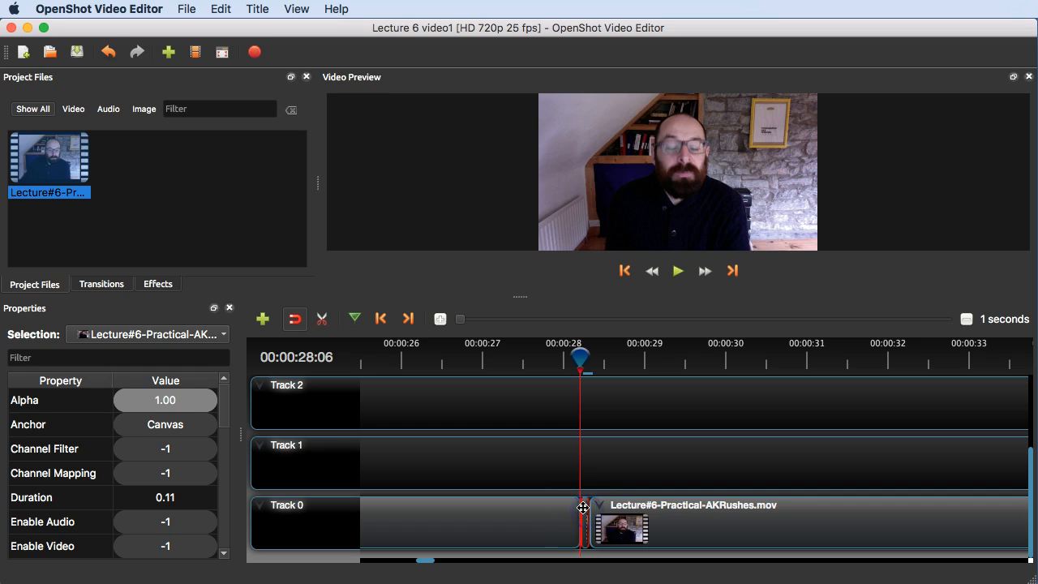
key("Delete")
Step: Replay the footage around the gap on Track 0 and pause the playhead at 00:00:29:09
key("space")
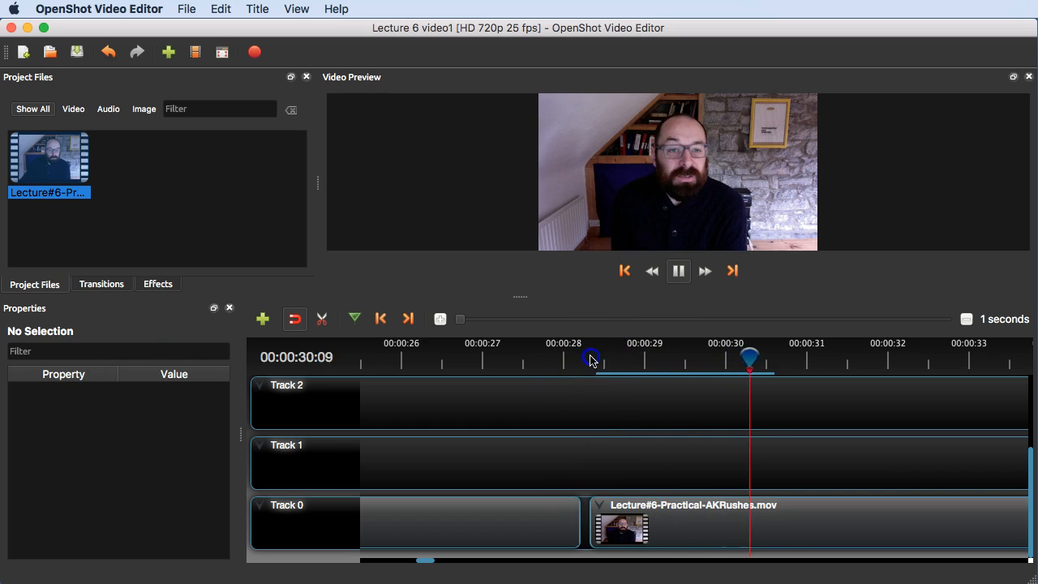
left_click(589, 360)
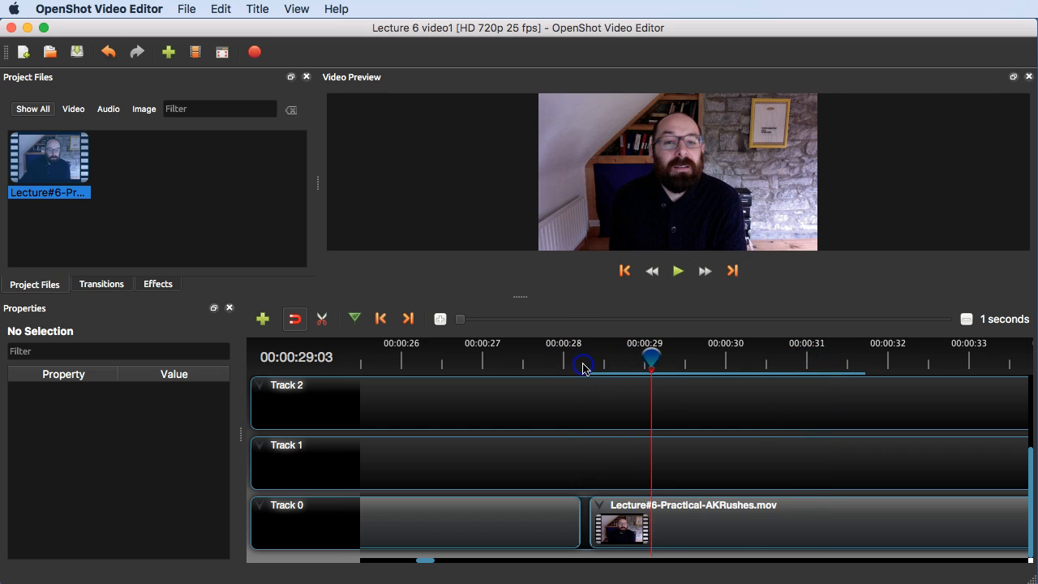
left_click_drag(646, 359, 576, 359)
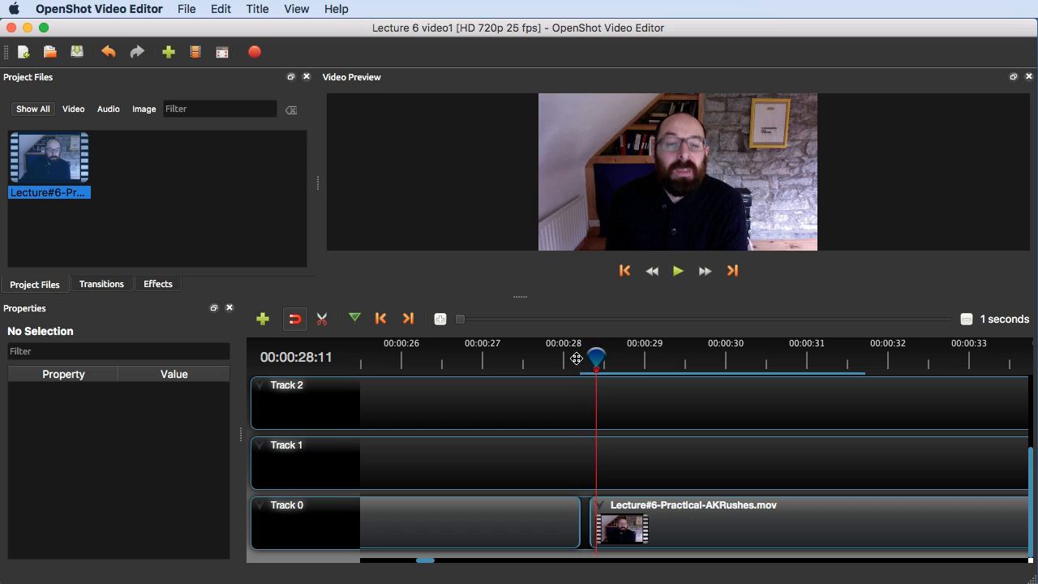
left_click(570, 361)
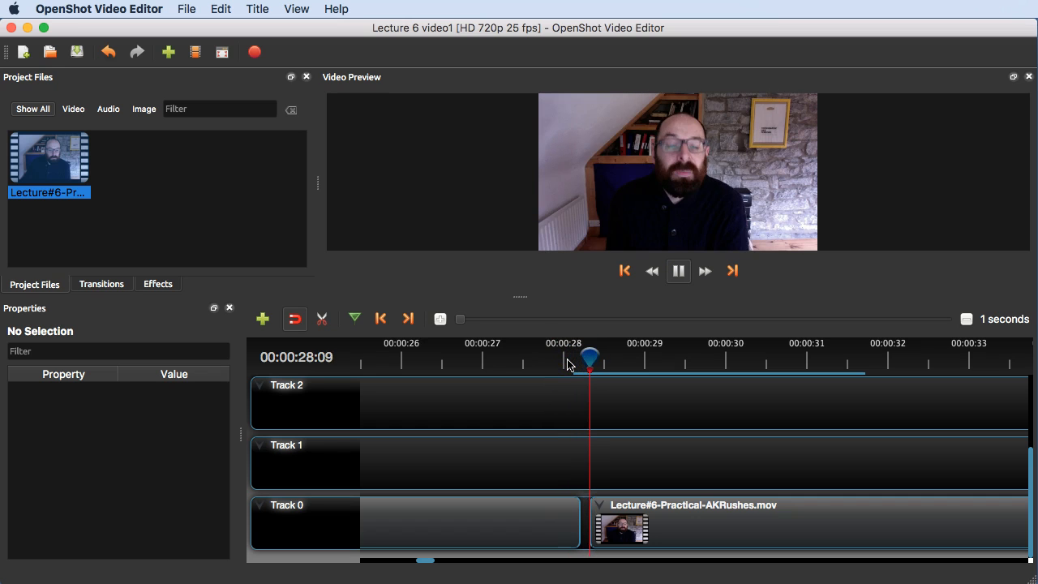
key("space")
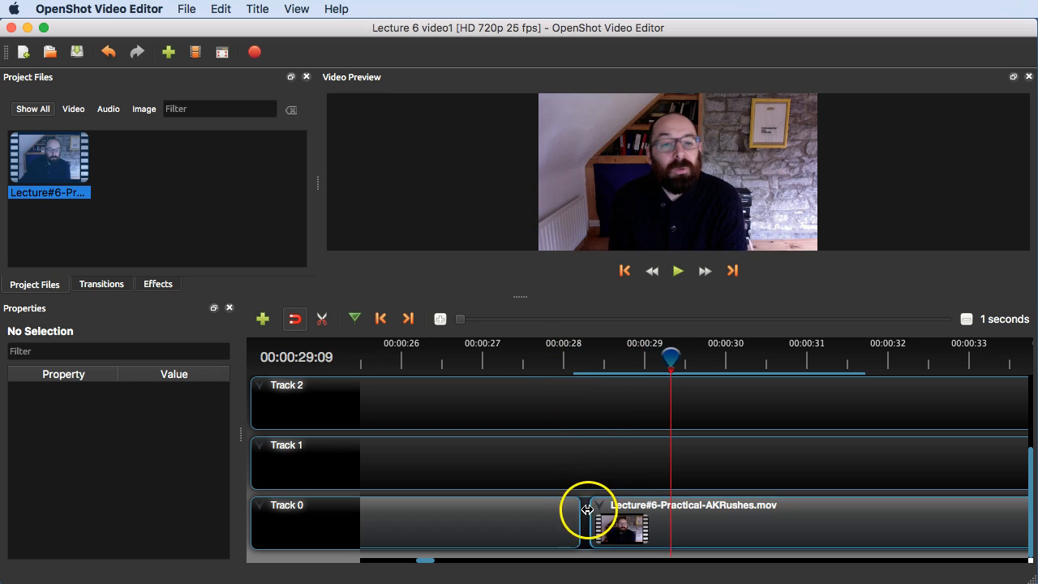
Step: Split the clip after the gap at 00:00:29:09 with the Razor Tool, deactivate the tool, and briefly play on from the cut
left_click(324, 320)
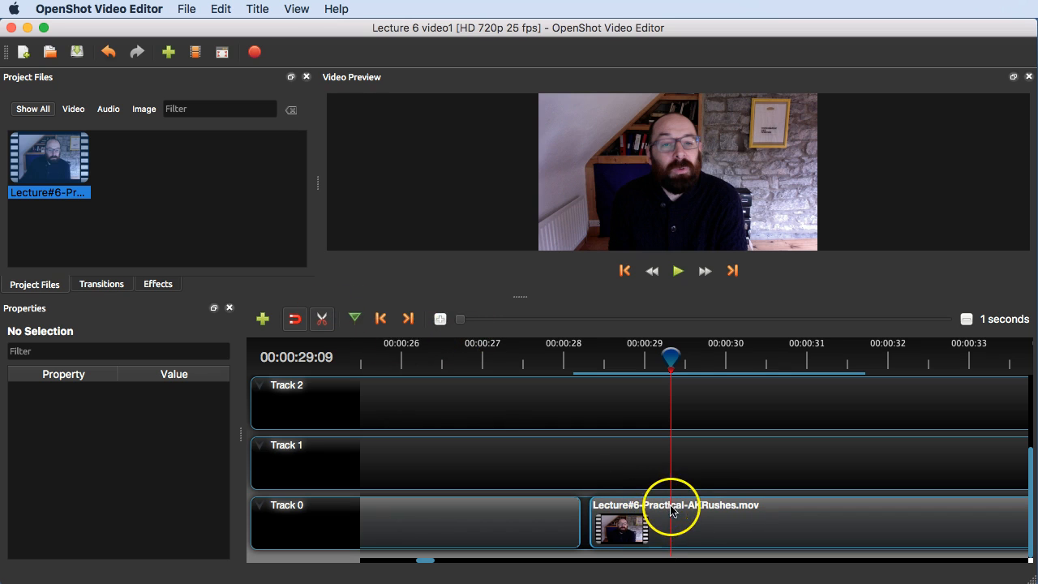
left_click(671, 514)
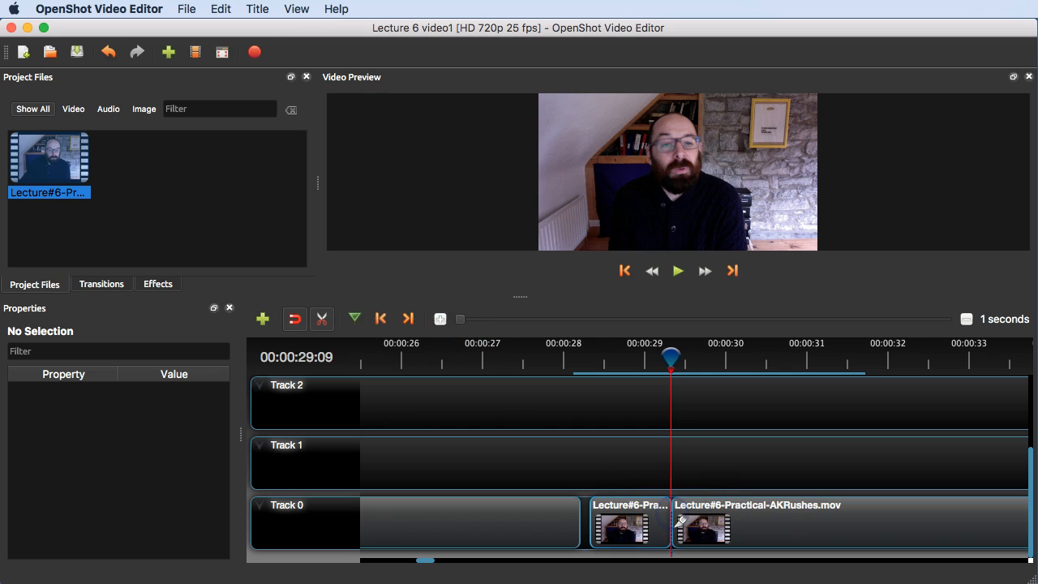
key("space")
left_click(322, 318)
key("space")
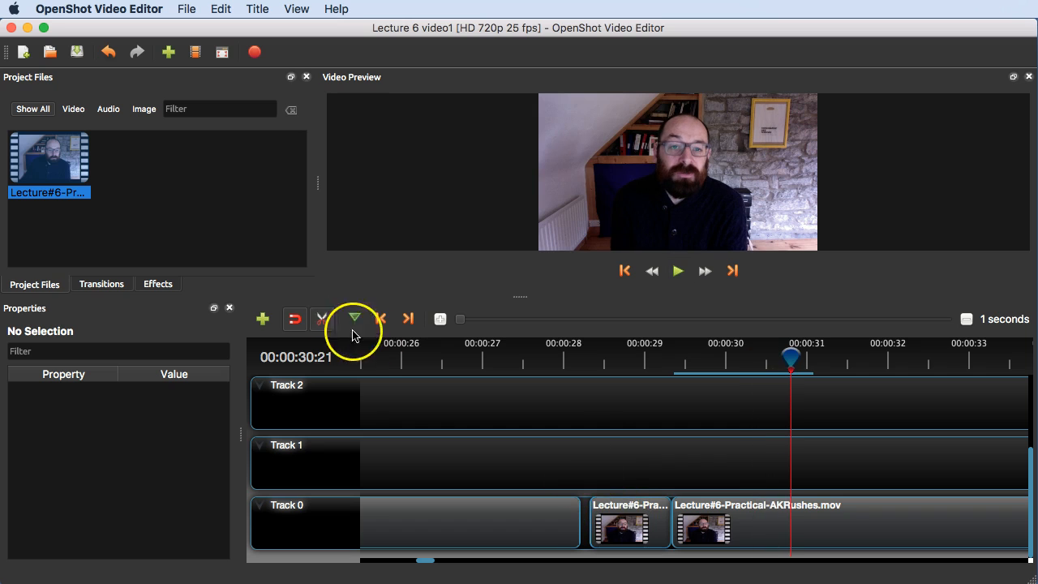
Step: Delete the one-second segment between the gap and the new cut, and move the following clip against the preceding one
left_click(616, 500)
key("Delete")
left_click(641, 498)
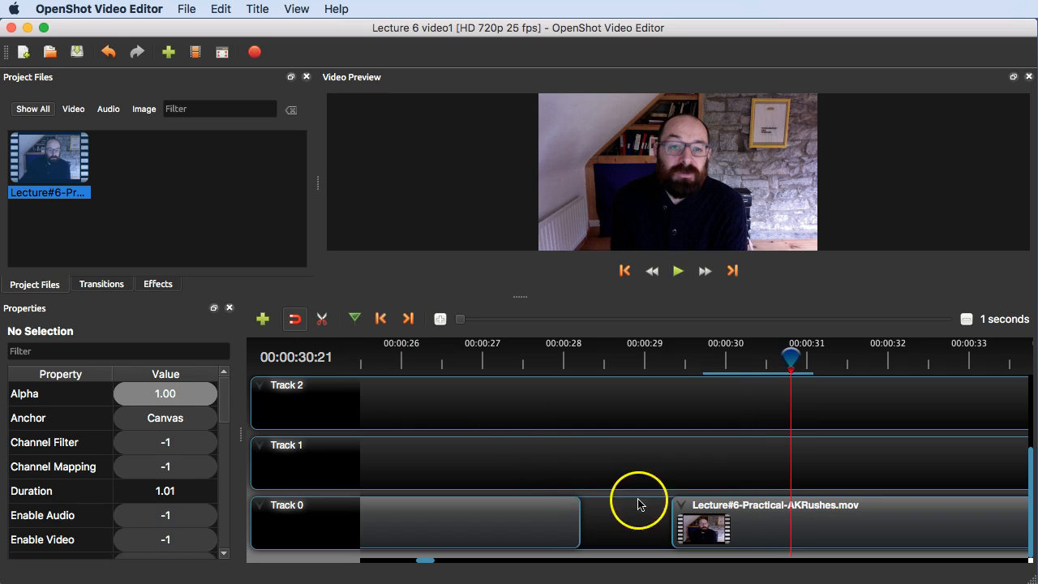
left_click_drag(706, 521, 625, 518)
Step: Play across the join of the two Track 0 clips twice, starting just before it, and pause at 00:00:29:07
left_click(517, 363)
key("space")
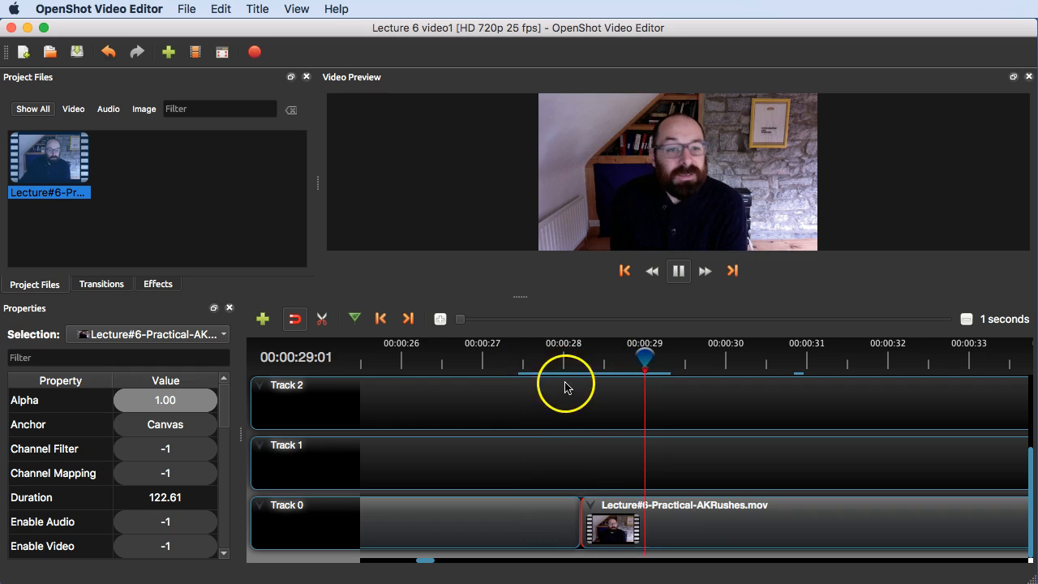
left_click(466, 364)
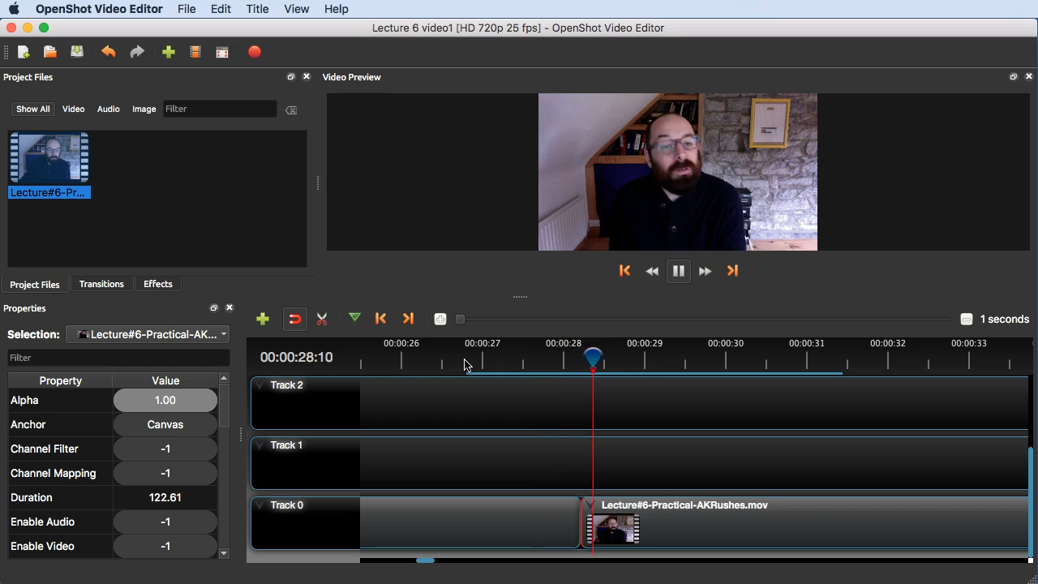
key("space")
left_click(642, 494)
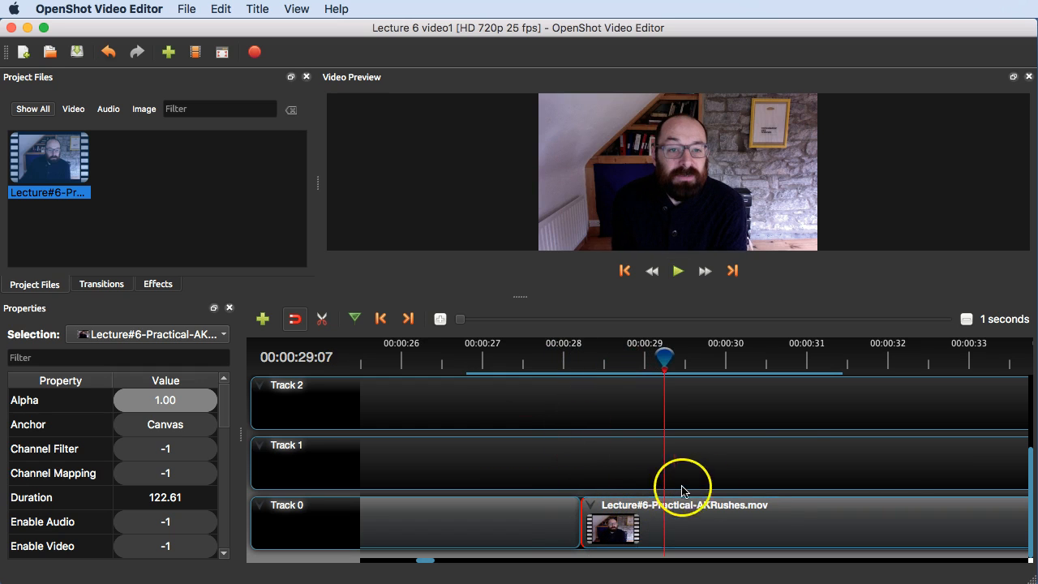
Step: Move the second Track 0 clip slightly later to leave a small gap, and check the frames around the gap
mouse_move(458, 324)
left_mouse_down()
mouse_move(475, 323)
mouse_move(460, 323)
left_mouse_up()
left_click_drag(581, 519, 598, 521)
left_click(548, 359)
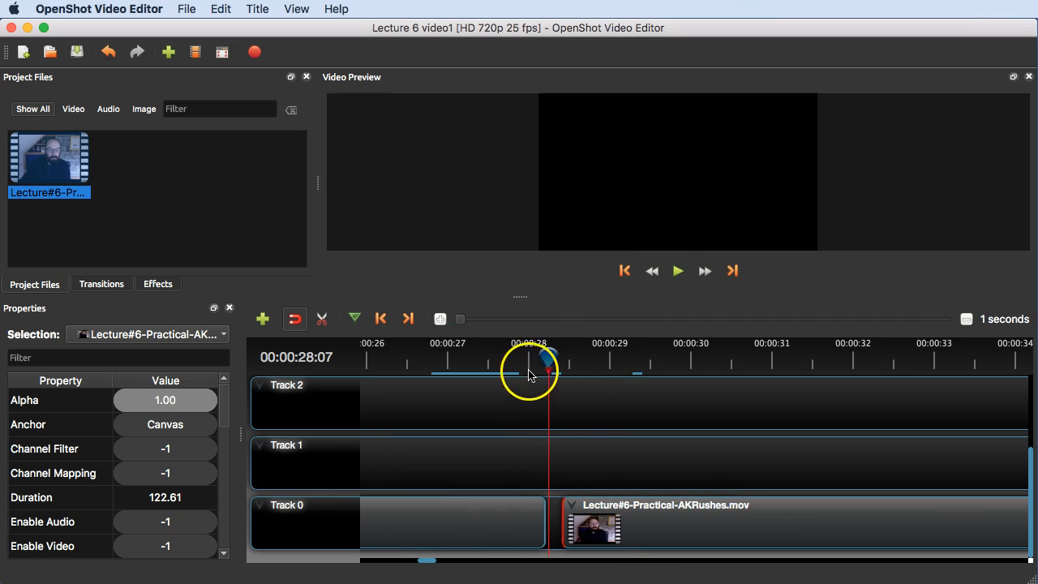
left_click(551, 359)
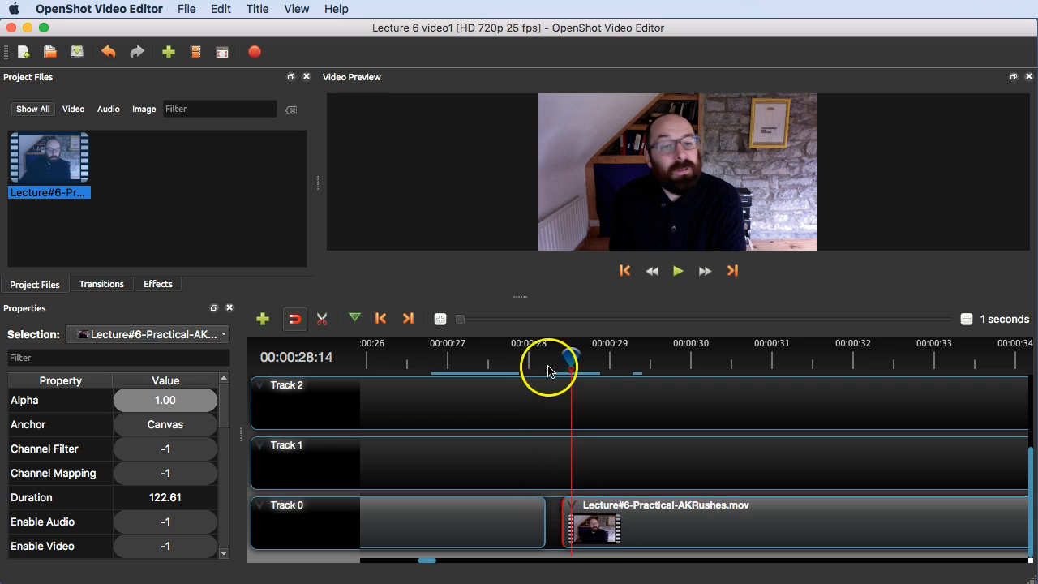
Step: Extend the start of the second Track 0 clip to a duration of 122.68 and replay from just before the gap
mouse_move(460, 318)
left_mouse_down()
mouse_move(516, 317)
mouse_move(442, 317)
left_mouse_up()
left_click_drag(593, 517, 584, 517)
key("space")
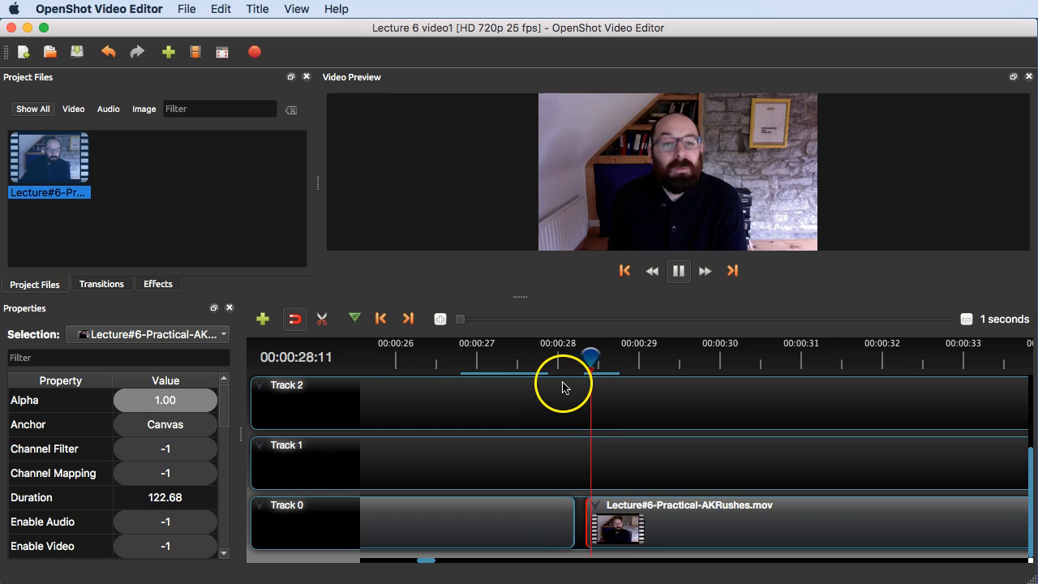
left_click(541, 358)
key("space")
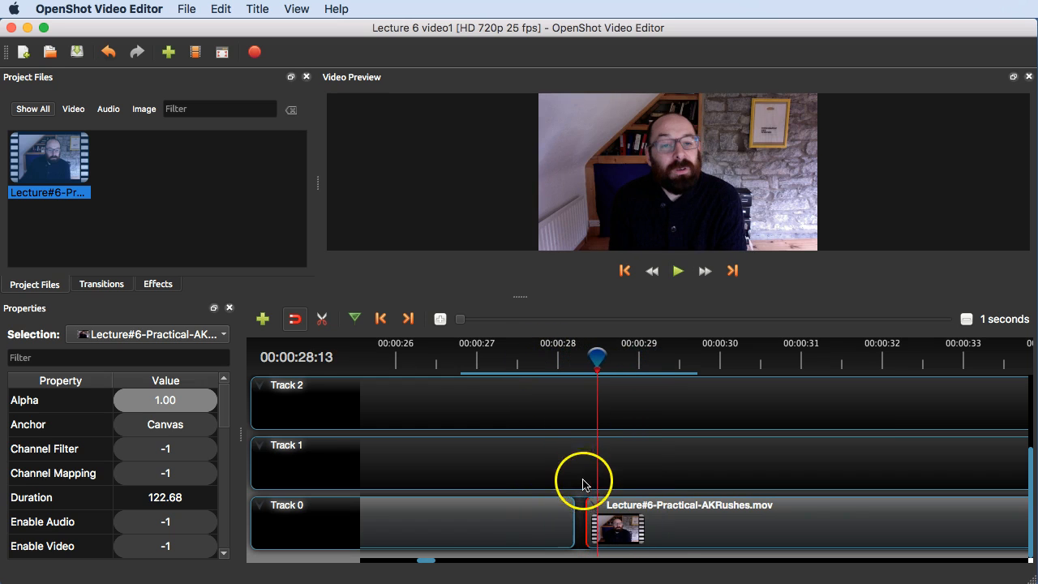
Step: Extend the second clip's start further to a duration of 122.77 and replay from just before the gap
left_click_drag(586, 512, 579, 512)
key("space")
left_click(544, 367)
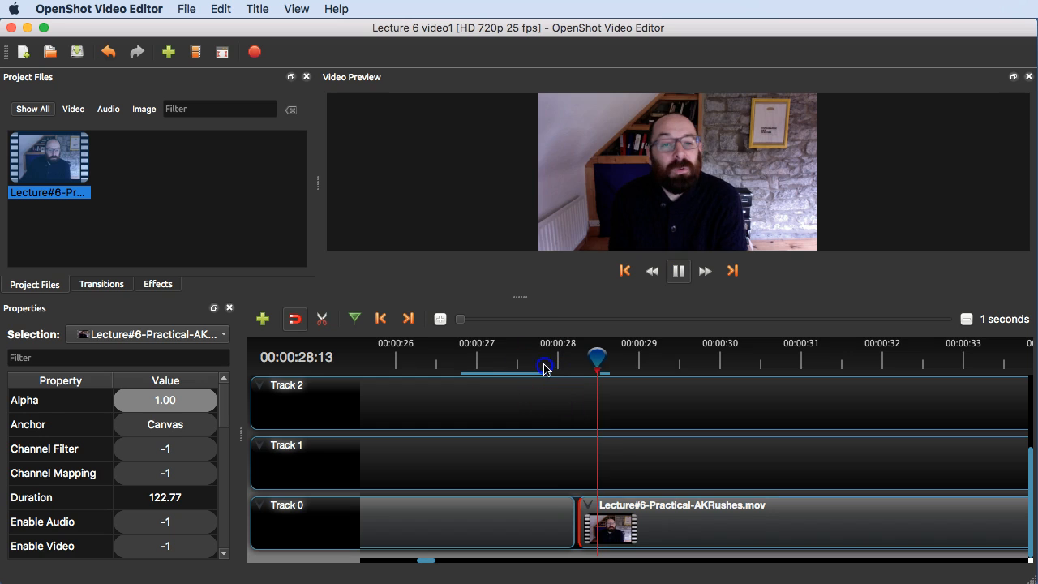
Step: Move the second Track 0 clip earlier to close the gap to the first clip, and replay across the join
left_click(496, 363)
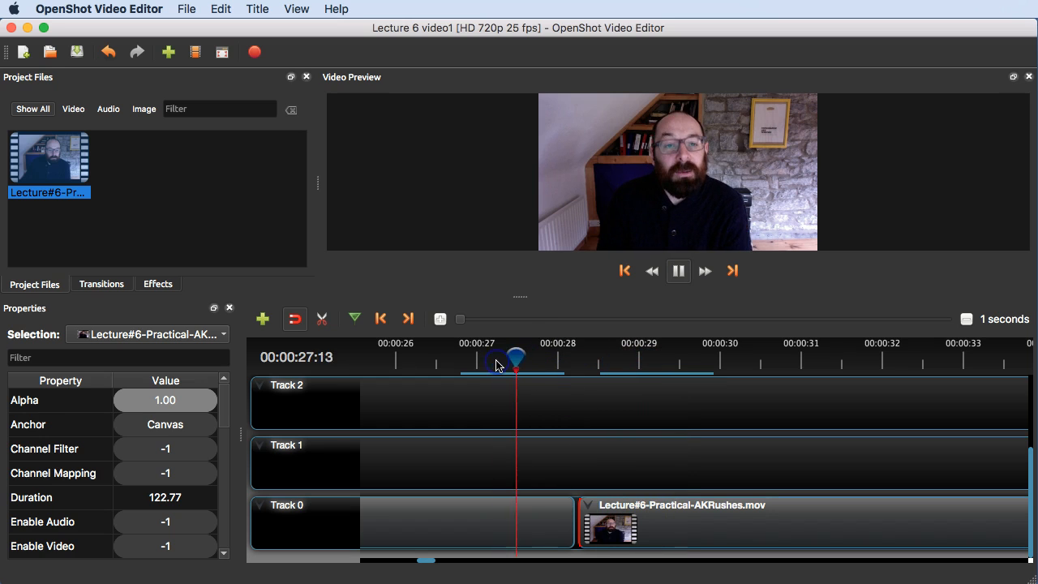
key("space")
left_click_drag(616, 521, 604, 520)
left_click(467, 354)
key("space")
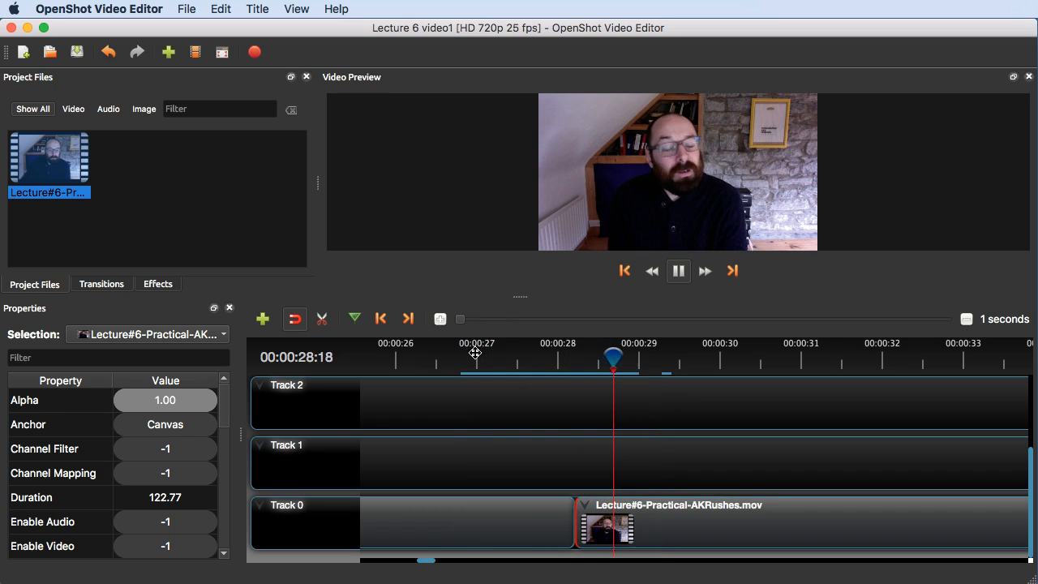
key("space")
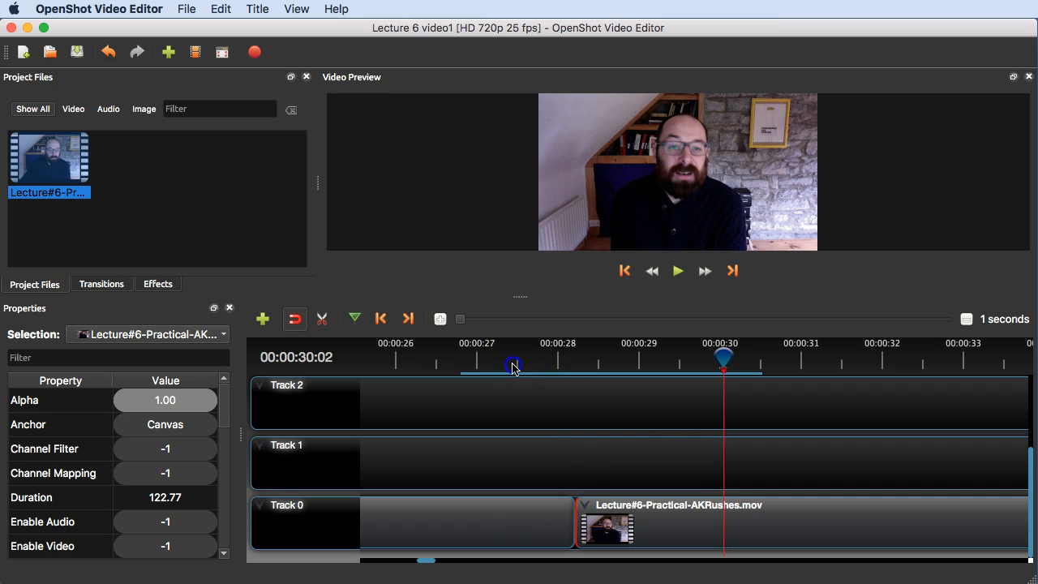
Step: Play across the closed join again from 00:00:27:04 and pause at 00:00:31:09
left_click_drag(518, 366, 486, 367)
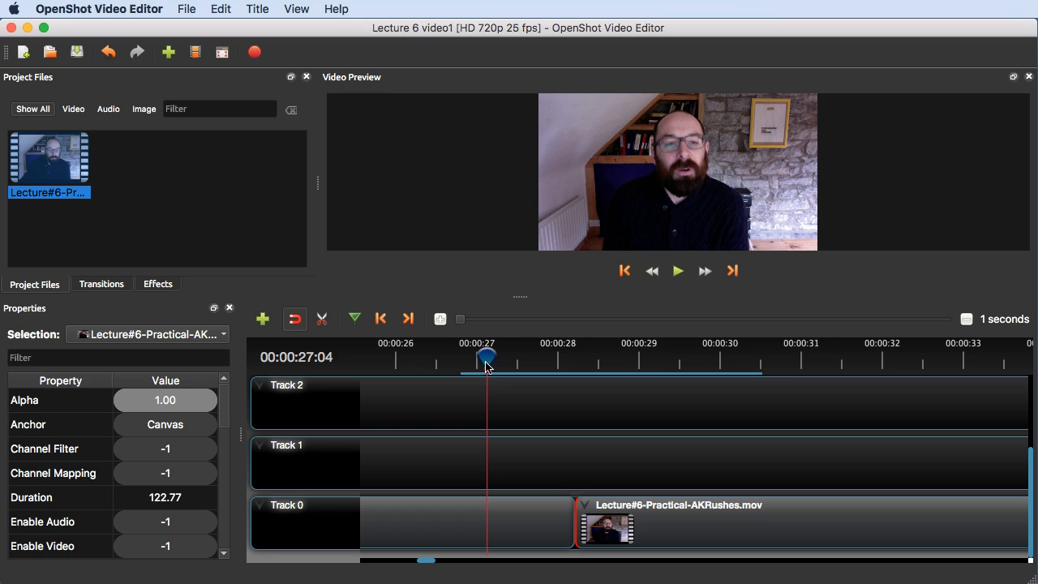
key("space")
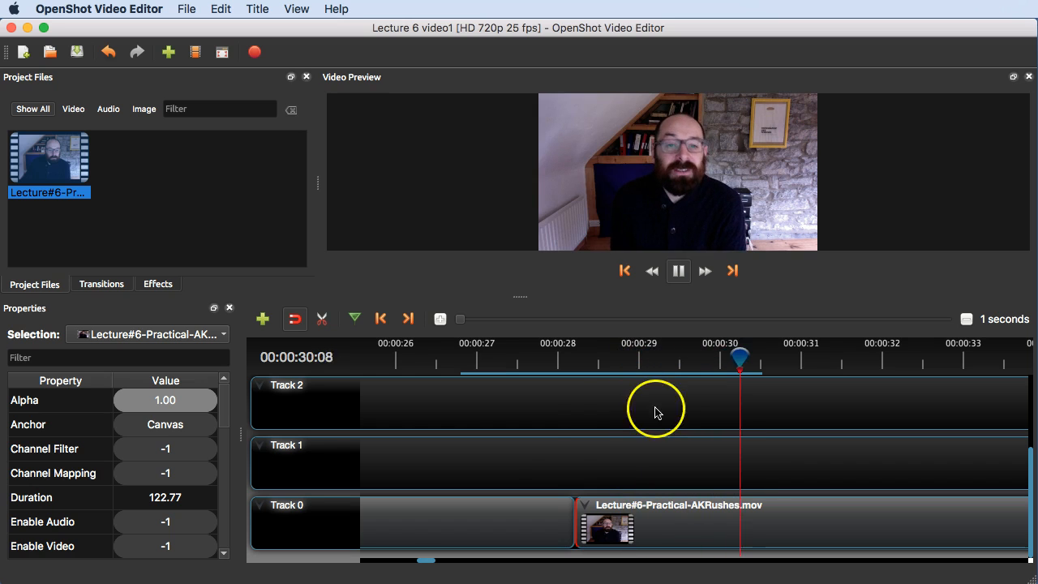
key("space")
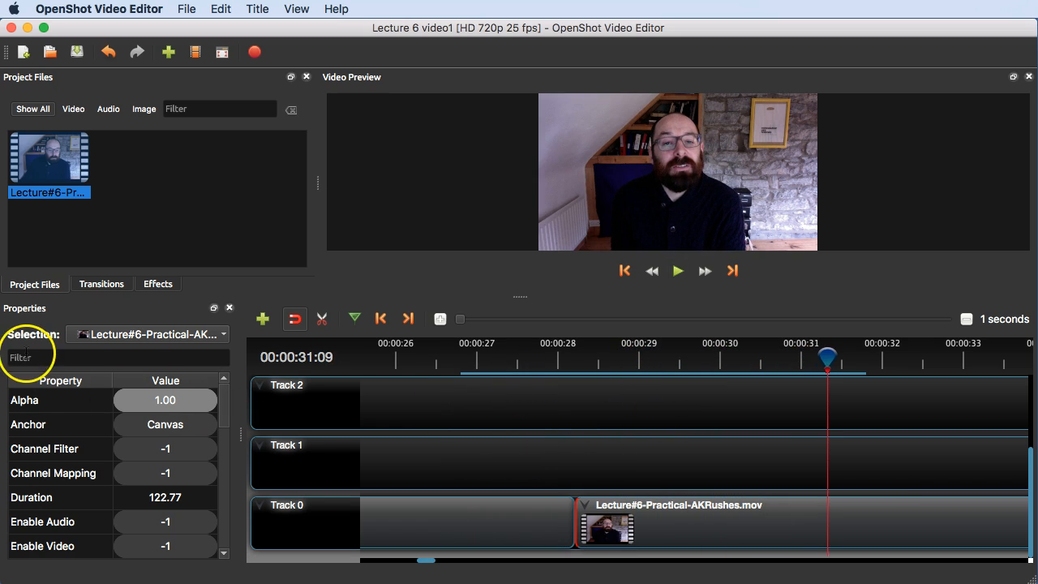
Step: Look through the available transitions and effects, comparing the audio effects with the full effects list
left_click(102, 285)
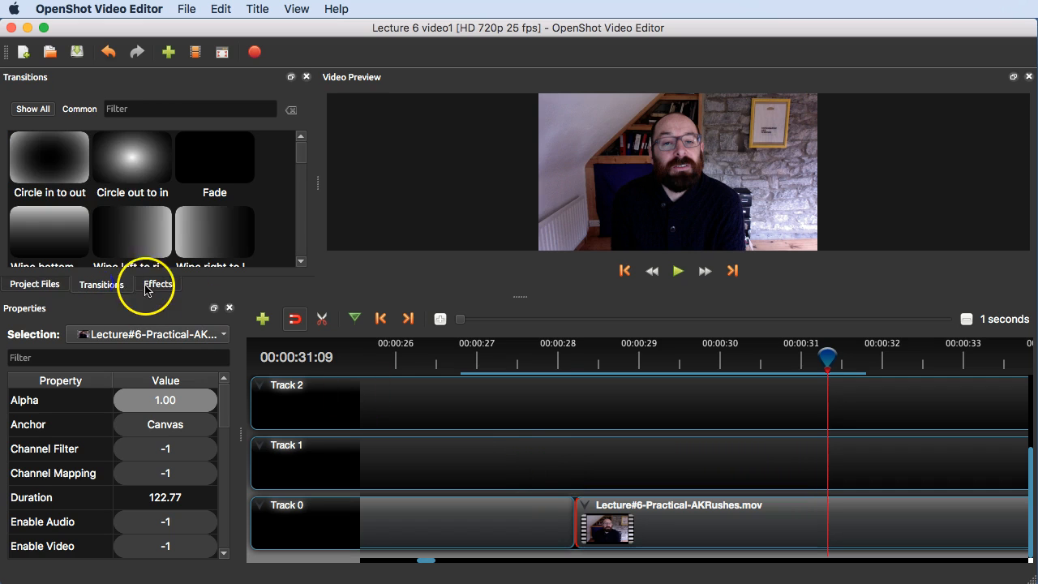
left_click(156, 287)
scroll(203, 231, "down", 2)
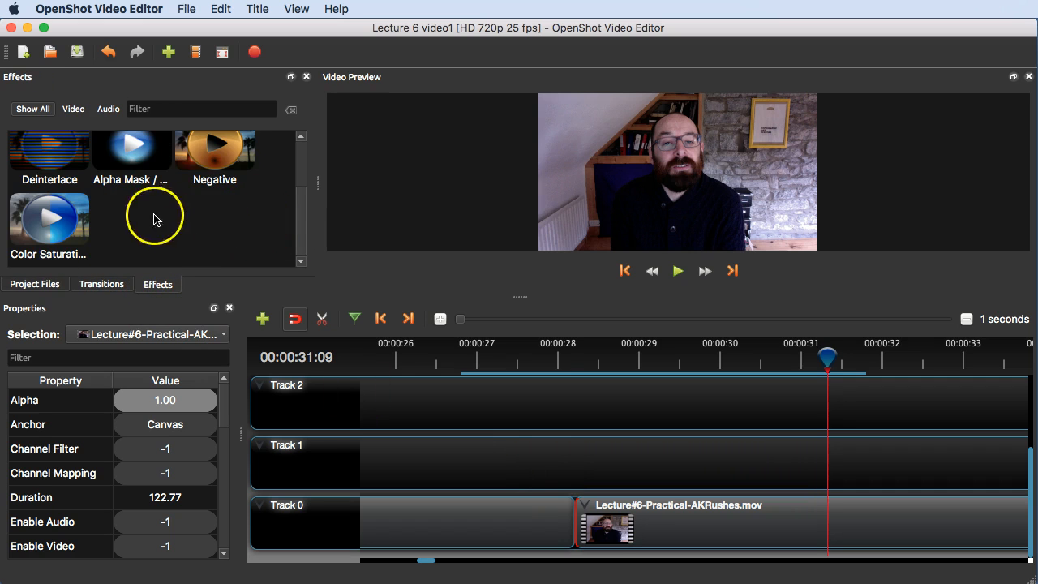
scroll(186, 227, "up", 2)
scroll(188, 241, "down", 2)
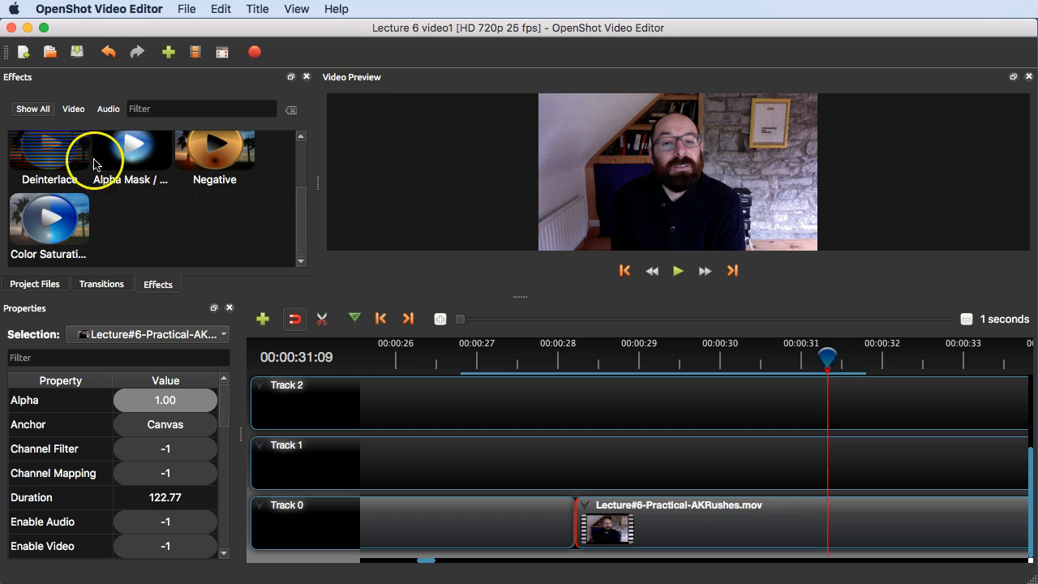
left_click(108, 110)
left_click(29, 109)
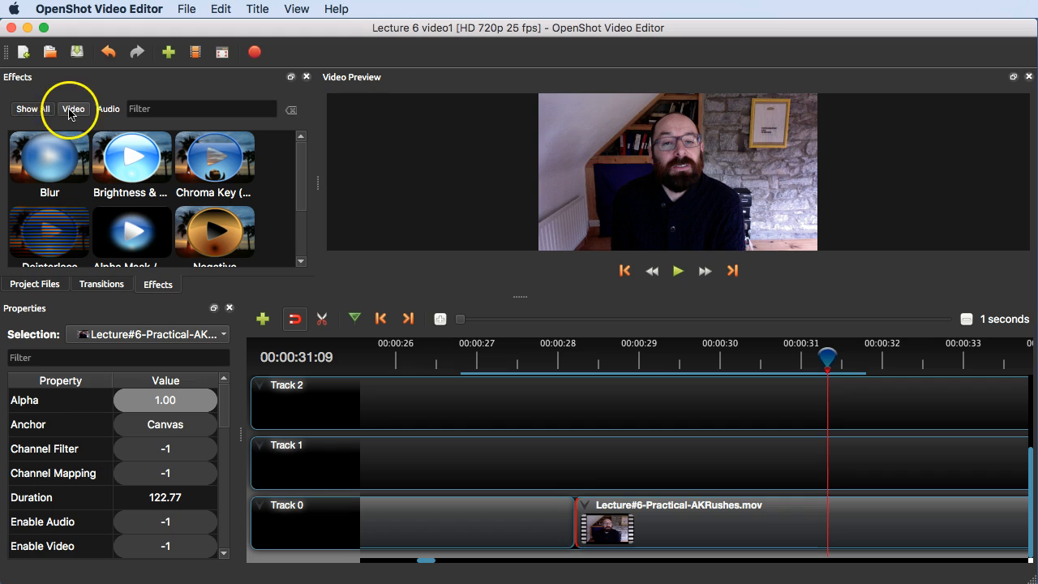
left_click(105, 111)
left_click(29, 108)
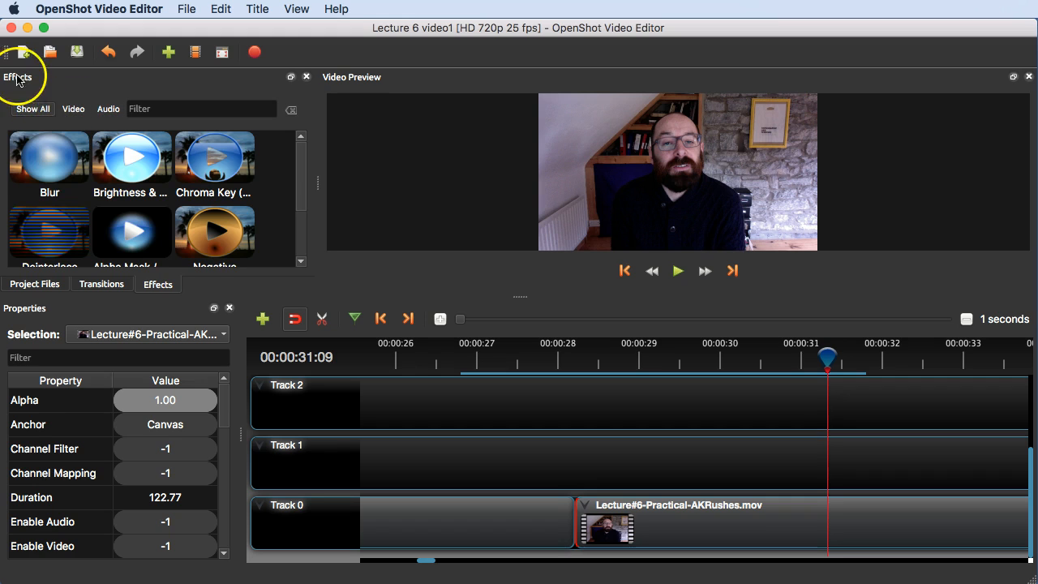
Step: Import all the images from the logos folder into the project files
left_click(47, 286)
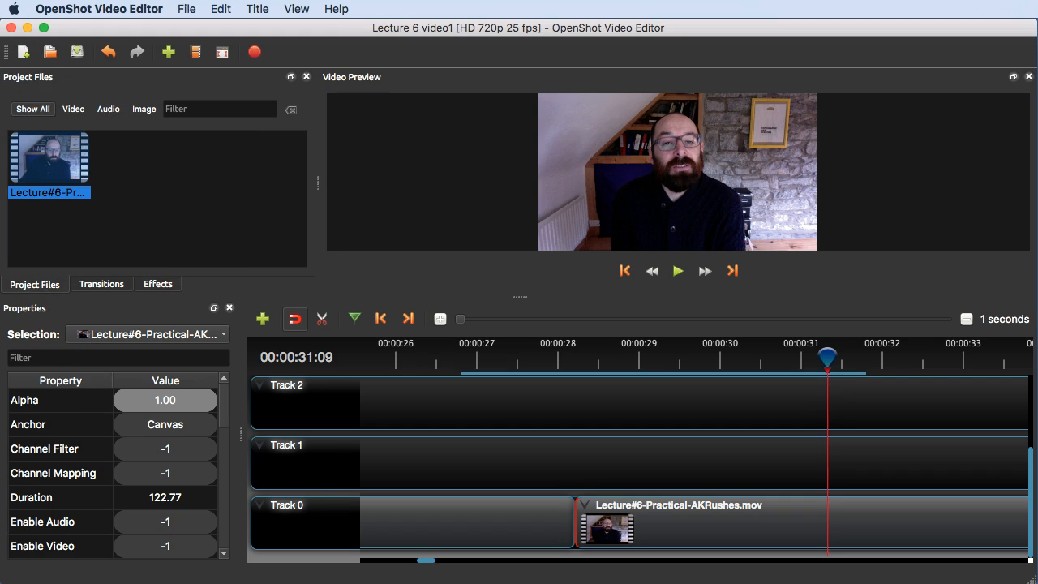
left_click(187, 9)
left_click(243, 132)
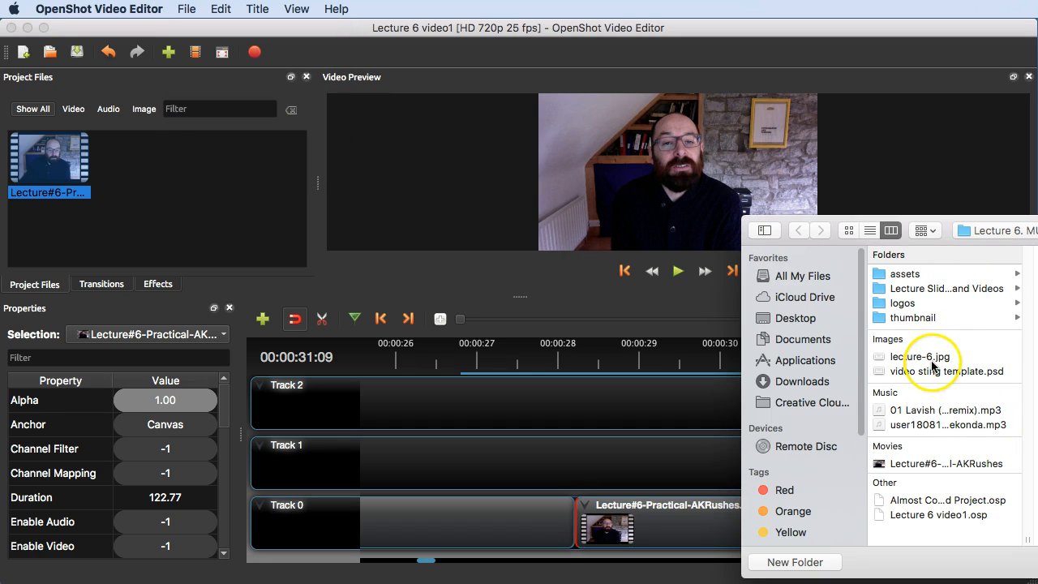
left_click(969, 501)
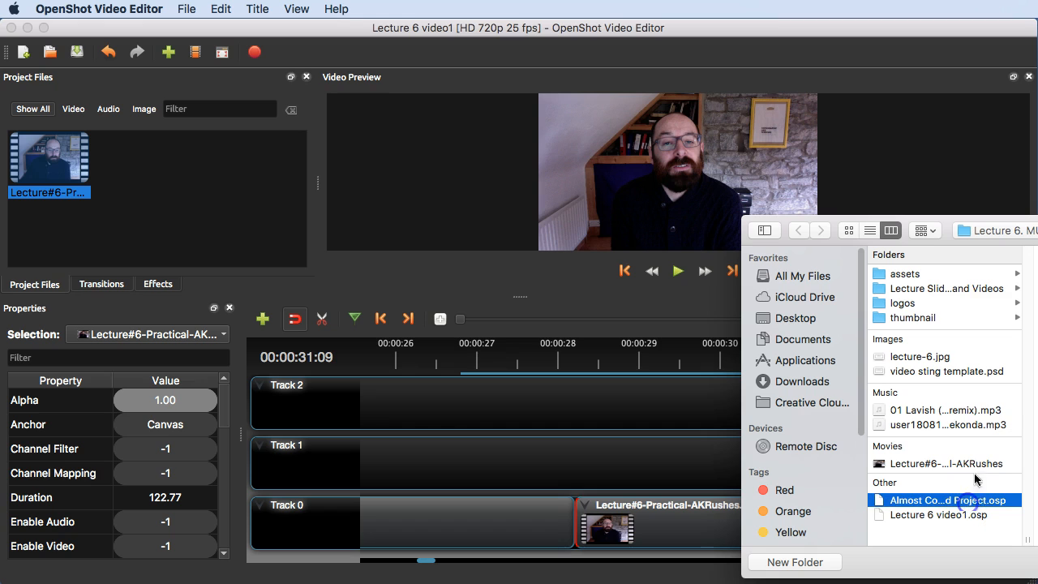
left_click(961, 276)
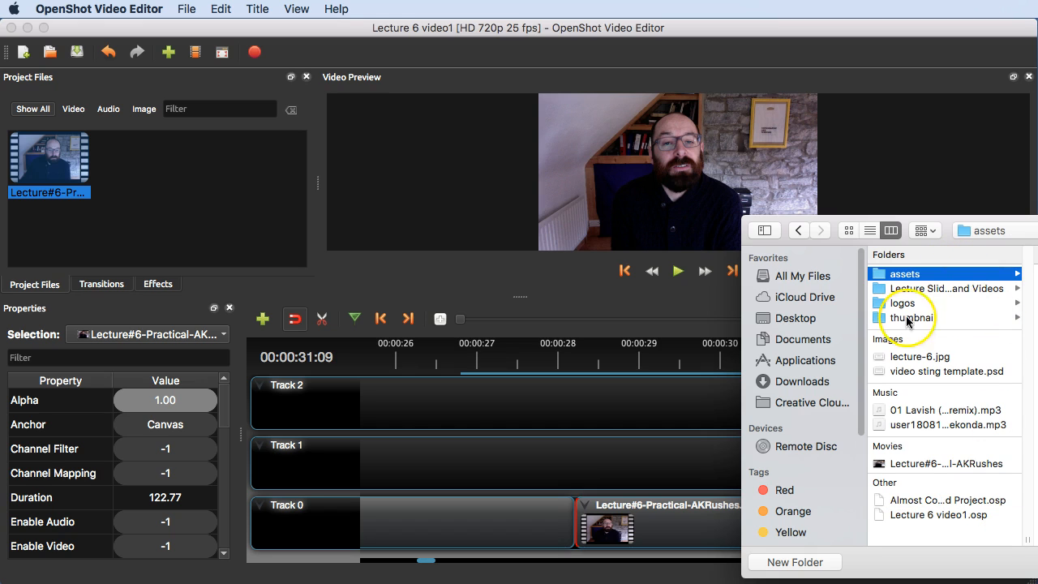
left_click(932, 288)
left_click(966, 302)
left_click(1034, 303)
left_click(1020, 317)
left_click(1019, 360)
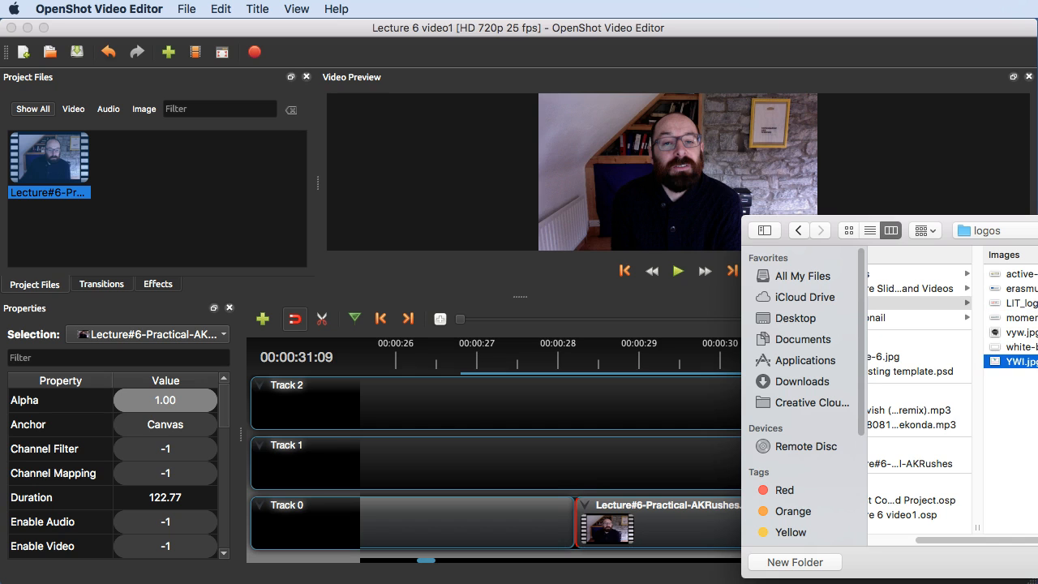
key("super+a")
key("Return")
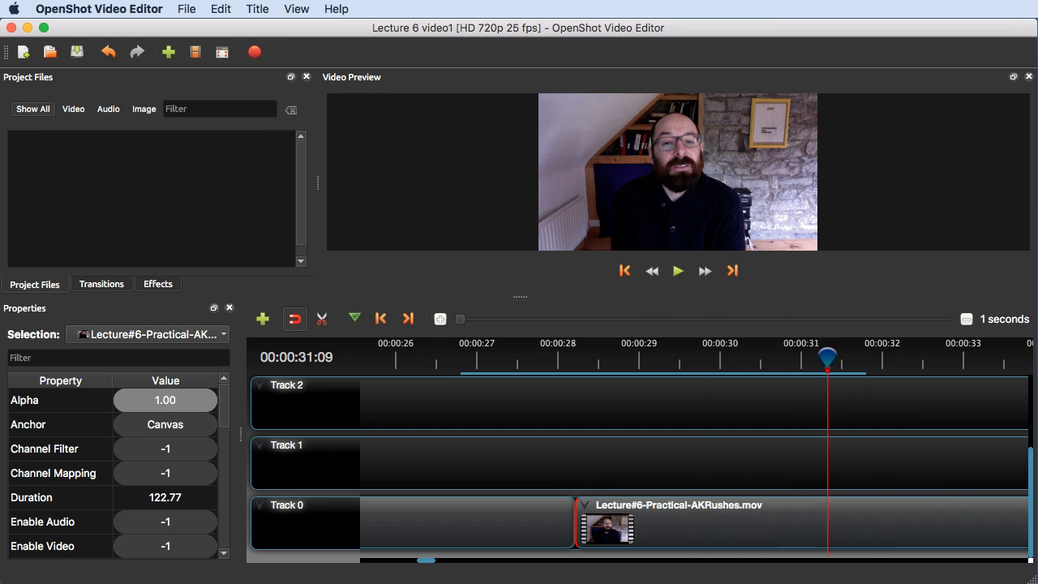
left_click(45, 100)
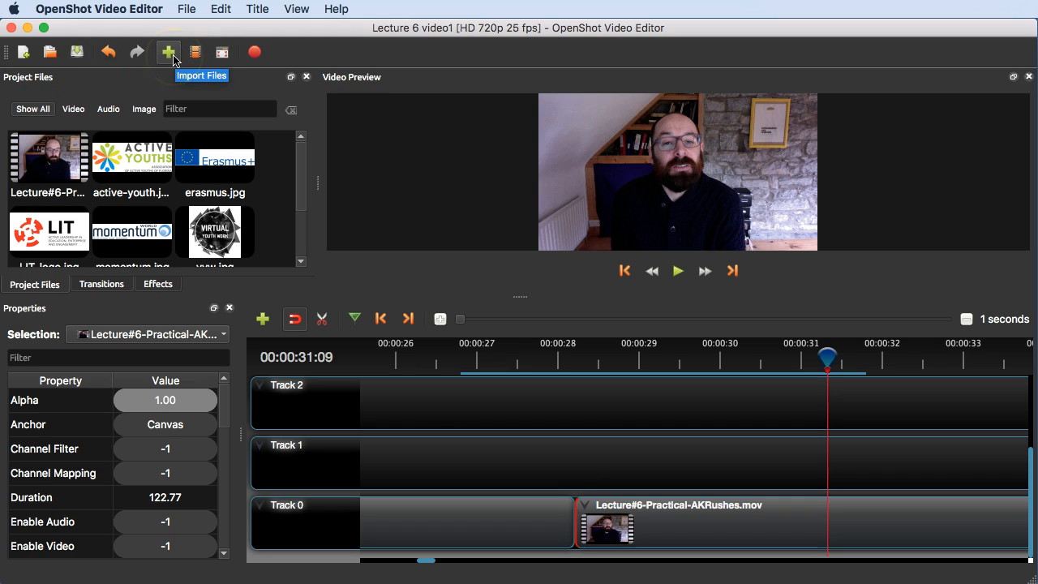
Step: Start a new title from the Camera border template and set its background color to white (#ffffff)
left_click(256, 9)
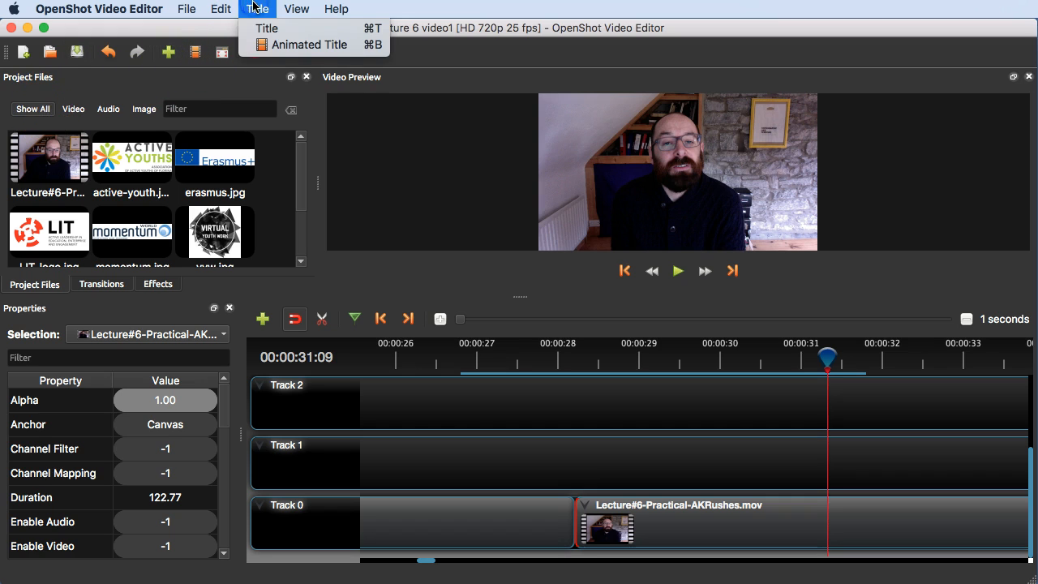
left_click(295, 37)
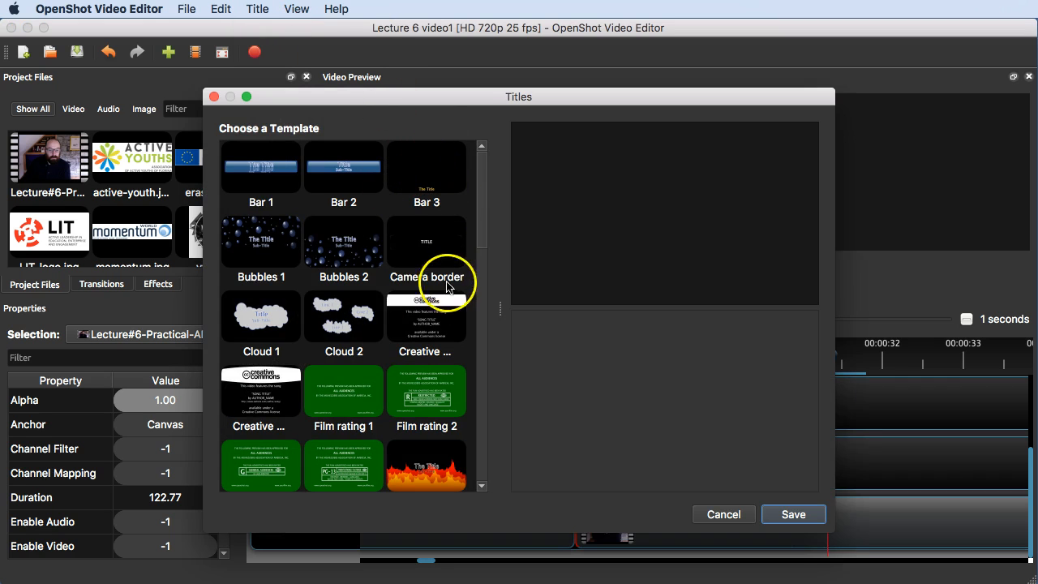
left_click(421, 240)
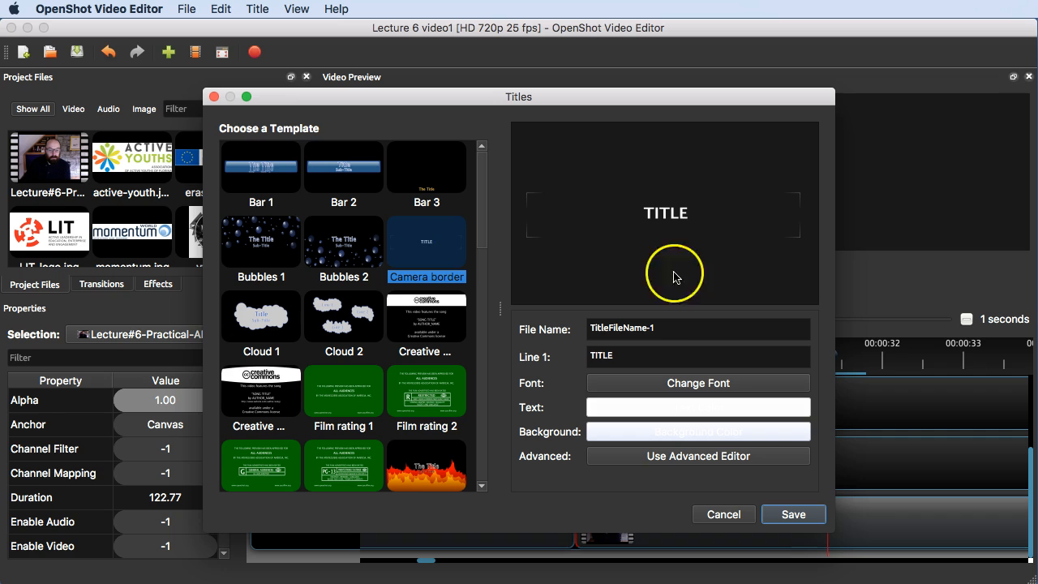
left_click(653, 435)
left_click_drag(532, 225, 667, 319)
left_click(683, 459)
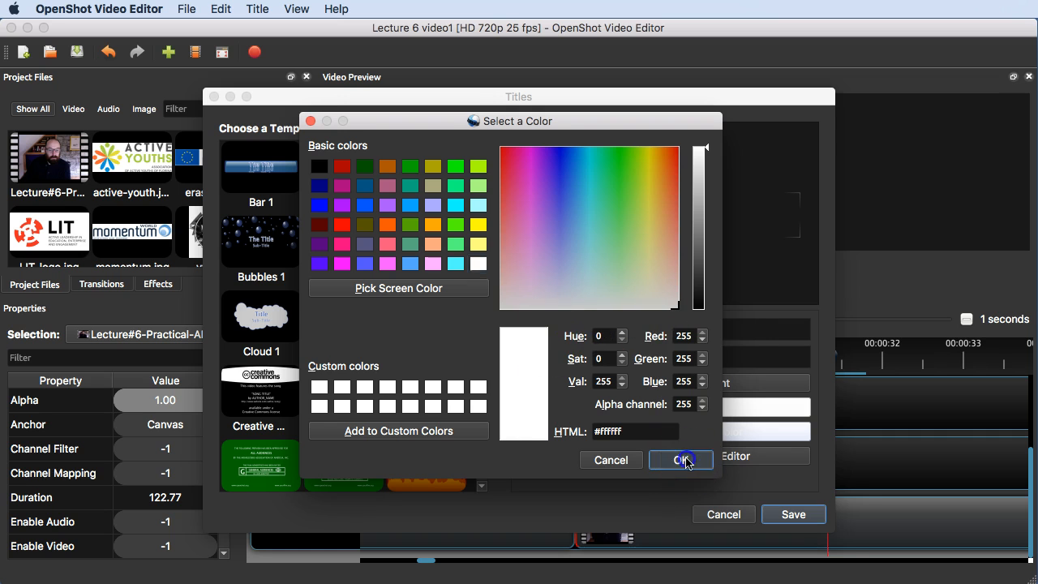
Step: Set the title's text color to the pink #e32a7d
left_click(686, 409)
mouse_move(532, 179)
left_mouse_down()
mouse_move(536, 167)
mouse_move(513, 179)
left_mouse_up()
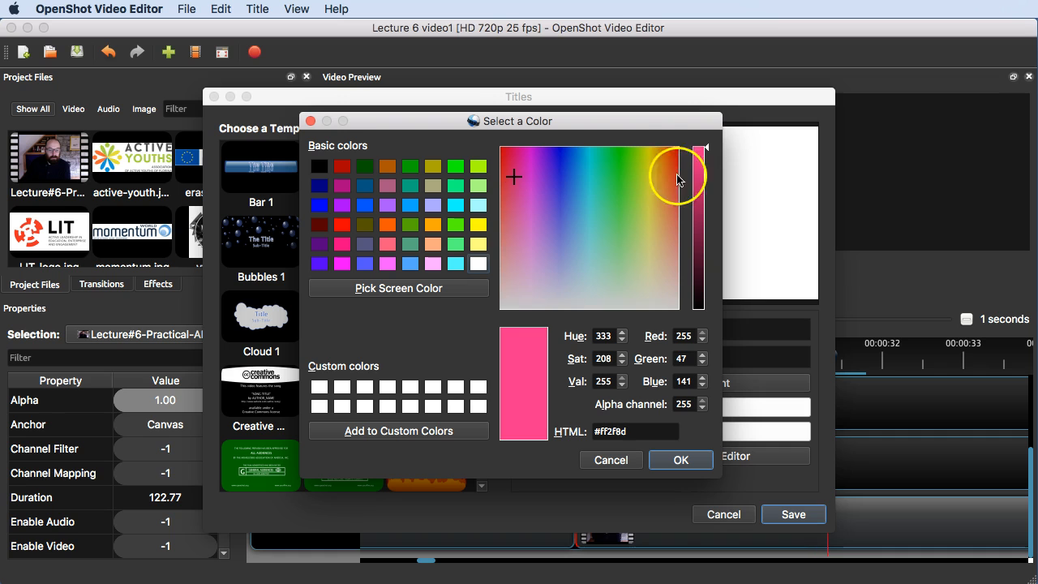
left_click_drag(702, 172, 702, 166)
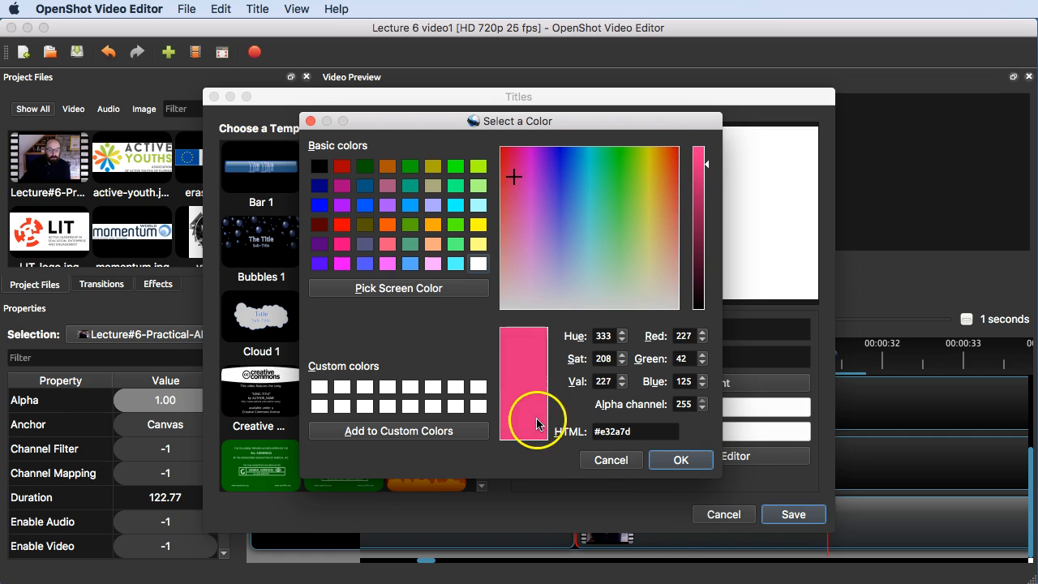
left_click(681, 460)
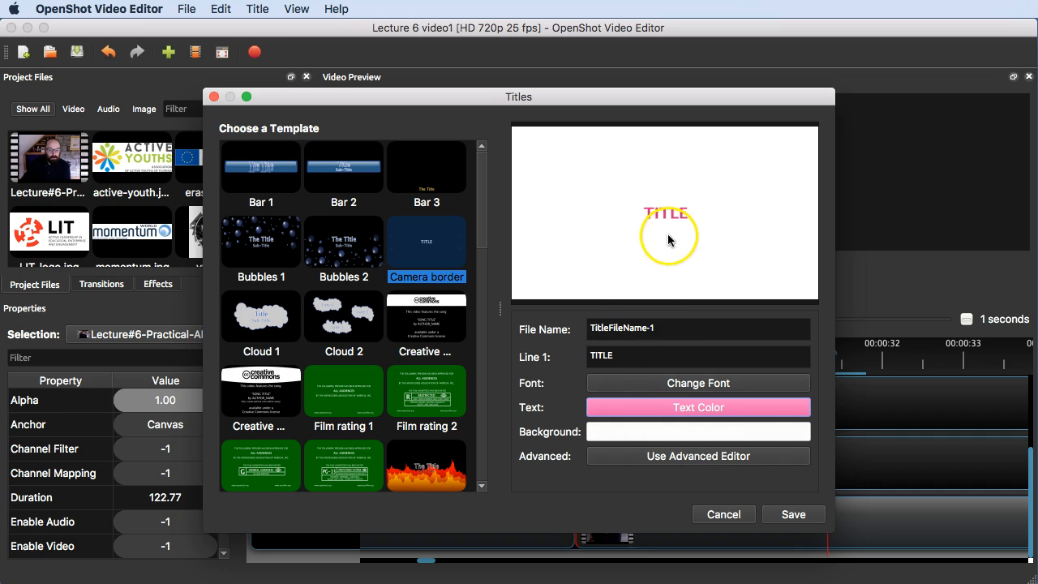
Step: Check the module goals slide in Finder and replace the title's first line with "Design & Create"
double_click(625, 355)
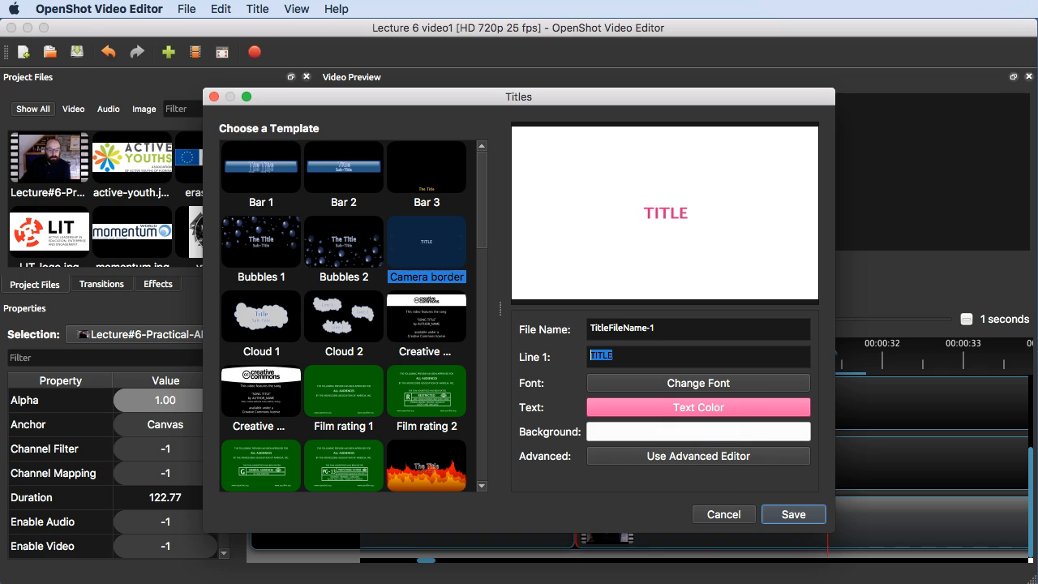
key("super+Tab")
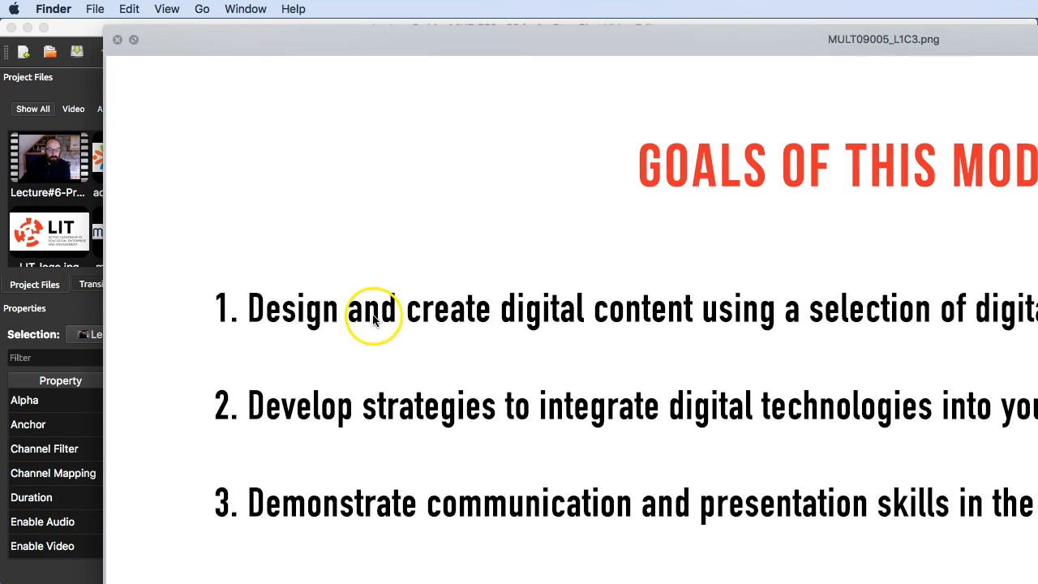
key("space")
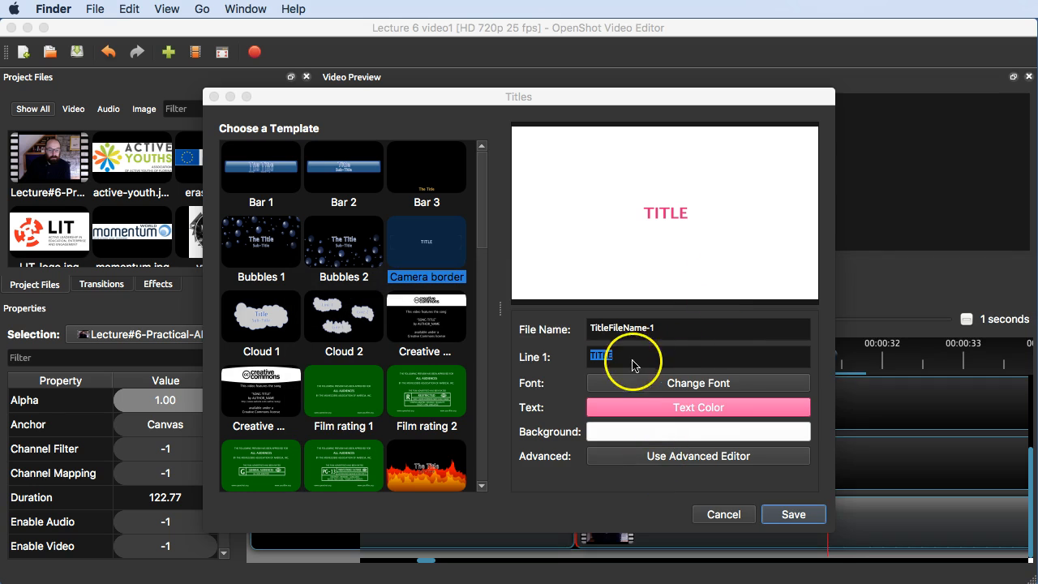
left_click(526, 350)
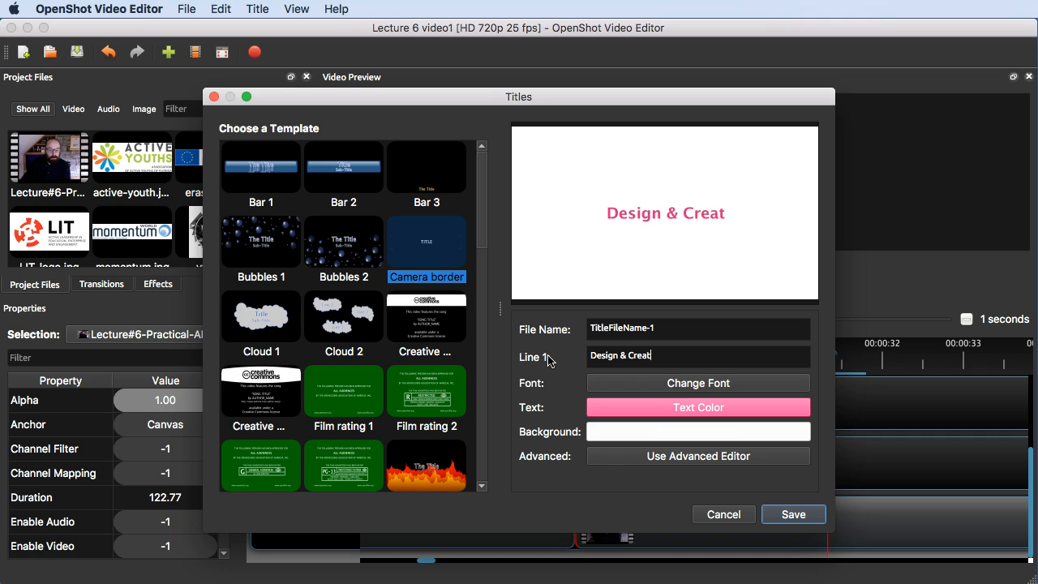
Step: Change the title's font to Aleo Bold, size 12
left_click(702, 388)
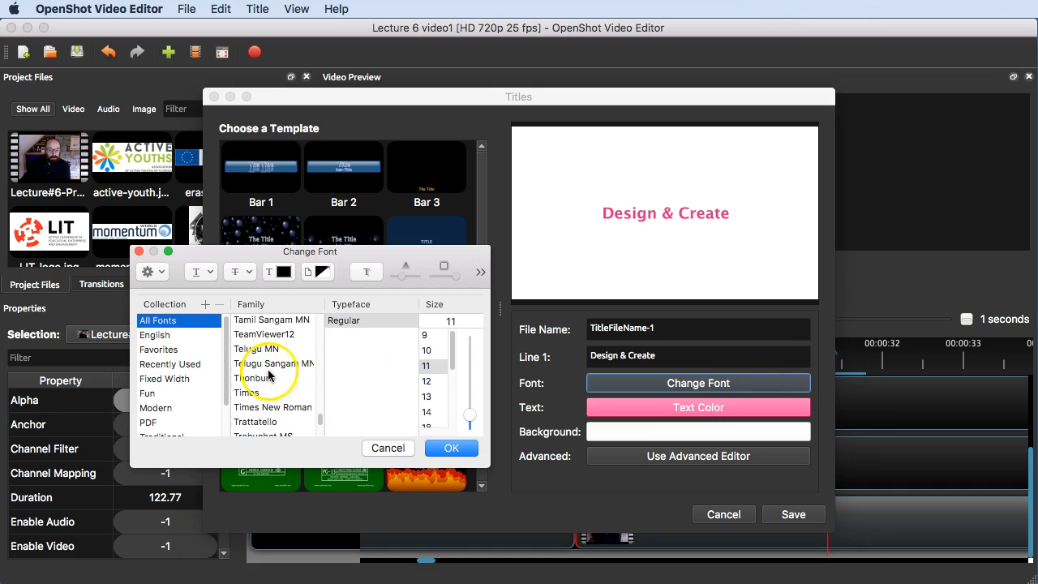
scroll(273, 378, "down", 3)
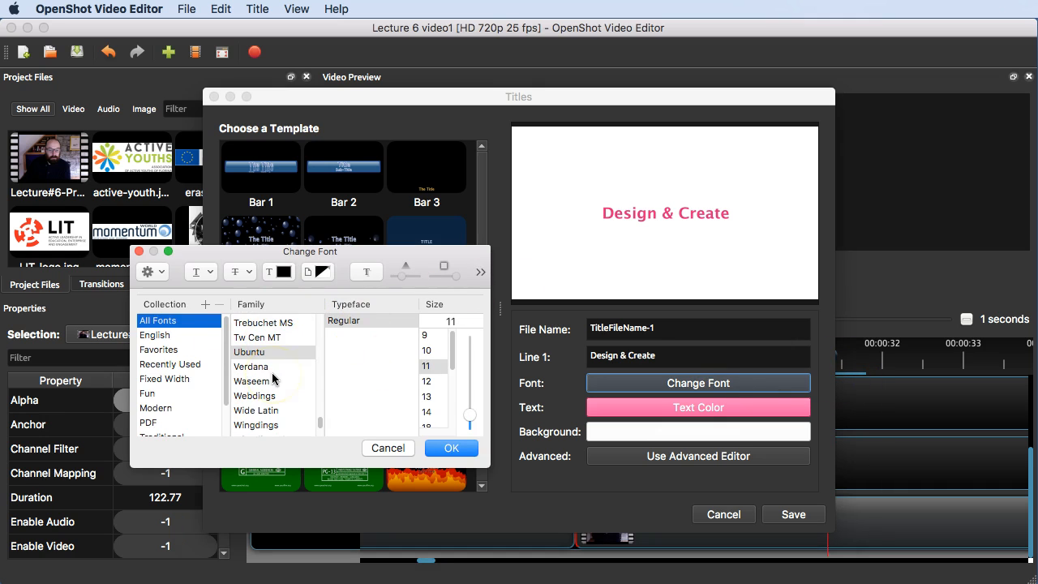
scroll(273, 377, "up", 15)
left_click_drag(323, 397, 320, 272)
scroll(284, 399, "down", 1)
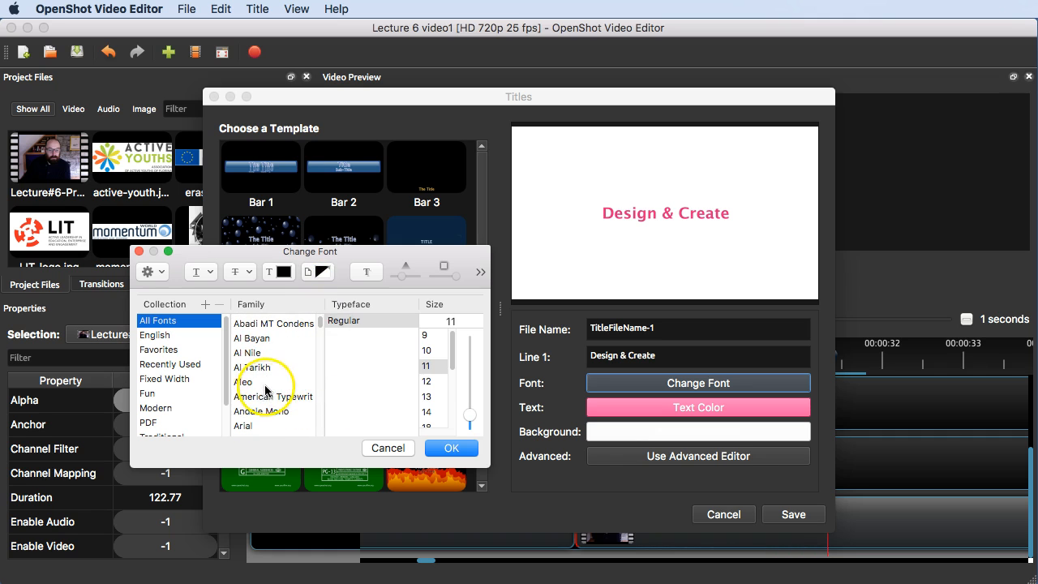
left_click(268, 382)
left_click(373, 378)
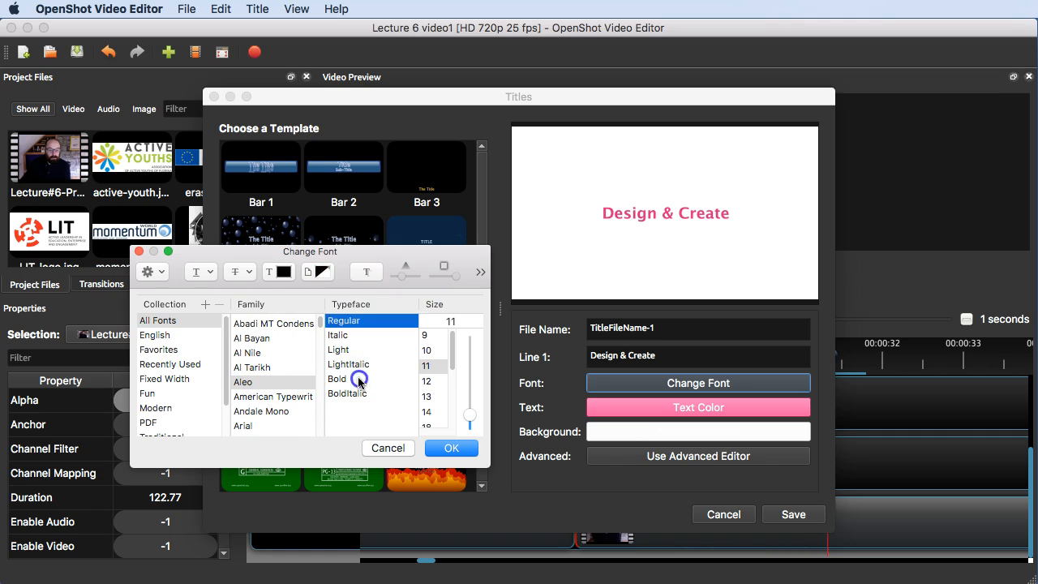
left_click(430, 381)
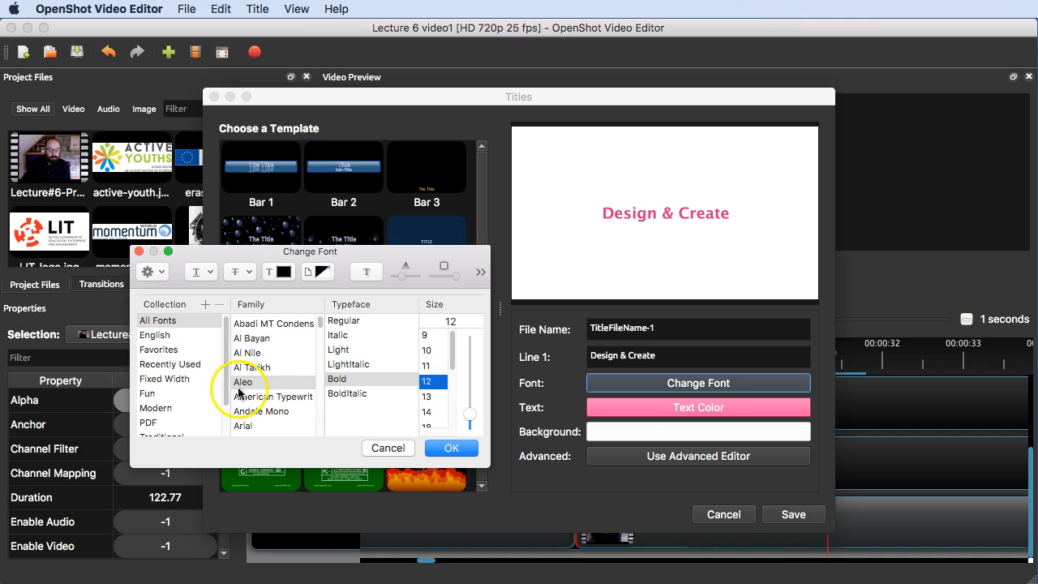
left_click(452, 449)
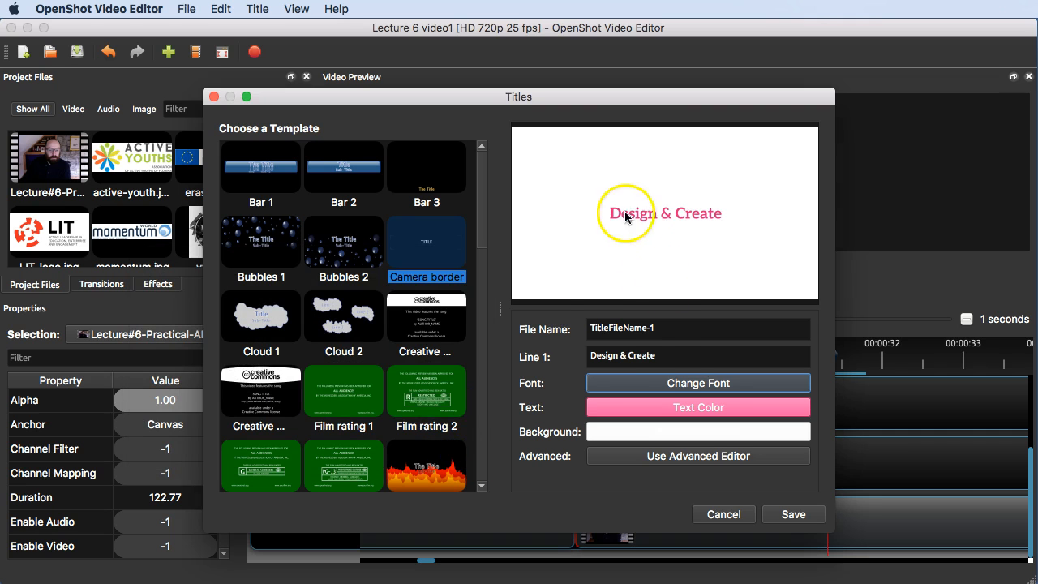
Step: Check the module goals slide in Finder and set the "Design & Create" title's font to Ubuntu Regular, size 12
left_click(673, 385)
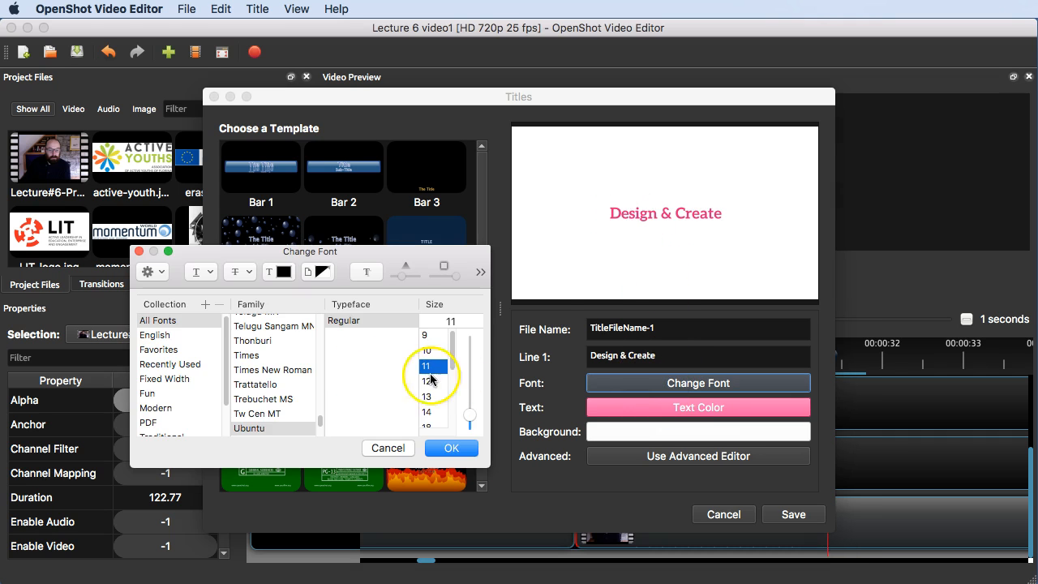
left_click(436, 395)
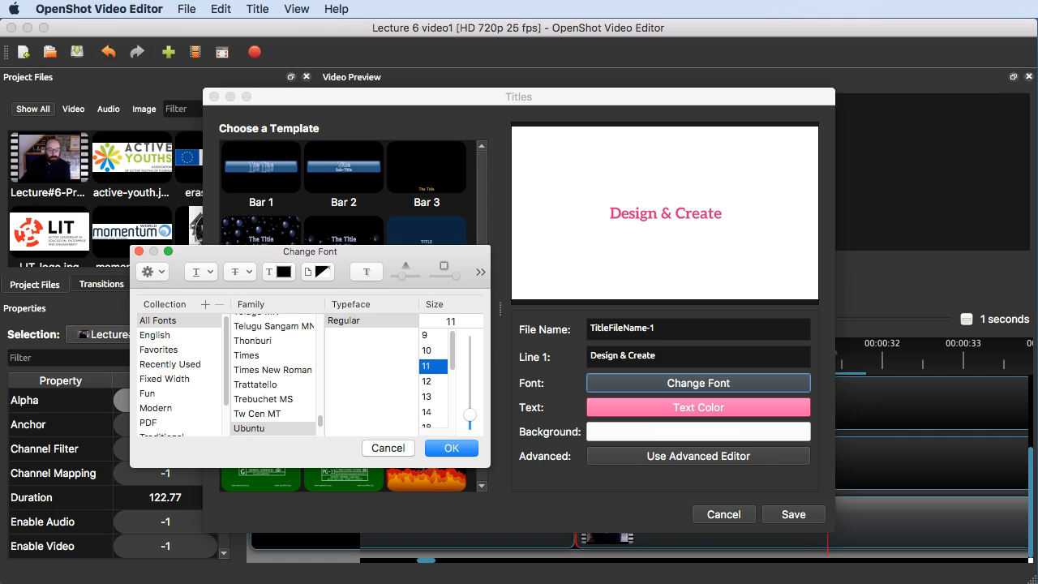
key("super+Tab")
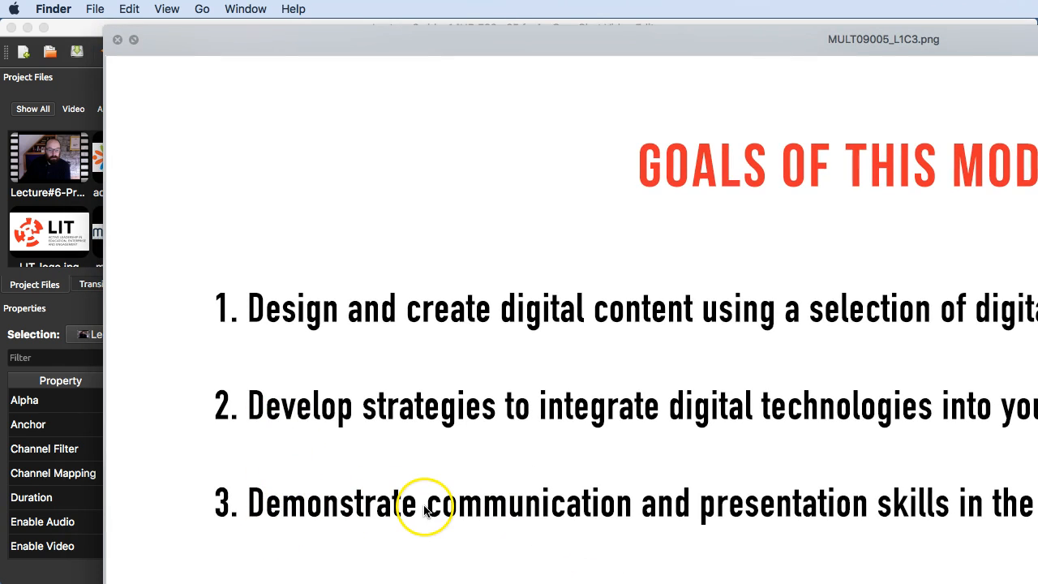
key("space")
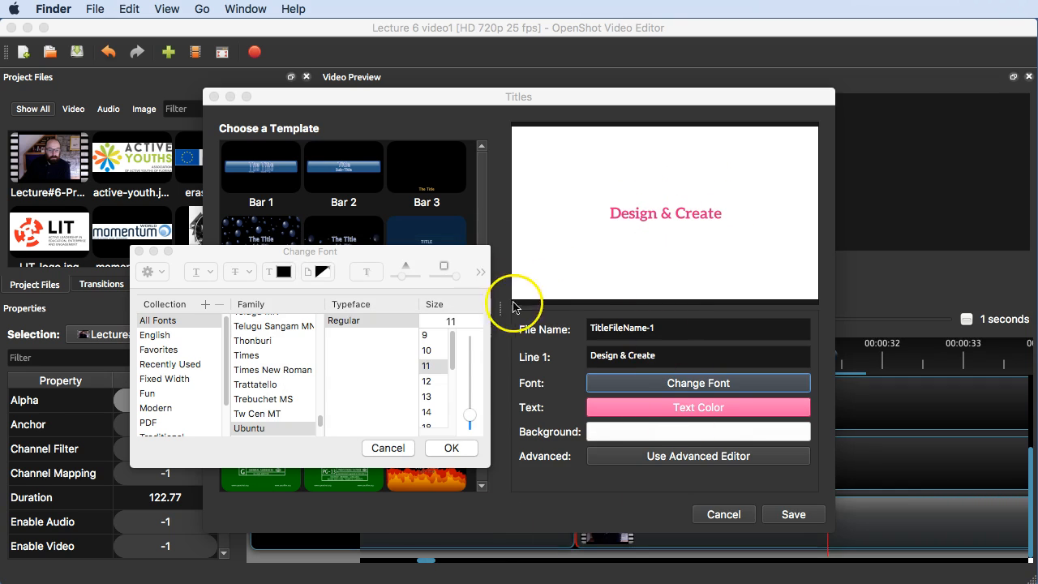
left_click(427, 381)
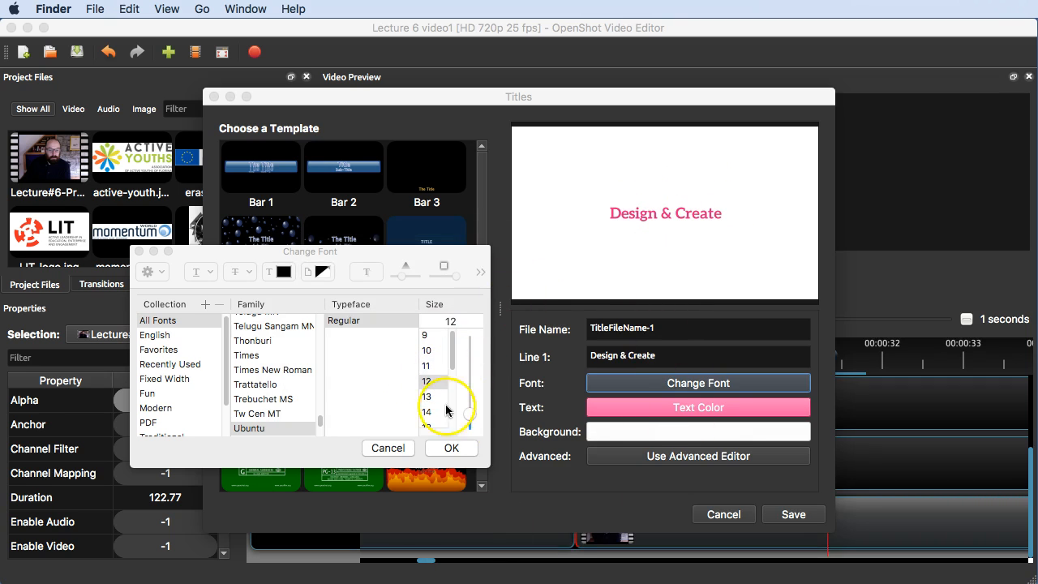
left_click(454, 447)
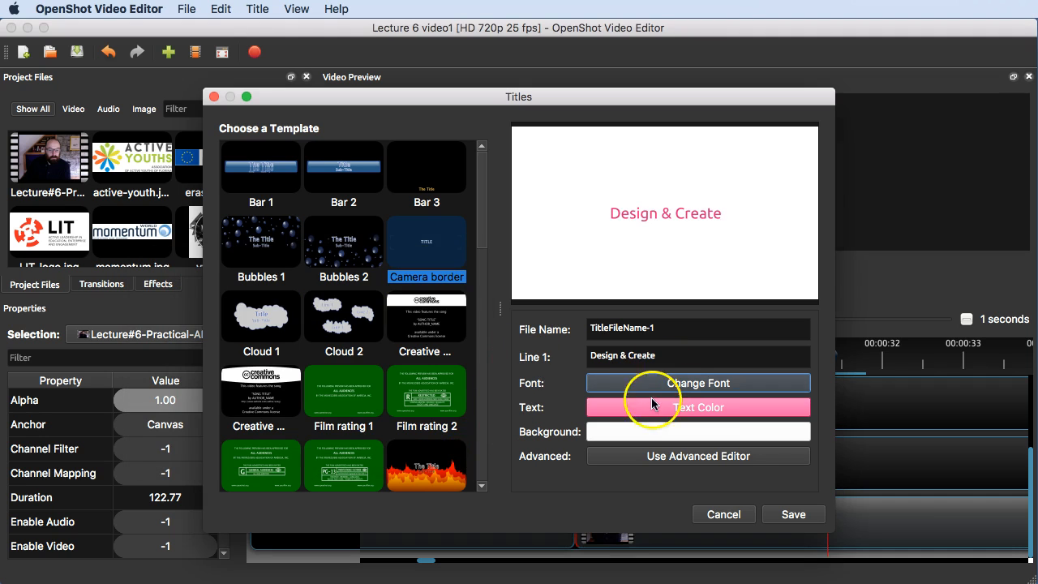
Step: Change the "Design & Create" title's font to Aleo Bold and save the title to the project files
left_click(702, 382)
left_click_drag(318, 421, 336, 268)
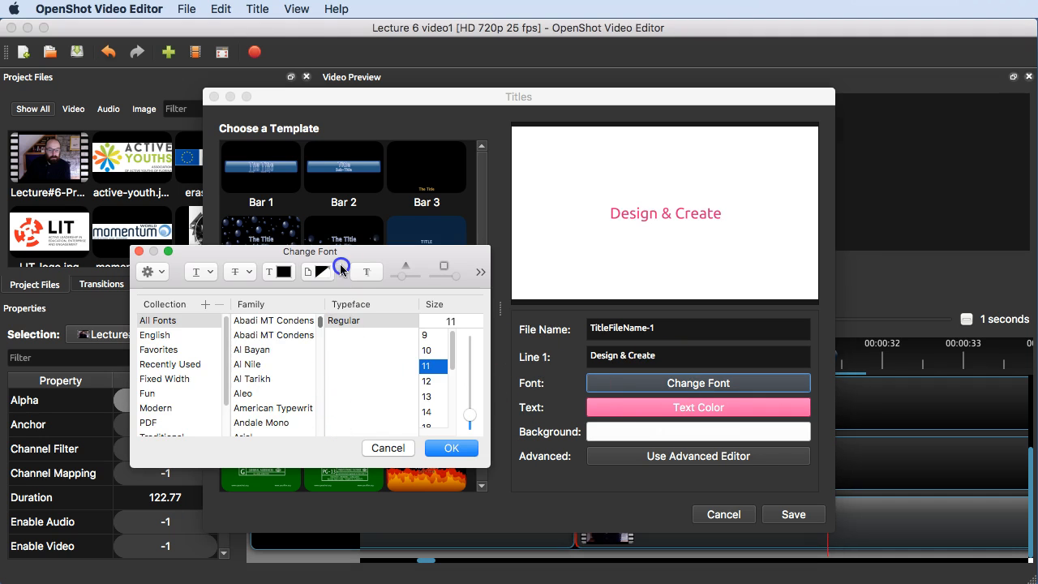
left_click(284, 394)
left_click(362, 381)
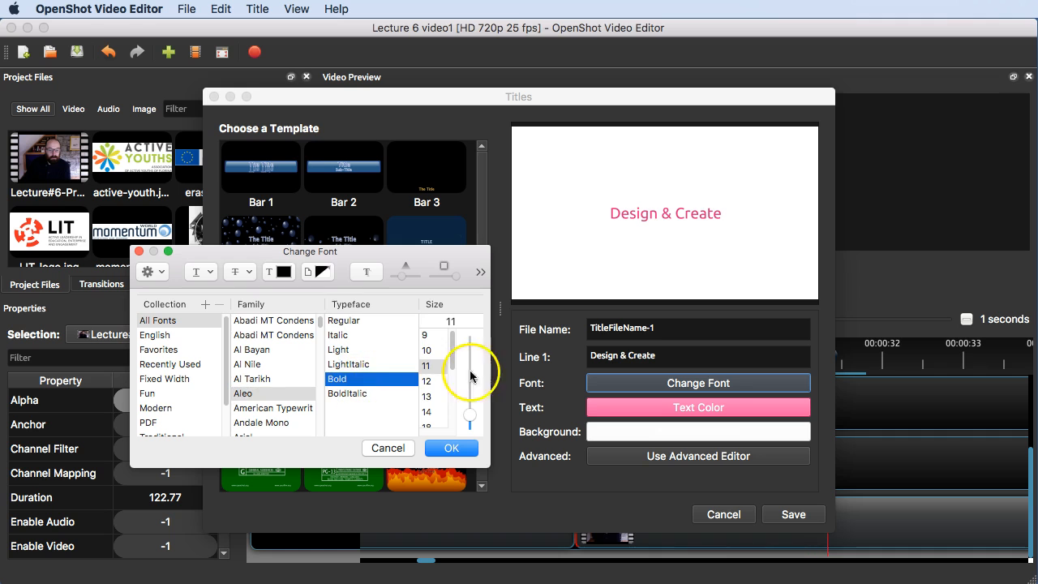
left_click(454, 448)
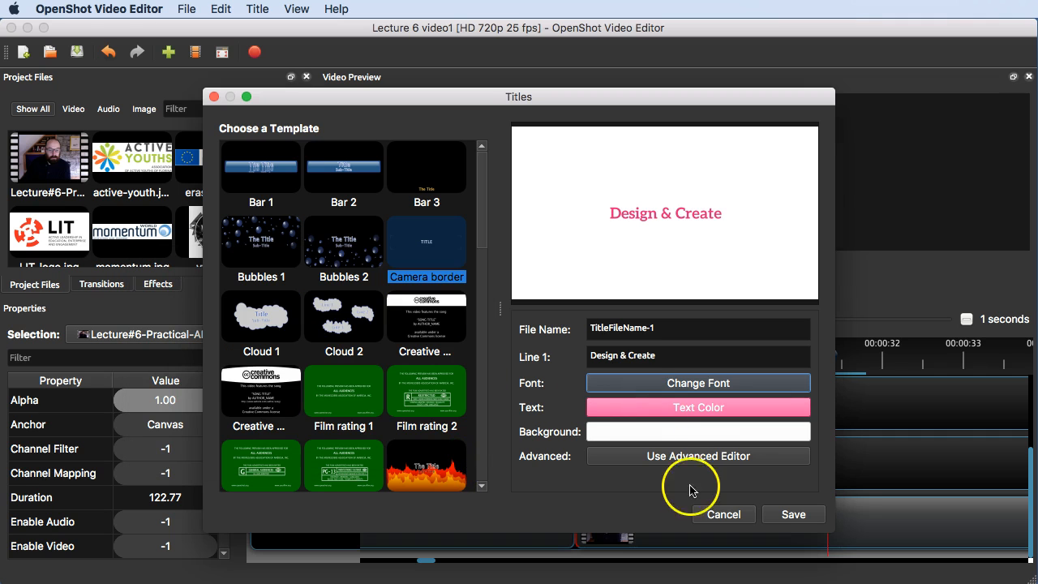
left_click(789, 513)
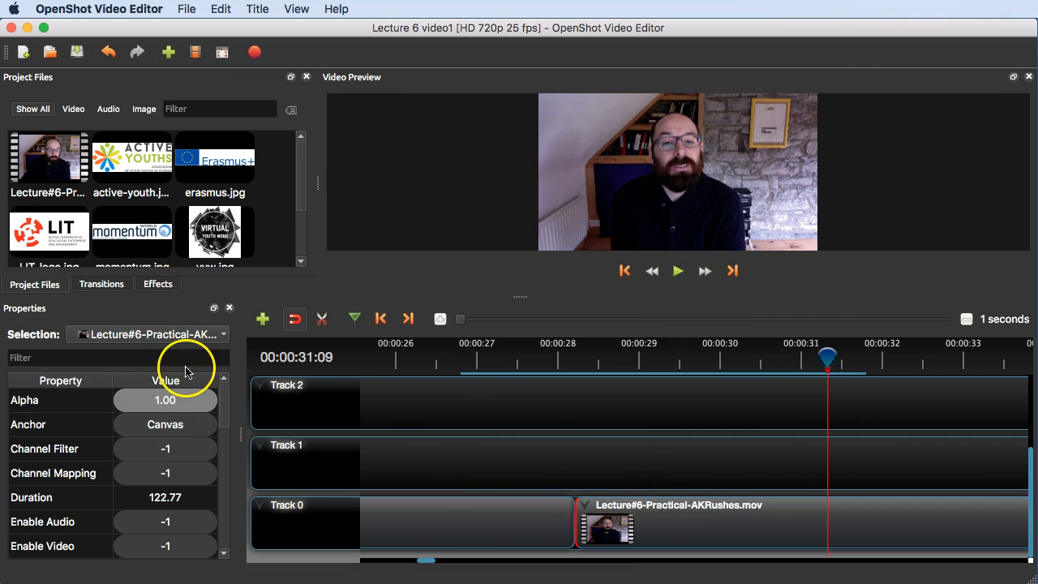
Step: Place the "Design & Create" title on Track 1 at about 26 seconds and trim its end to the playhead, about 5 seconds long
scroll(191, 190, "down", 2)
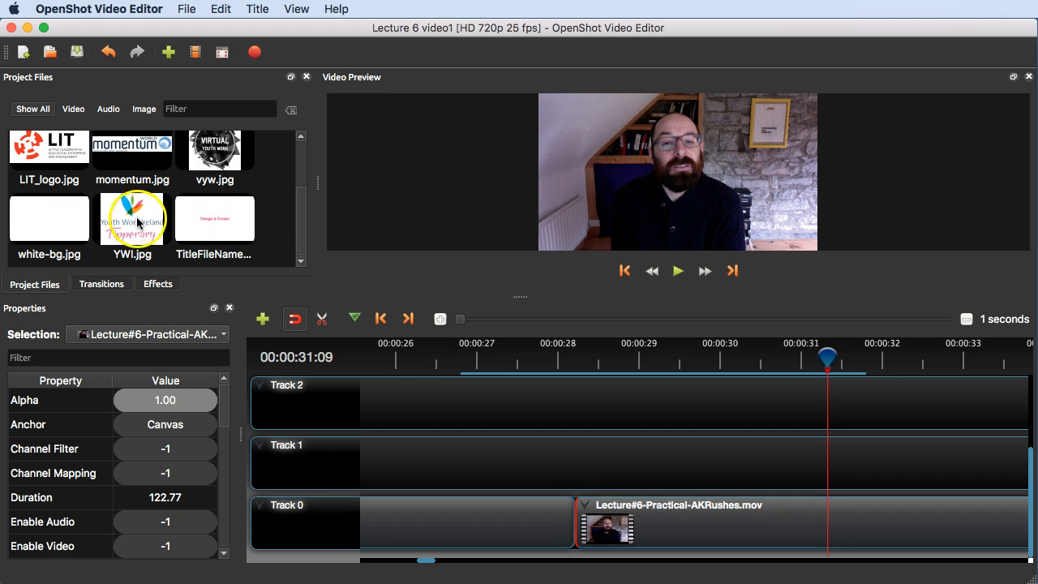
left_click_drag(207, 220, 429, 462)
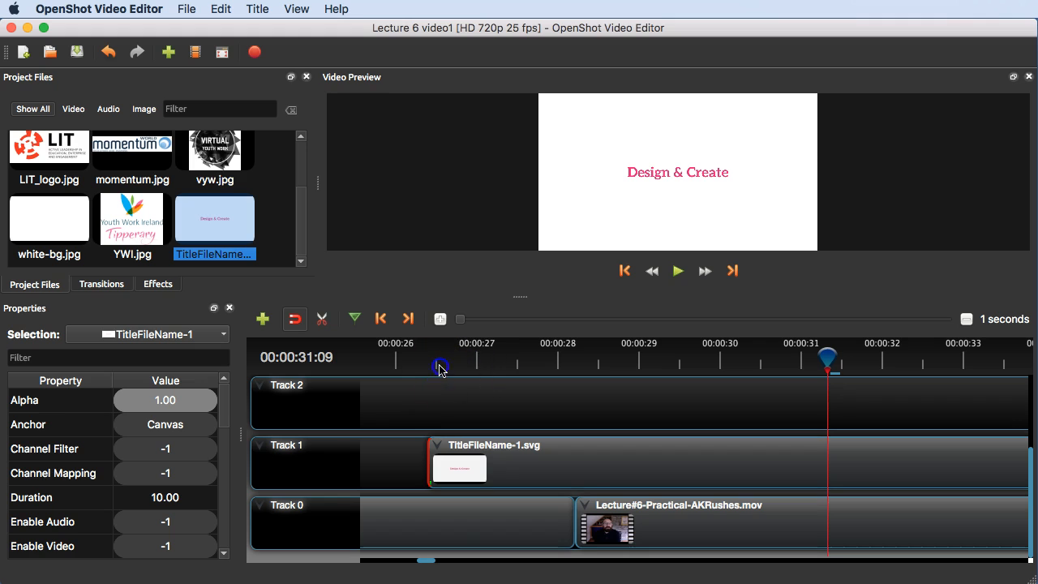
mouse_move(463, 323)
left_mouse_down()
mouse_move(475, 319)
mouse_move(457, 325)
left_mouse_up()
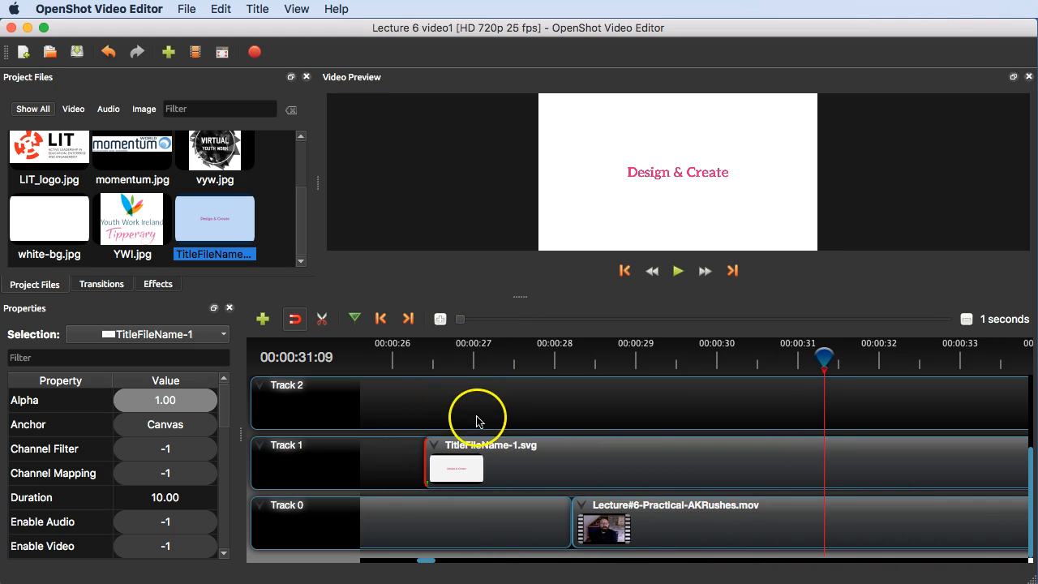
mouse_move(425, 565)
left_mouse_down()
mouse_move(438, 561)
mouse_move(424, 560)
left_mouse_up()
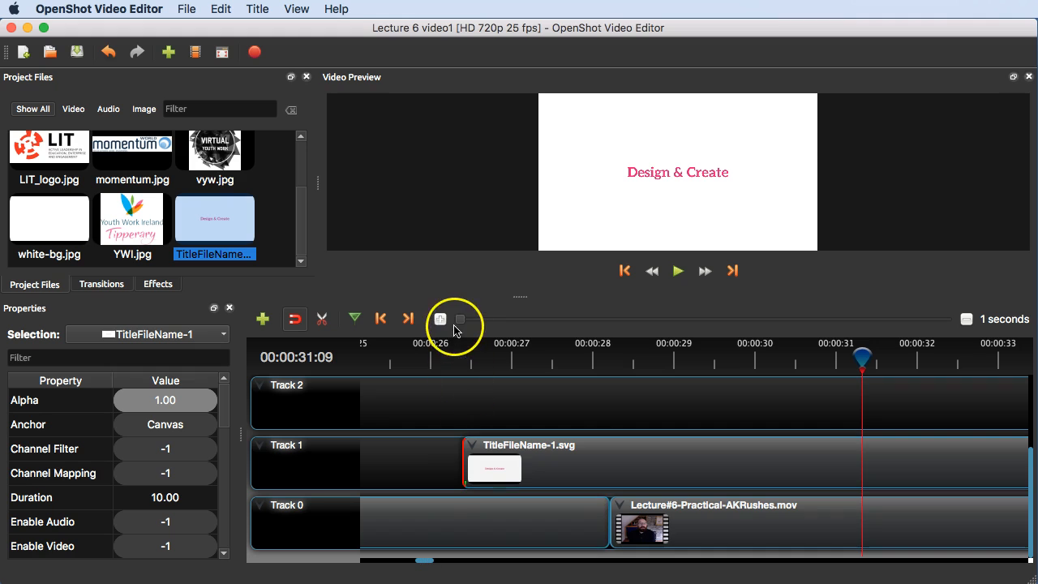
left_click_drag(459, 319, 462, 320)
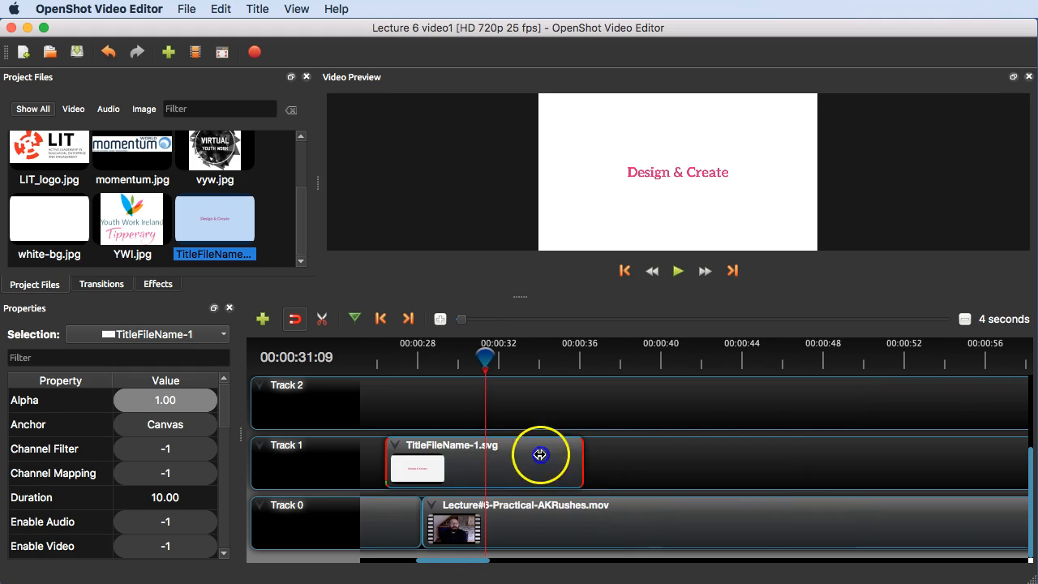
left_click_drag(540, 455, 488, 456)
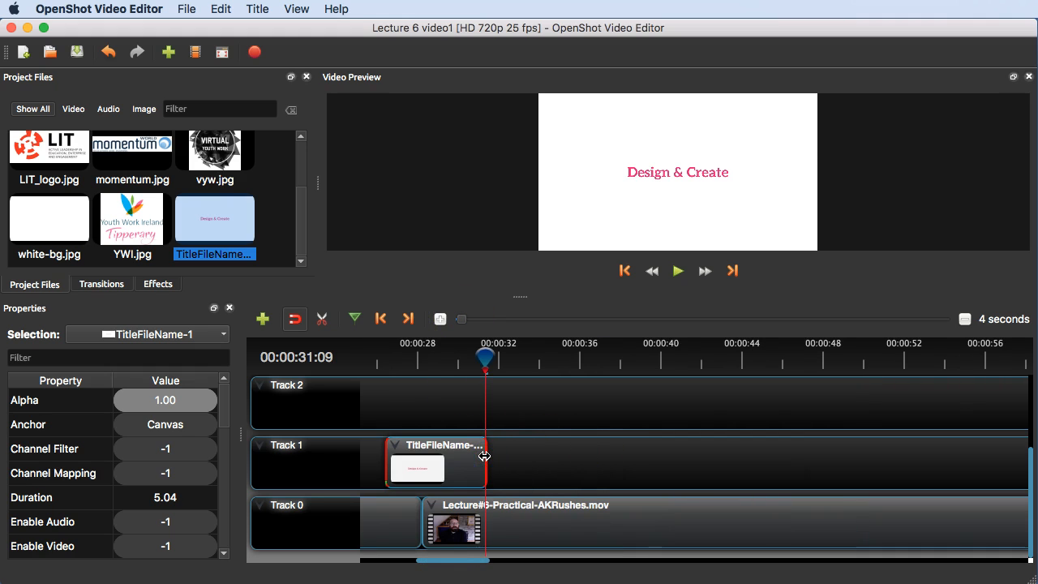
Step: Play back the timeline around the title clip to review when it appears over the lecture video
left_click(384, 364)
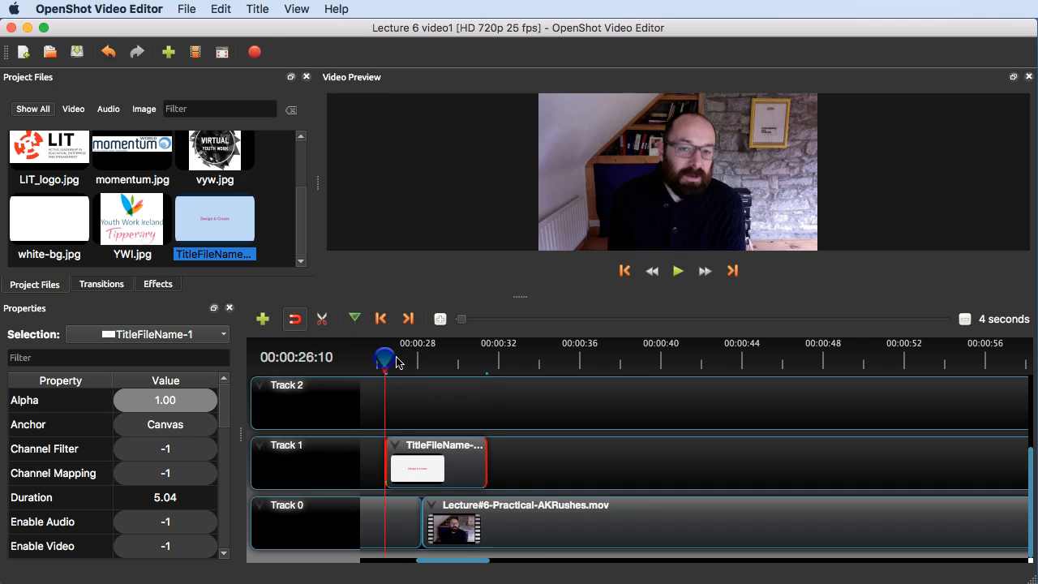
key("space")
key("space")
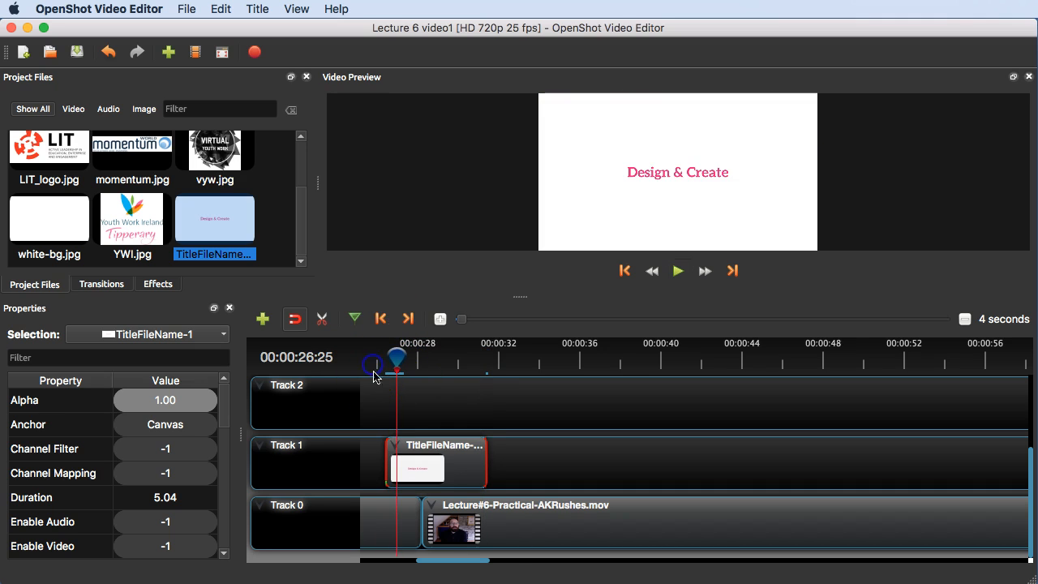
left_click_drag(459, 561, 425, 565)
left_click(691, 353)
key("space")
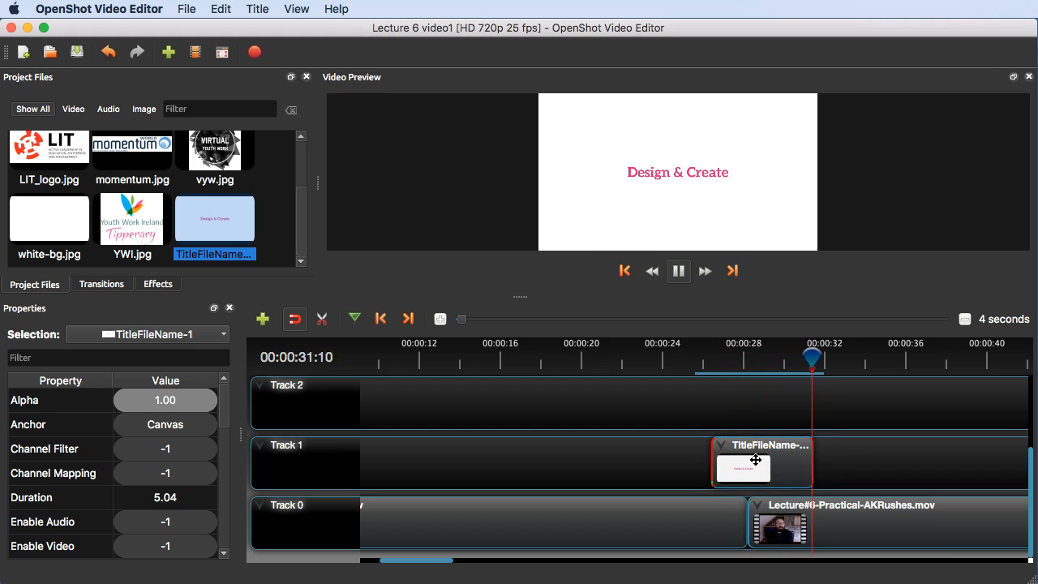
Step: Move the title clip on Track 1 to about 7 seconds and place the playhead at the lecture cut, 00:00:28:05
left_click_drag(757, 463, 561, 461)
left_click(480, 356)
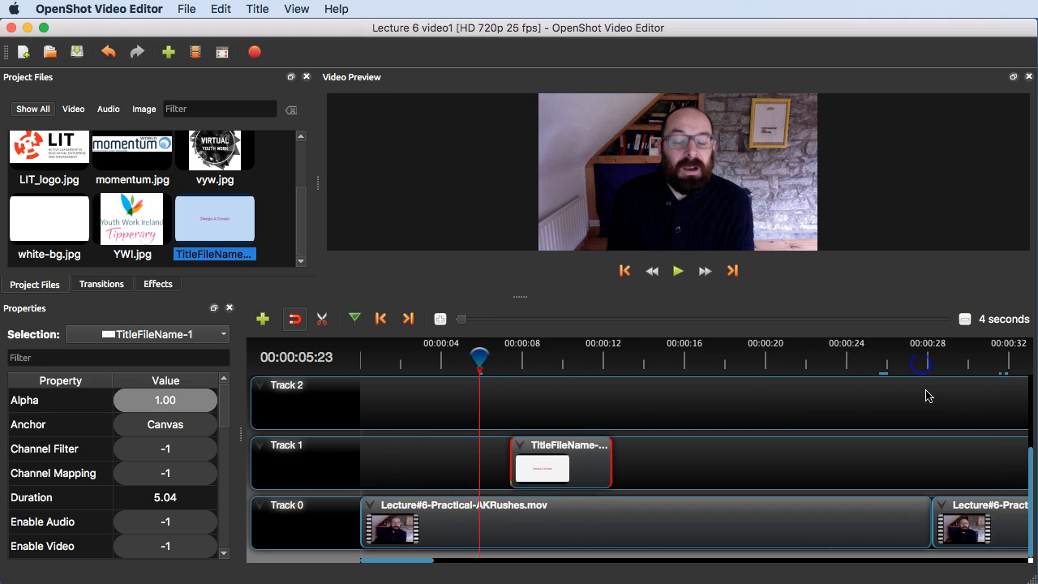
left_click(921, 357)
mouse_move(922, 355)
left_mouse_down()
mouse_move(936, 359)
mouse_move(931, 371)
left_mouse_up()
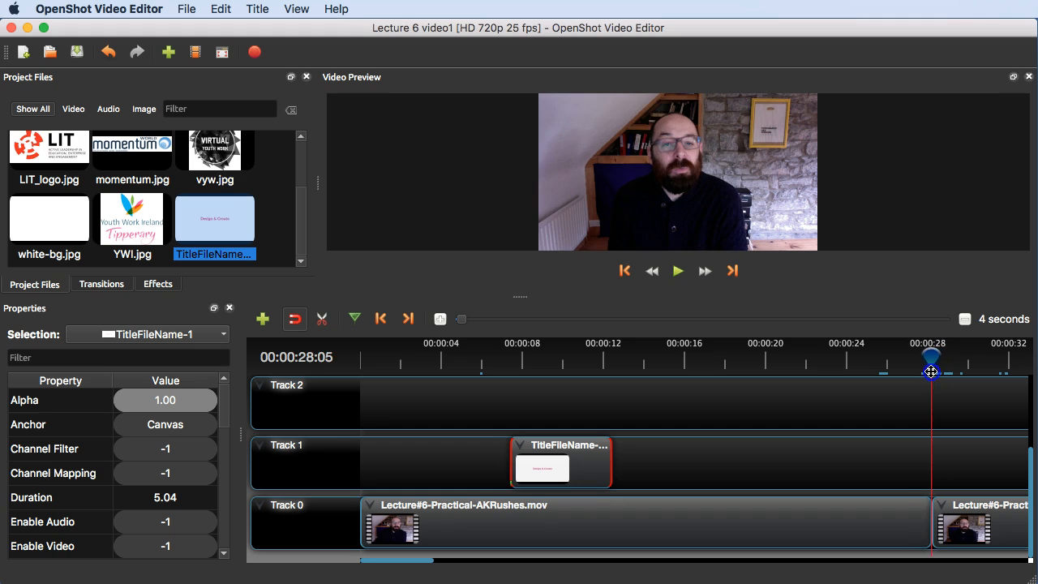
Step: Start a second title from the Camera border template and set its text color to purple (#c32cff)
left_click(254, 12)
left_click(258, 27)
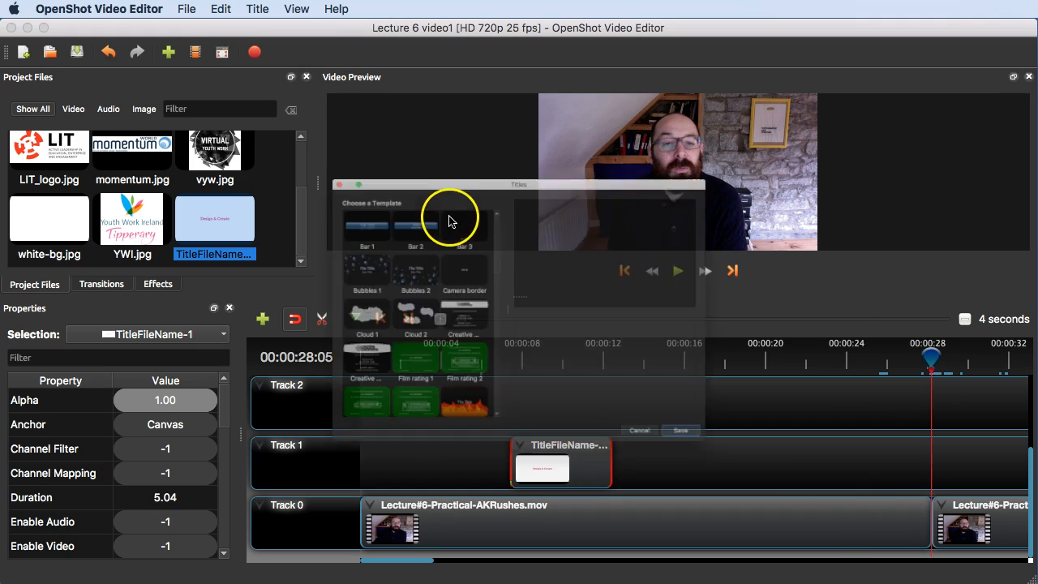
left_click(438, 243)
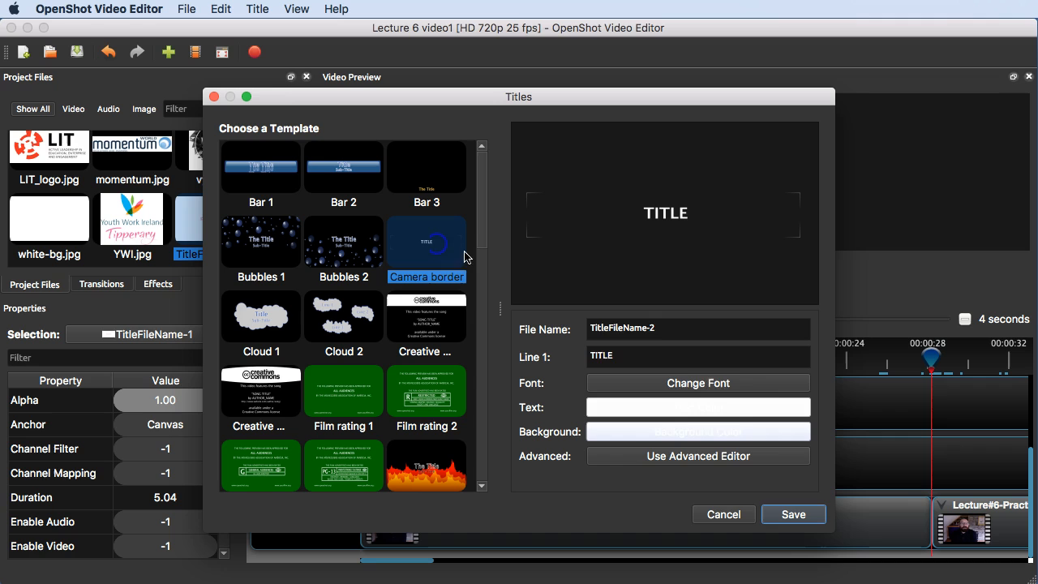
left_click(700, 406)
left_click(539, 174)
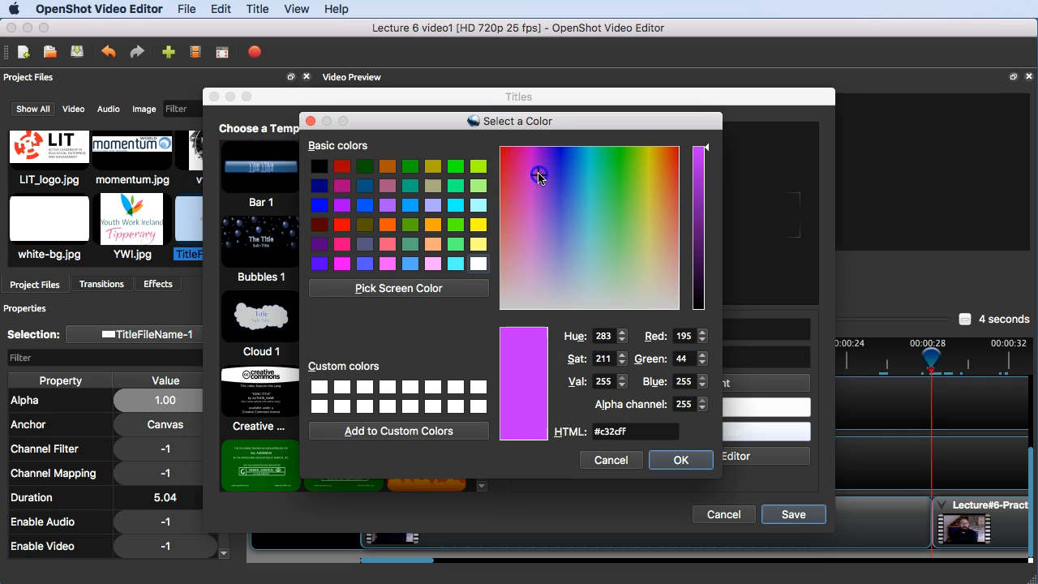
left_click(681, 460)
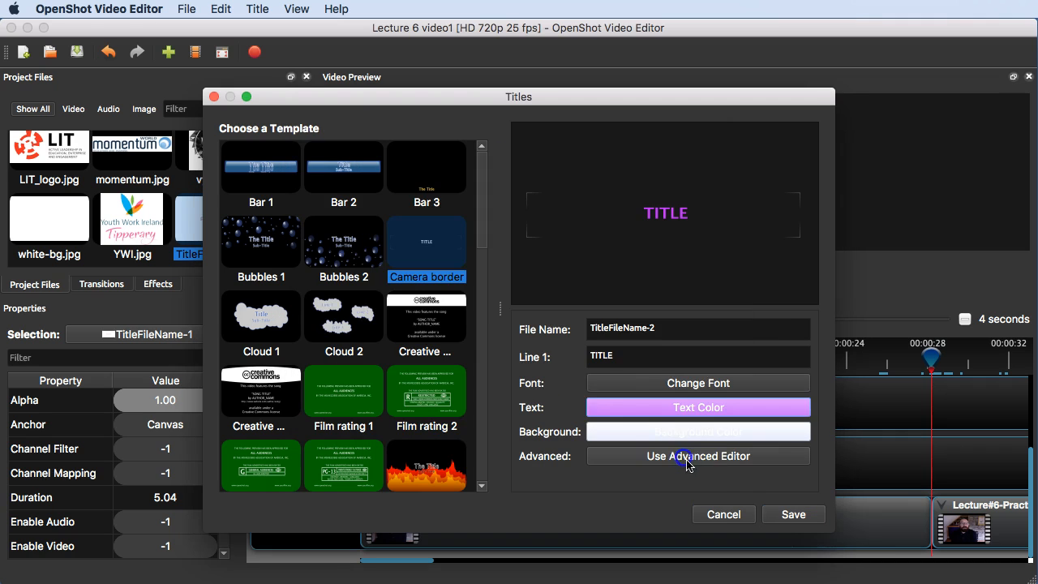
Step: Change the second title's font to Aleo Bold, size 12
left_click(699, 384)
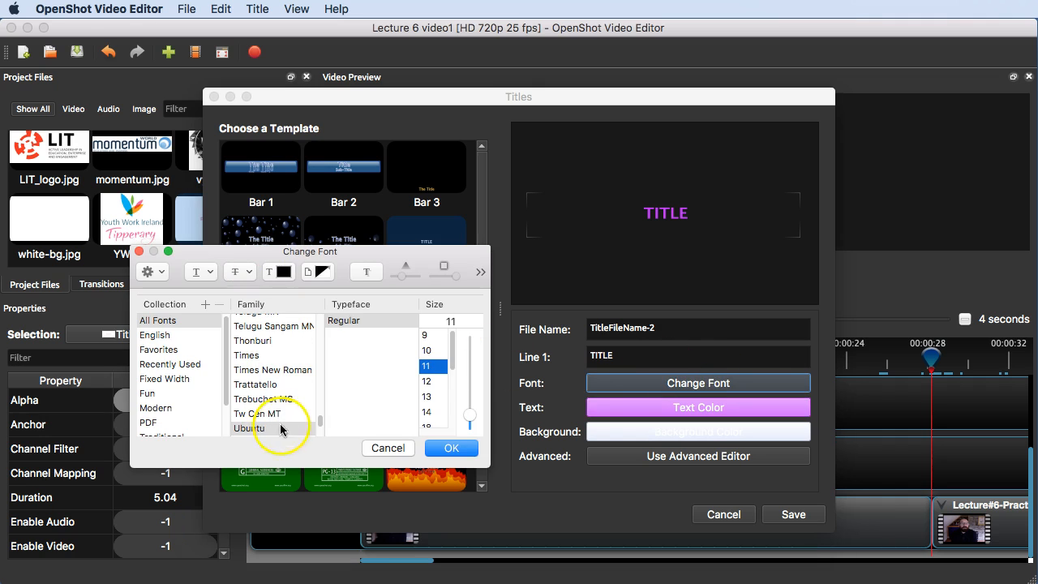
left_click_drag(320, 423, 329, 292)
left_click(296, 393)
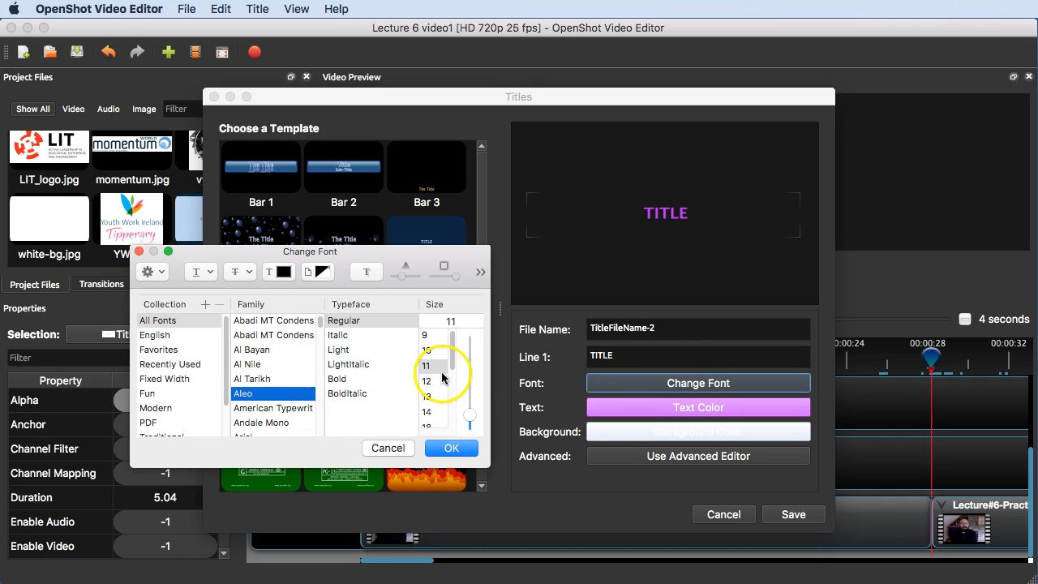
left_click(370, 385)
left_click(451, 448)
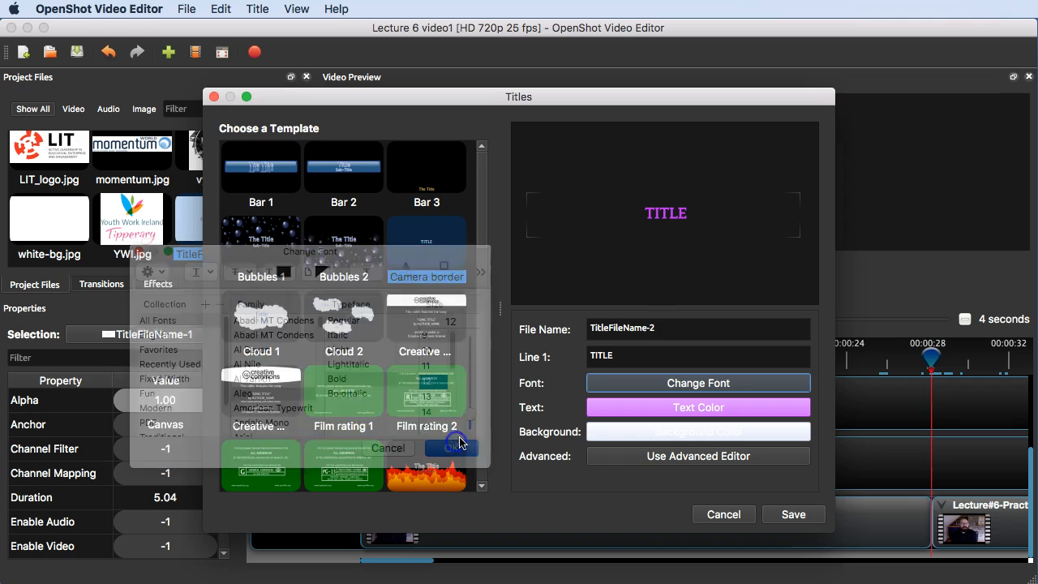
Step: Replace the second title's first line with "Develop Strategies" and save the title
double_click(640, 359)
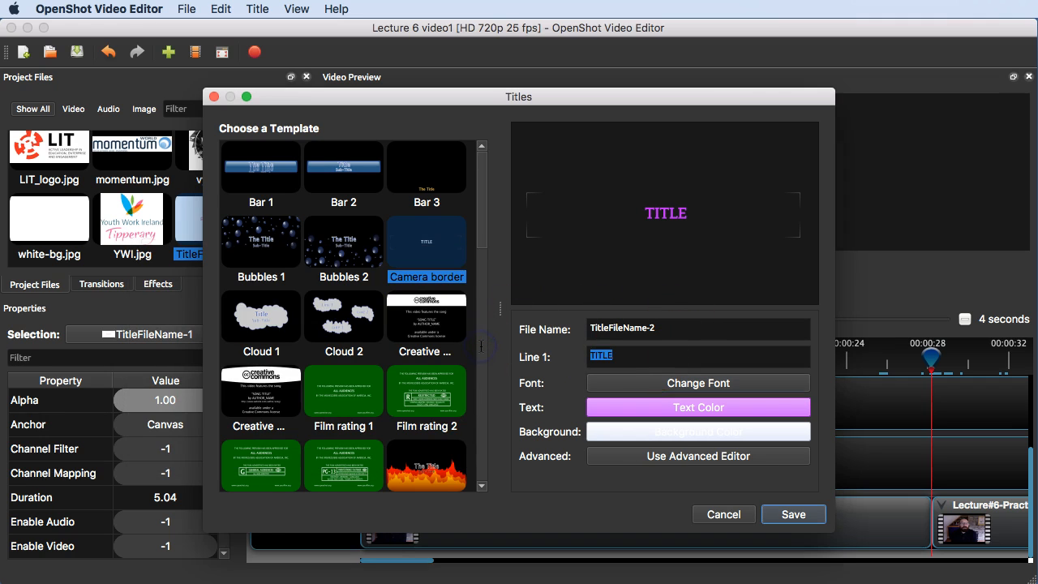
type("Develop Strategies")
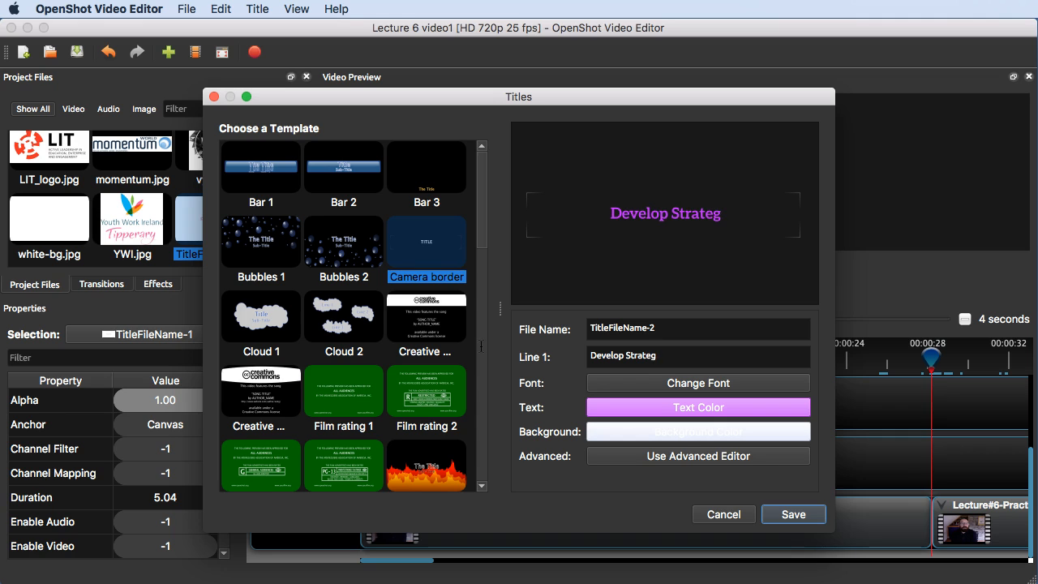
left_click(787, 514)
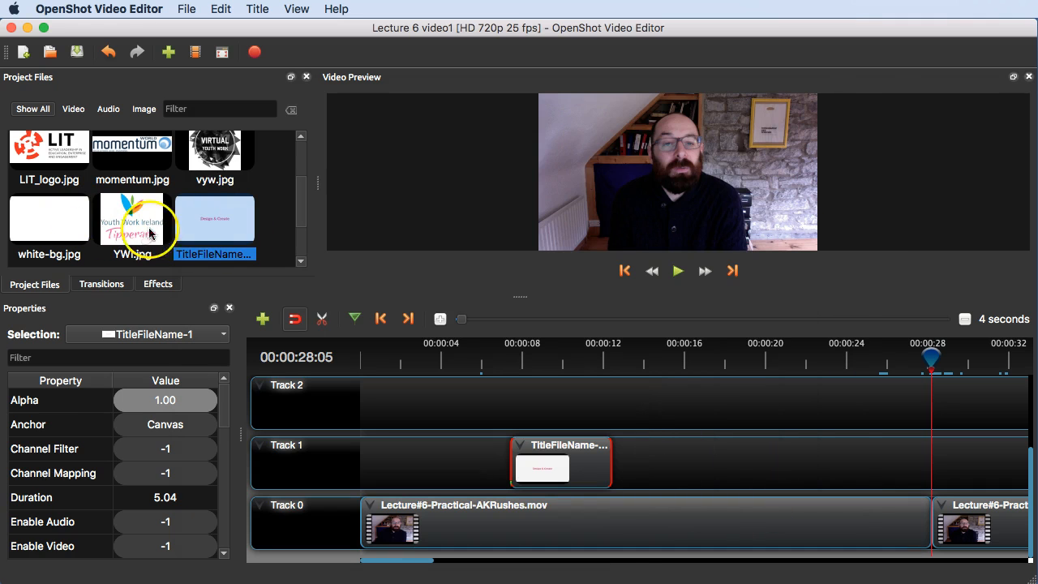
Step: Open the saved "Develop Strategies" title from the project files for editing
scroll(149, 234, "down", 2)
left_click(67, 231)
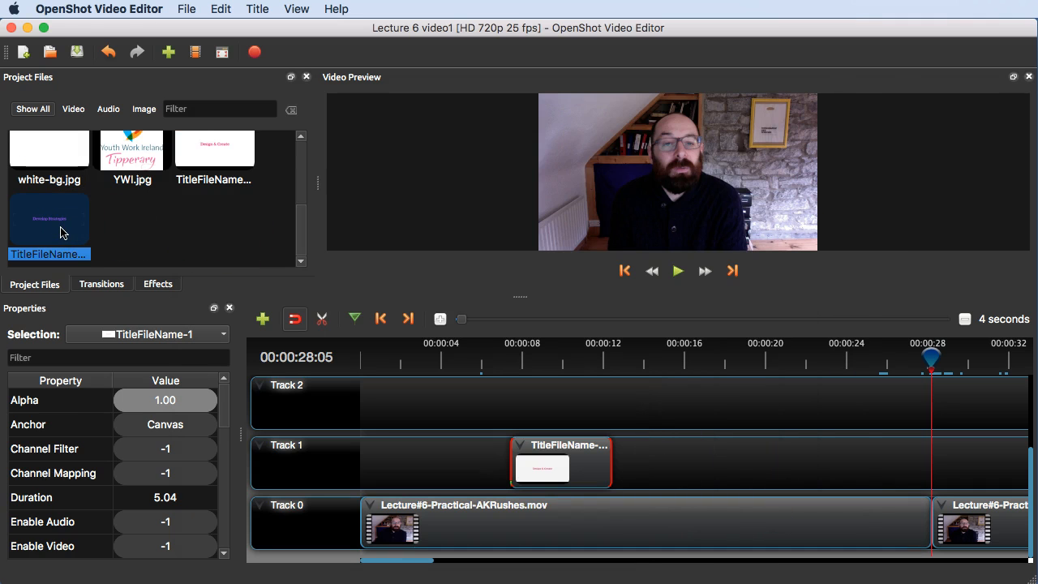
left_click(60, 232)
right_click(60, 233)
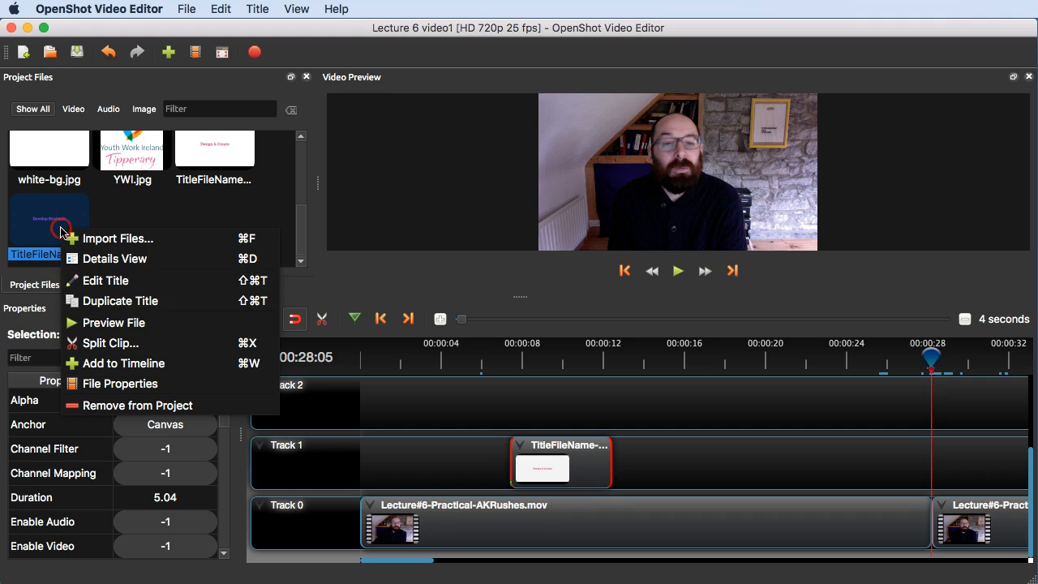
left_click(144, 216)
right_click(41, 226)
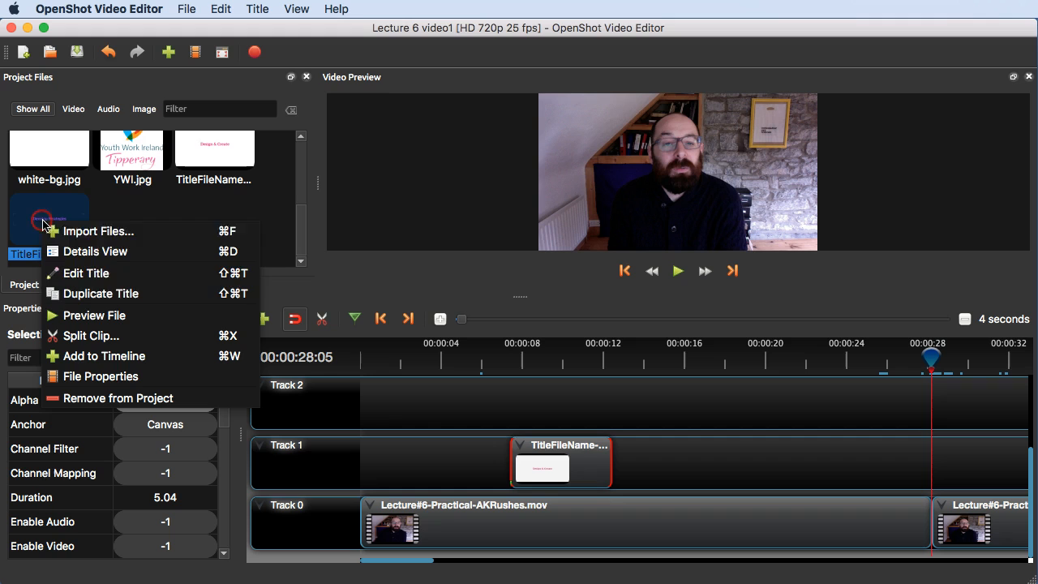
left_click(103, 278)
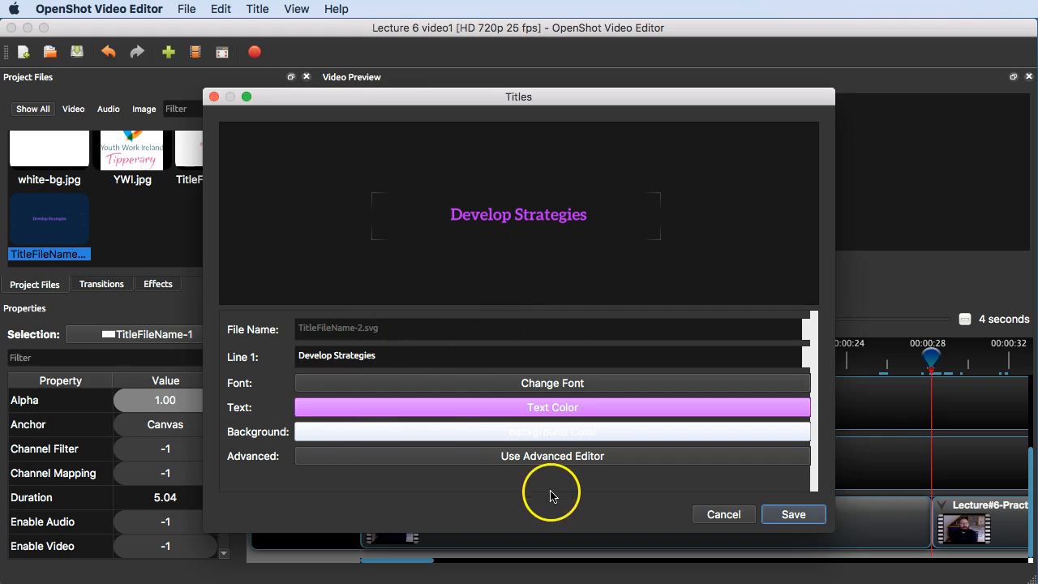
Step: Set the "Develop Strategies" title's background color to fully opaque white (#ffffff, alpha 255) and save it
left_click(492, 431)
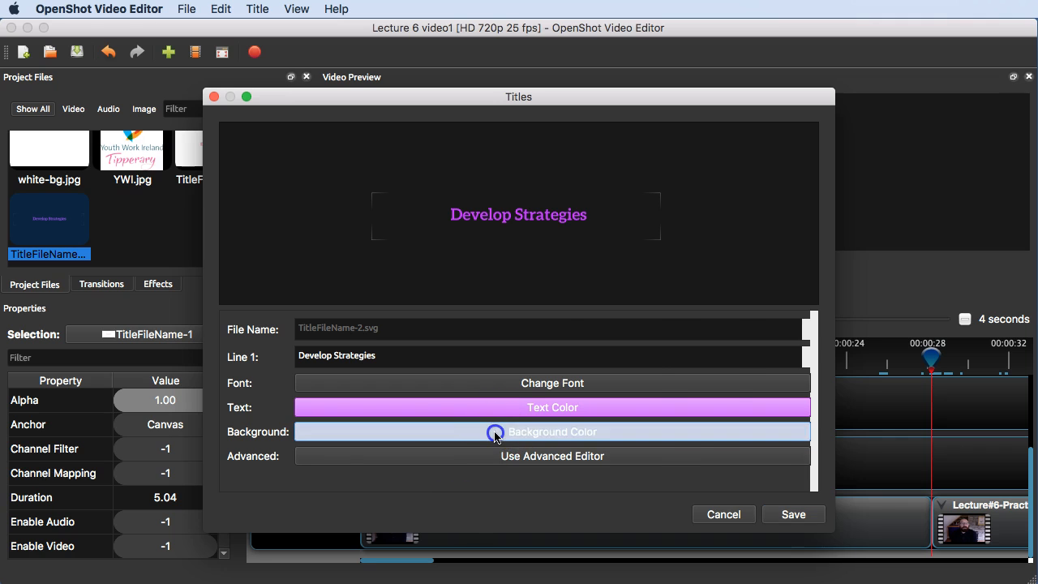
left_click_drag(592, 224, 685, 321)
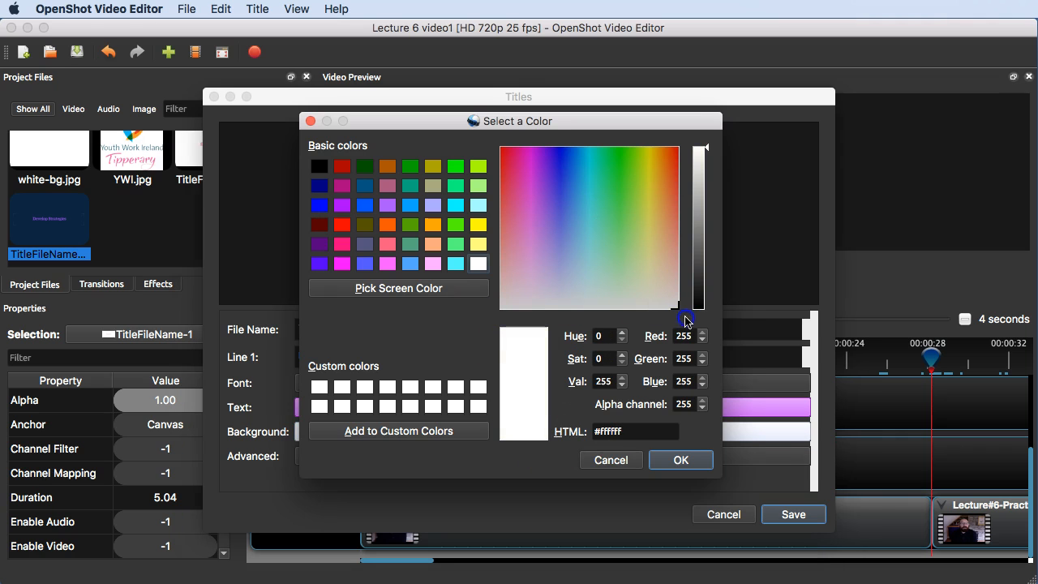
left_click(681, 460)
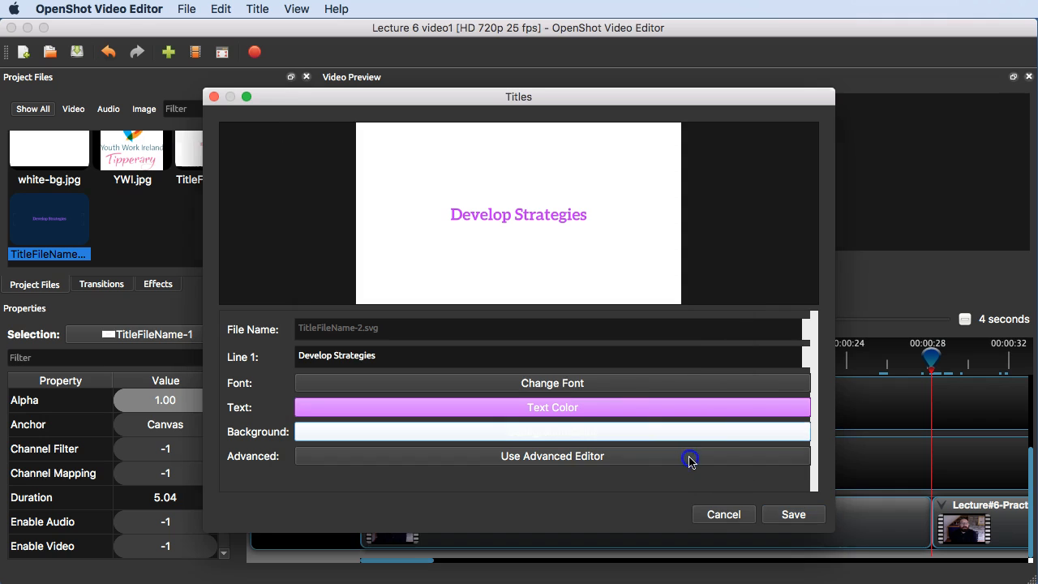
left_click(790, 514)
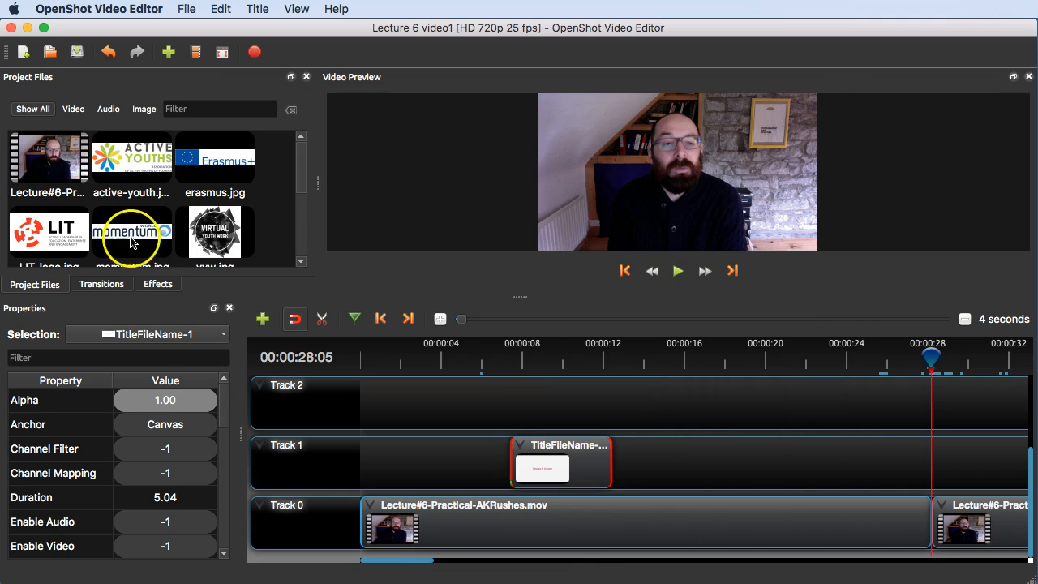
Step: Place the "Develop Strategies" title on Track 1 at the start of the second lecture clip and check its frame
scroll(179, 207, "down", 5)
left_click(47, 221)
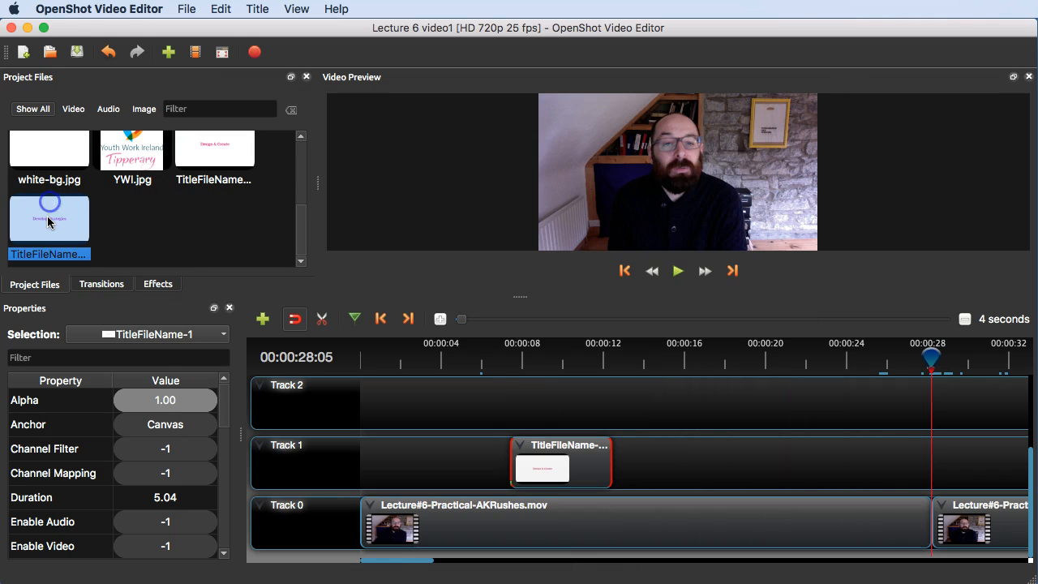
left_click_drag(630, 317, 938, 463)
left_click(916, 365)
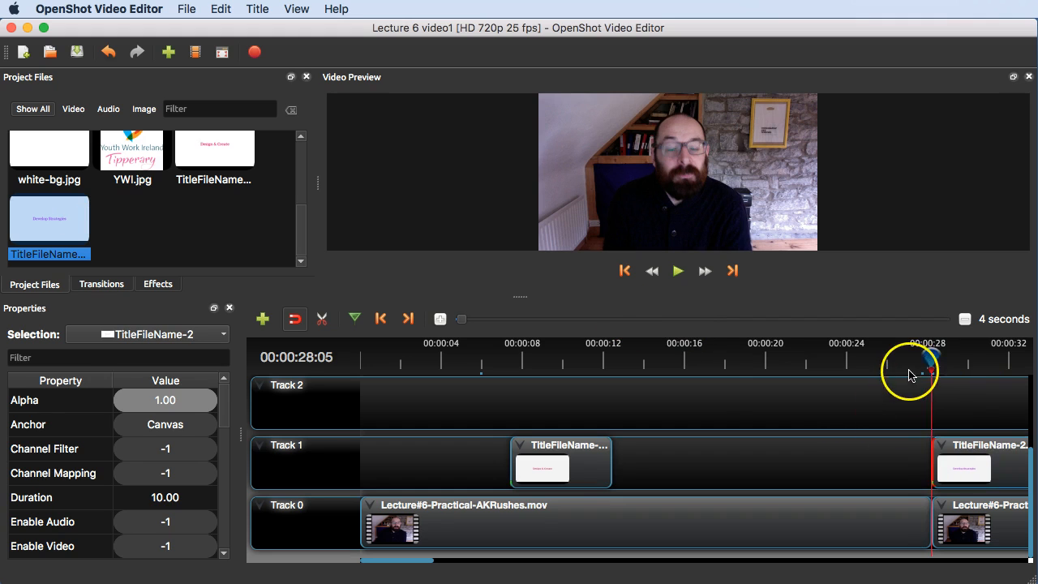
left_click(962, 361)
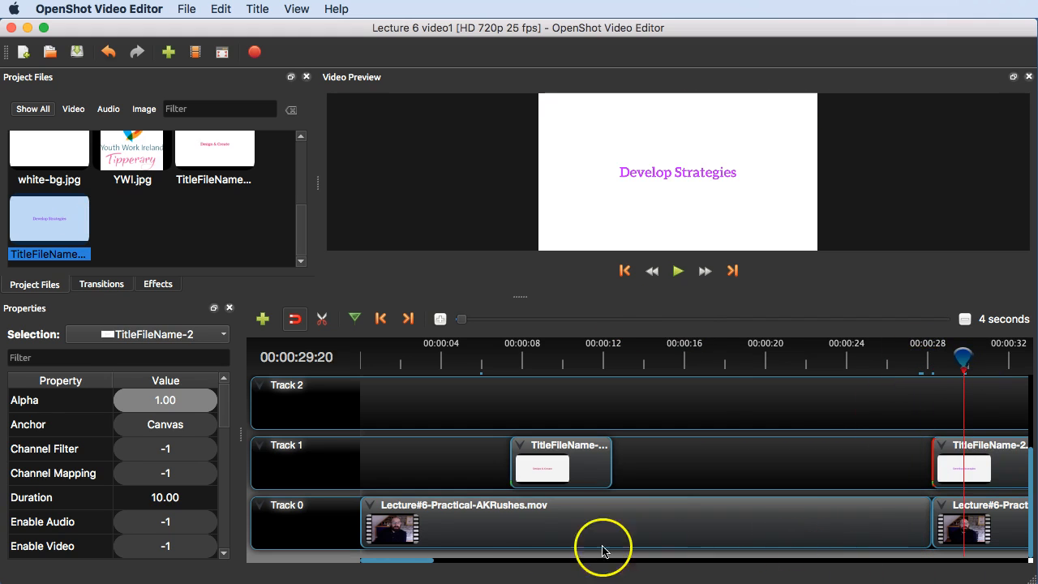
Step: Play the timeline across the cut into the "Develop Strategies" title to check its timing
left_click_drag(423, 560, 461, 561)
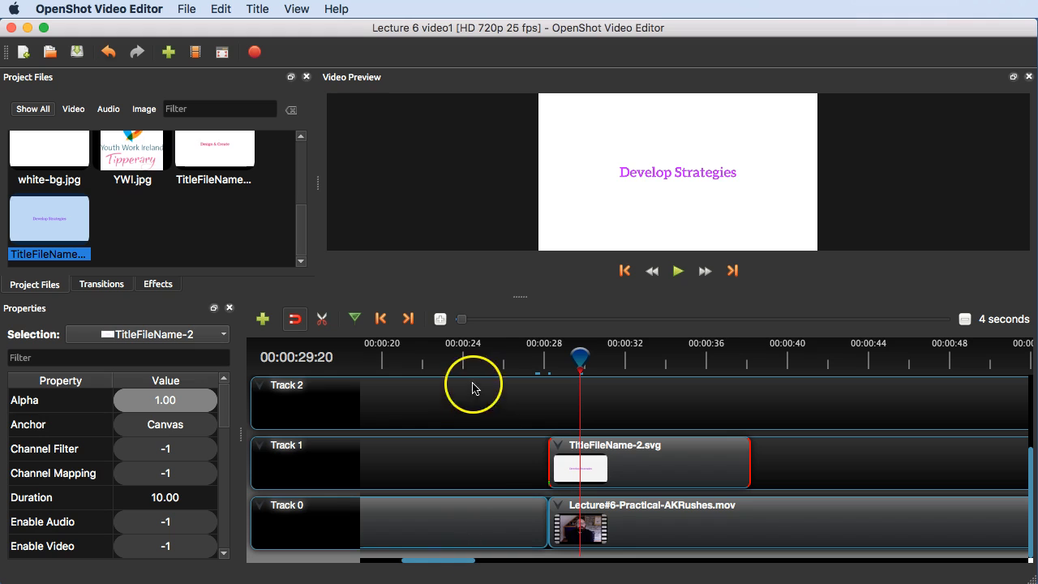
left_click(483, 359)
key("space")
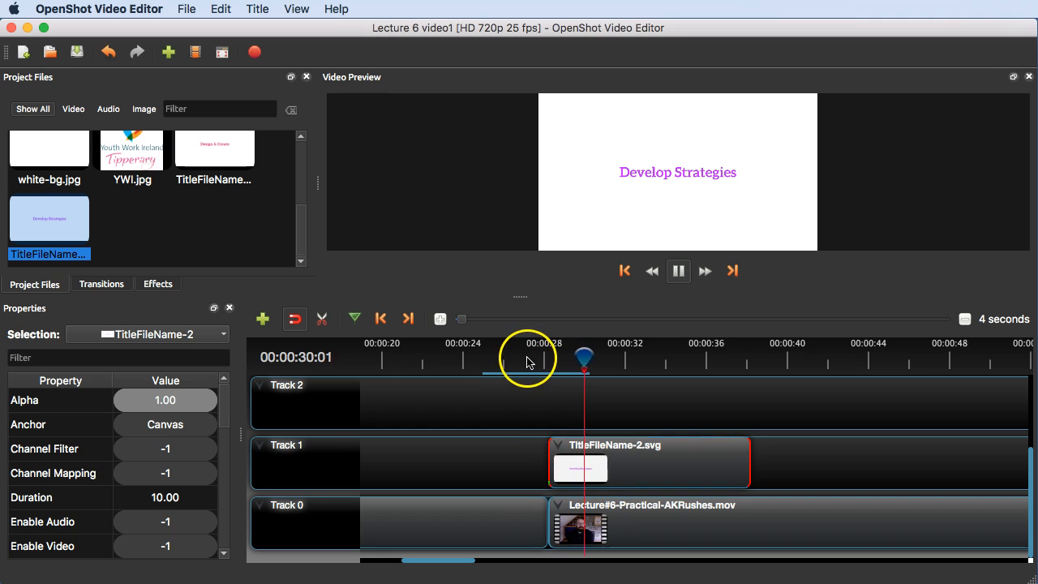
left_click(528, 361)
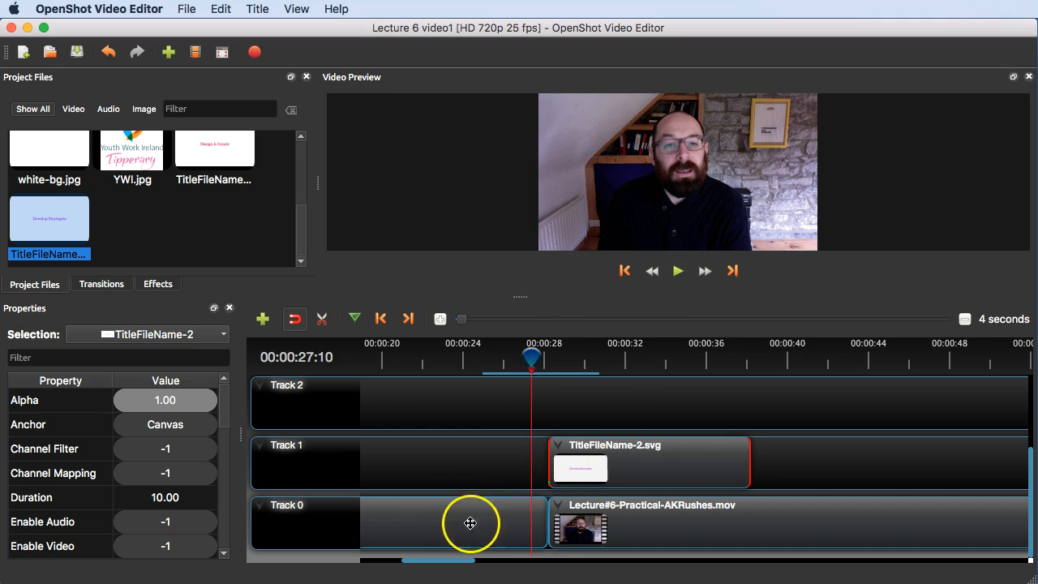
Step: Set the timeline scale to 1 second and shift the "Develop Strategies" title slightly earlier, starting just before the lecture cut
mouse_move(458, 324)
left_mouse_down()
mouse_move(467, 323)
mouse_move(451, 319)
left_mouse_up()
left_click_drag(412, 560, 429, 558)
left_click(373, 358)
left_click_drag(373, 357, 431, 358)
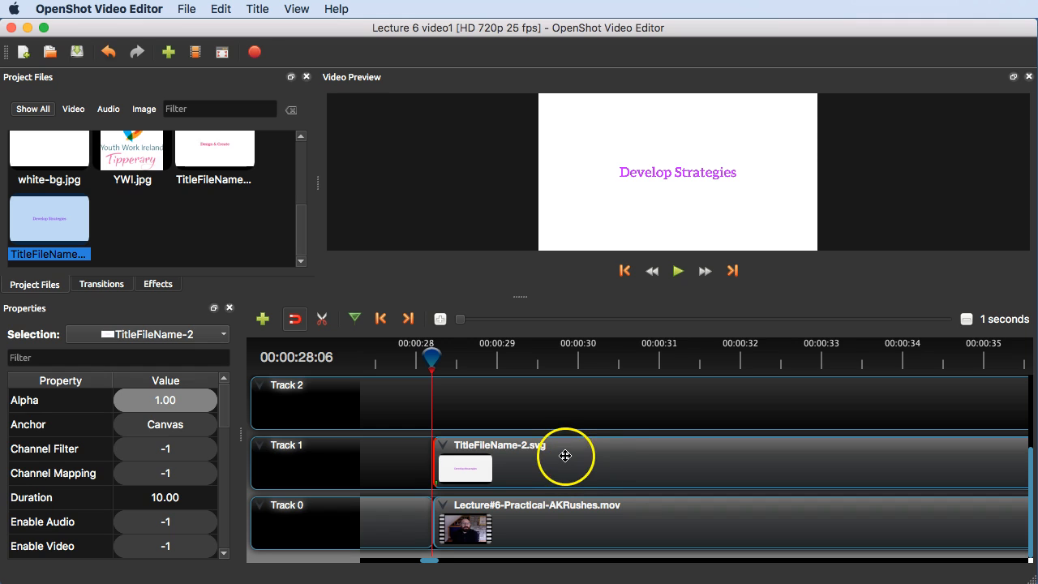
left_click_drag(572, 454, 563, 455)
left_click(400, 363)
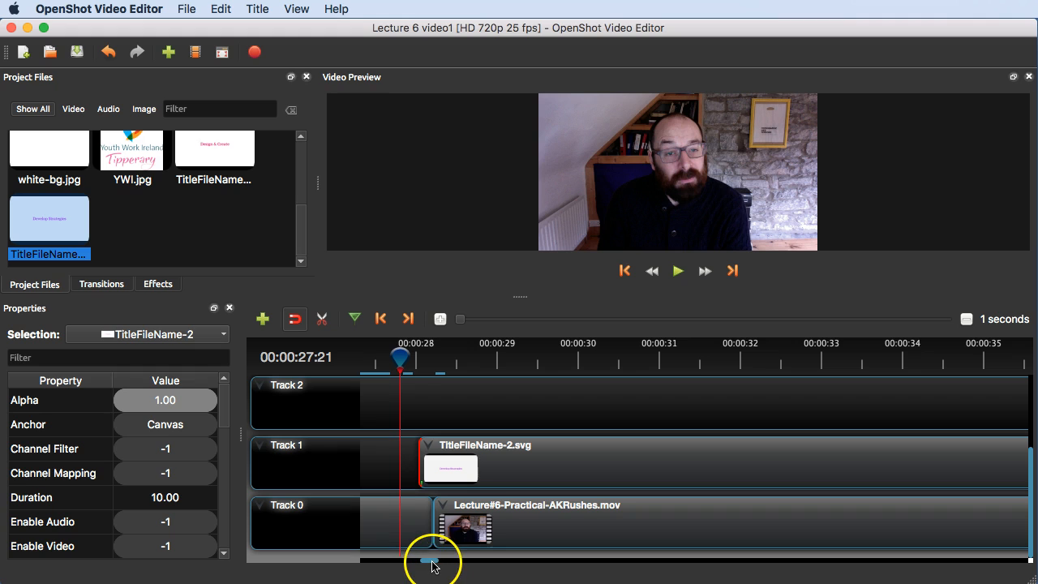
Step: Check the footage leading up to the "Develop Strategies" title and play the timeline from the title's start
left_click_drag(432, 566, 425, 565)
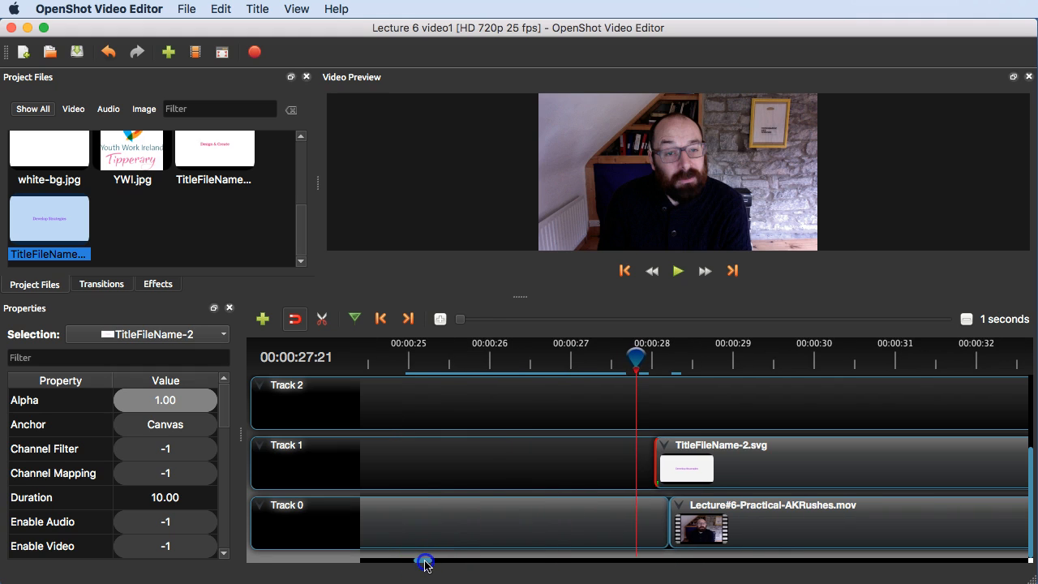
left_click_drag(460, 320, 460, 321)
left_click(430, 573)
left_click_drag(636, 355, 607, 355)
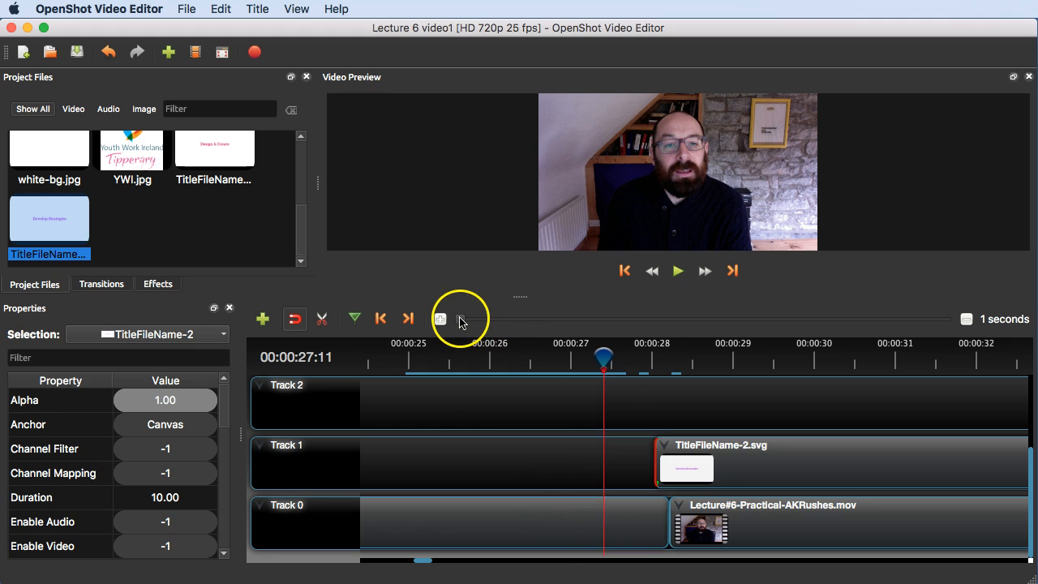
left_click(656, 365)
key("space")
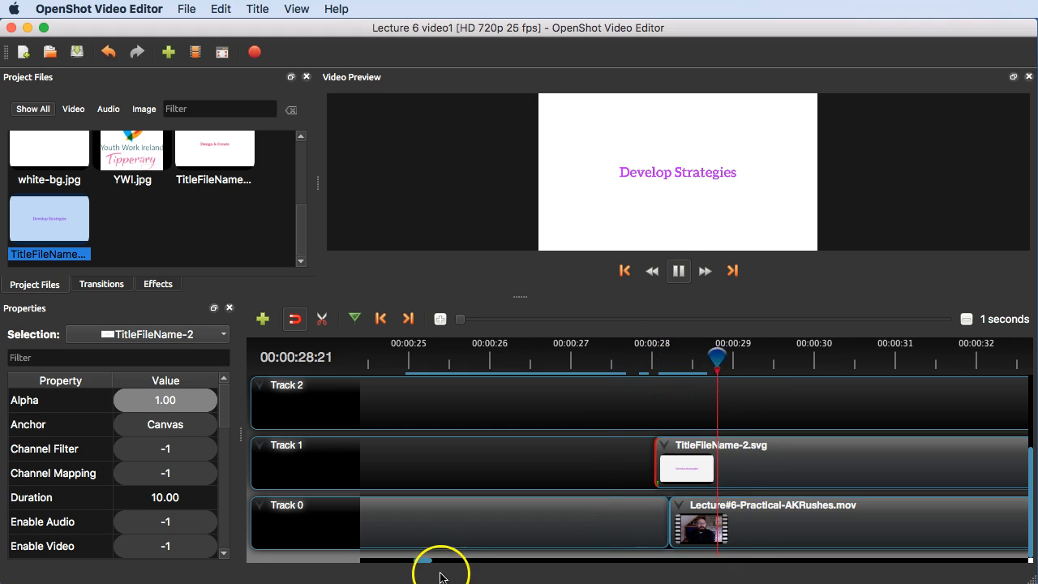
Step: Set the timeline scale to 16 seconds, play the lecture footage following the second title, and position the playhead near 1:14
left_click_drag(424, 563, 444, 565)
left_click_drag(460, 318, 486, 325)
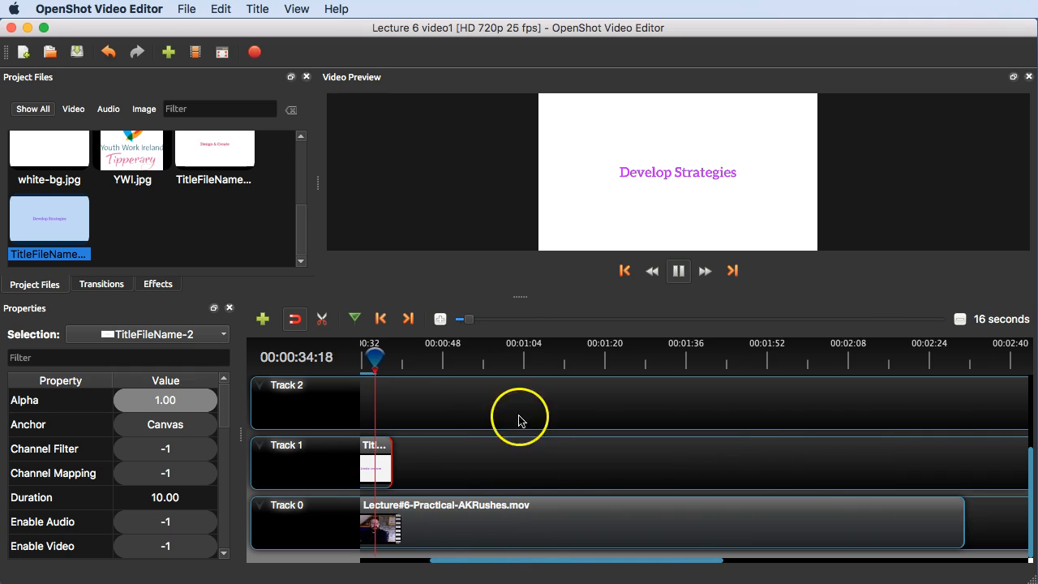
left_click_drag(528, 559, 442, 565)
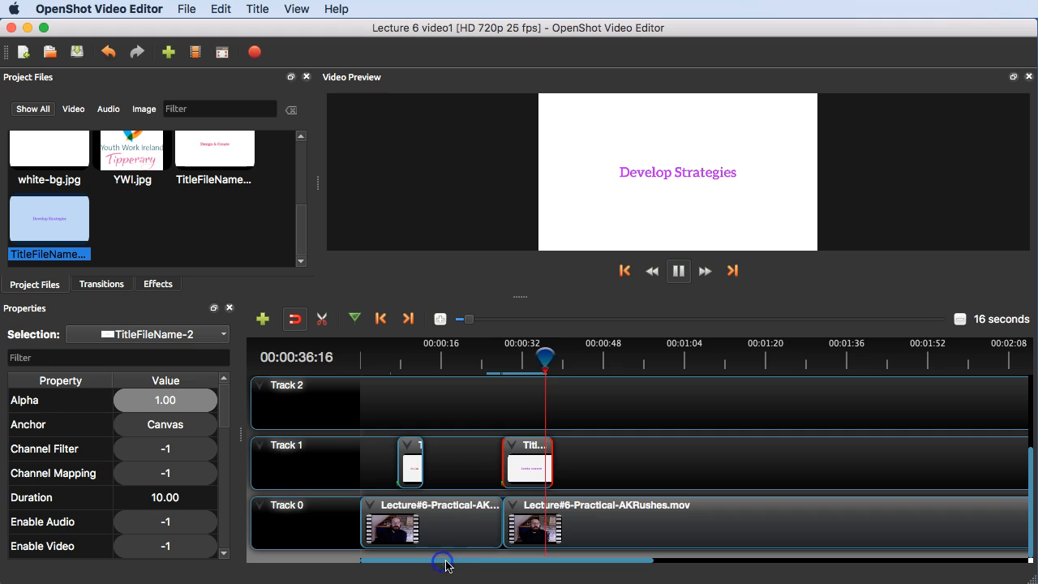
key("space")
left_click_drag(555, 561, 593, 558)
left_click(480, 357)
key("space")
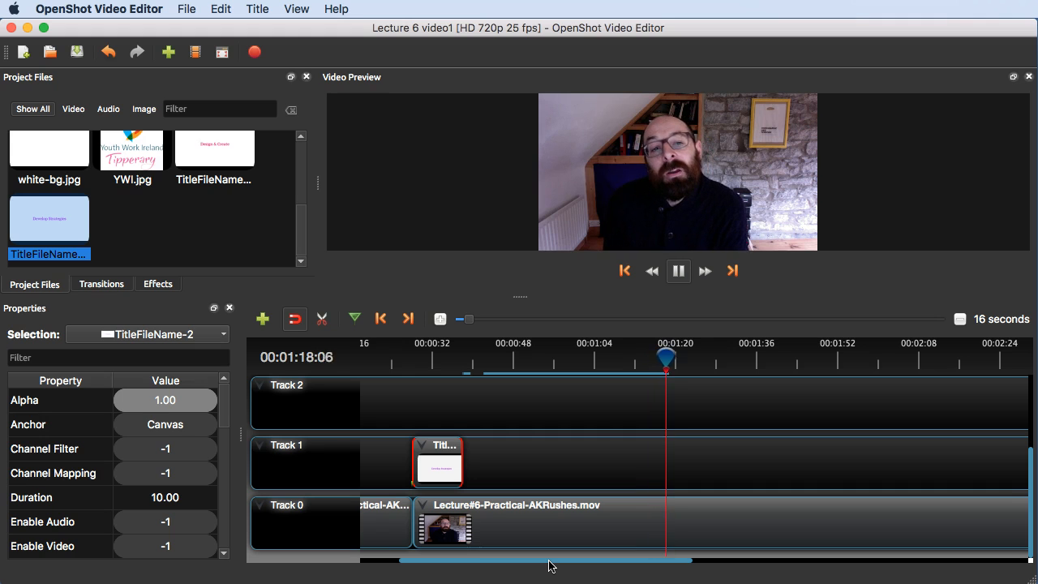
key("space")
left_click(647, 355)
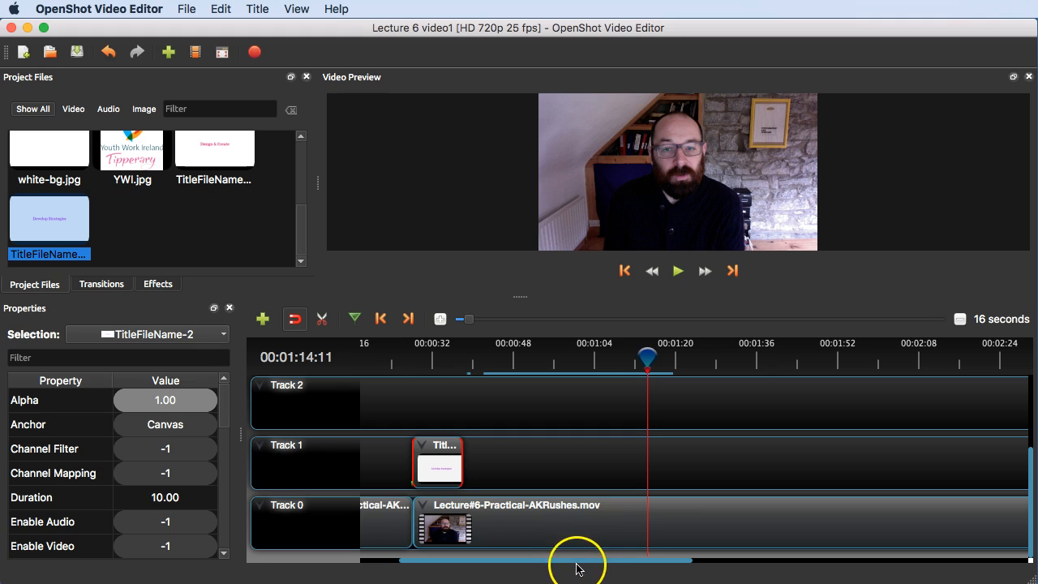
Step: Examine the frames at both Track 1 titles, the lecture footage between them, and the cut before the second title
left_click_drag(647, 565, 569, 560)
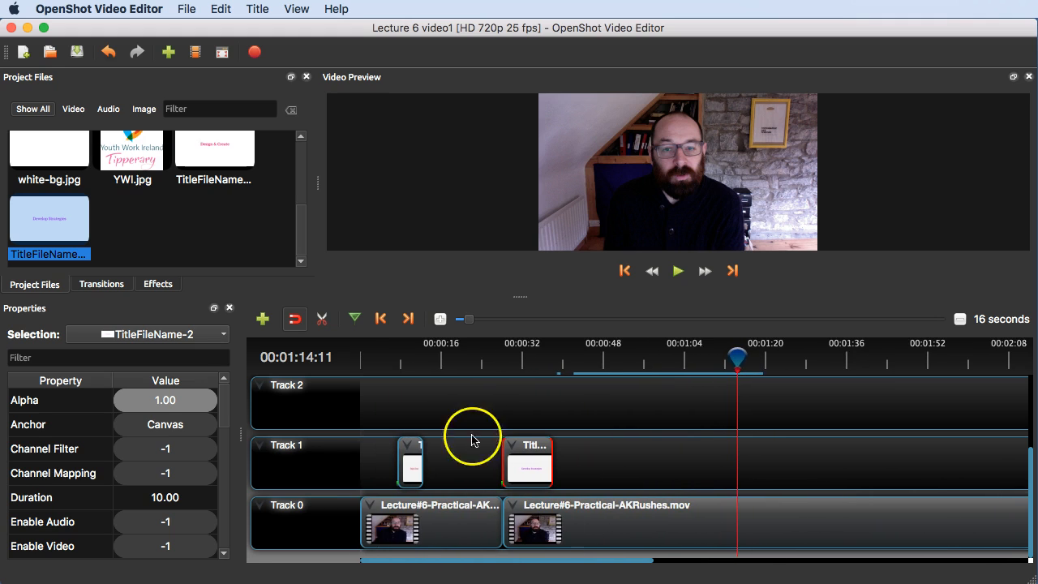
left_click(415, 357)
left_click(529, 357)
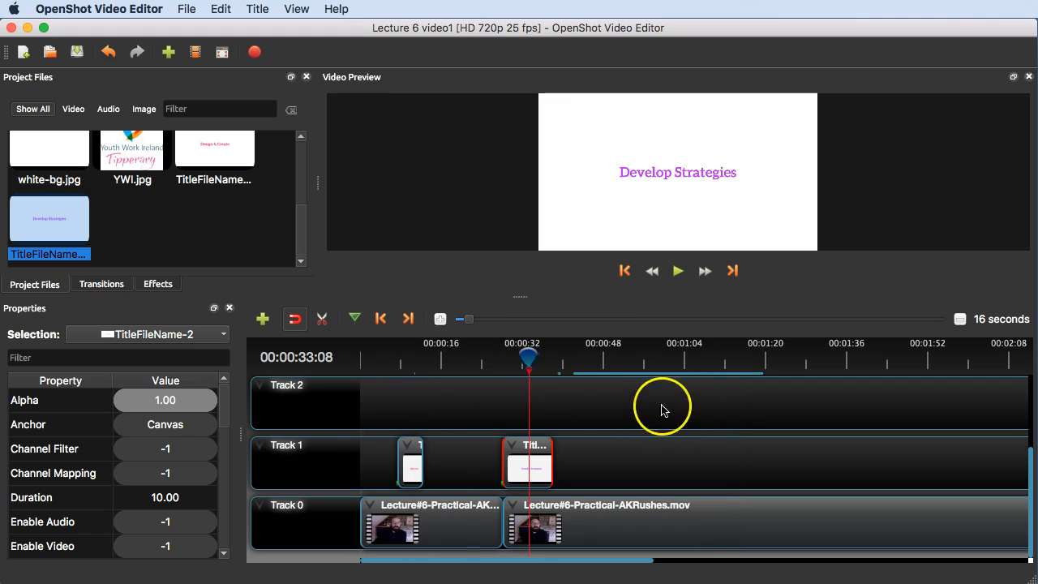
left_click(412, 357)
left_click(462, 357)
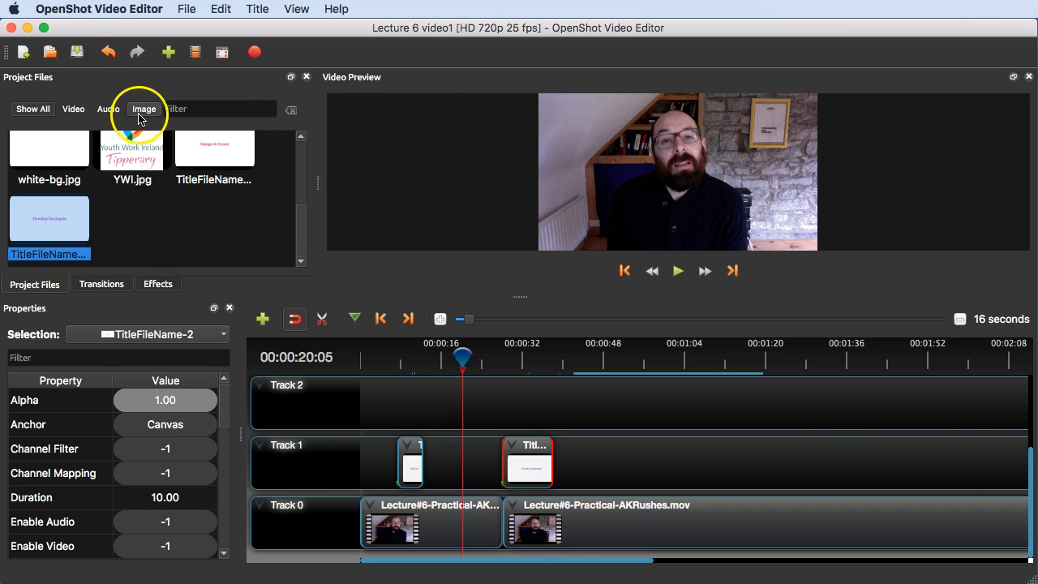
left_click(591, 566)
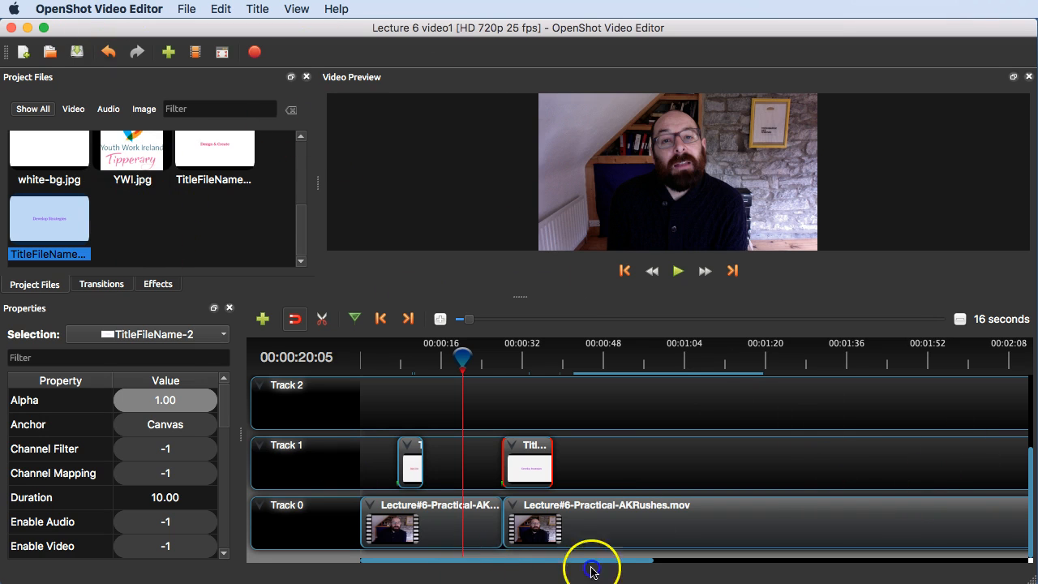
left_click_drag(520, 568, 407, 565)
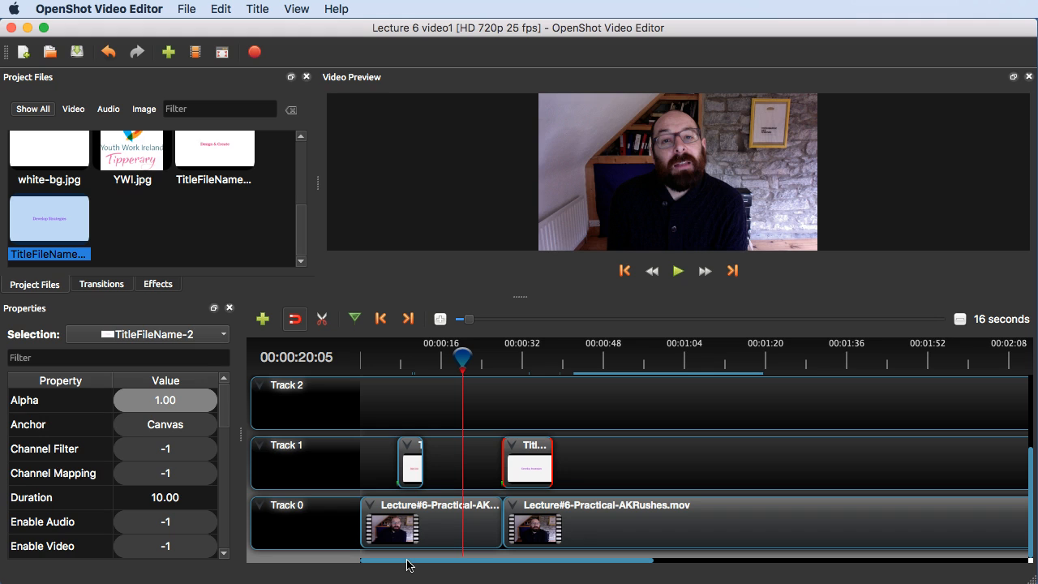
left_click(507, 359)
mouse_move(503, 359)
left_mouse_down()
mouse_move(492, 359)
mouse_move(535, 358)
mouse_move(500, 359)
left_mouse_up()
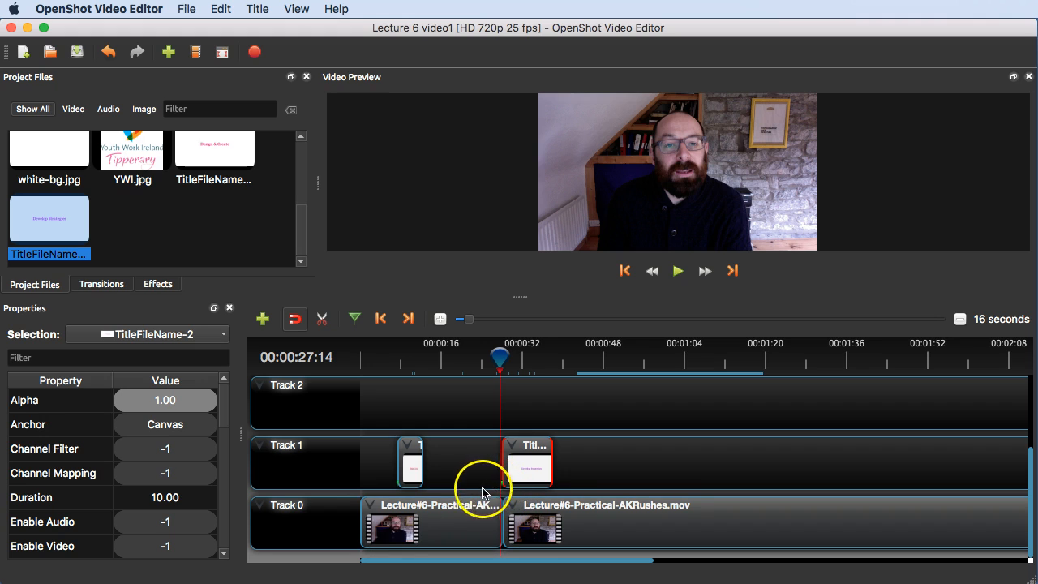
left_click(516, 448)
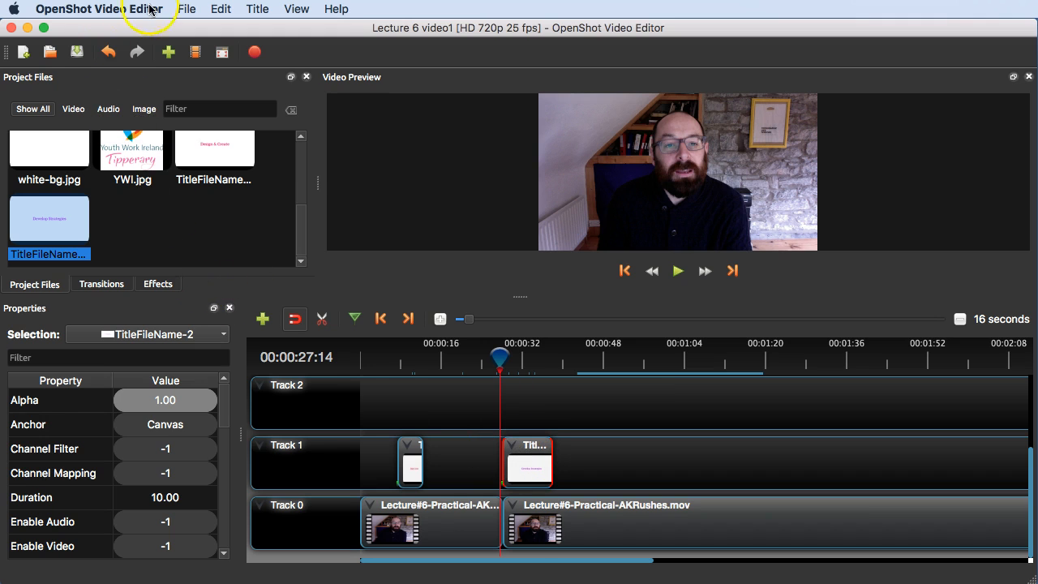
Step: Import the Aphex Twin "15 Sekonda" MP3 into the project and place it at the start of Track 2
left_click(186, 9)
left_click(260, 132)
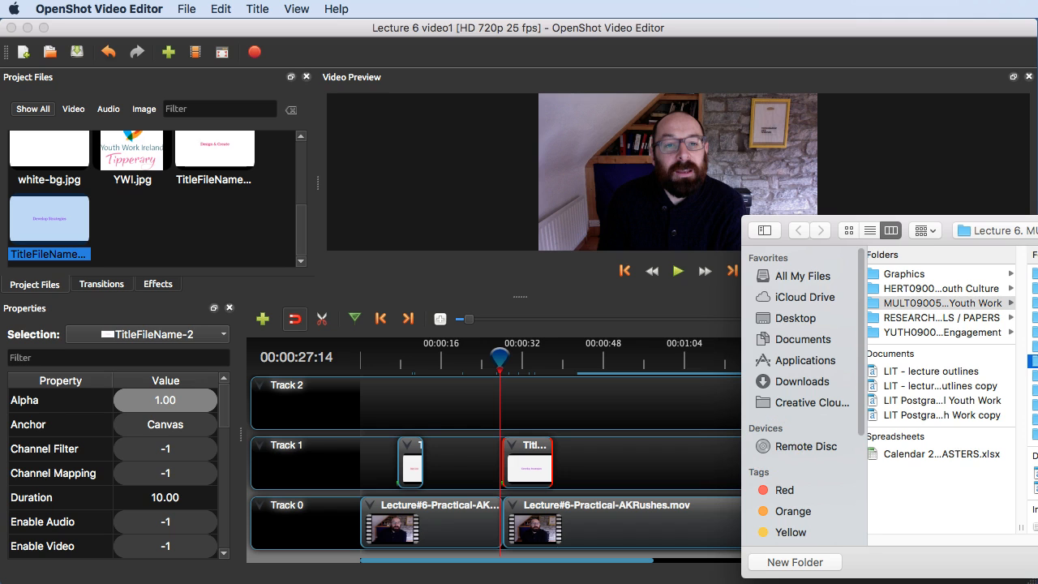
key("Return")
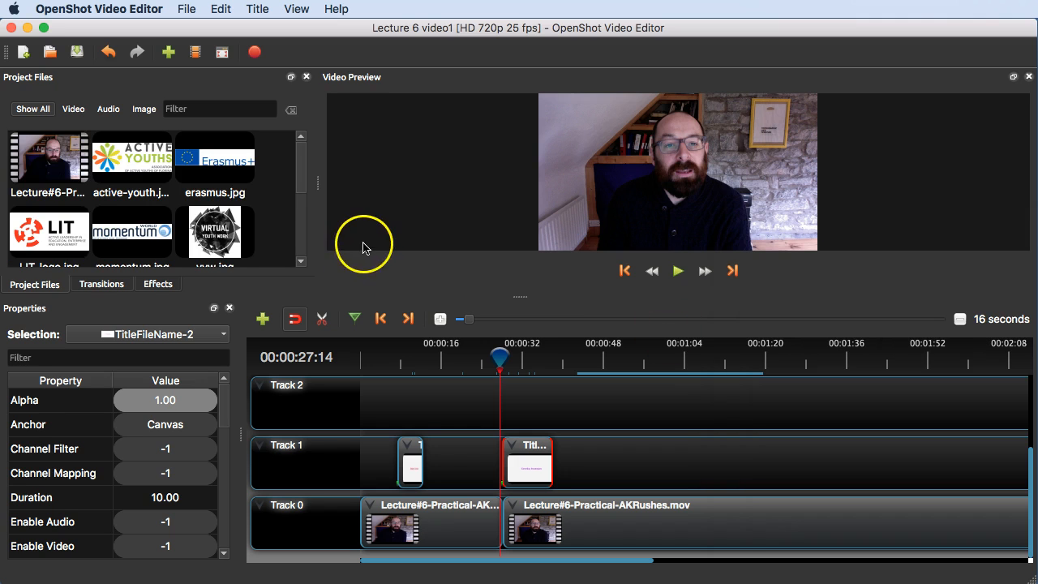
scroll(139, 197, "down", 5)
left_click_drag(137, 212, 343, 411)
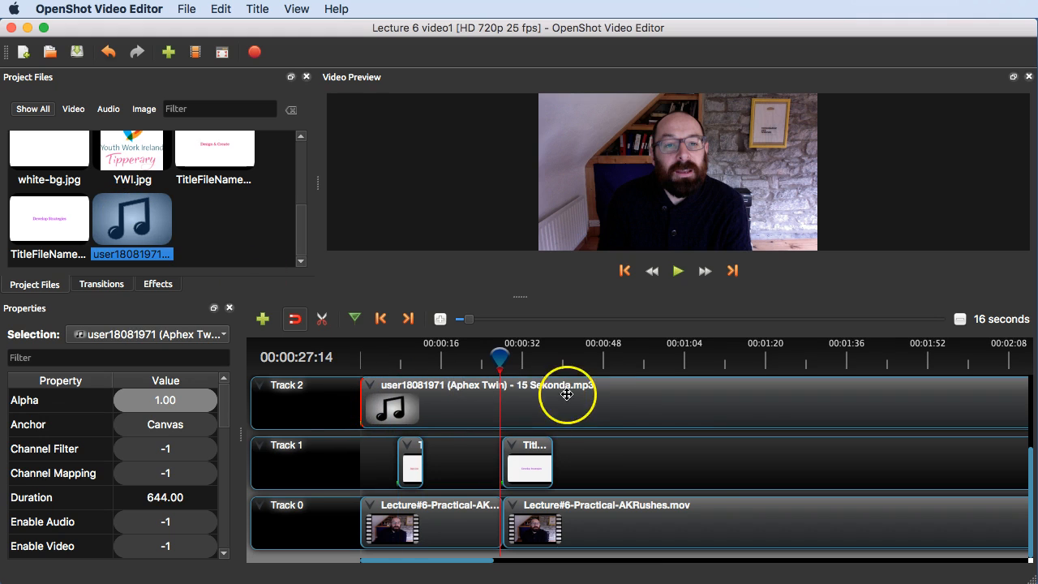
Step: Set the timeline scale to 225 seconds and trim the end of the music clip to a duration of about 122 seconds
mouse_move(440, 559)
left_mouse_down()
mouse_move(602, 560)
mouse_move(425, 563)
left_mouse_up()
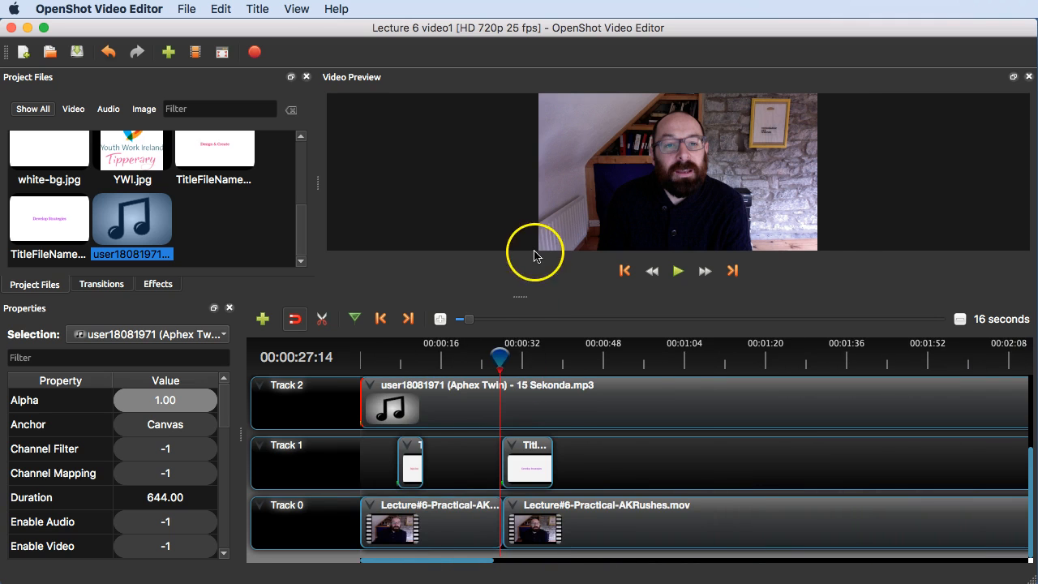
left_click_drag(467, 318, 592, 319)
left_click_drag(591, 403, 403, 403)
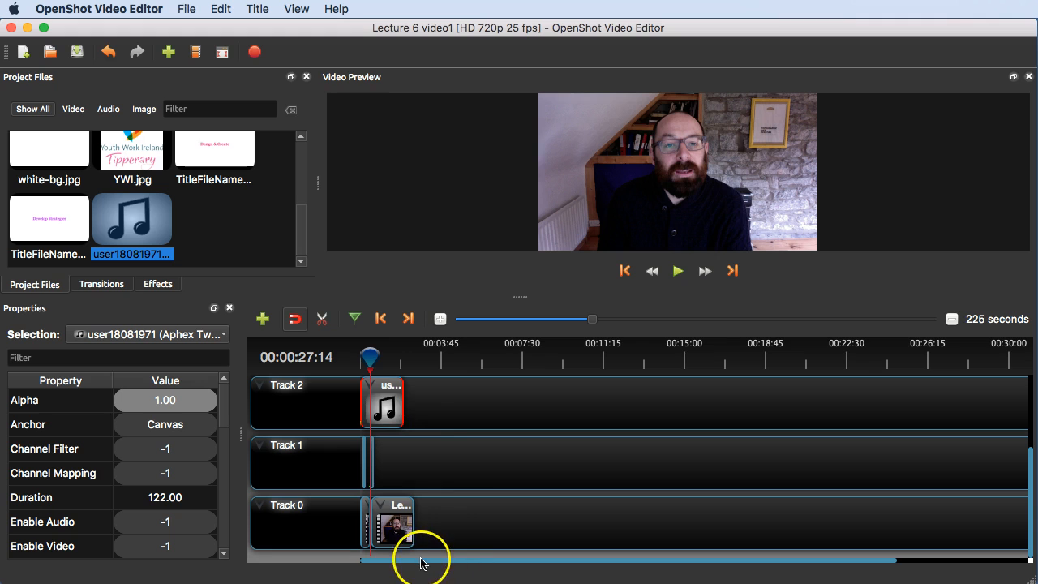
Step: Set the timeline scale to 1 second and apply a slow fade-in to the start of the music and first lecture clips
left_click_drag(592, 319, 446, 322)
right_click(478, 400)
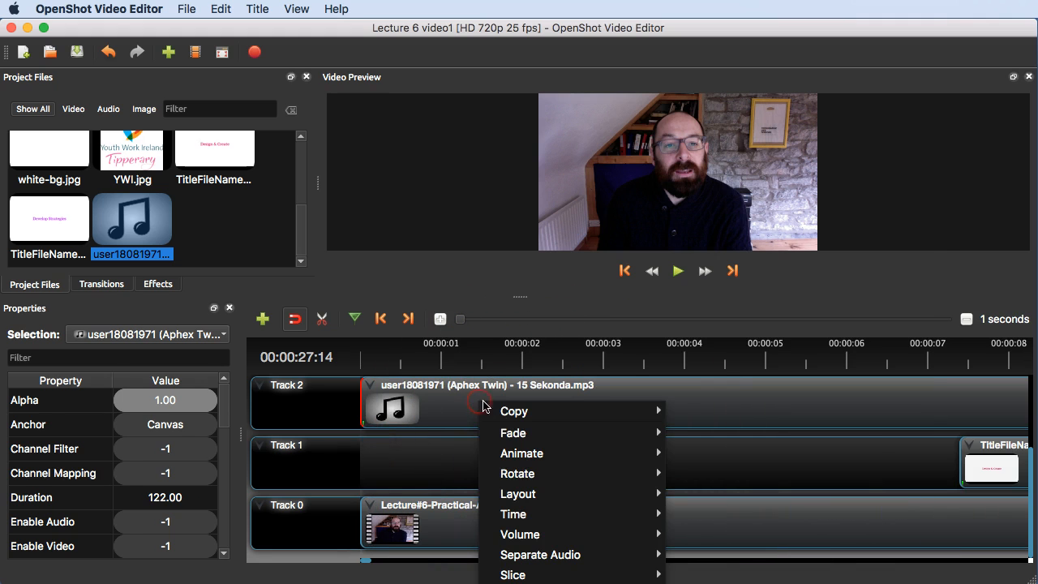
left_click(440, 419)
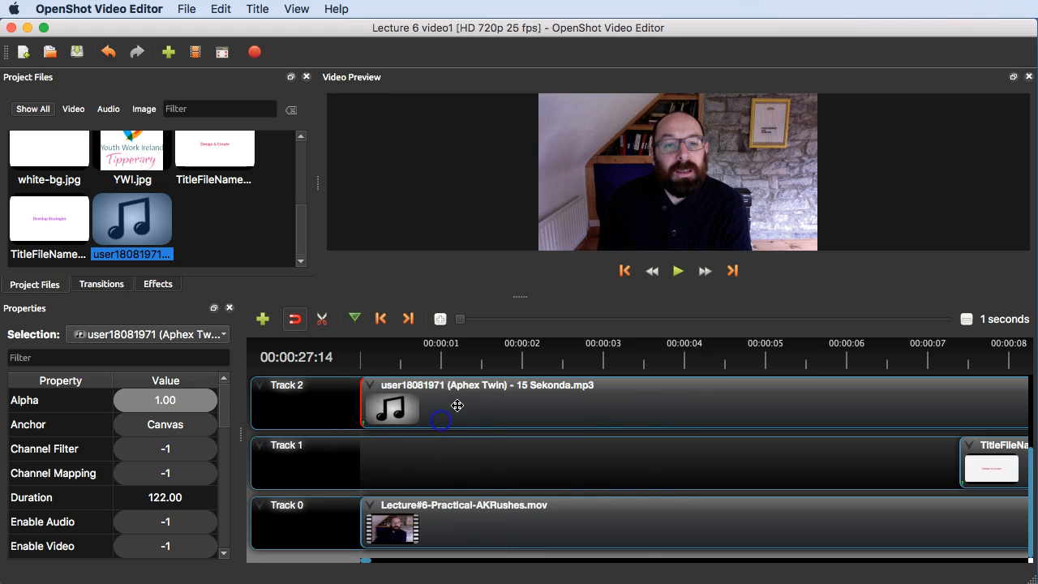
right_click(460, 407)
left_click(438, 528)
right_click(416, 519)
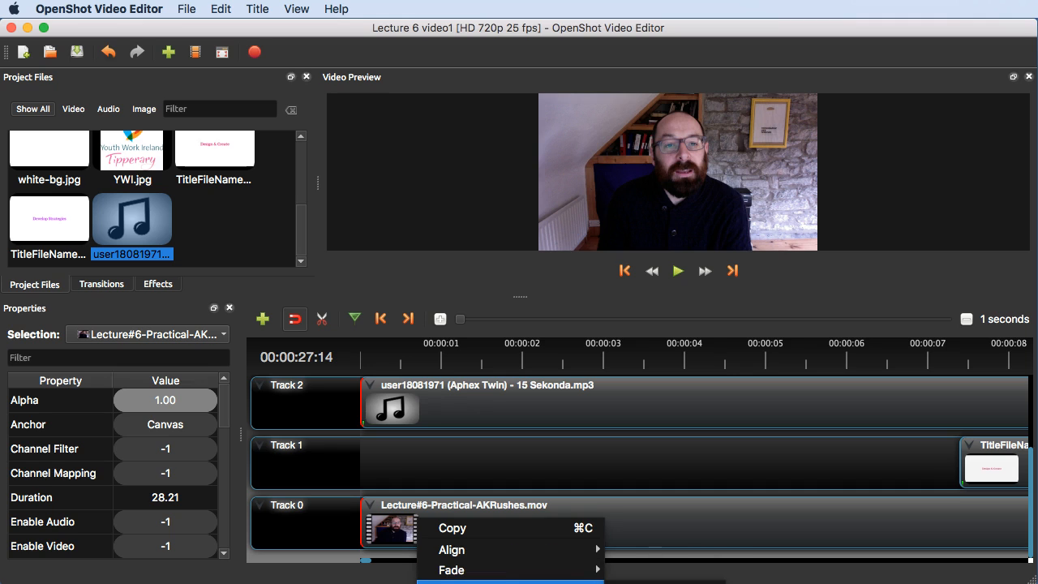
mouse_move(550, 571)
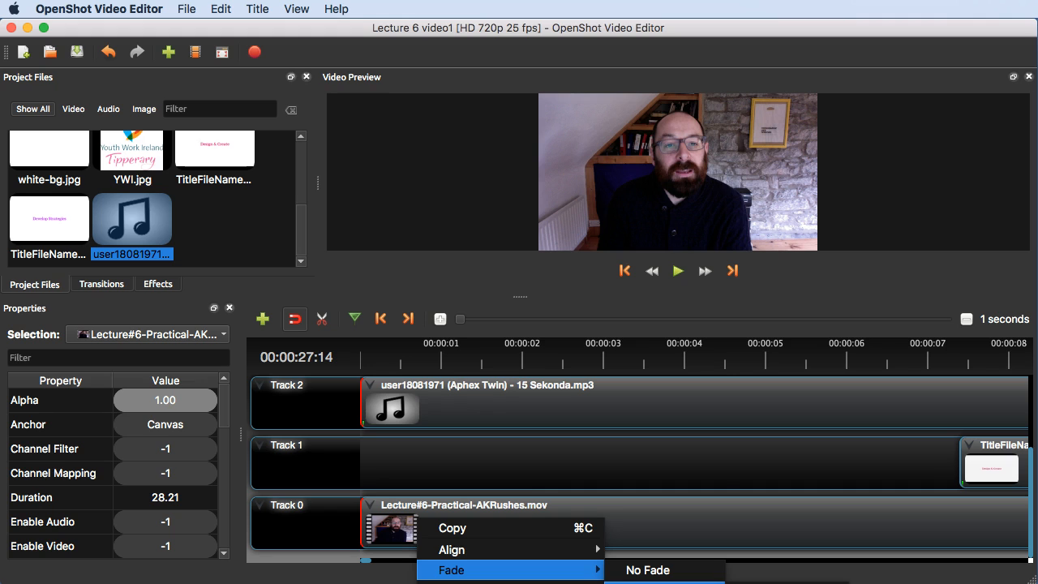
left_click(787, 583)
Step: Play the opening of the timeline from the start to check the fade-in
left_click_drag(391, 363, 361, 360)
key("space")
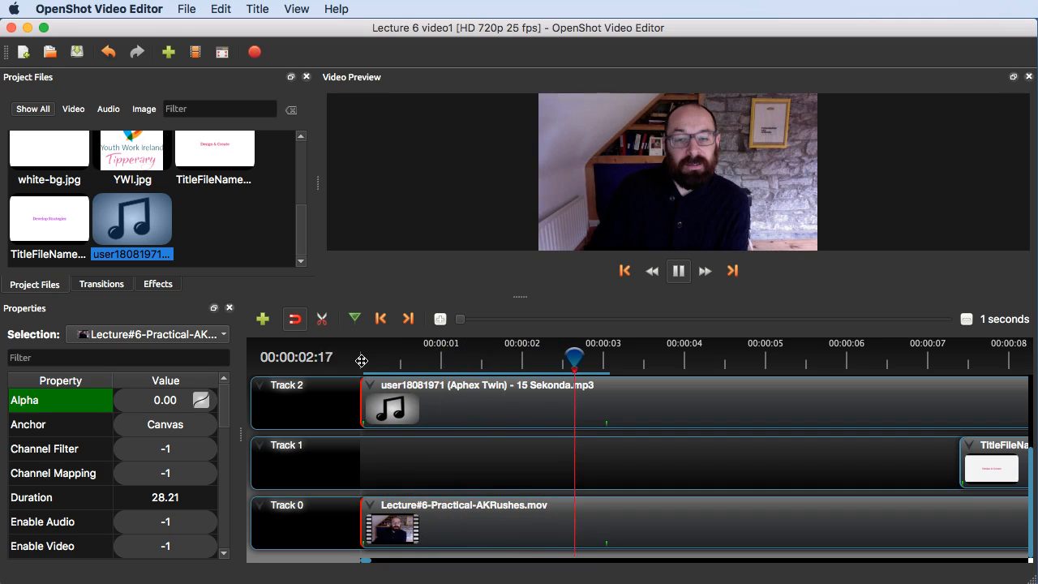
key("space")
left_click(419, 464)
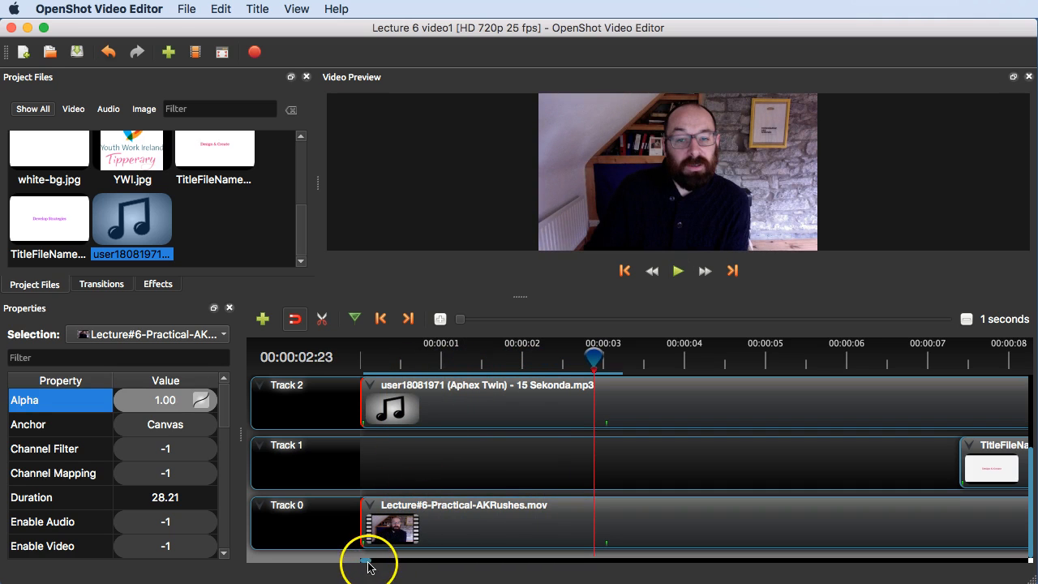
Step: Select only the "Design & Create" title clip on Track 1 and apply Fade In (Slow) to its start
left_click_drag(379, 565, 370, 558)
left_click(418, 509)
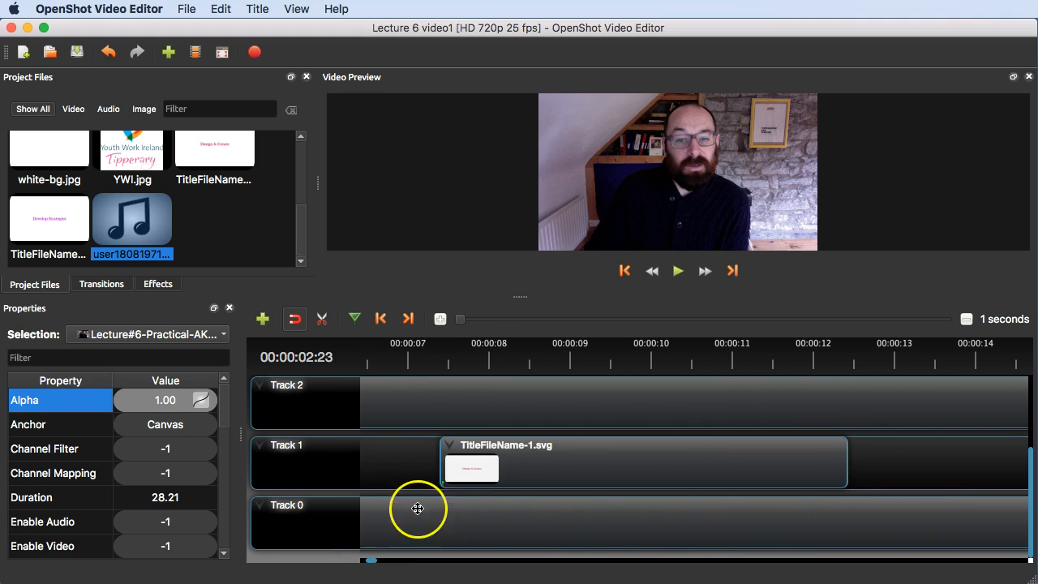
right_click(456, 468)
mouse_move(562, 516)
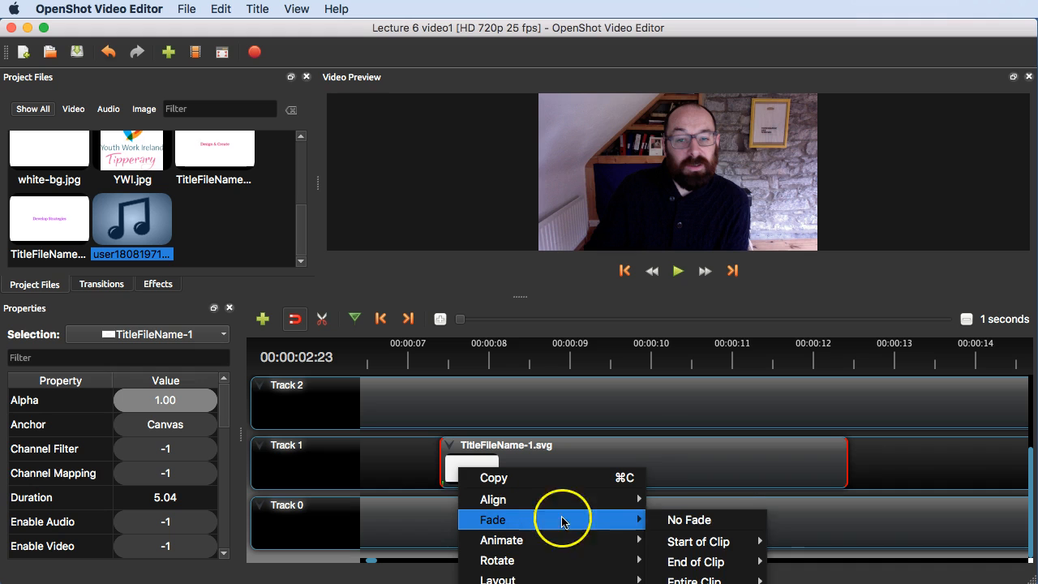
left_click(411, 456)
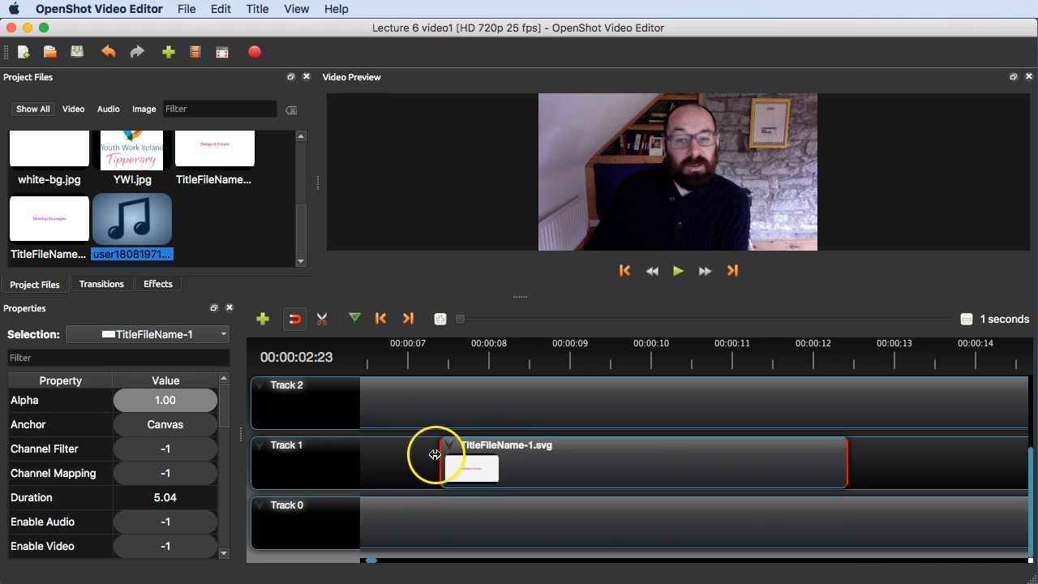
left_click(445, 406)
left_click(424, 496)
left_click(482, 462)
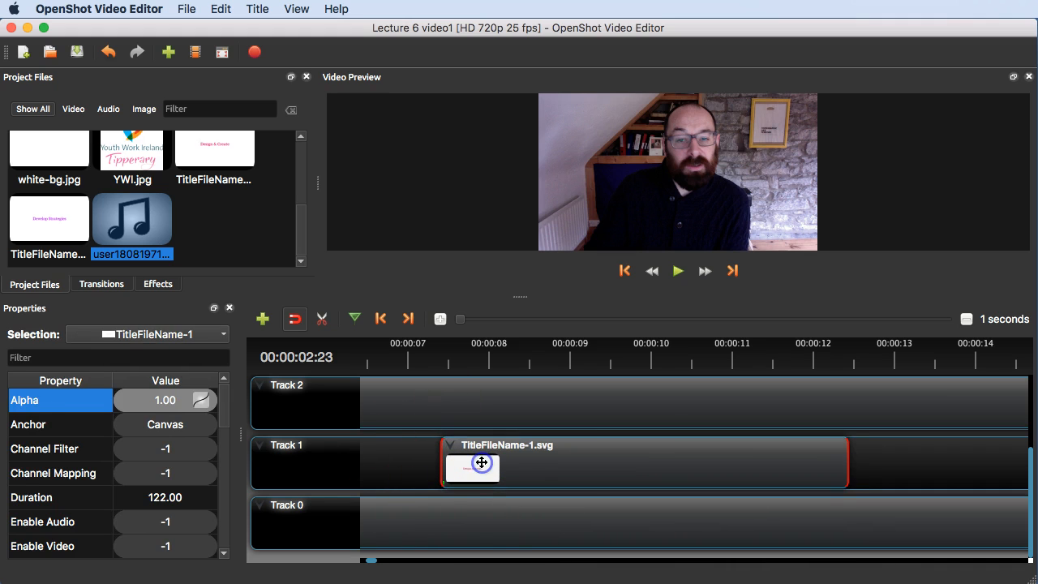
left_click(476, 508)
left_click(437, 451)
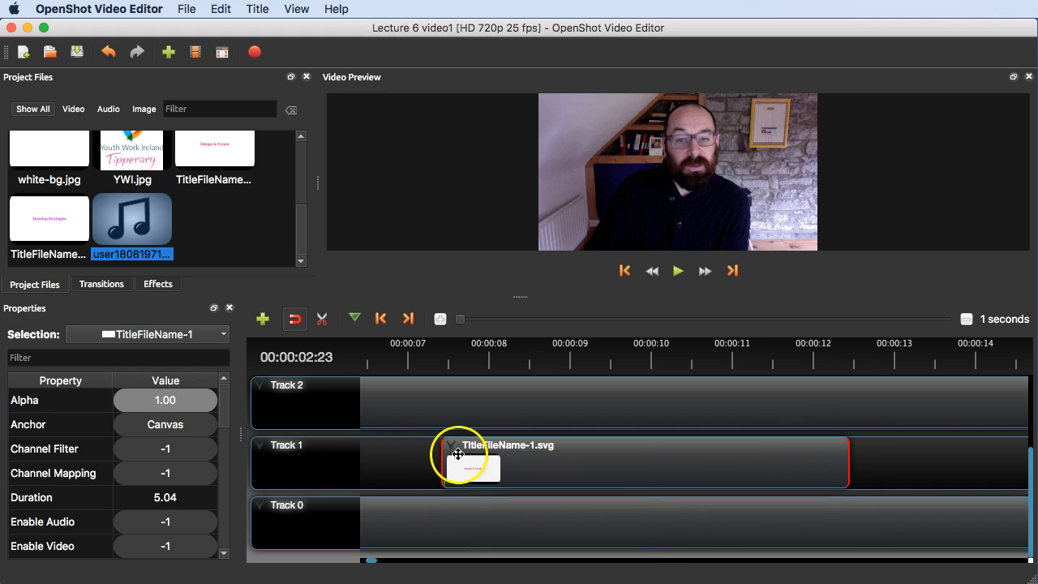
right_click(459, 454)
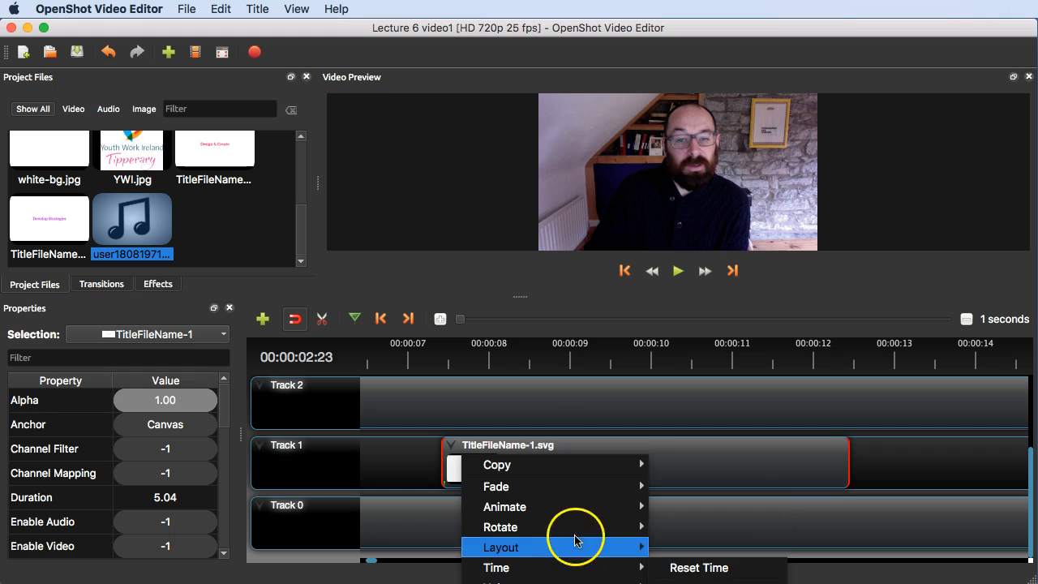
mouse_move(567, 479)
mouse_move(707, 512)
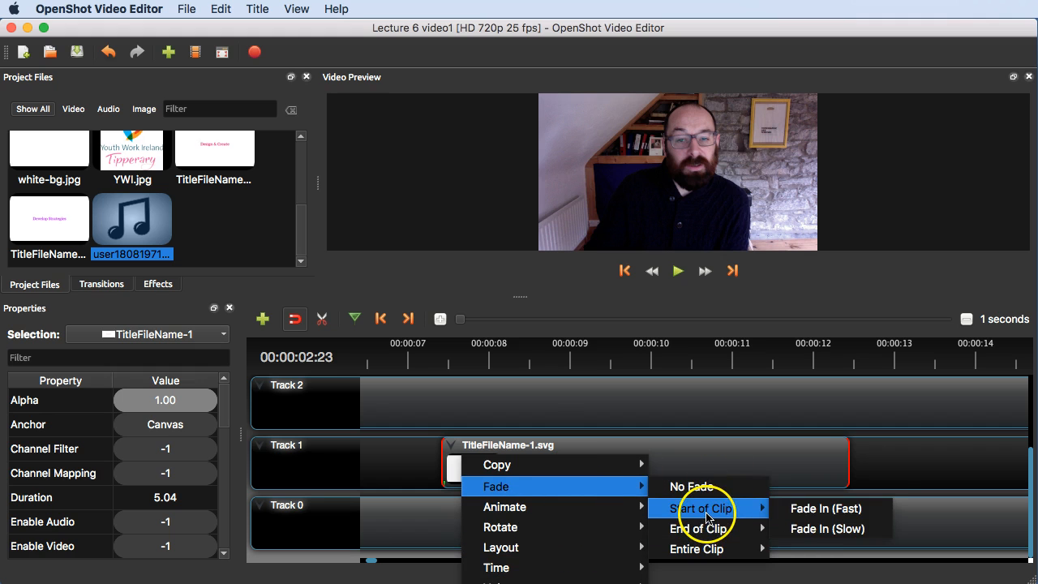
left_click(810, 531)
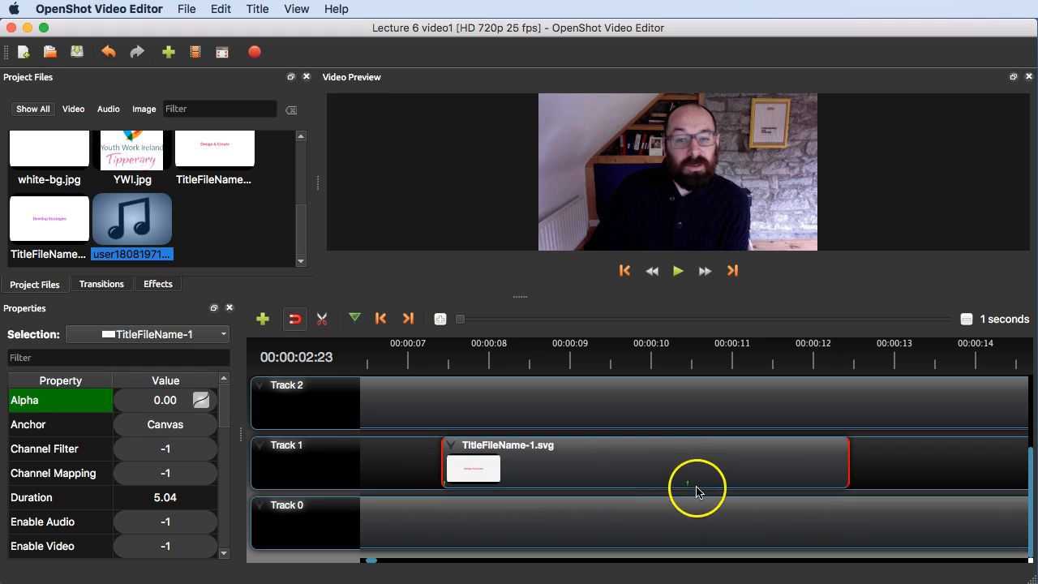
Step: Play the "Design & Create" title from just before its start to check the fade-in
left_click(436, 358)
key("space")
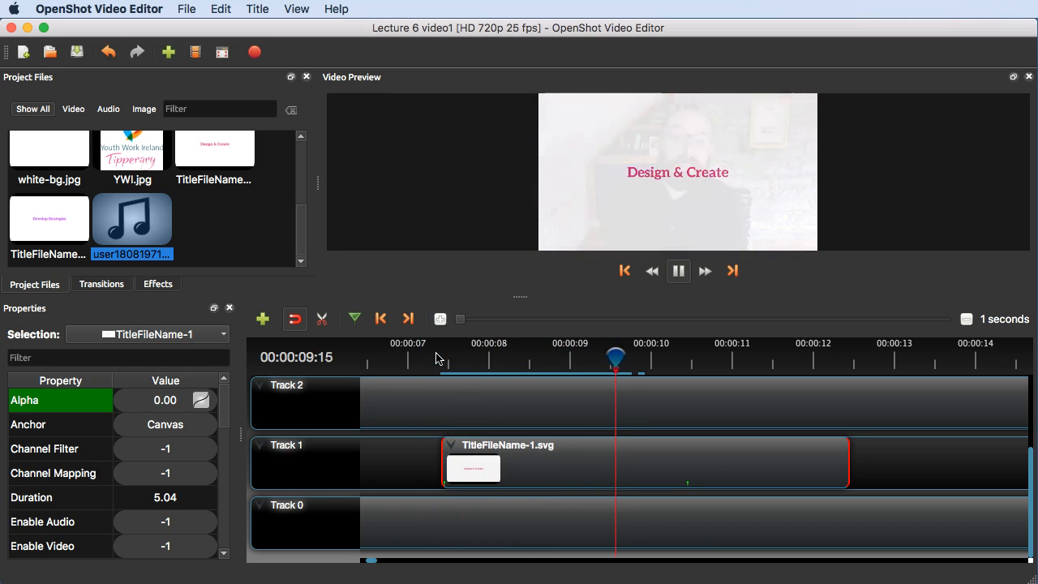
key("space")
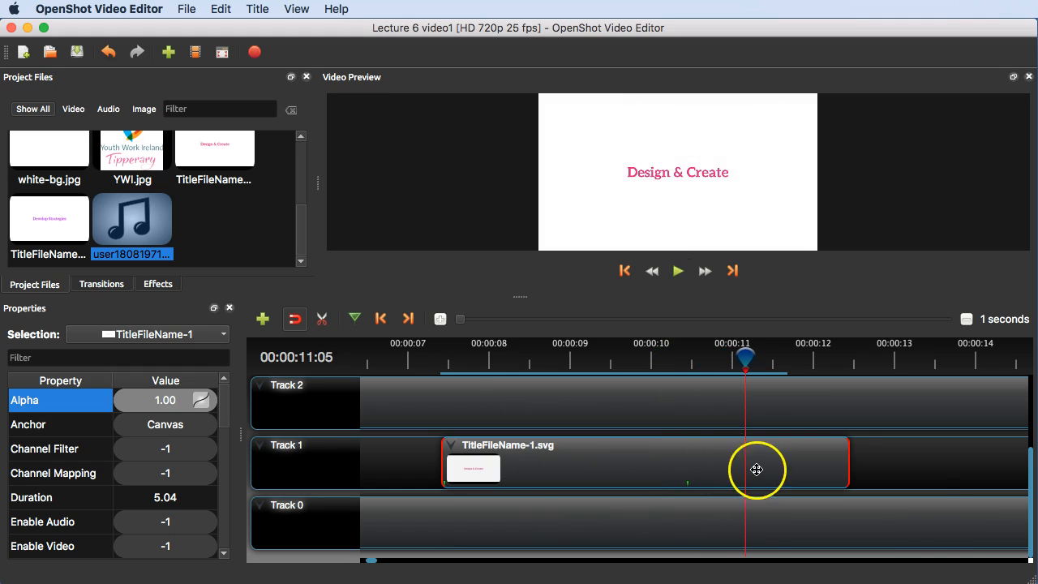
Step: Apply a slow fade-out to the end of the "Design & Create" title clip and play it back
right_click(755, 469)
mouse_move(886, 512)
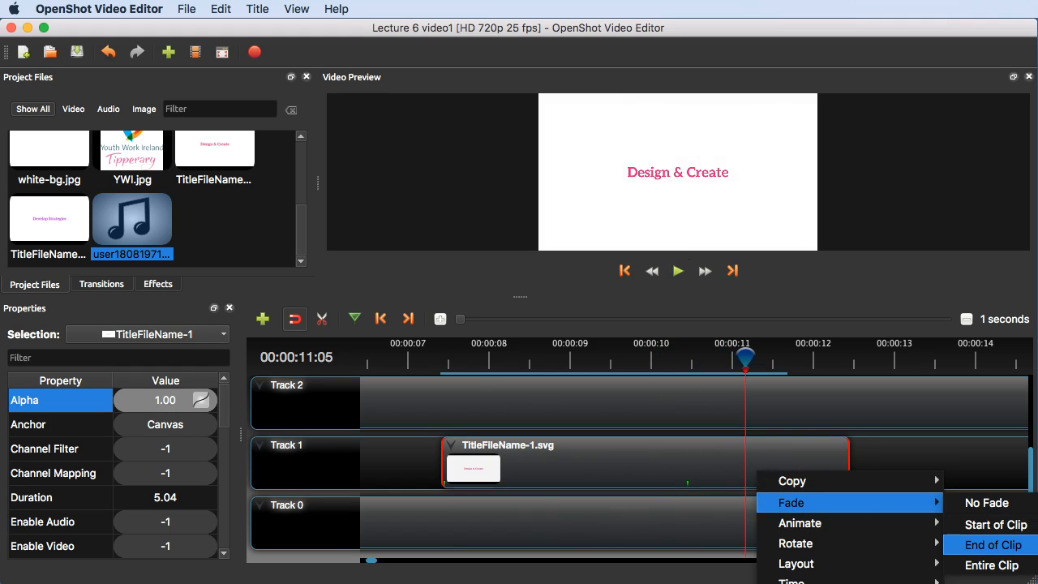
left_click(993, 545)
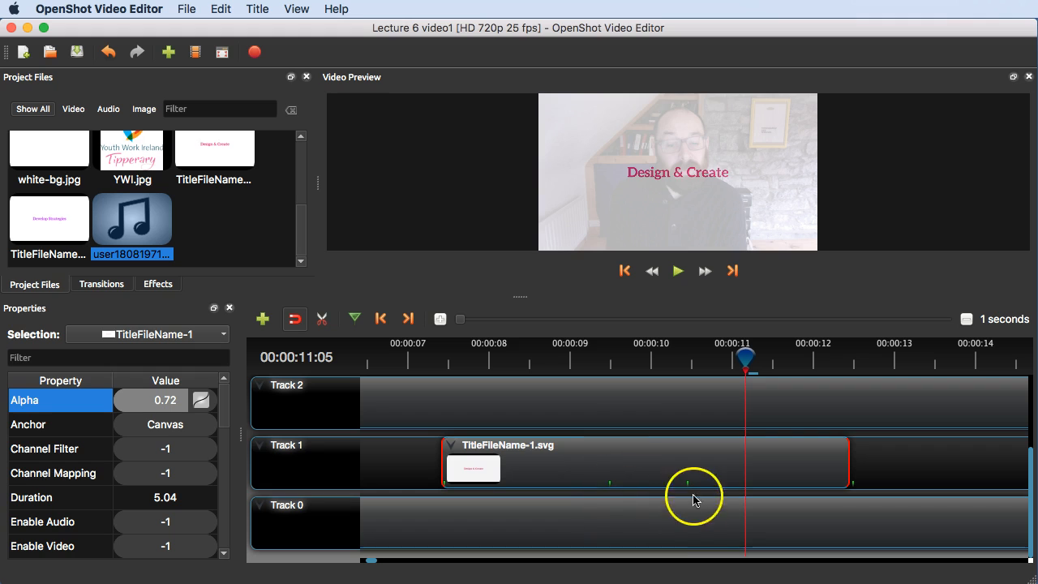
left_click(426, 363)
key("space")
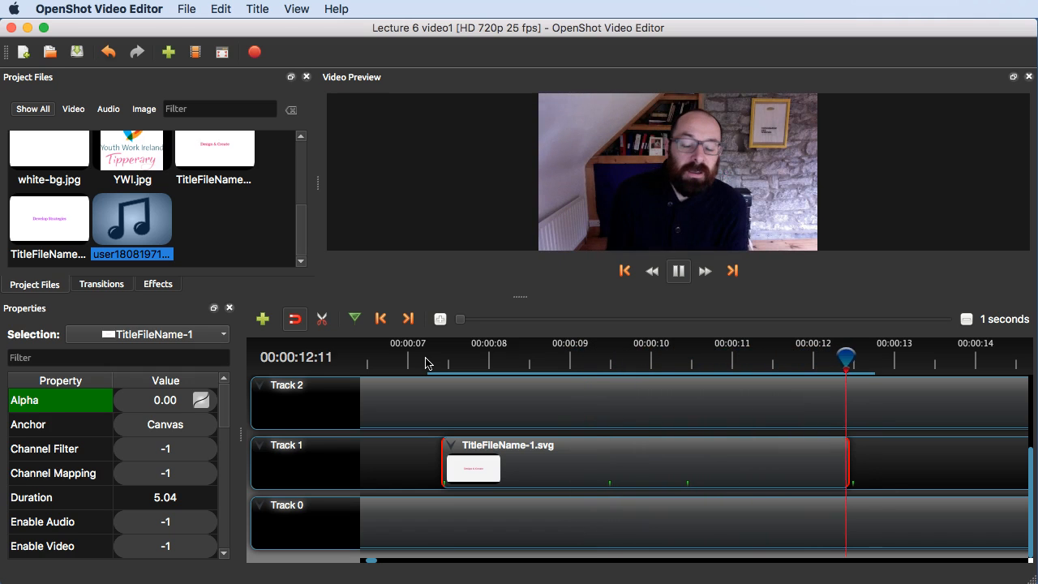
key("space")
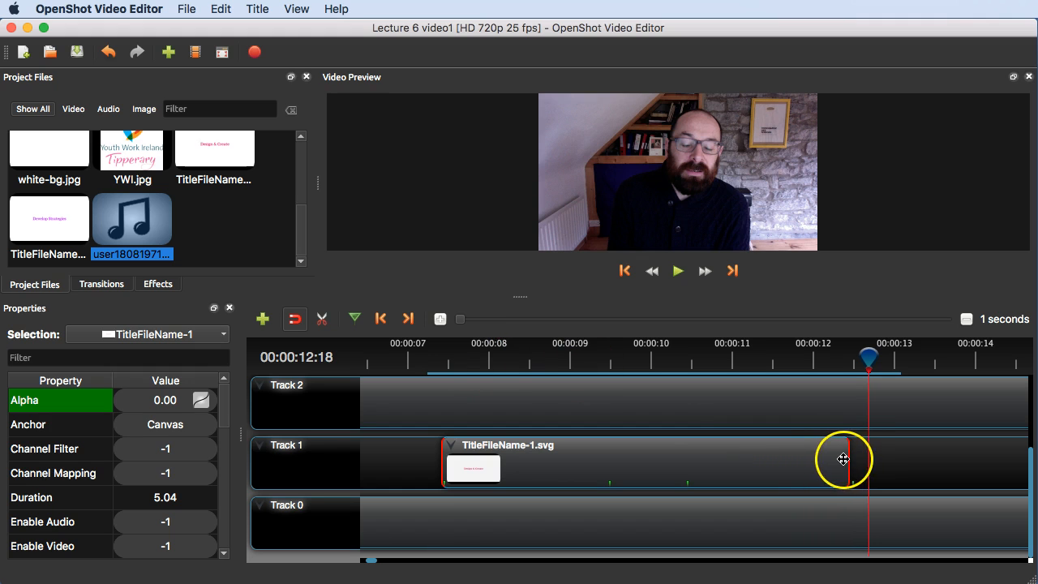
Step: Trim the end of the "Design & Create" title clip to a duration of about 2.07 seconds and play it back
left_click_drag(848, 462, 608, 459)
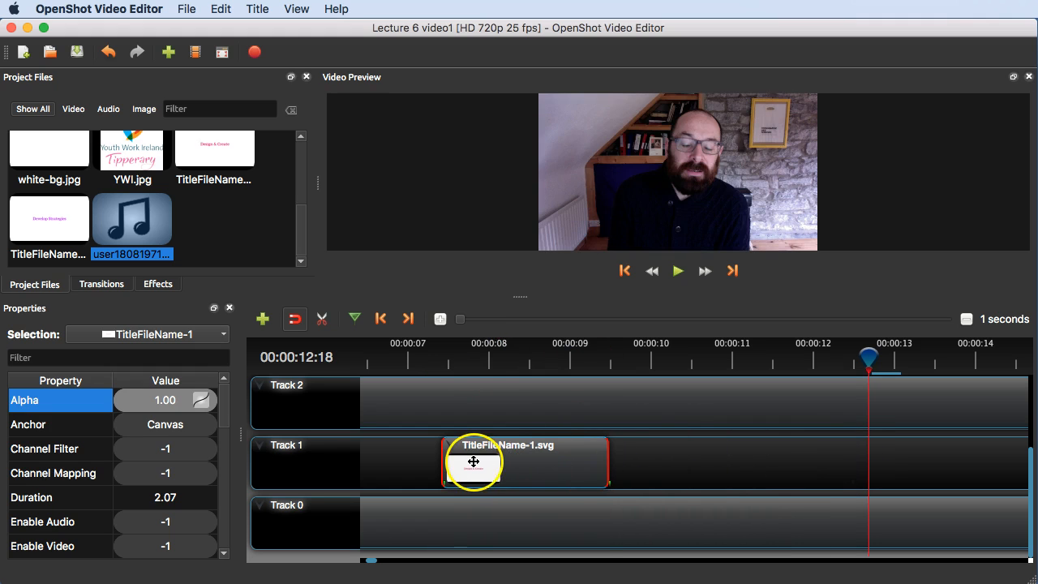
left_click(427, 357)
key("space")
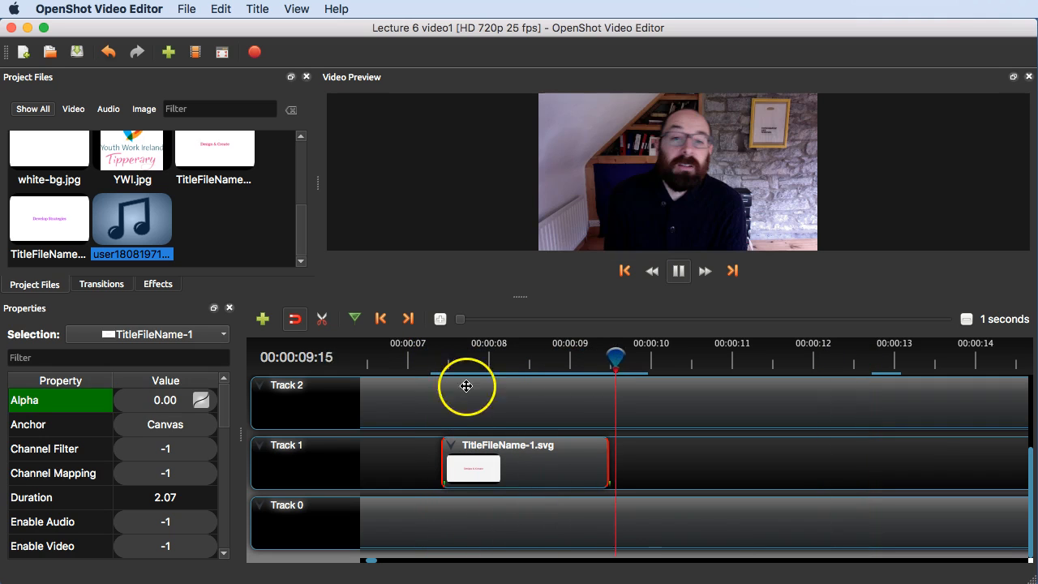
Step: Apply Fade Out (Slow) to the end of the shortened "Design & Create" title clip and preview it
left_click(530, 452)
right_click(523, 455)
mouse_move(614, 494)
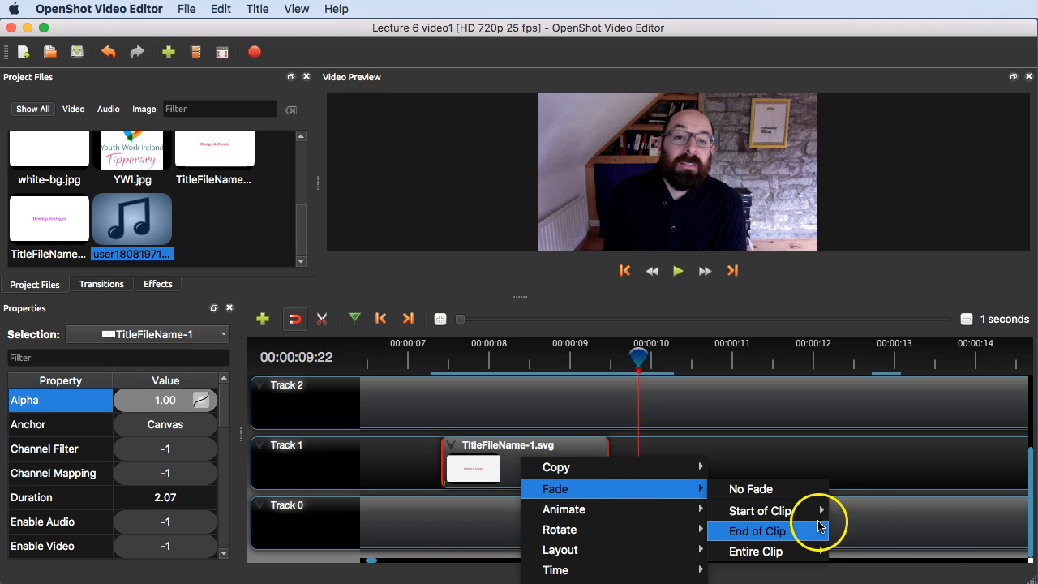
mouse_move(816, 532)
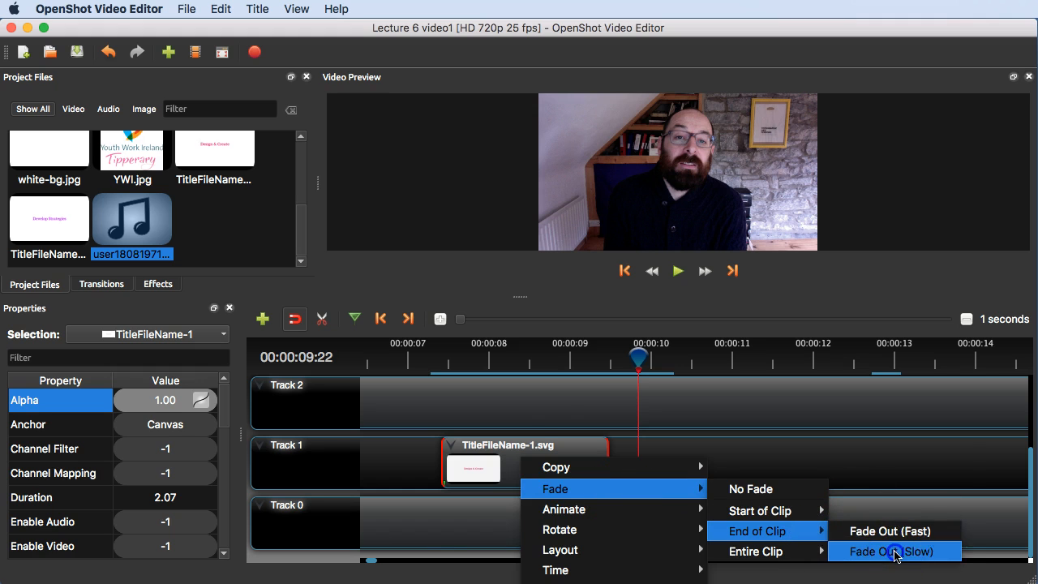
left_click(891, 552)
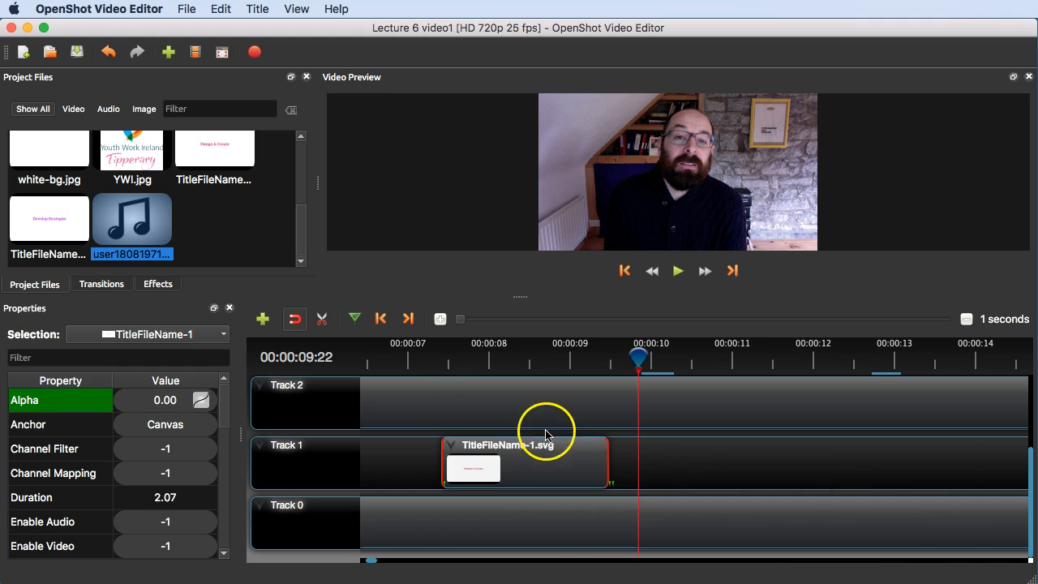
left_click(433, 365)
key("space")
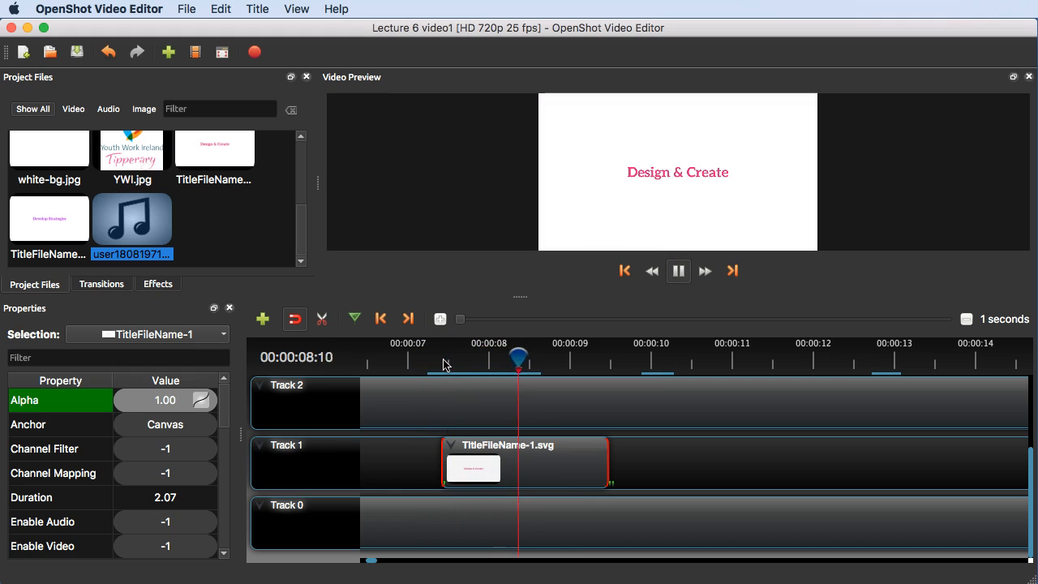
key("space")
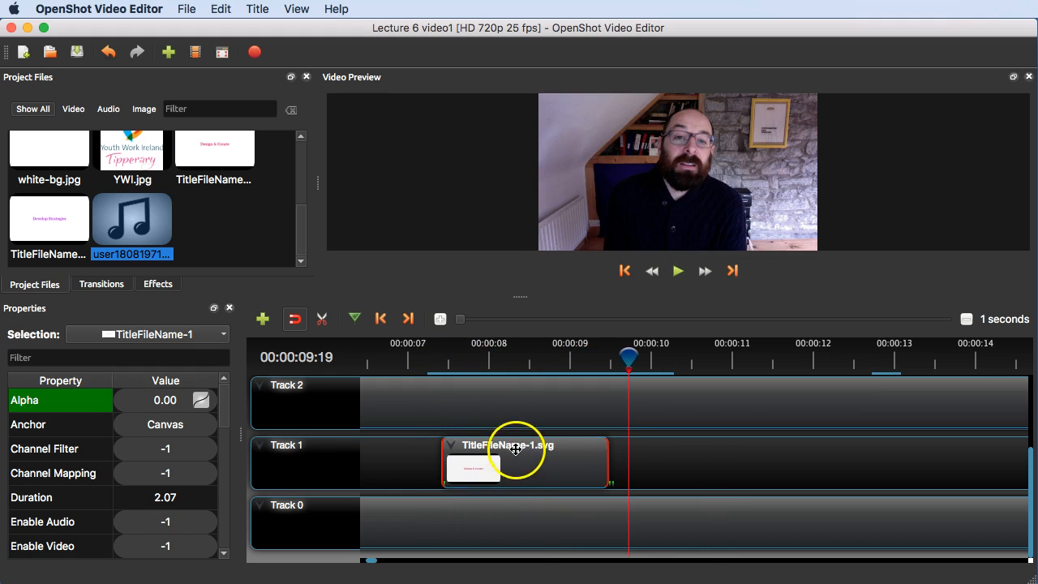
Step: Apply Fade In (Fast) to the start of the "Design & Create" title clip and preview it
right_click(515, 448)
mouse_move(662, 481)
mouse_move(785, 509)
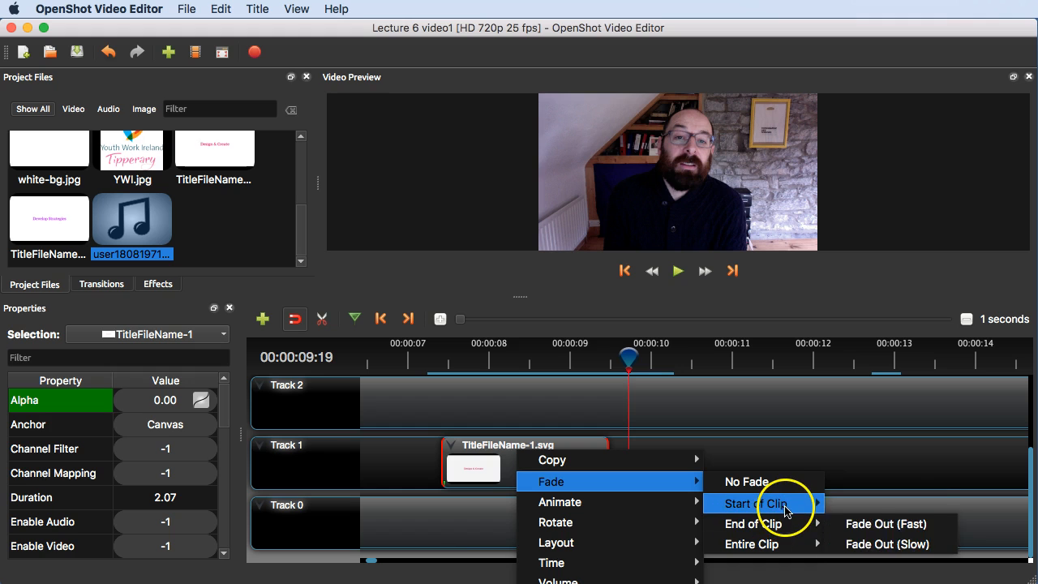
left_click(879, 500)
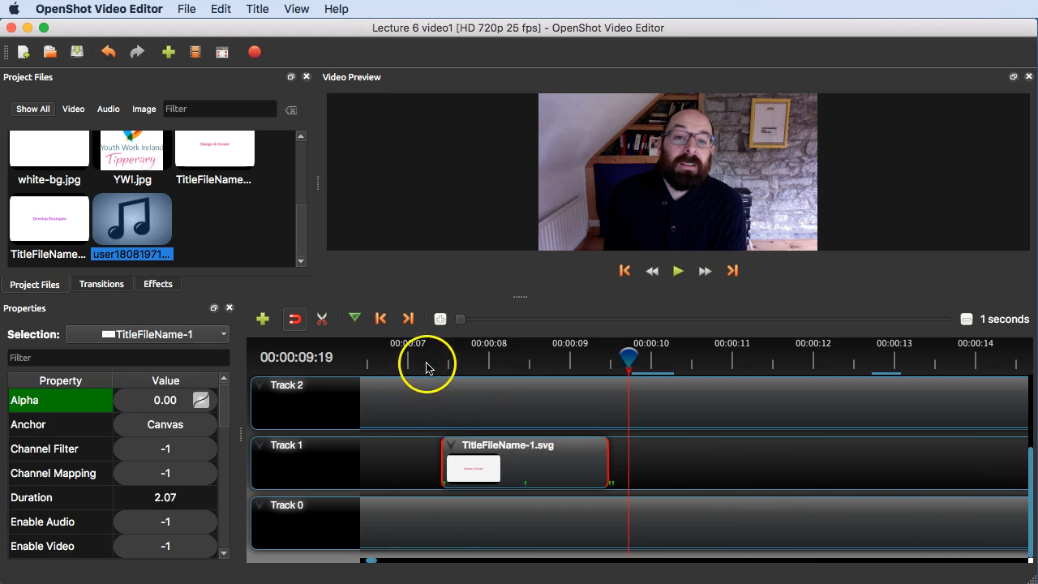
left_click(427, 367)
key("space")
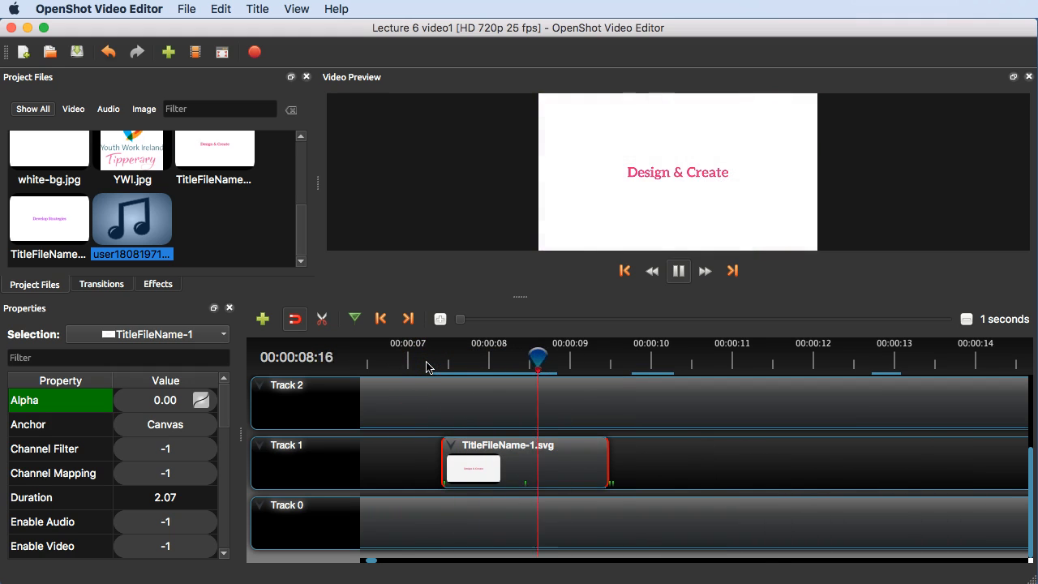
key("space")
Step: Apply Fade Out (Fast) to the end of the "Design & Create" title clip and preview it
right_click(556, 457)
mouse_move(619, 492)
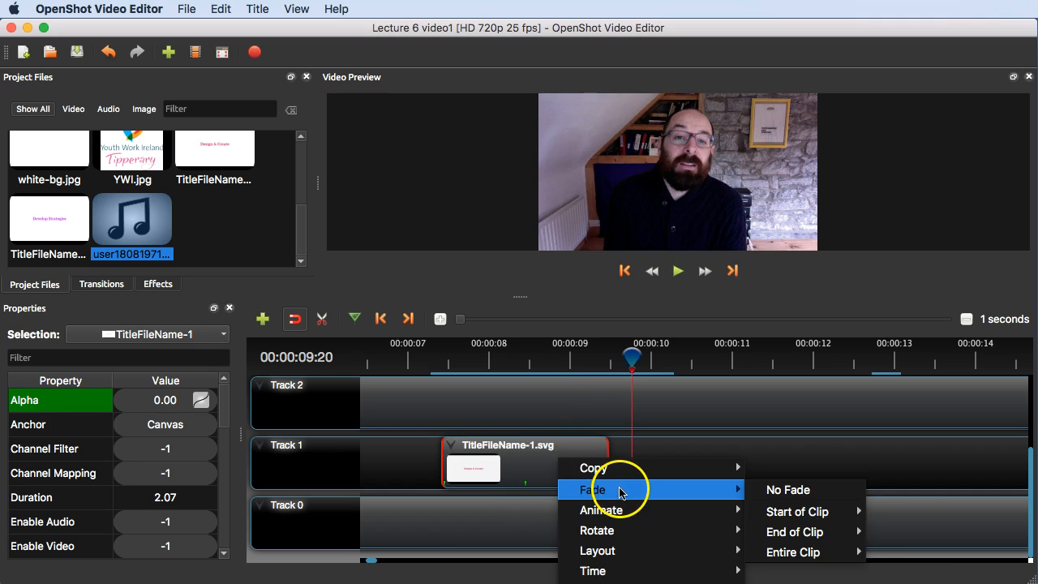
mouse_move(847, 533)
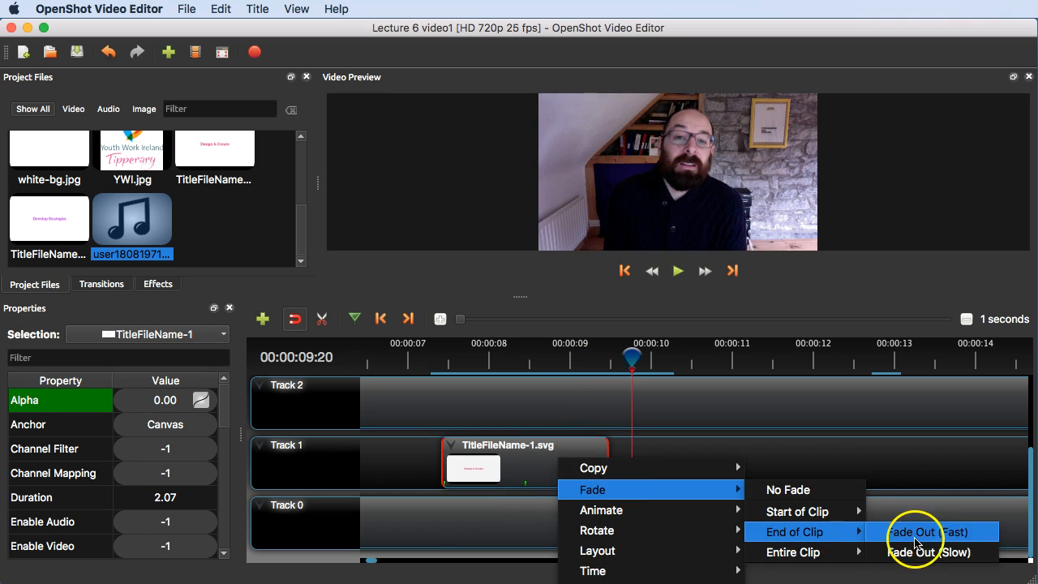
left_click(916, 540)
left_click(418, 361)
key("space")
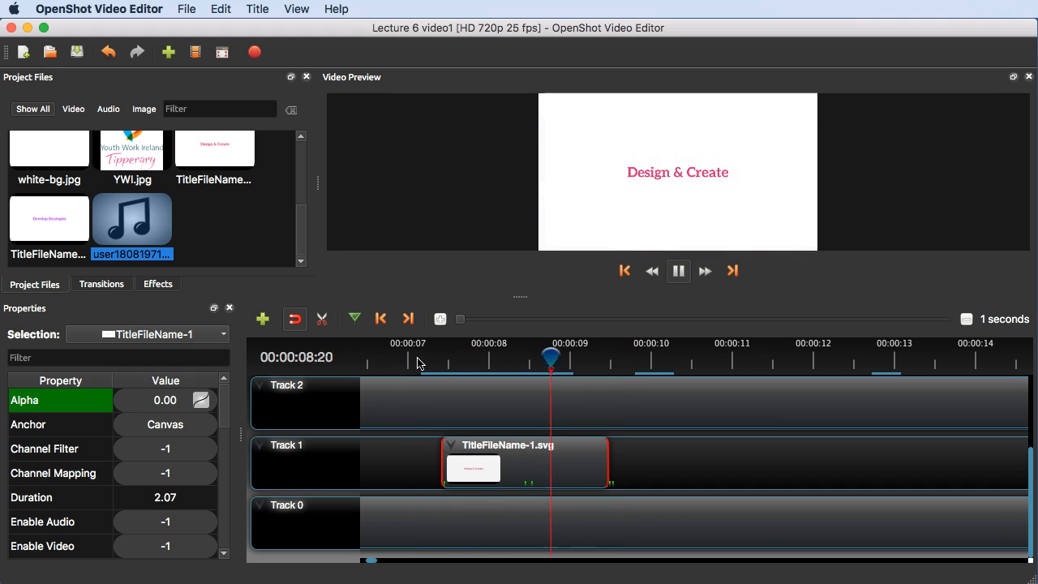
key("space")
Step: Extend the end of the "Design & Create" title clip to a duration of about 2.60 seconds and play it back
left_click_drag(609, 458, 650, 452)
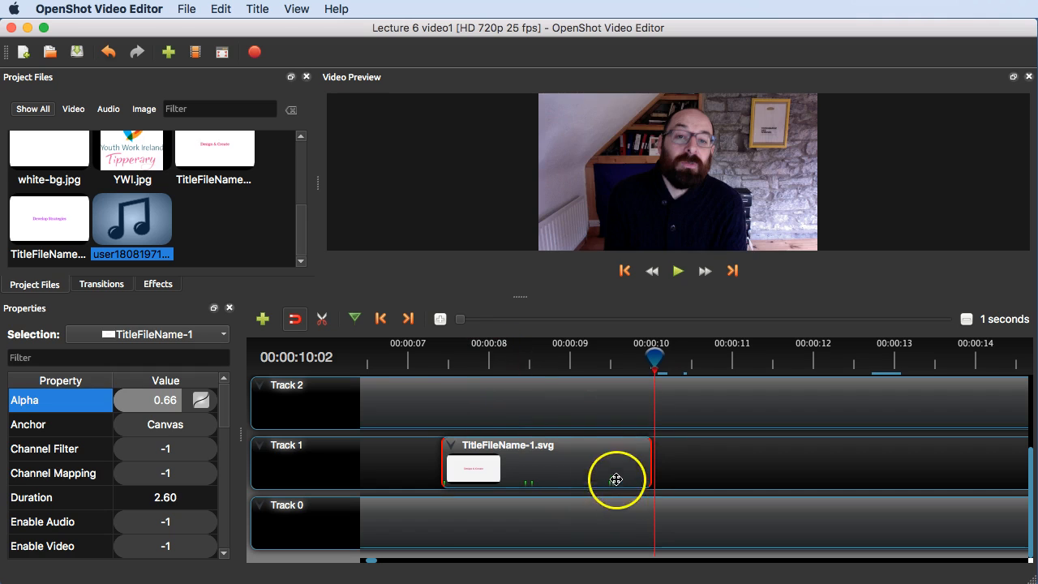
left_click(417, 360)
key("space")
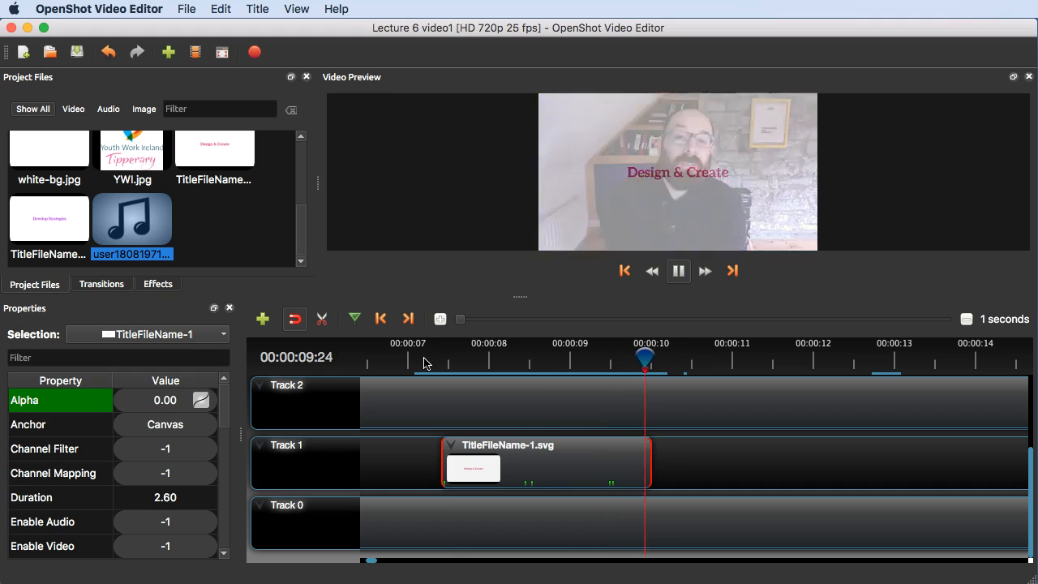
Step: Remove all fades from the "Design & Create" title clip with No Fade and play it back
key("space")
right_click(558, 455)
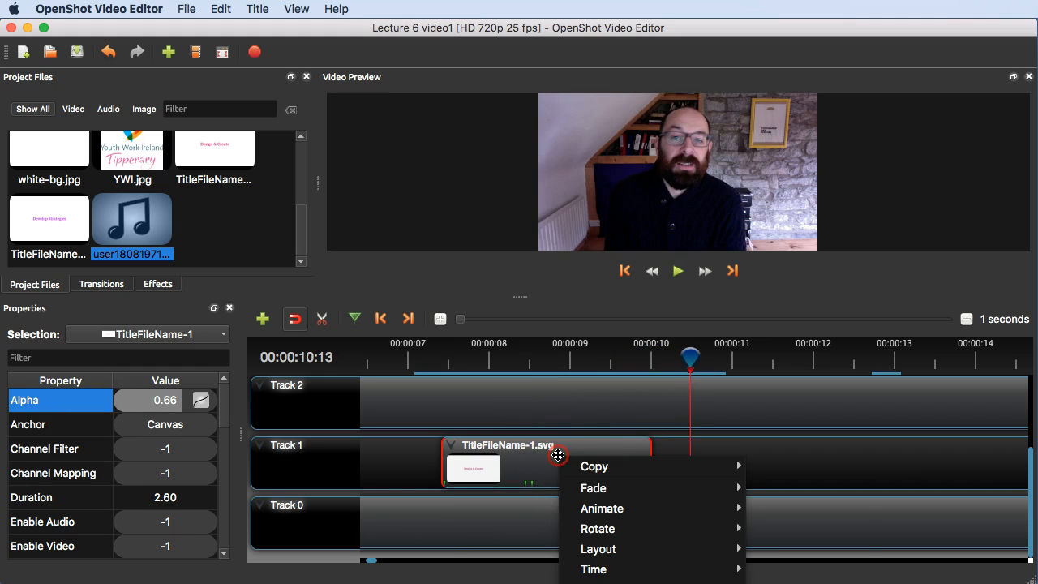
mouse_move(645, 487)
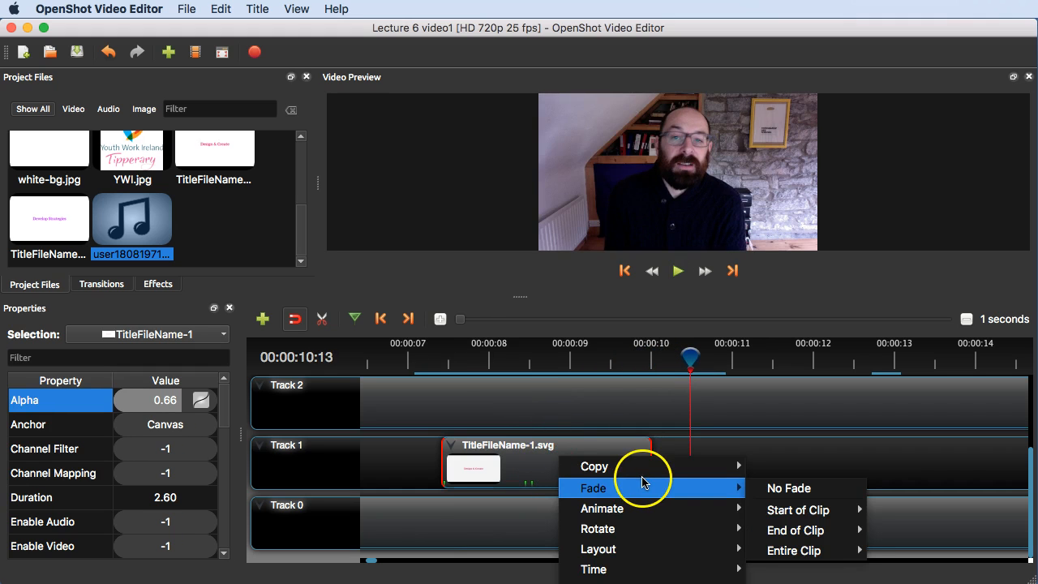
left_click(810, 491)
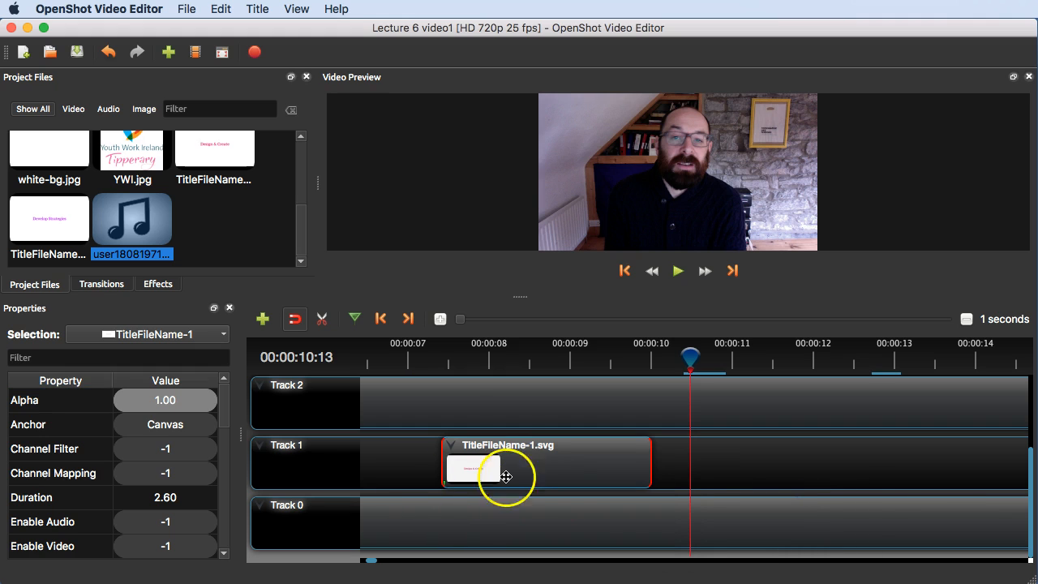
left_click(415, 361)
key("space")
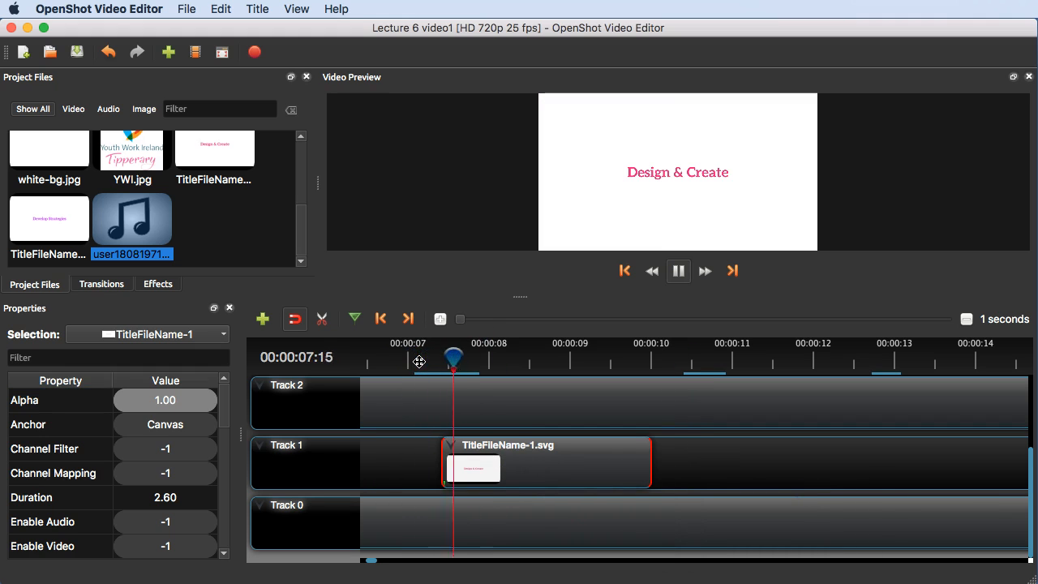
key("space")
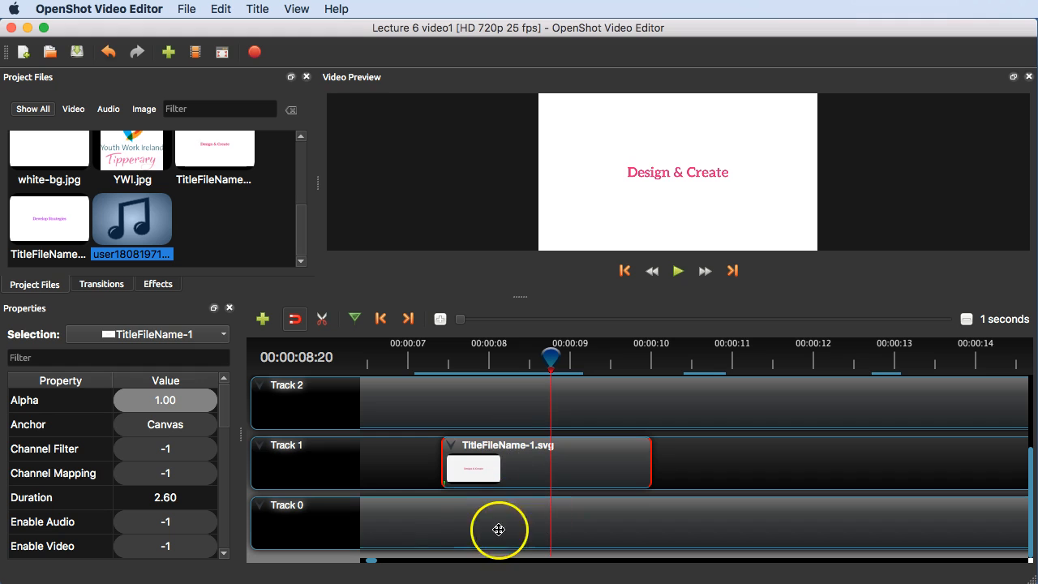
Step: Open the start-of-clip volume options for the background music clip on Track 2
right_click(519, 482)
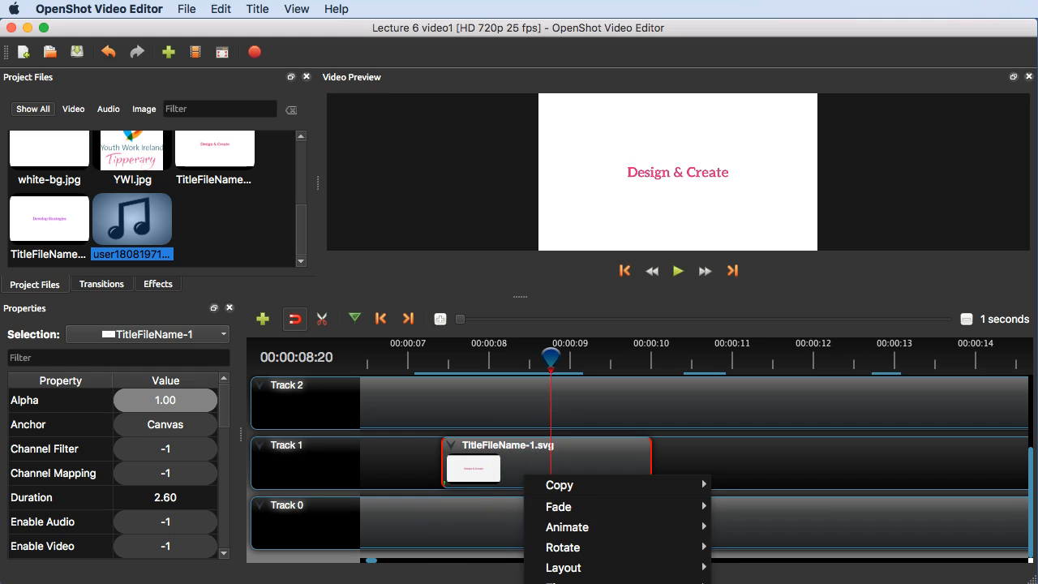
left_click(428, 407)
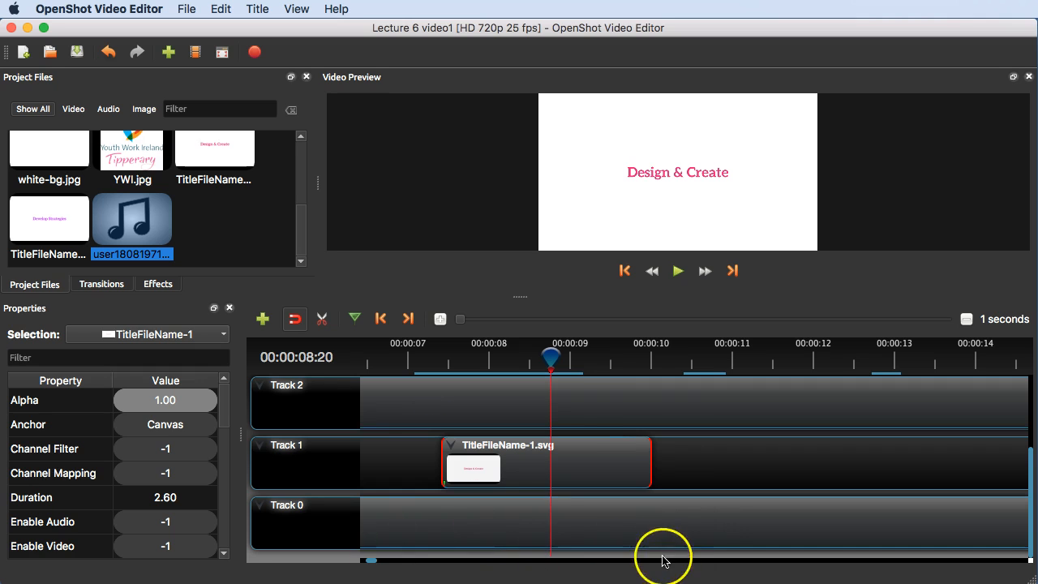
left_click_drag(365, 557, 327, 558)
right_click(488, 391)
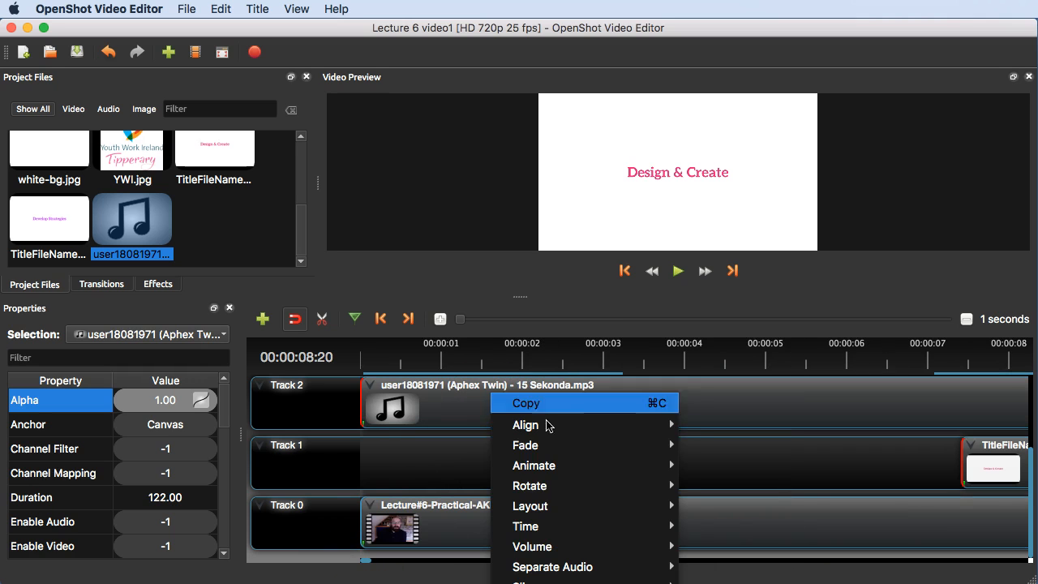
mouse_move(598, 554)
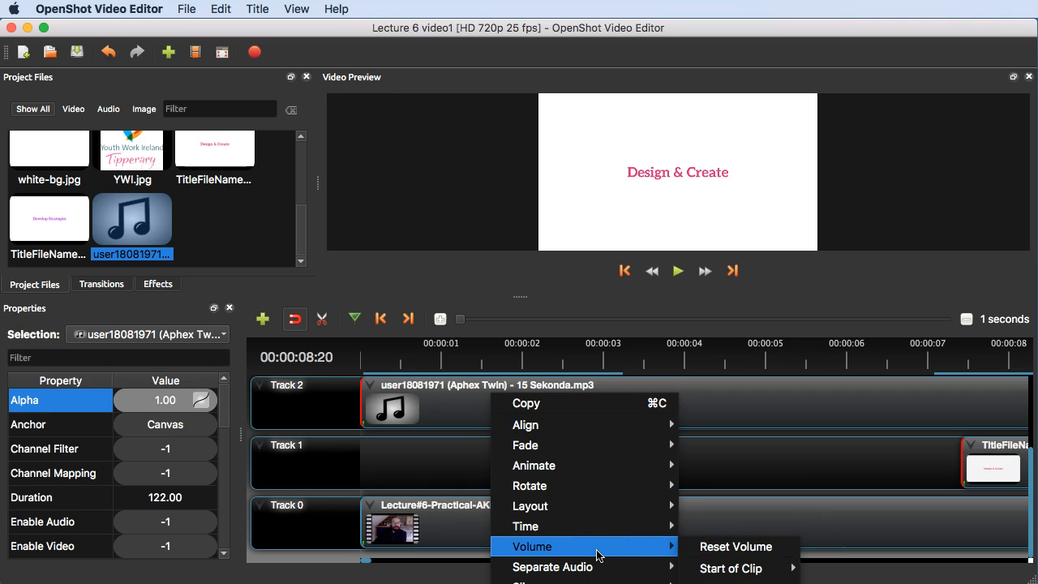
mouse_move(736, 568)
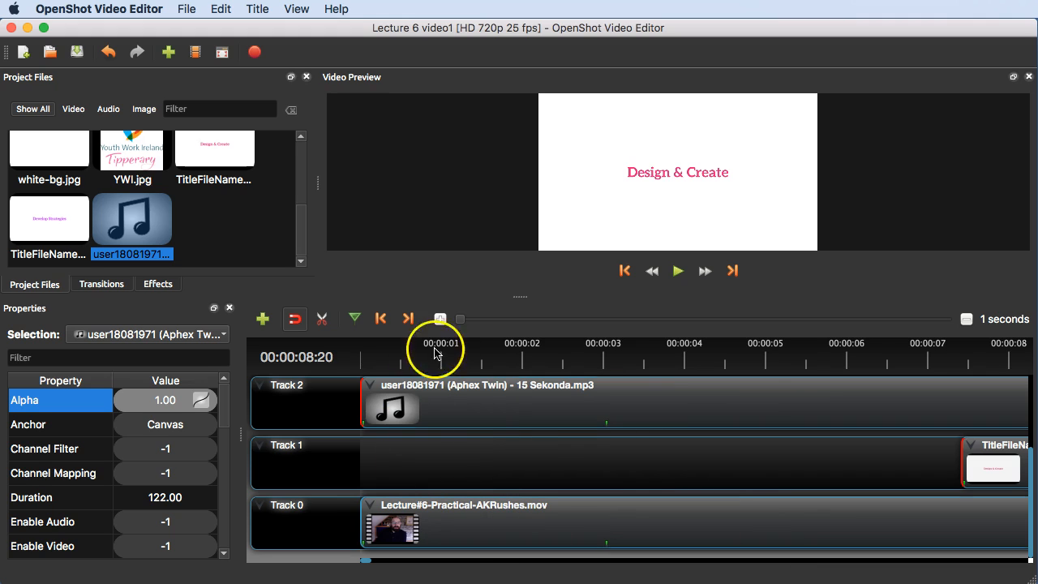
Step: Play the project from the very beginning to check how the music and lecture clips open
left_click(369, 356)
left_click_drag(370, 359, 364, 358)
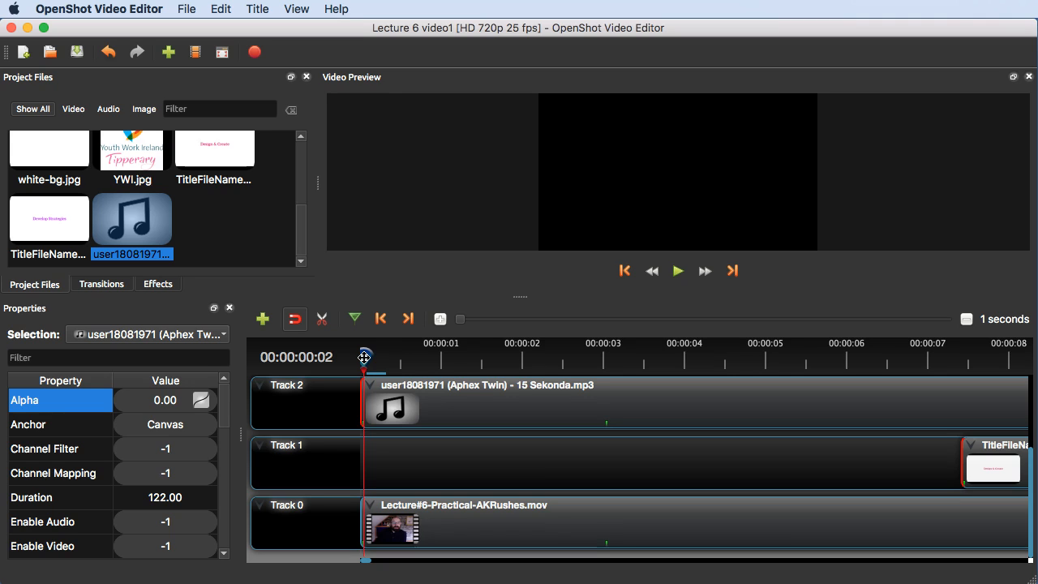
key("space")
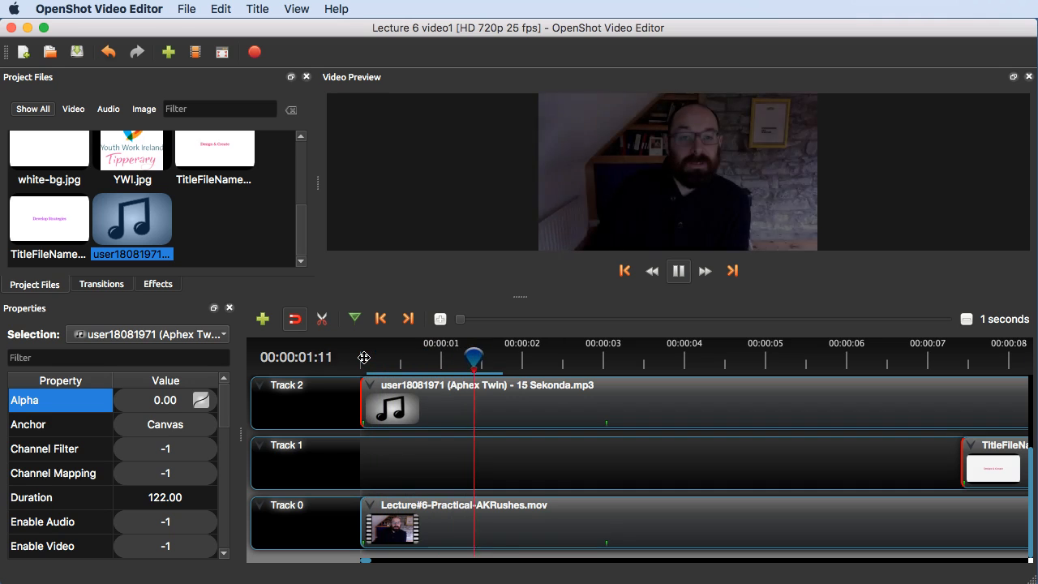
left_click(353, 361)
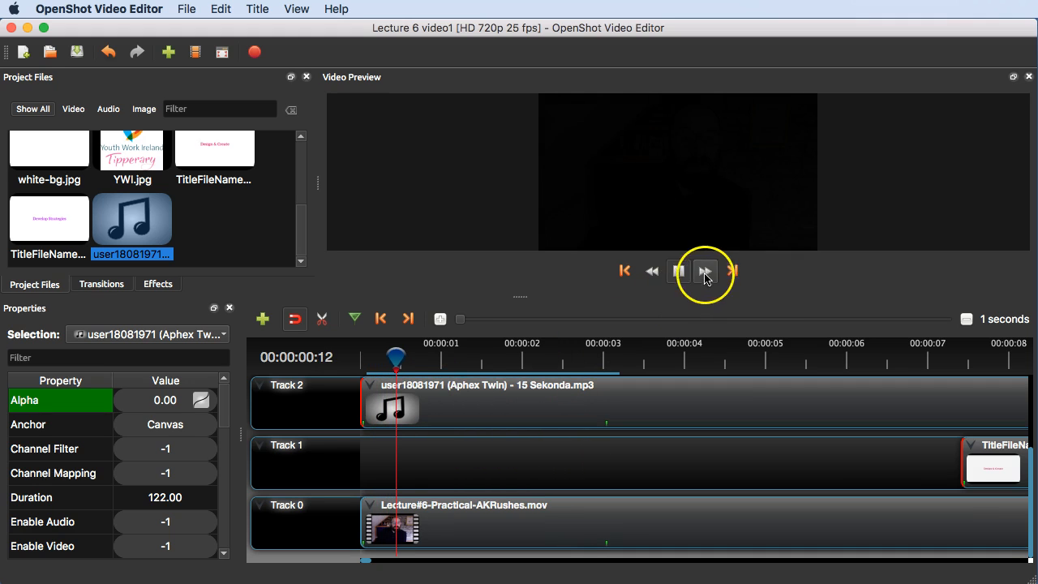
left_click(677, 270)
left_click_drag(398, 357, 364, 357)
key("space")
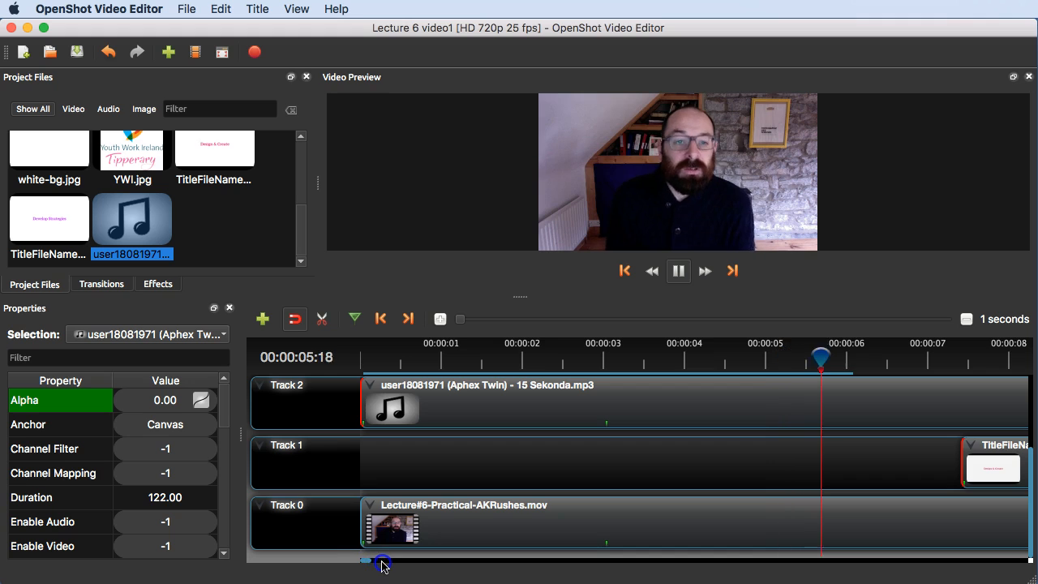
Step: Examine the cut between the two lecture clips and the "Develop Strategies" title around 28 seconds
mouse_move(370, 563)
left_mouse_down()
mouse_move(383, 566)
mouse_move(364, 558)
left_mouse_up()
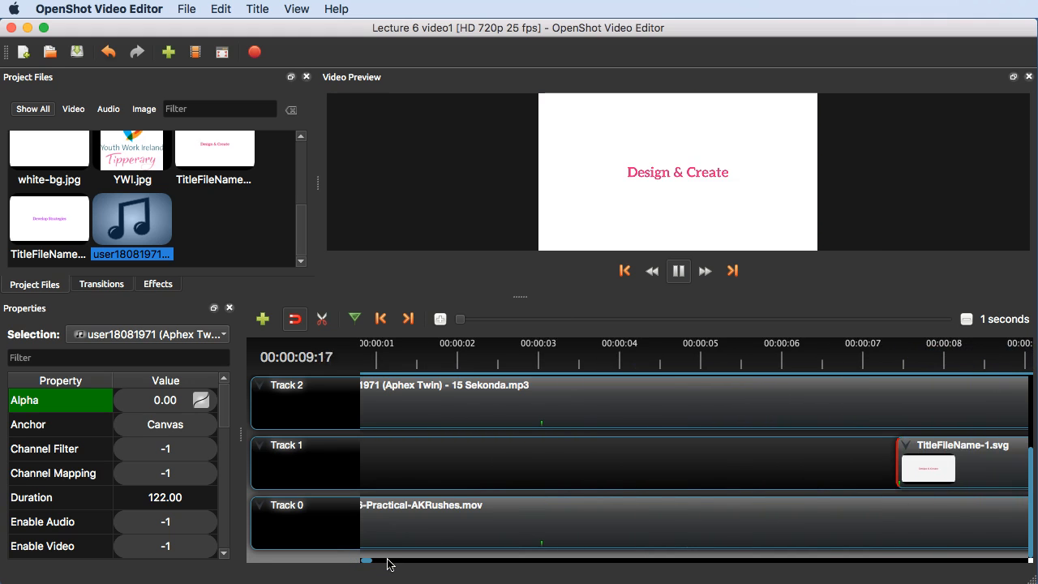
left_click(469, 320)
left_click(480, 321)
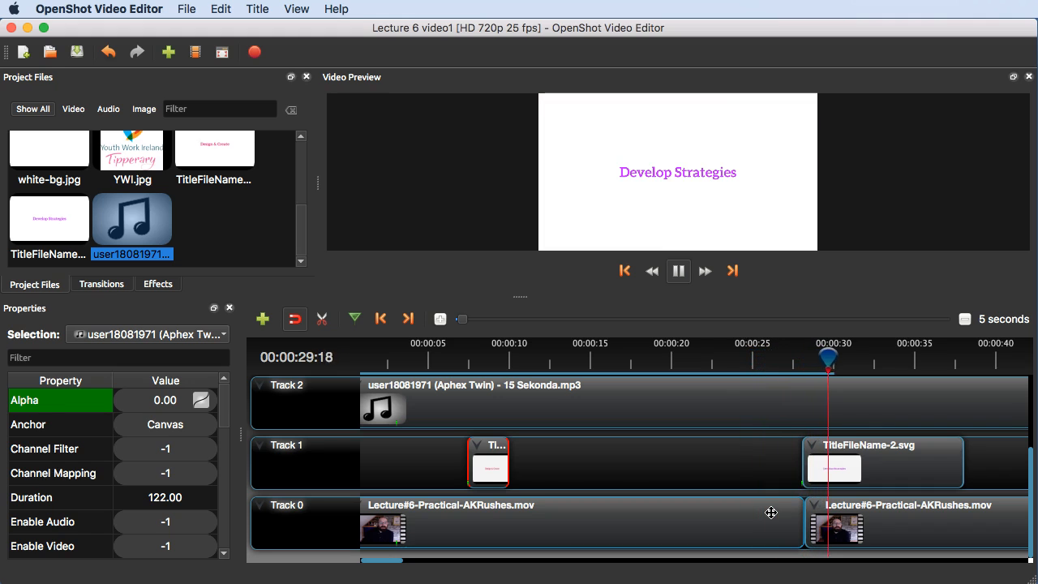
key("space")
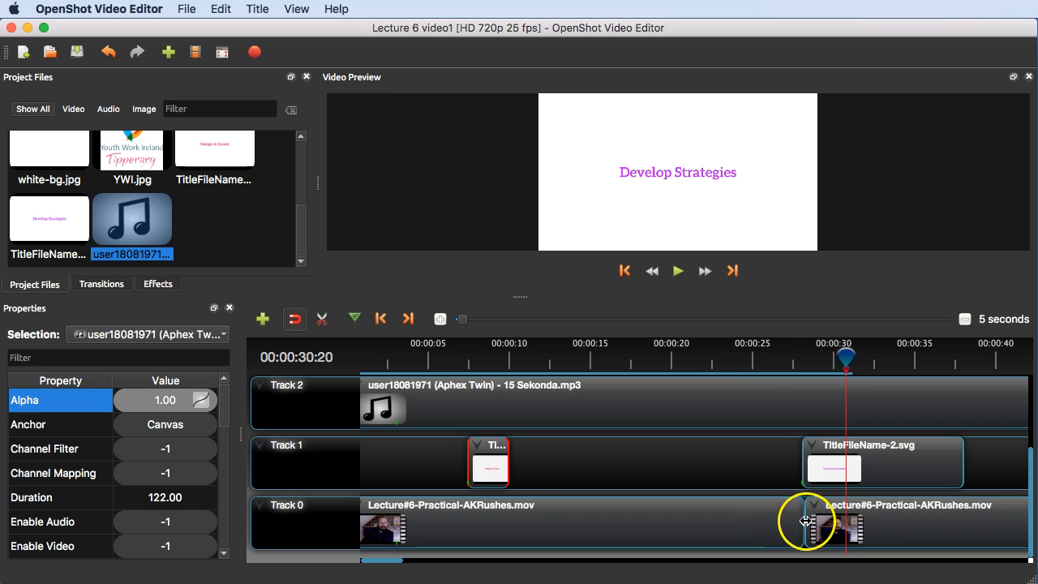
left_click(782, 364)
key("space")
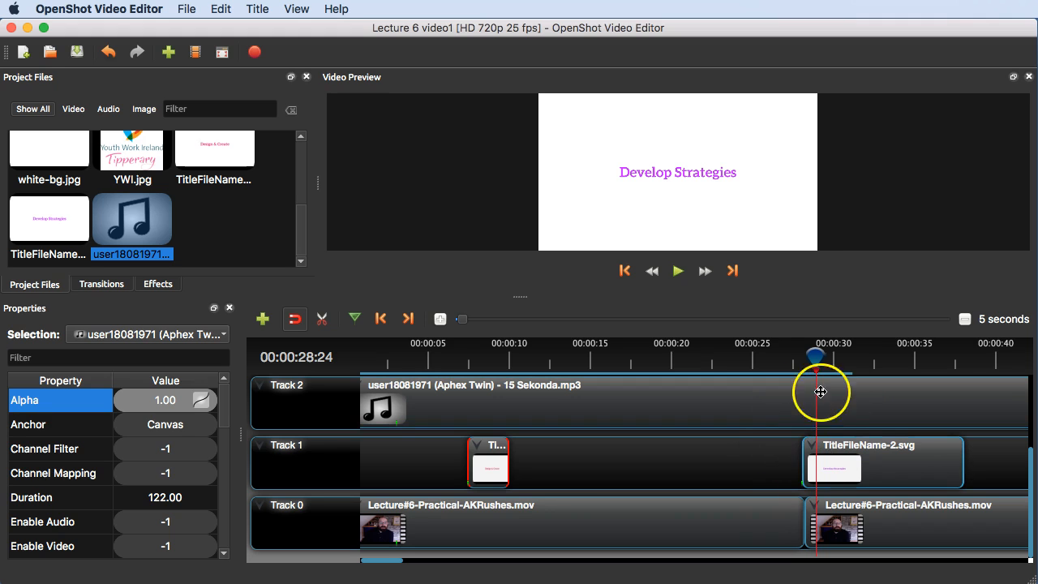
left_click(799, 365)
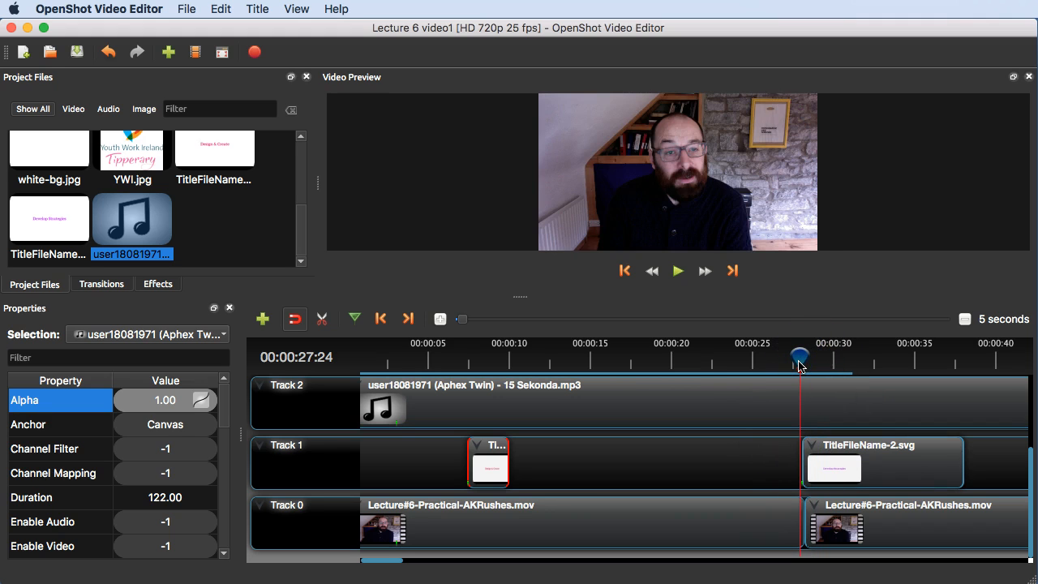
mouse_move(800, 365)
left_mouse_down()
mouse_move(781, 357)
mouse_move(834, 359)
mouse_move(796, 359)
left_mouse_up()
left_click(893, 361)
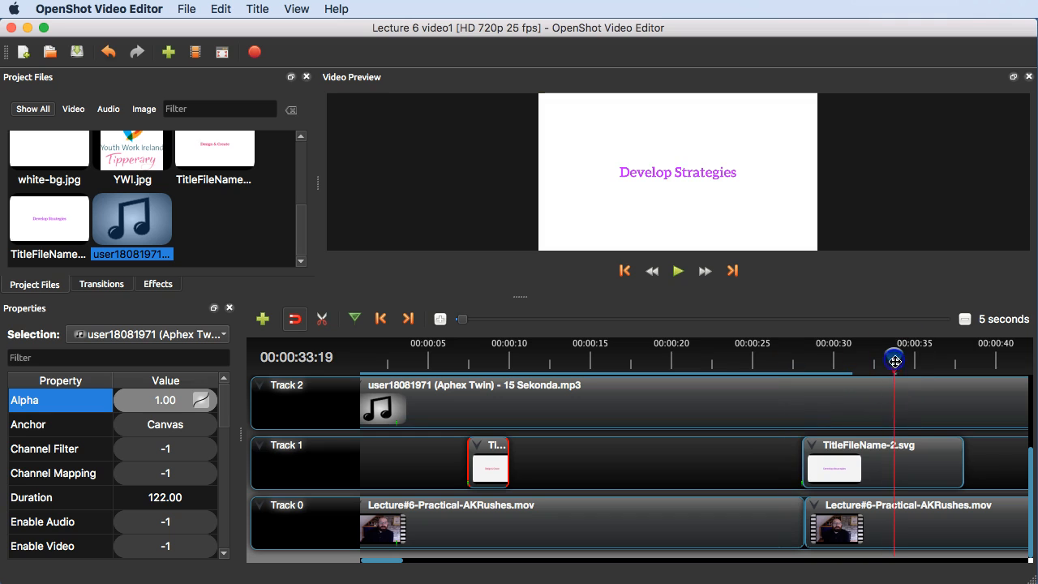
left_click(779, 359)
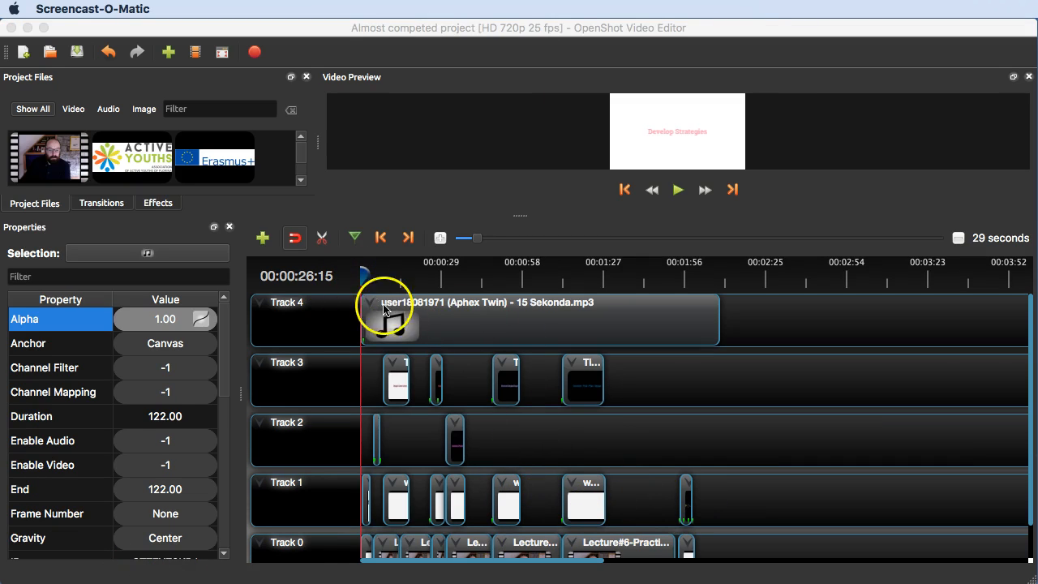
Step: Review the track layout of the almost completed project and play its opening logo sequence from the start
scroll(624, 474, "down", 1)
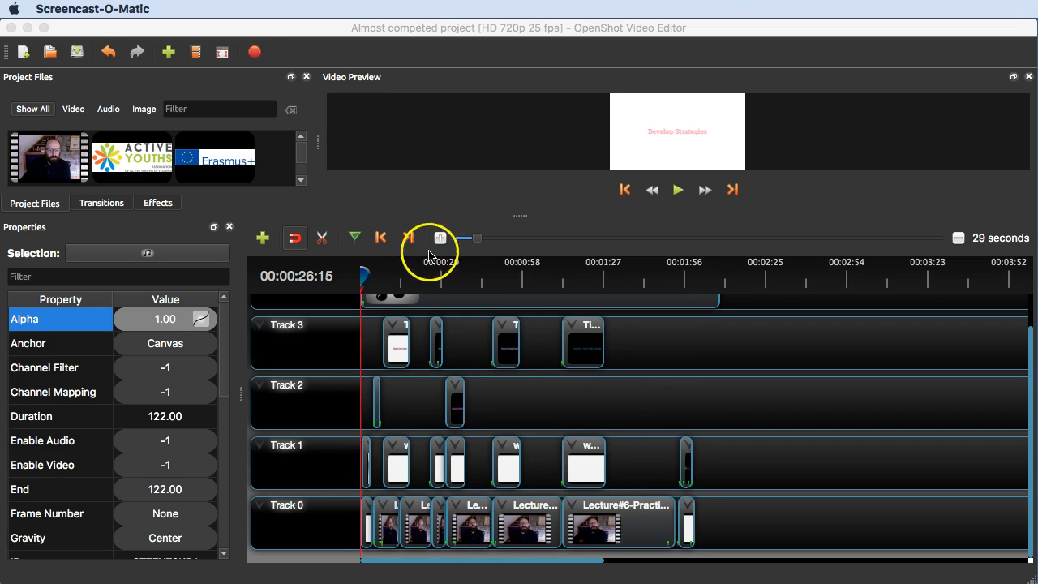
left_click_drag(477, 237, 456, 238)
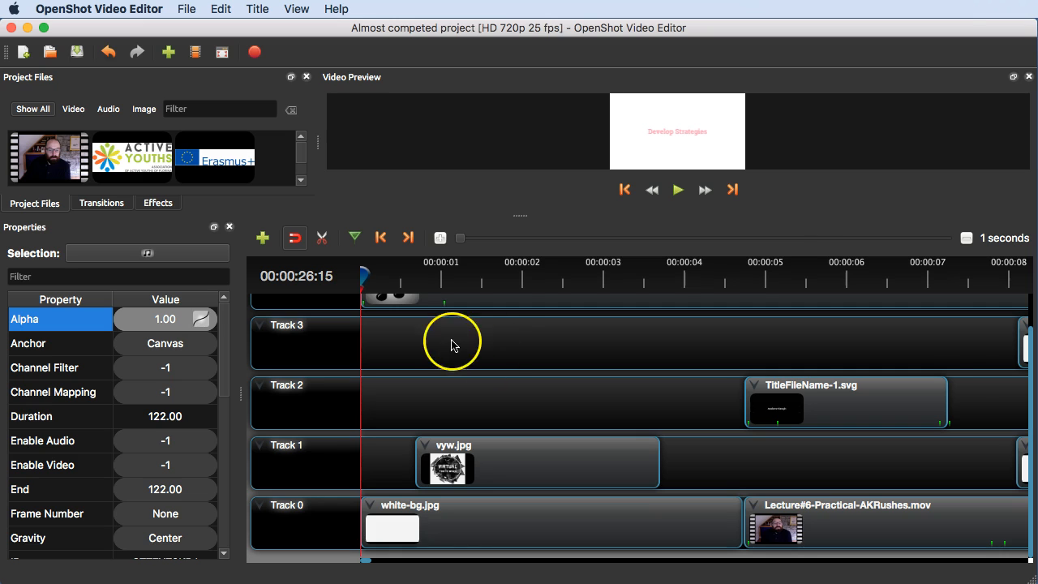
left_click_drag(383, 276, 343, 281)
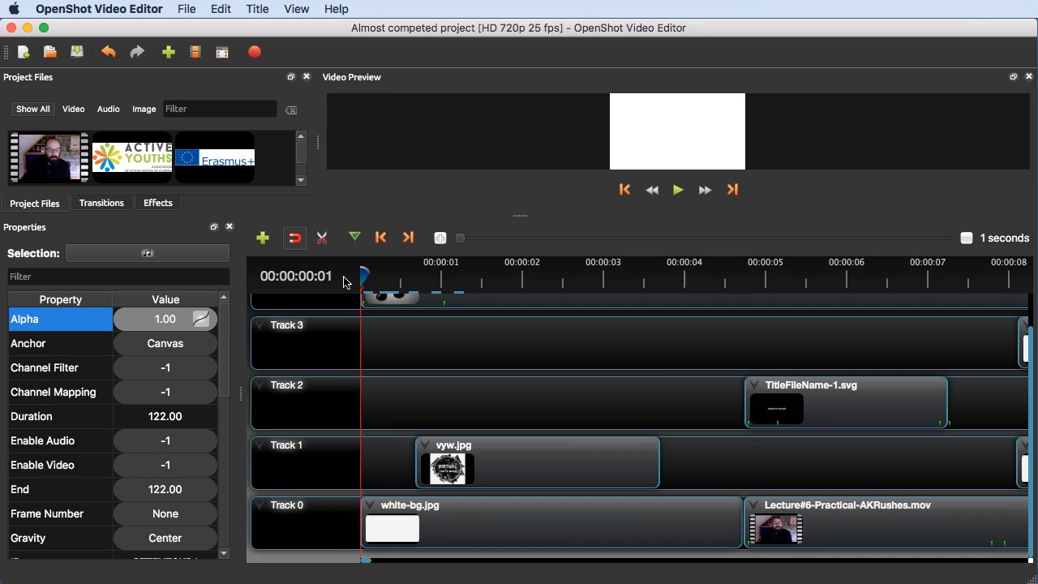
key("space")
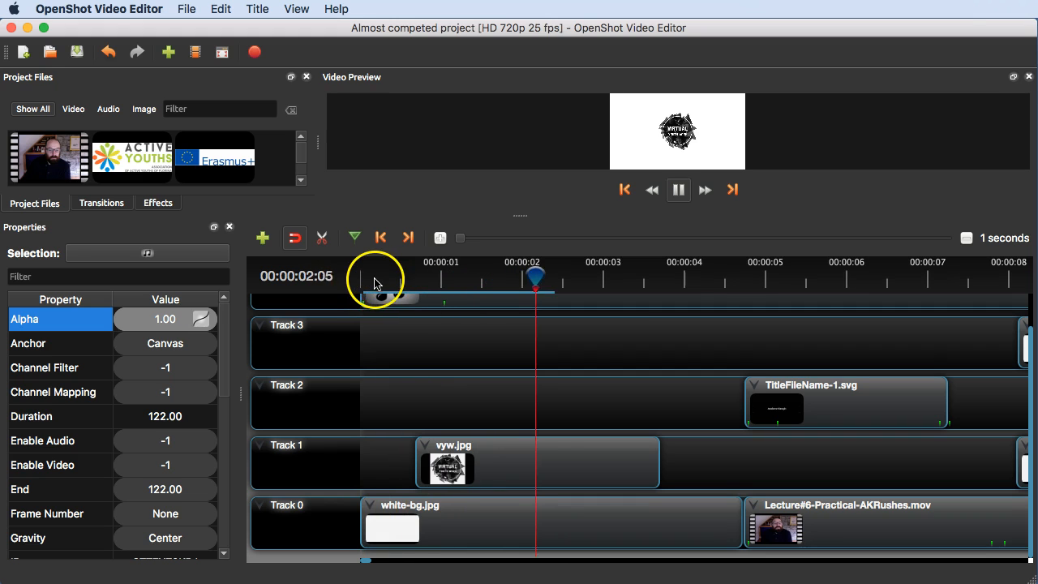
left_click(364, 278)
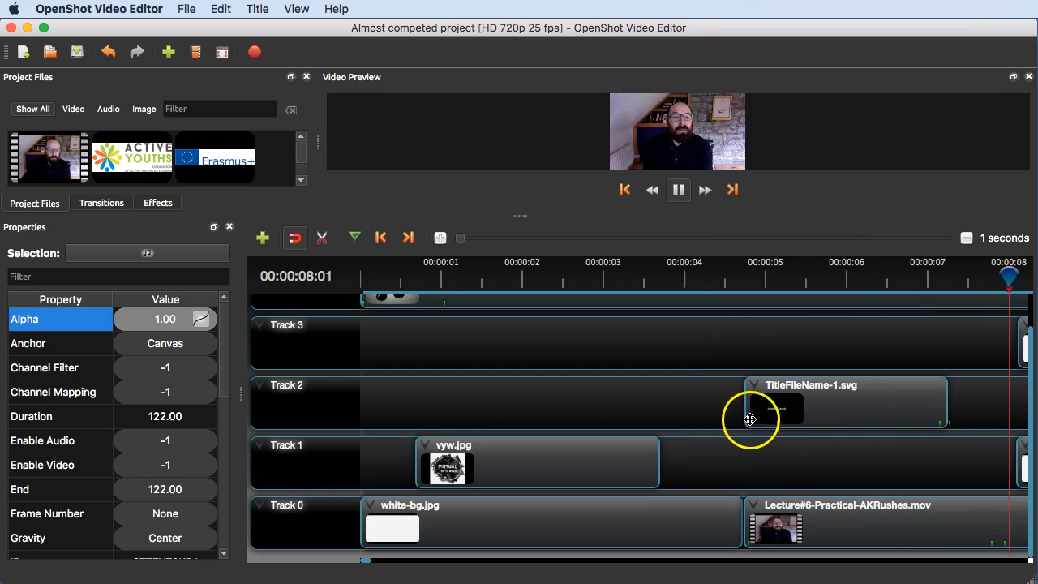
key("space")
Step: Enlarge the video preview and play the "Design & Create" title animation through to the "Develop Strategies" title
left_click_drag(726, 214, 732, 323)
left_click(779, 383)
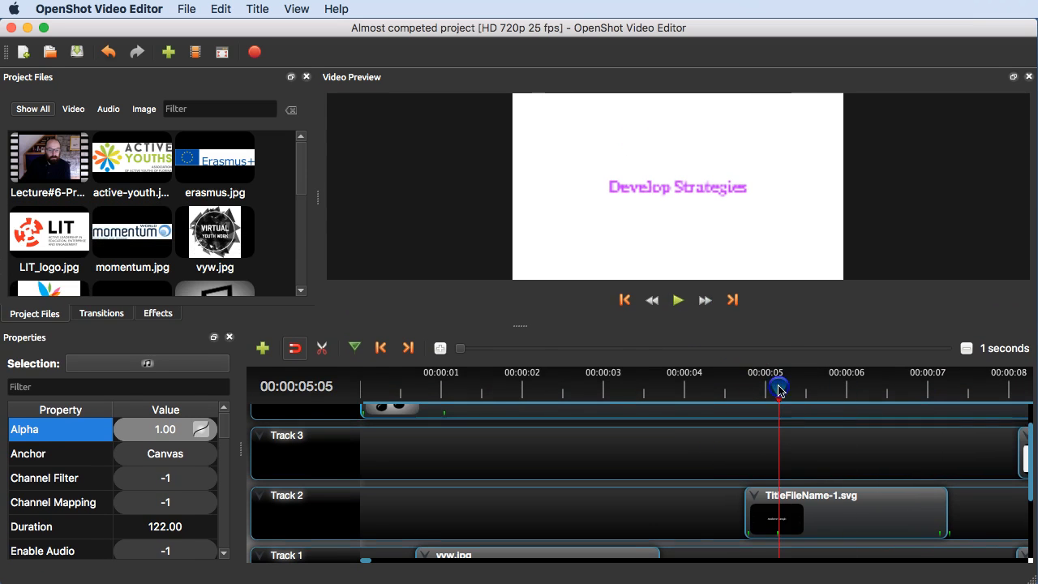
key("space")
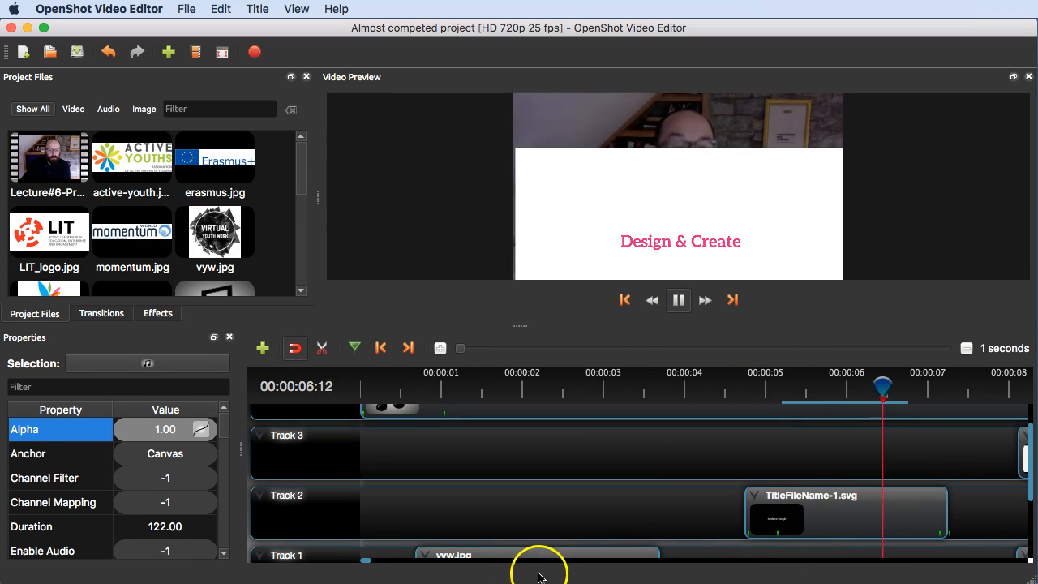
mouse_move(364, 561)
left_mouse_down()
mouse_move(372, 565)
mouse_move(364, 558)
left_mouse_up()
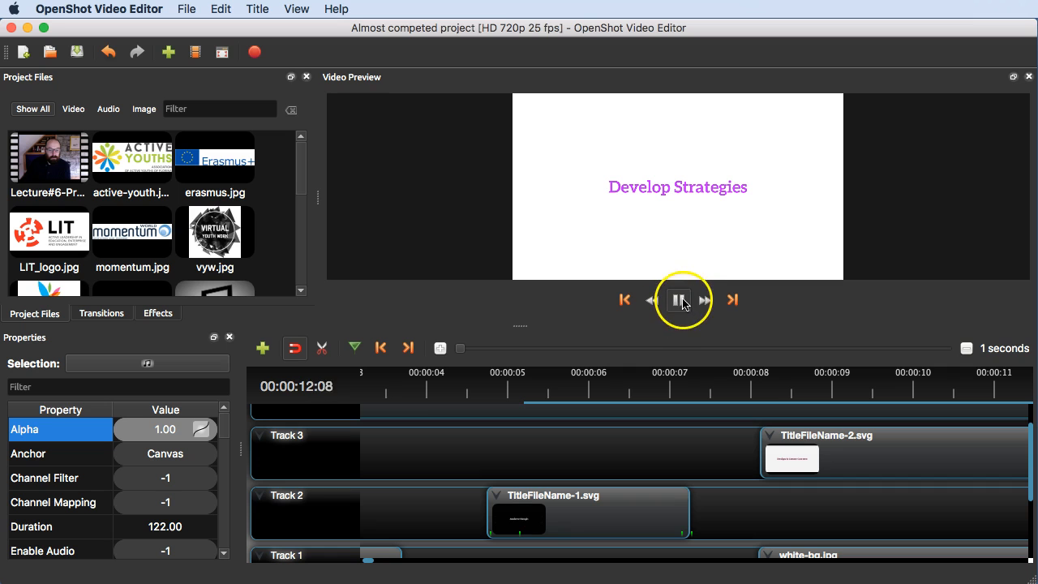
left_click_drag(370, 565, 375, 559)
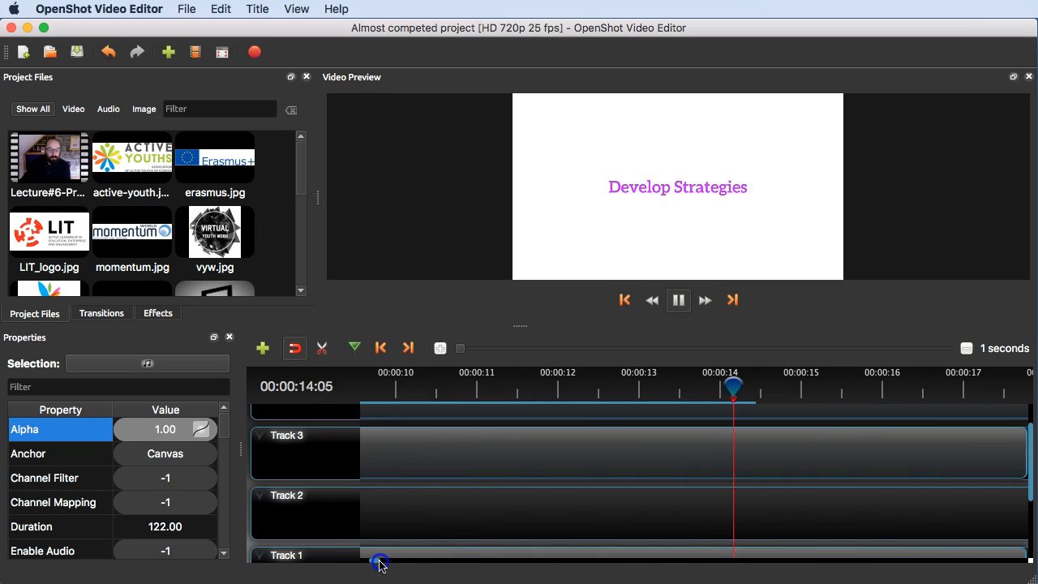
Step: Show the timeline at a 14-second scale and review the remaining titles, backgrounds and lecture clips on all tracks
left_click_drag(460, 348, 468, 348)
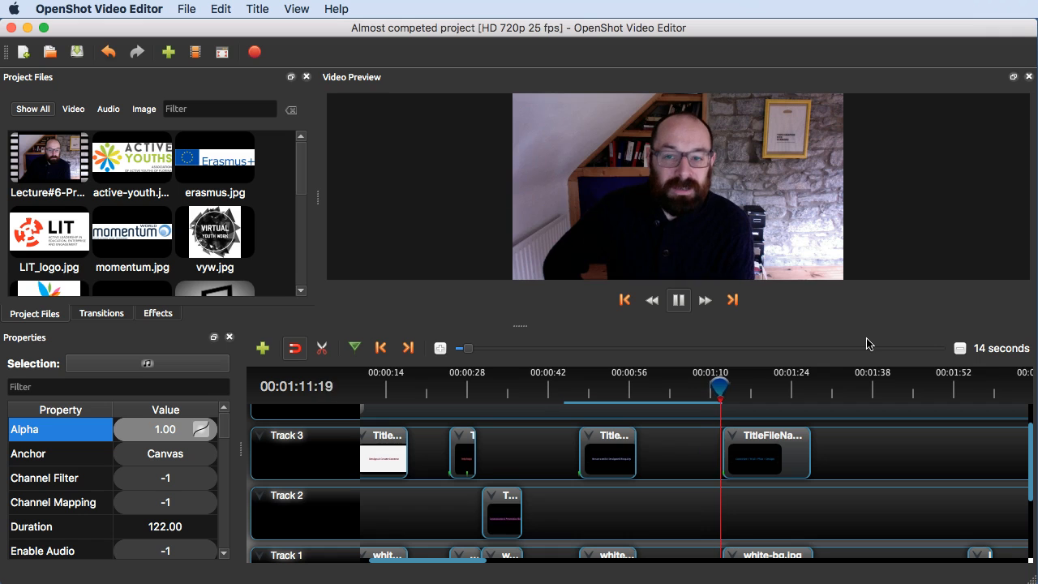
scroll(867, 470, "down", 3)
scroll(869, 468, "up", 3)
scroll(870, 470, "down", 2)
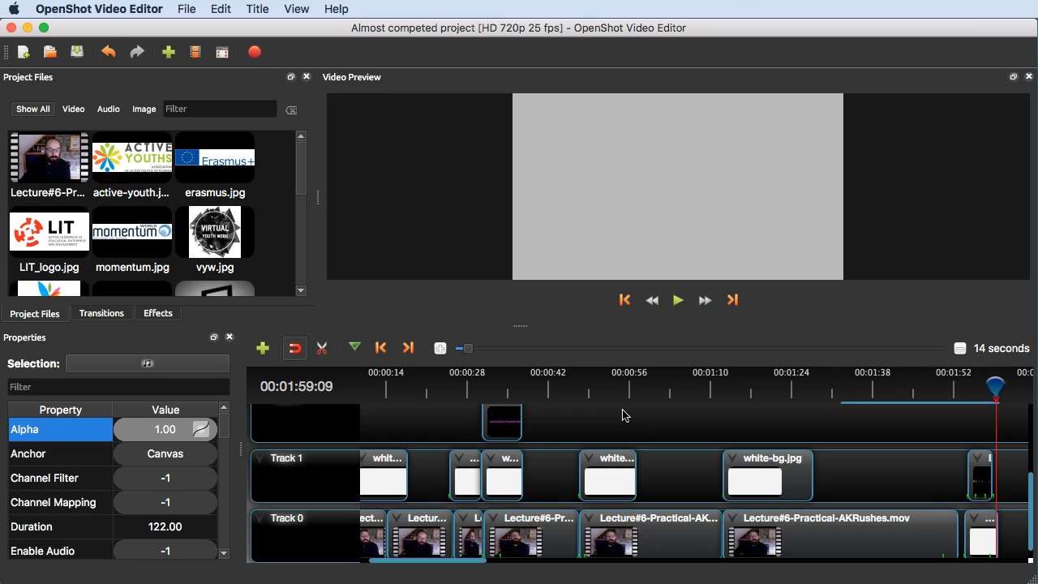
Step: Examine the project at about 24 seconds and at 00:00:05:09, reviewing the clips on all tracks
left_click(444, 389)
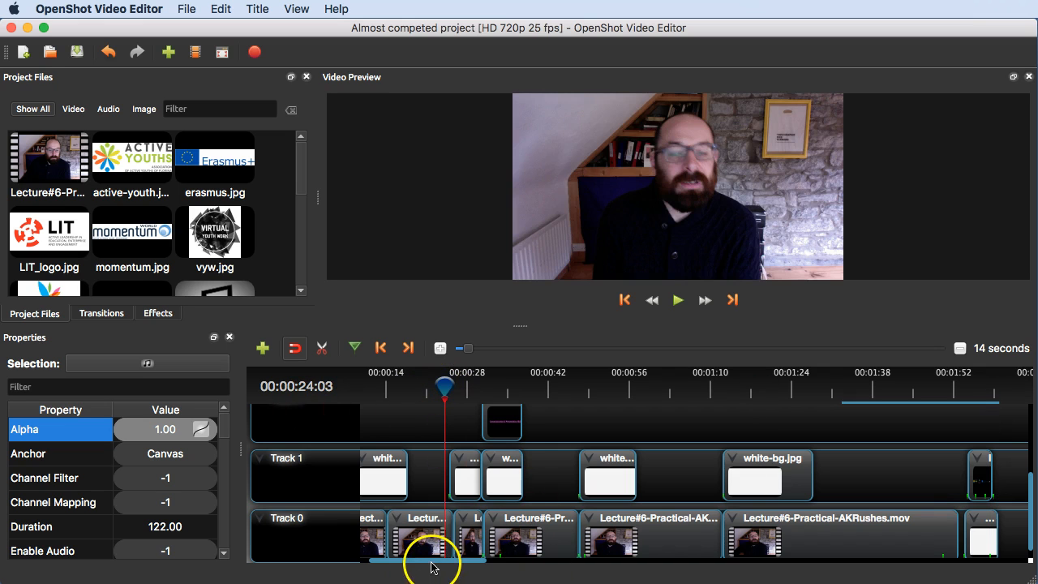
left_click_drag(419, 559, 370, 562)
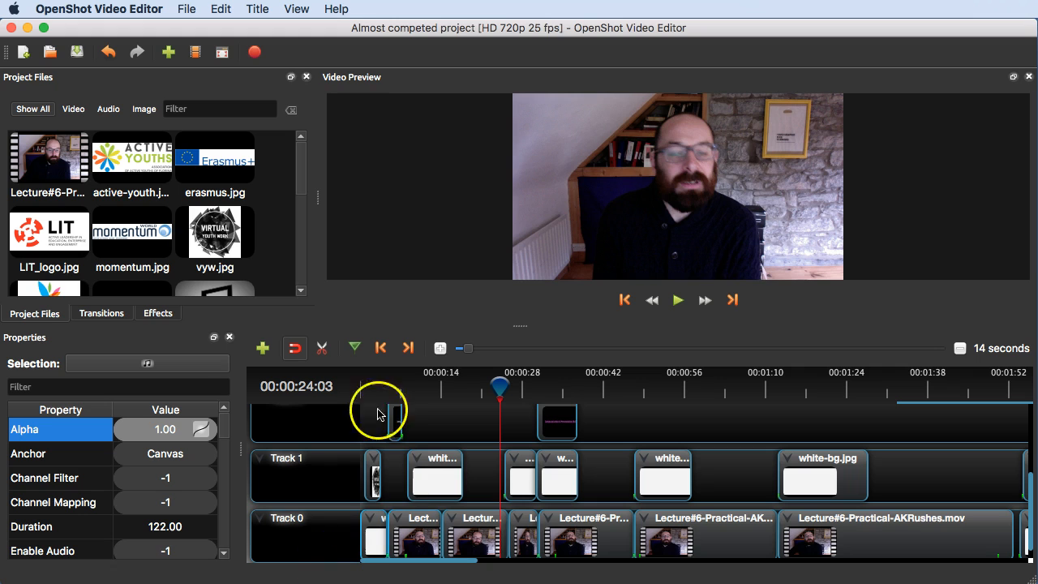
left_click(392, 385)
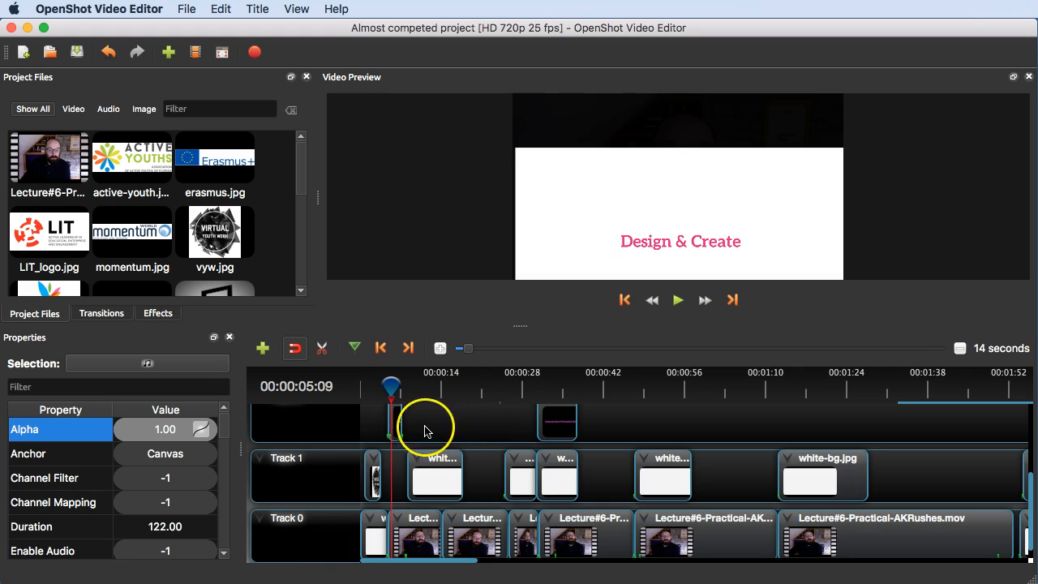
scroll(396, 474, "down", 1)
scroll(395, 474, "up", 3)
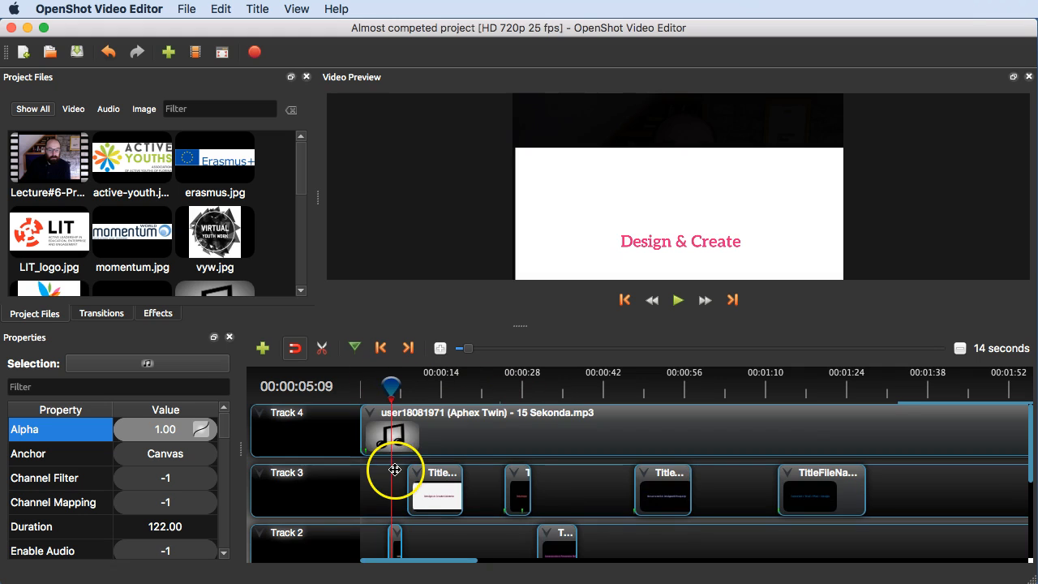
scroll(396, 474, "down", 3)
scroll(396, 473, "up", 3)
scroll(395, 473, "down", 3)
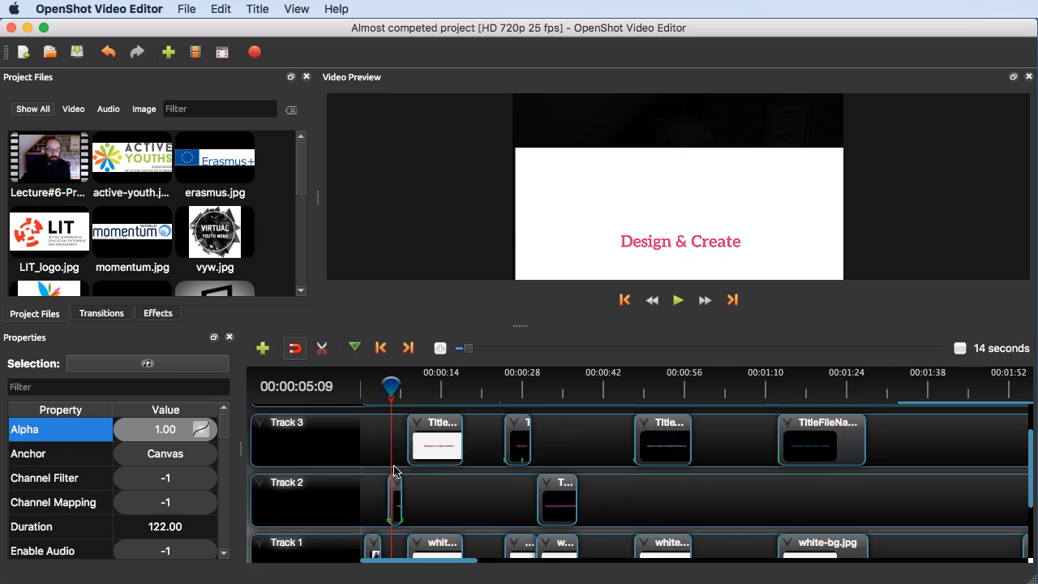
Step: Inspect the TitleFileName-1.svg clip on Track 2 and its neighbouring clips around 5 seconds at a 1-second timeline scale
left_click_drag(454, 349, 459, 349)
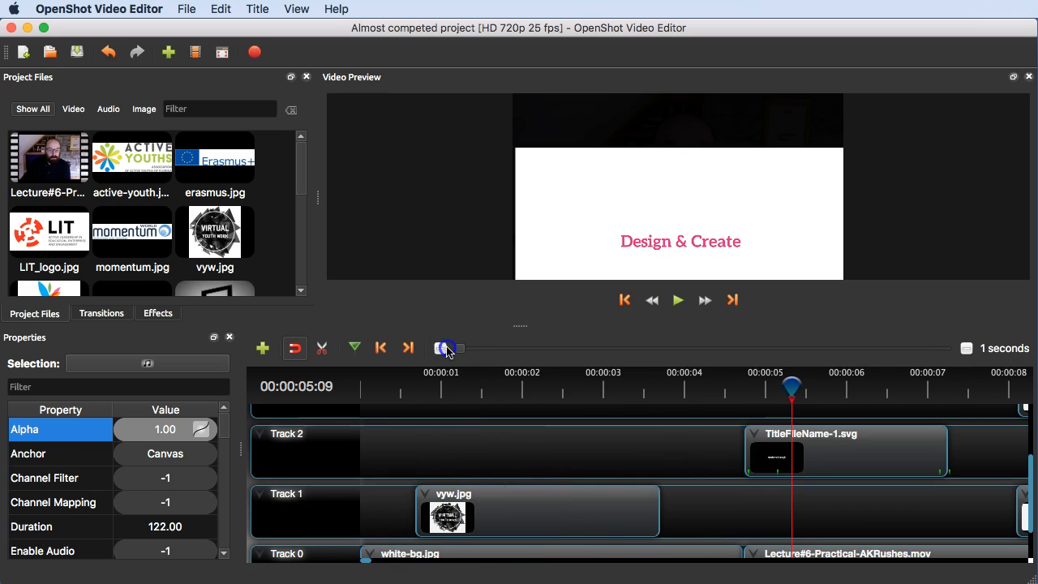
left_click(785, 448)
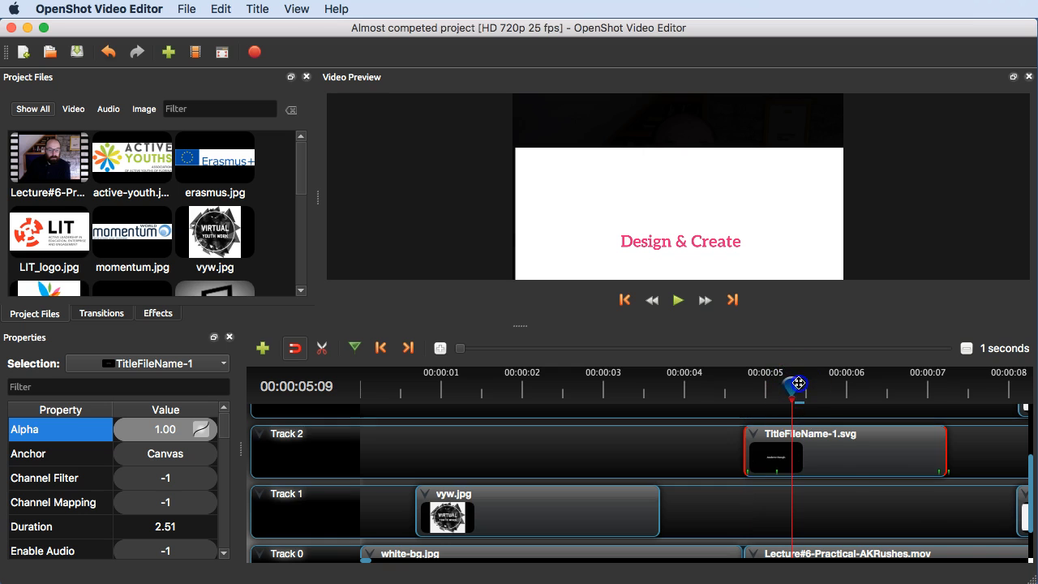
scroll(933, 512, "up", 3)
scroll(951, 510, "down", 4)
scroll(948, 506, "up", 4)
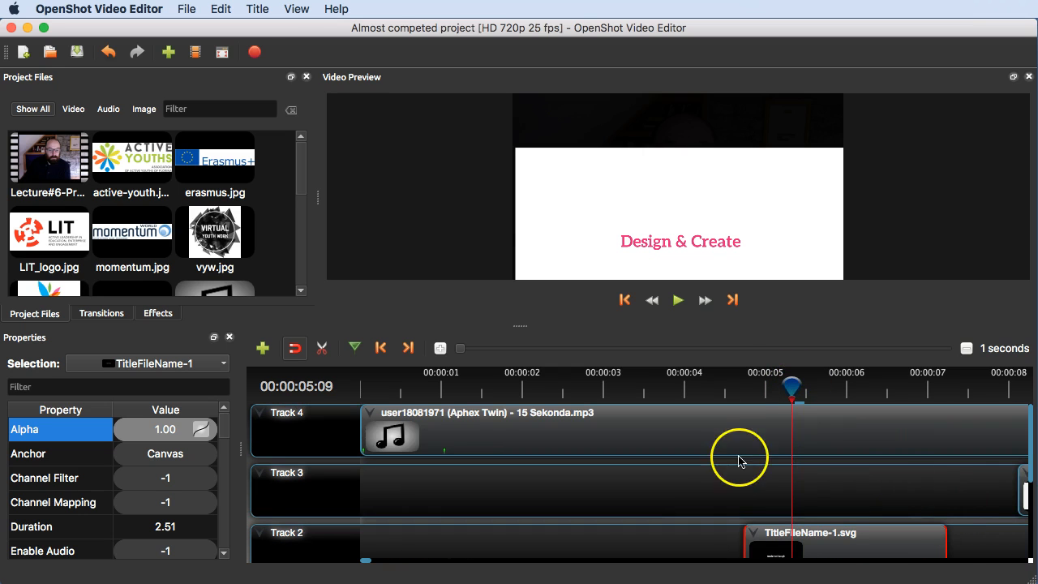
left_click(724, 388)
left_click(788, 387)
scroll(992, 507, "down", 4)
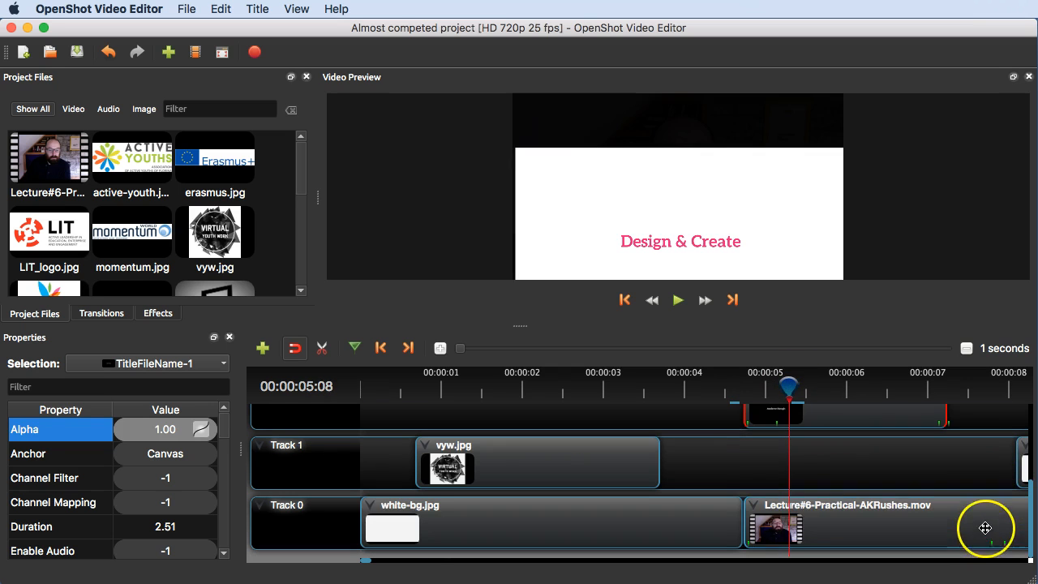
scroll(738, 451, "up", 3)
scroll(740, 454, "down", 3)
scroll(744, 458, "up", 2)
Step: Try moving the TitleFileName-1.svg clip on Track 2 earlier, then so that it starts at about 4.6 seconds
left_click_drag(796, 486, 651, 484)
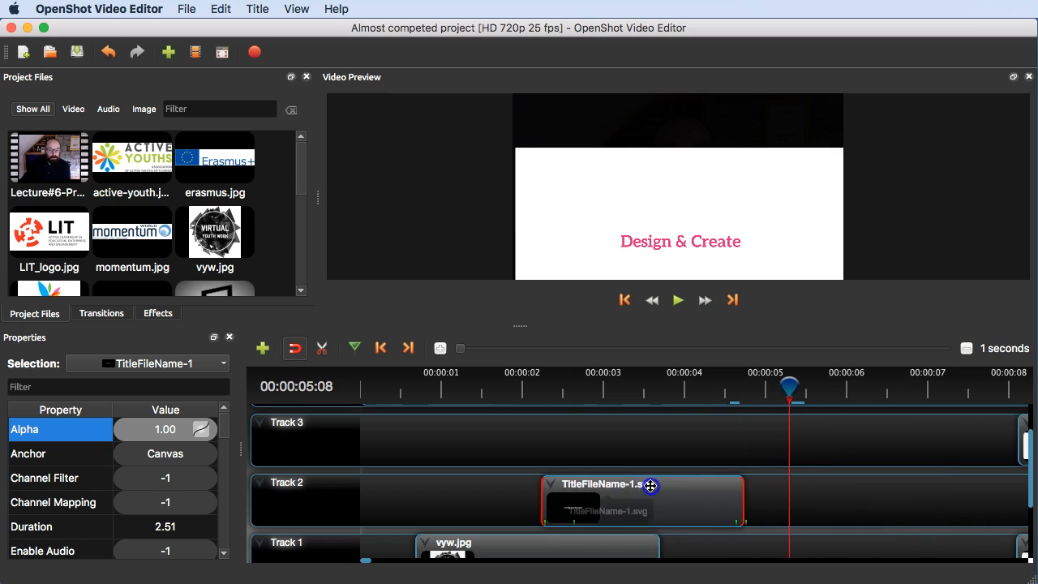
left_click_drag(811, 382, 667, 394)
left_click_drag(668, 493, 884, 494)
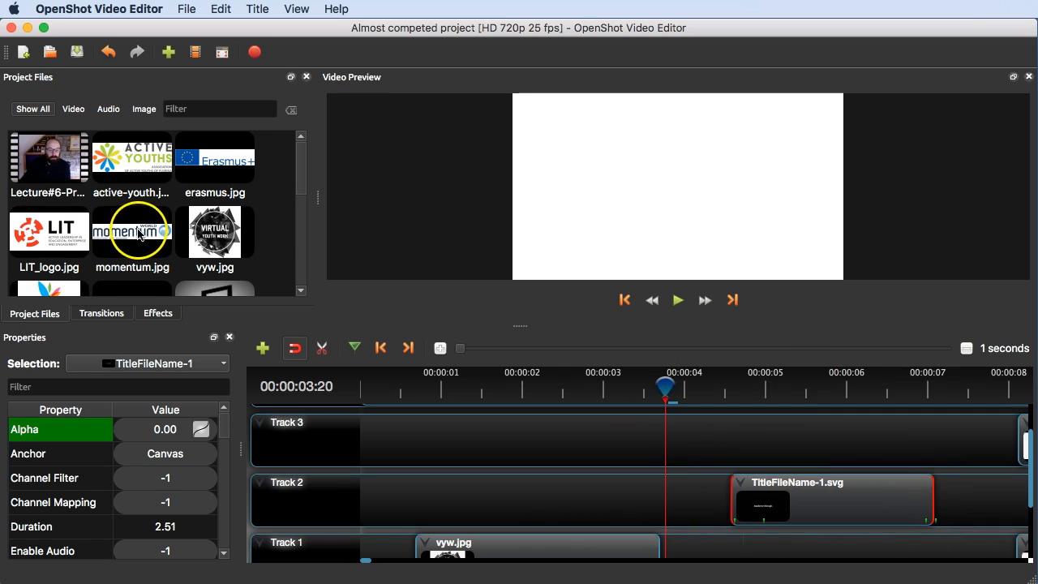
Step: Add the existing name title from the project files to Track 3 at about 1.4 seconds and preview 00:00:02:18
scroll(138, 233, "down", 5)
scroll(140, 228, "up", 4)
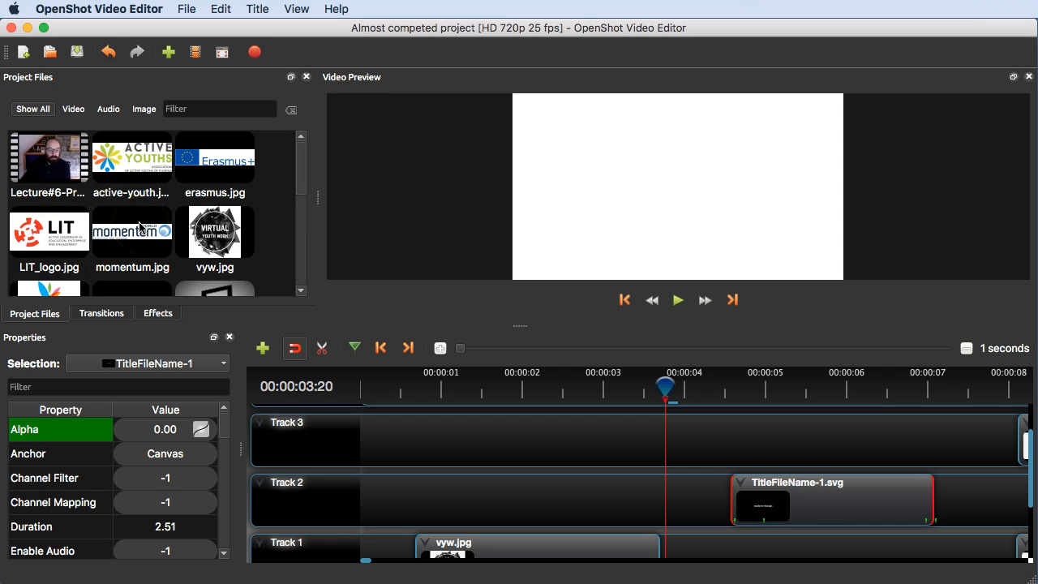
scroll(140, 227, "down", 3)
left_click_drag(140, 154, 492, 406)
left_click_drag(625, 389, 576, 390)
Step: Delete the TitleFileName-1.svg clips from Track 2 and Track 3
left_click(863, 508)
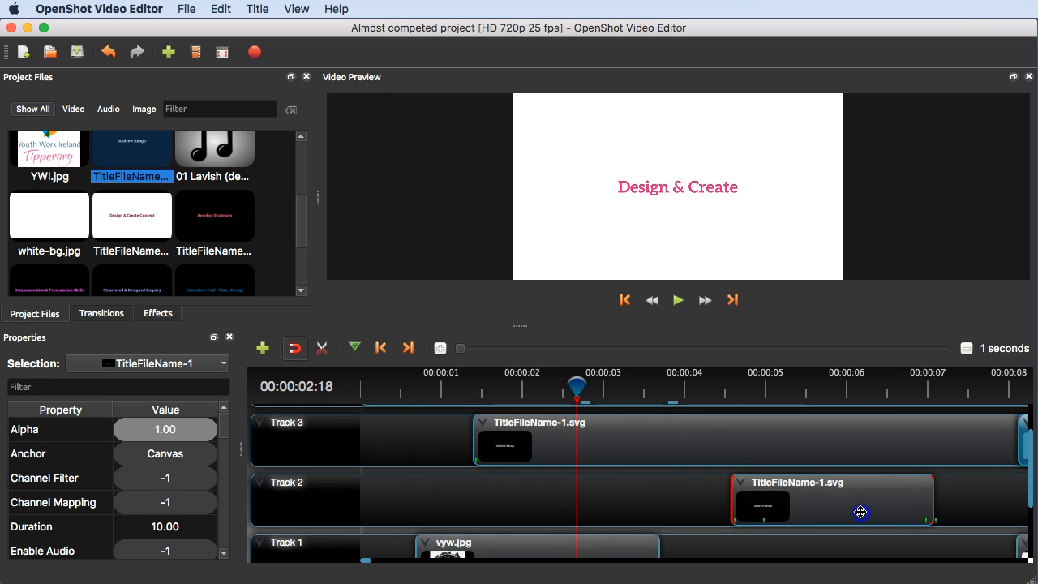
key("Delete")
left_click(827, 445)
key("Delete")
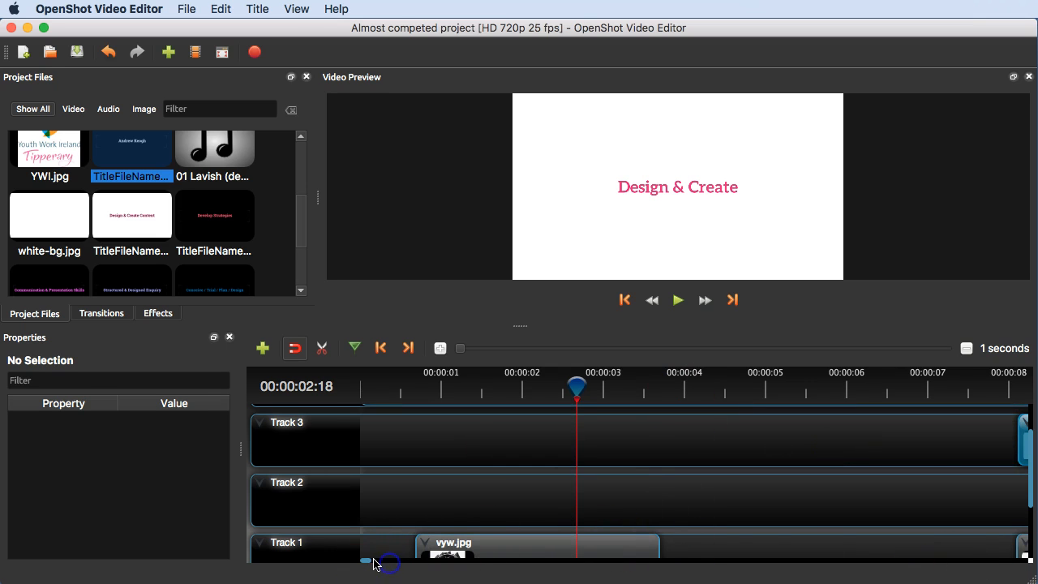
Step: Set the timeline scale to 5 seconds and play the opening up to about 00:00:06:22
scroll(374, 561, "right", 5)
scroll(445, 433, "left", 3)
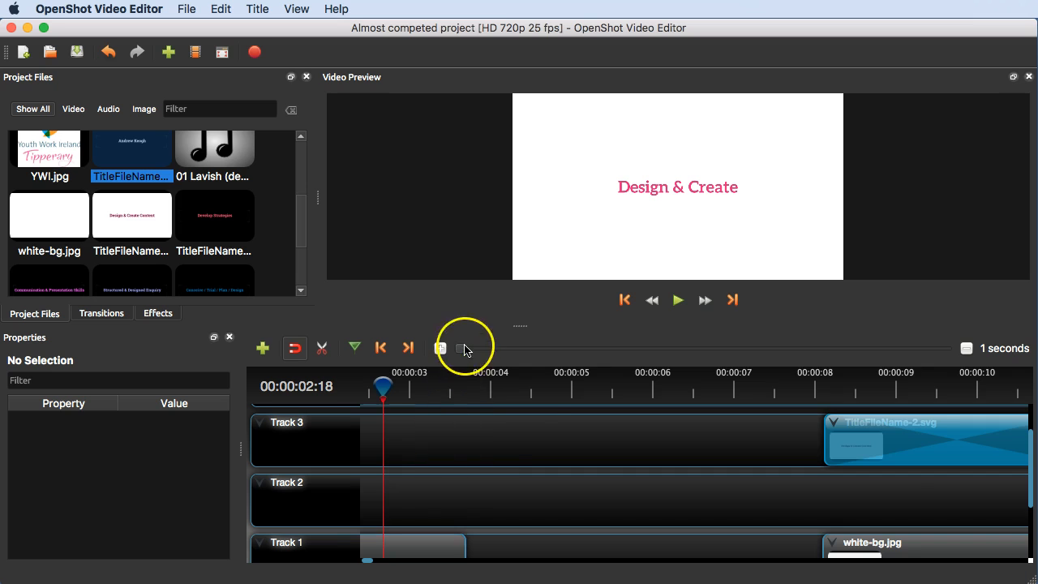
left_click_drag(466, 348, 474, 349)
left_click(426, 544)
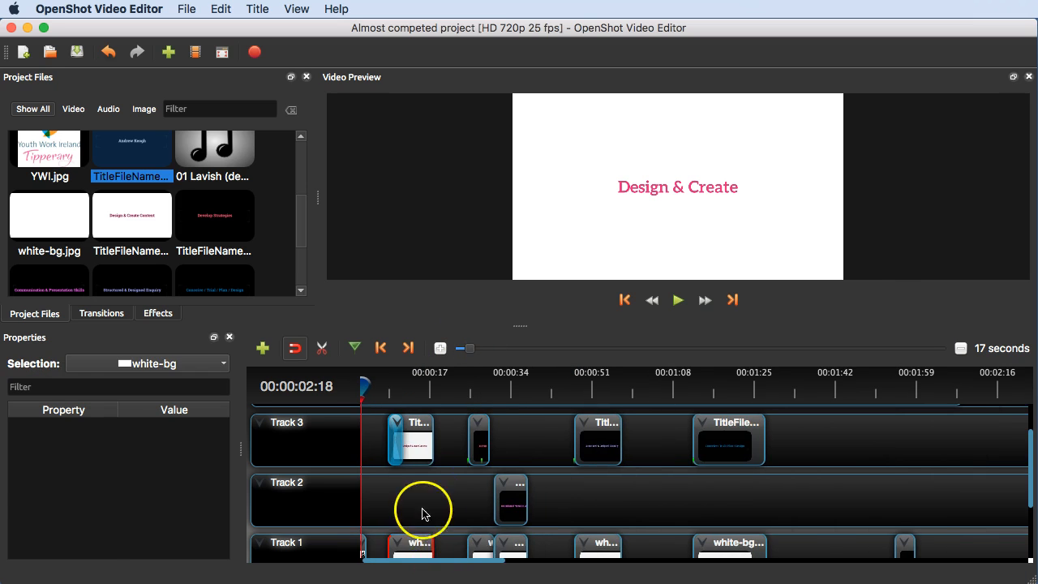
left_click(448, 516)
left_click_drag(466, 350, 462, 350)
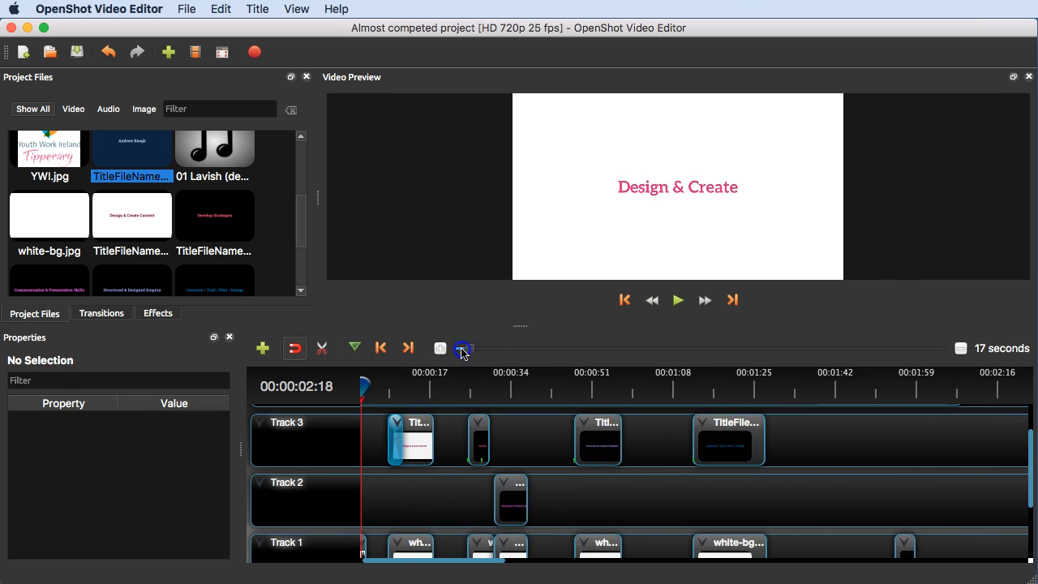
scroll(527, 509, "down", 2)
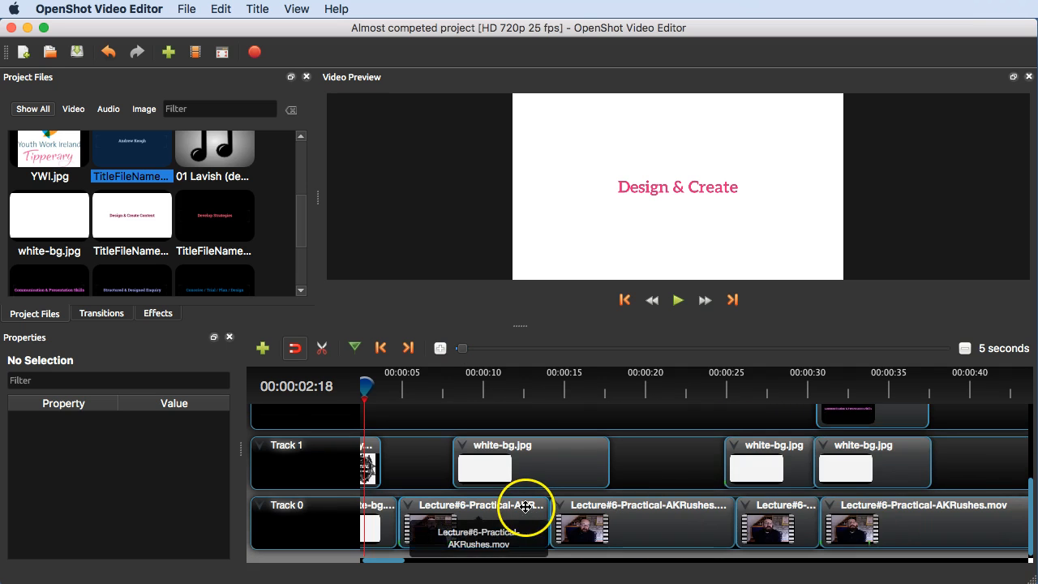
left_click(400, 386)
left_click(369, 387)
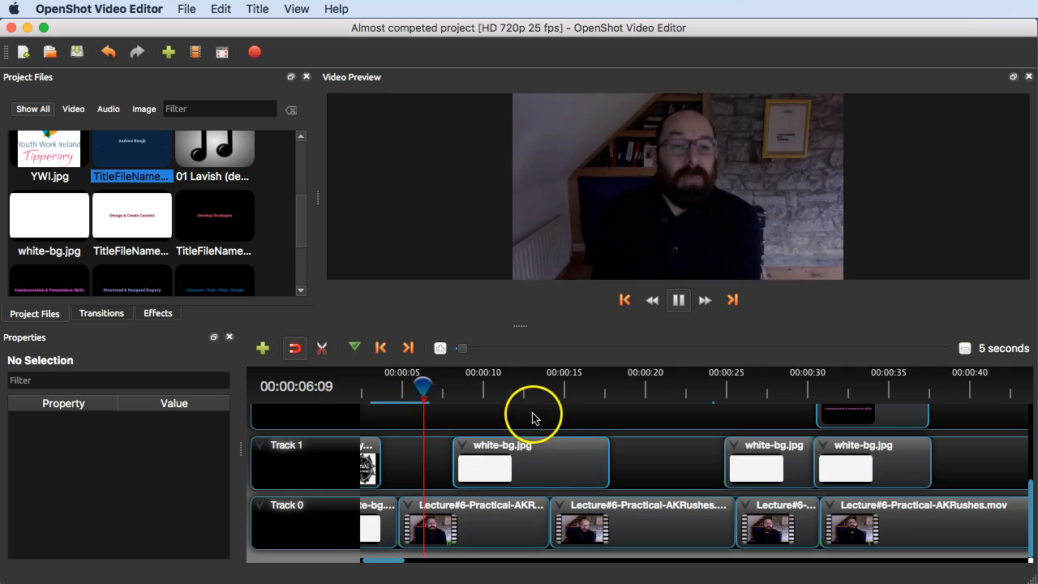
key("space")
scroll(246, 211, "up", 5)
left_click(37, 168)
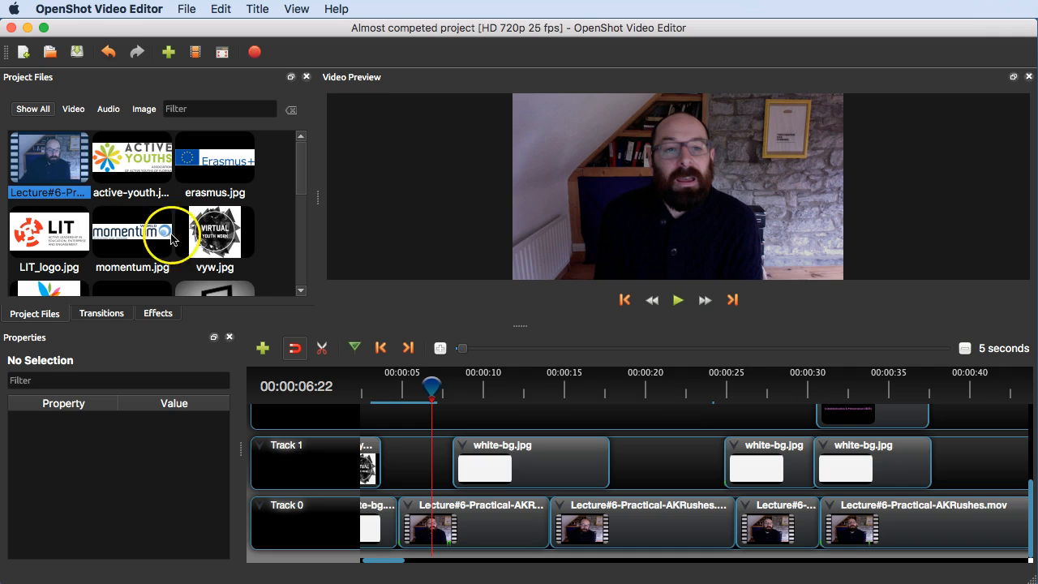
scroll(450, 434, "up", 3)
scroll(450, 439, "down", 3)
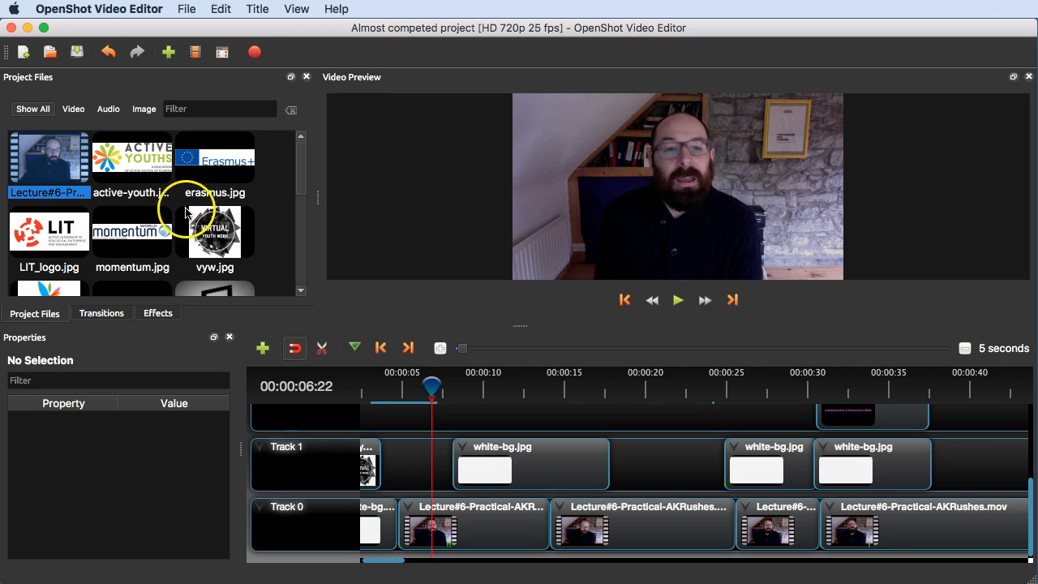
Step: Start a new title from the Camera border template with the speaker's full name as Line 1
left_click(258, 10)
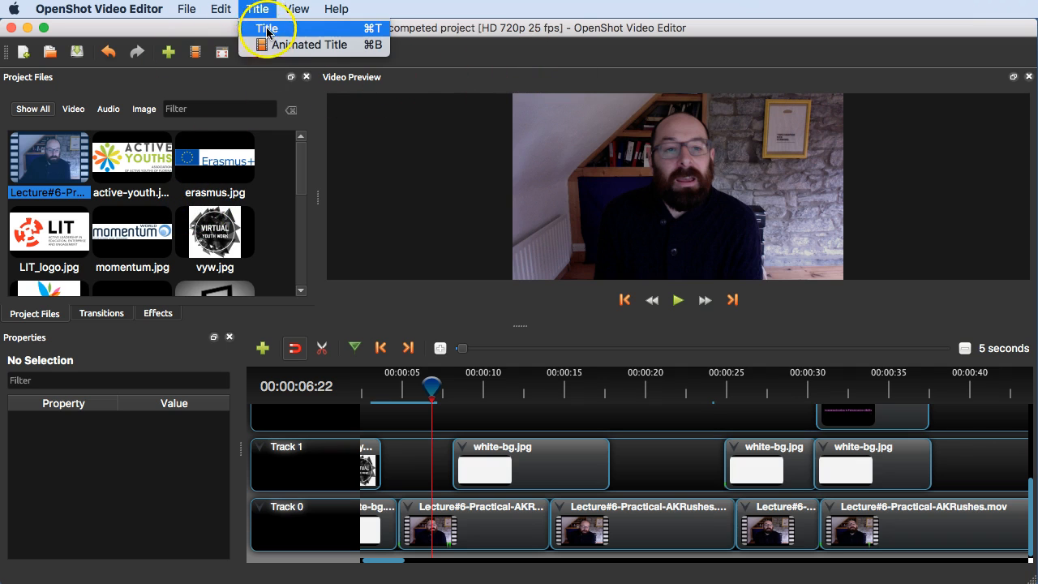
left_click(282, 28)
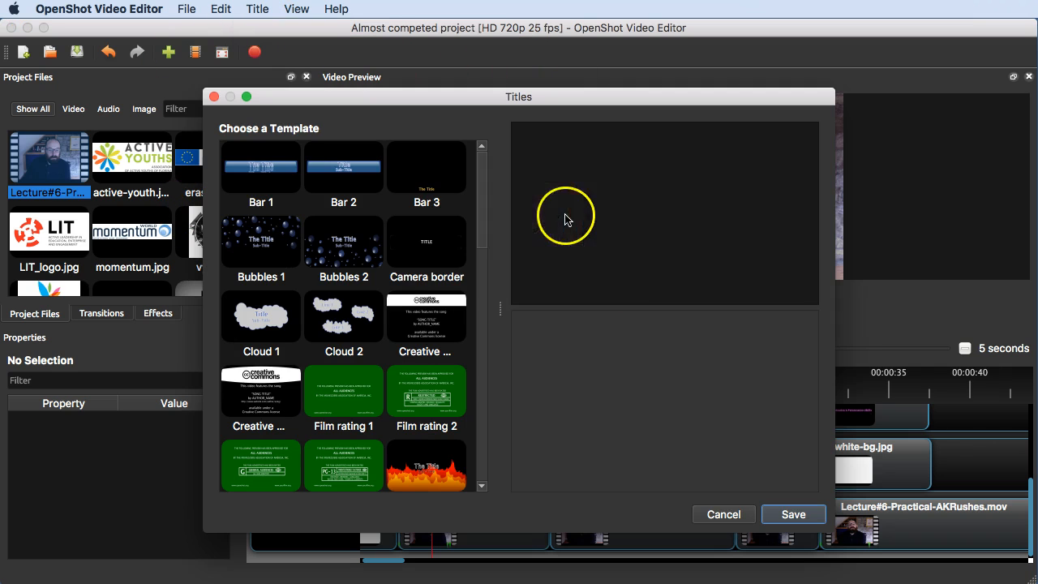
left_click(425, 254)
left_click_drag(661, 360, 566, 361)
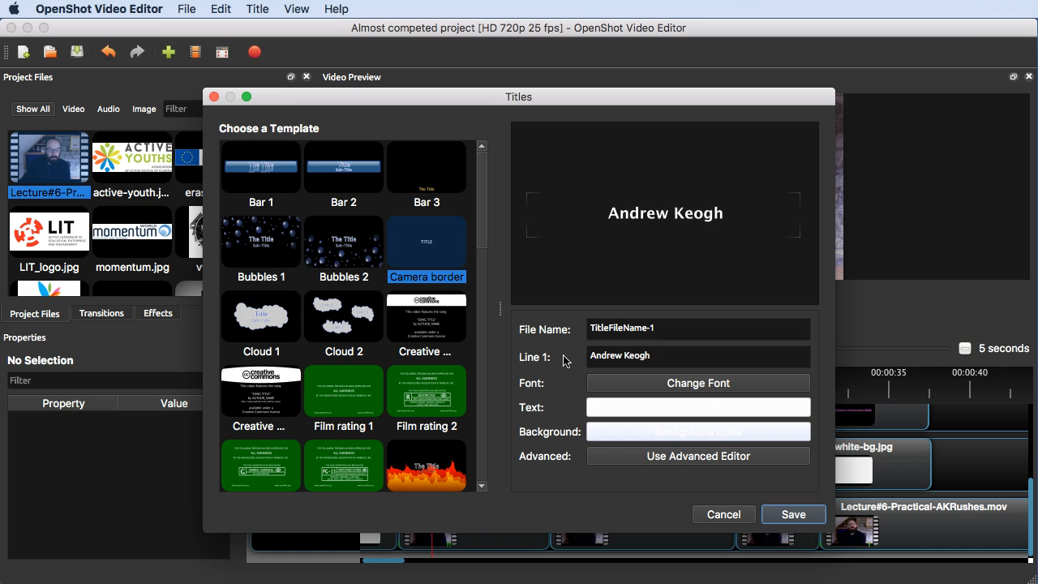
Step: Change the title's font to a slab-serif family at size 12
left_click(655, 385)
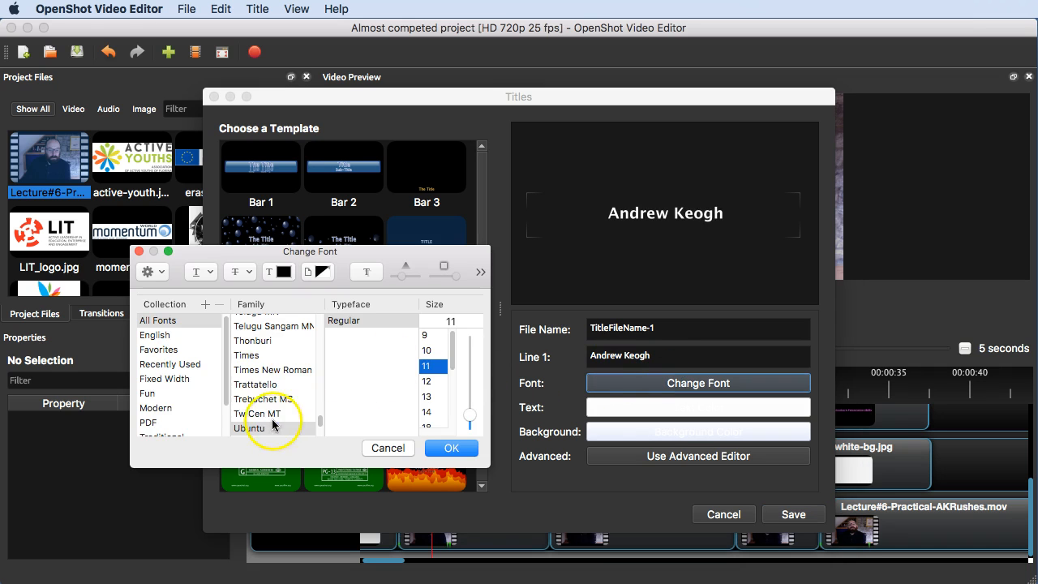
scroll(282, 397, "up", 5)
scroll(270, 354, "up", 15)
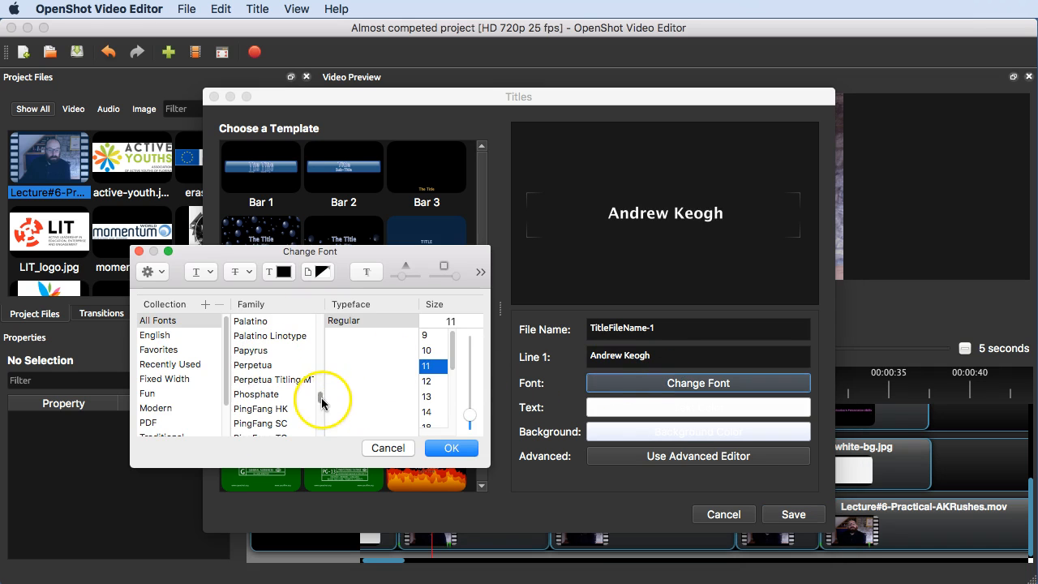
left_click(243, 393)
left_click(345, 320)
left_click(337, 379)
left_click(429, 381)
left_click(451, 448)
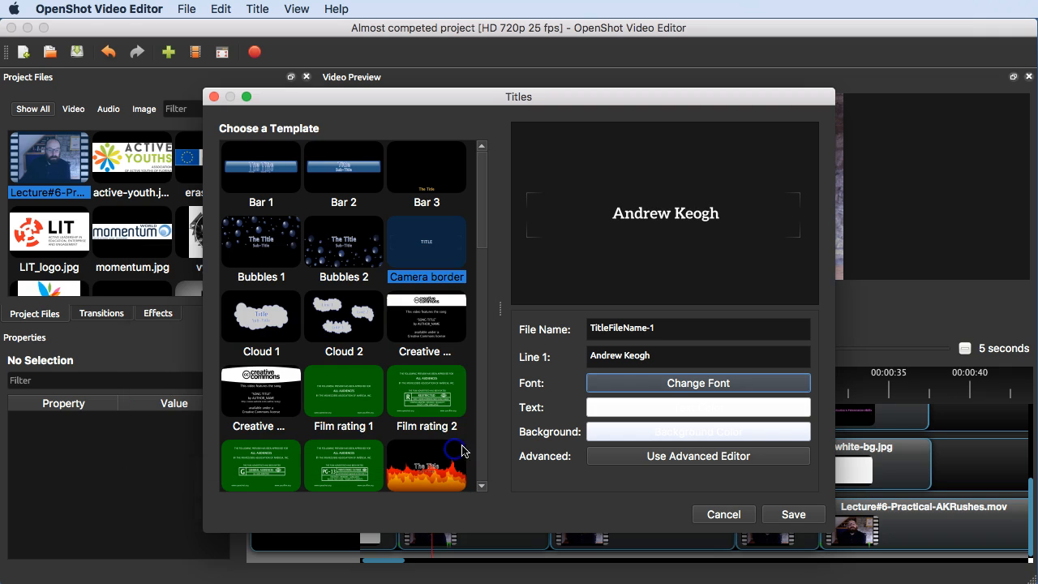
Step: Set the title's text colour to black and save the title as TitleFileName-1
left_click(678, 408)
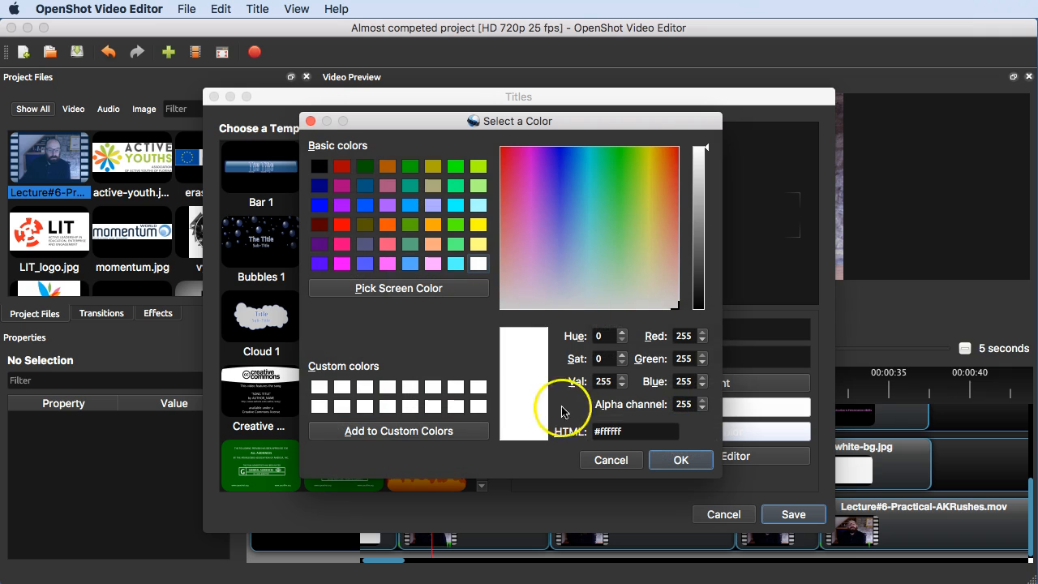
left_click(687, 459)
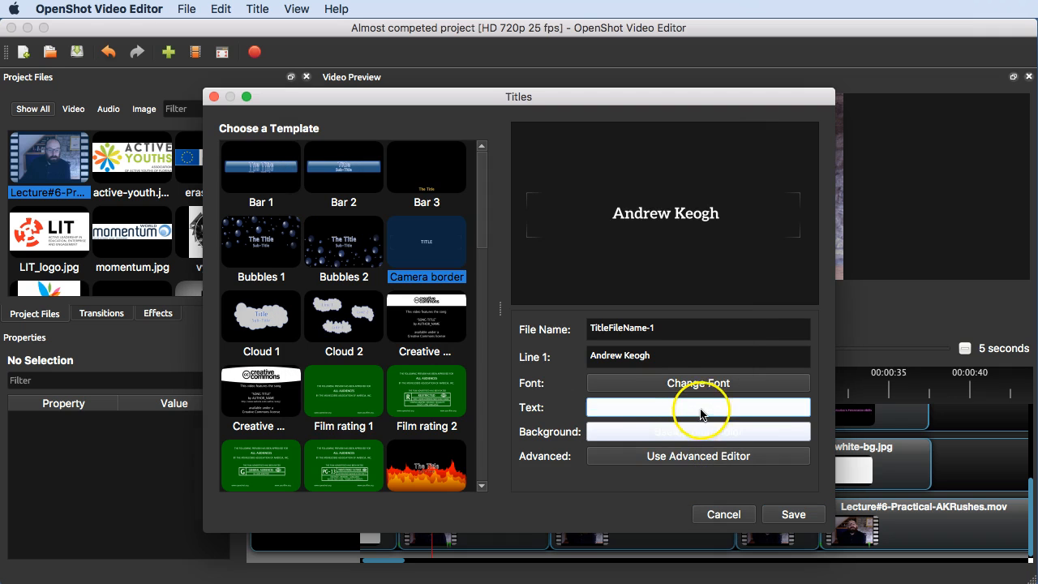
left_click(687, 407)
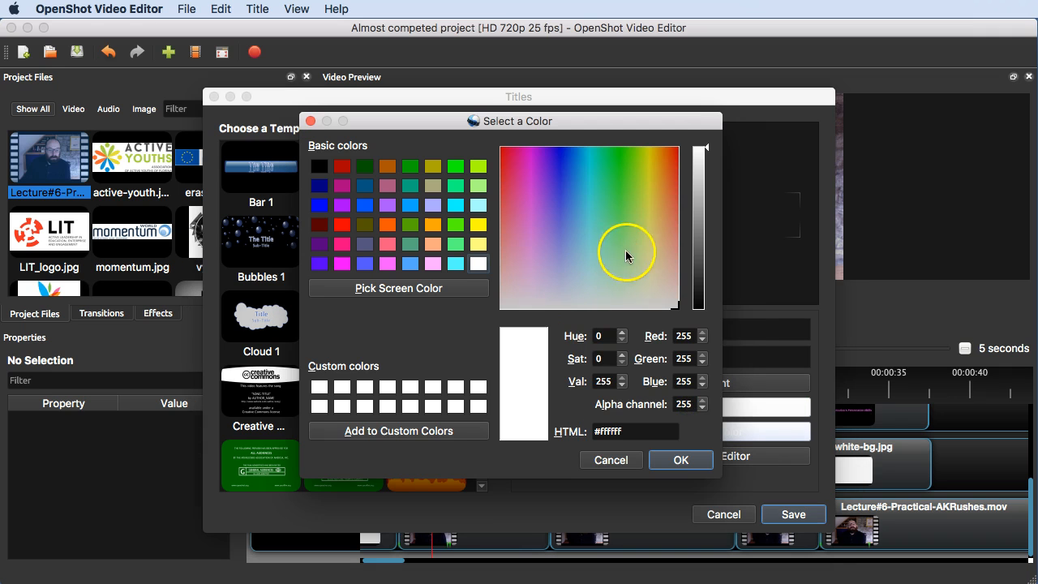
left_click_drag(696, 305, 702, 326)
left_click(684, 460)
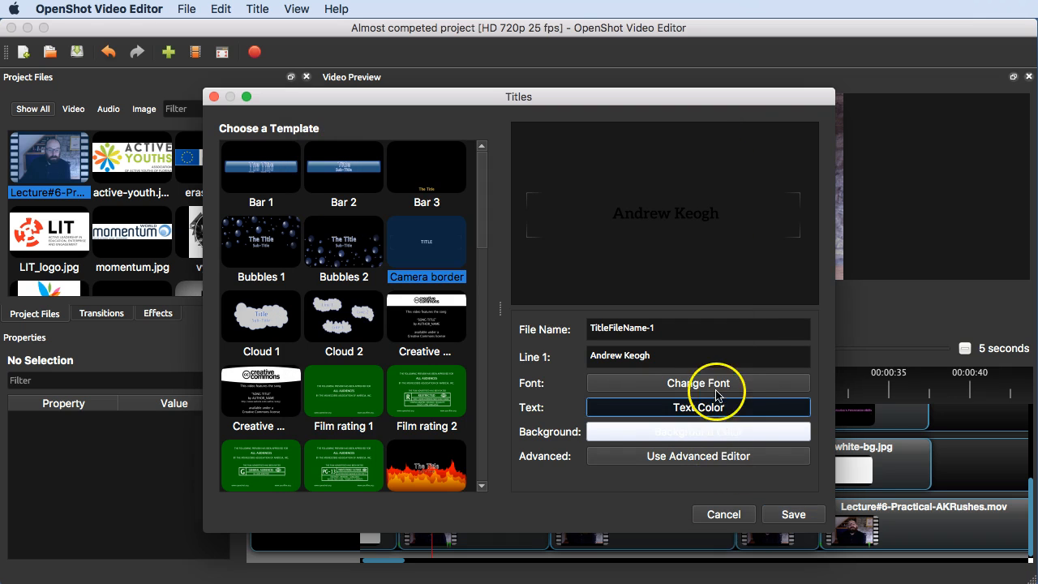
left_click(791, 514)
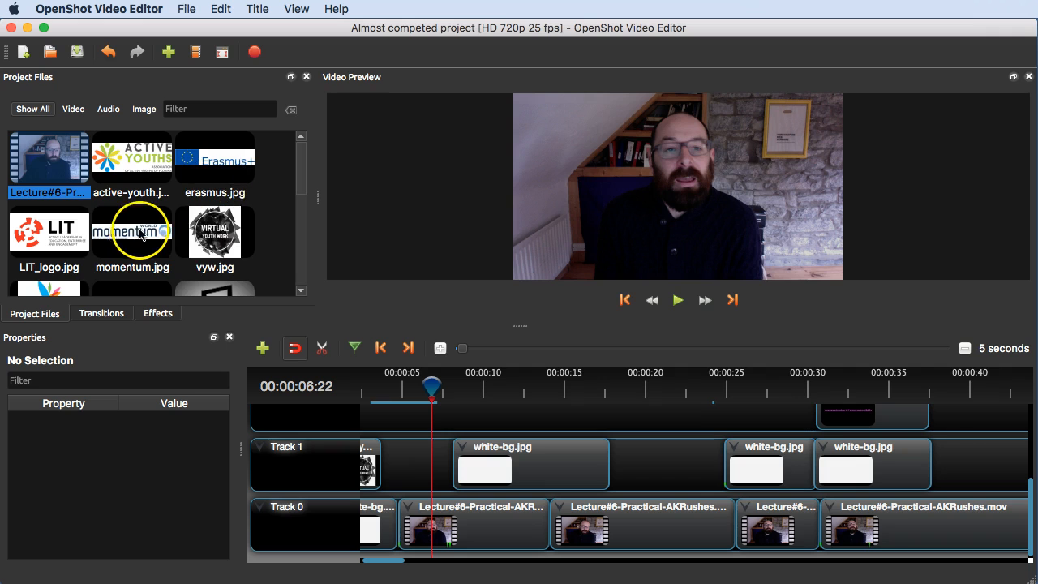
Step: Place the newly created name title from the project files on Track 2, starting at about 6 seconds
scroll(128, 232, "down", 5)
scroll(130, 235, "up", 5)
scroll(146, 231, "down", 5)
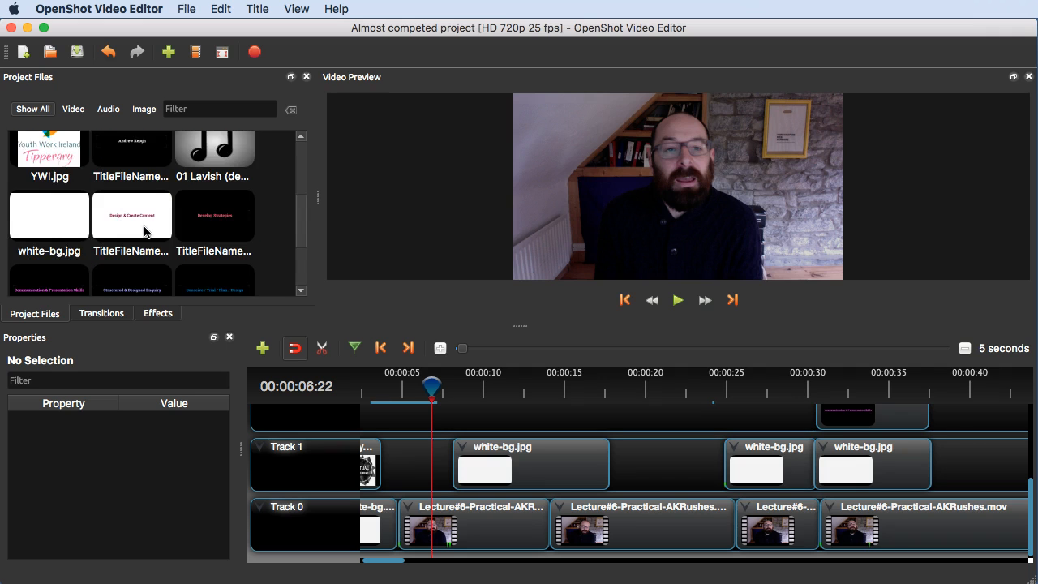
left_click_drag(208, 245, 452, 386)
Step: Select the first white-bg.jpg clip on Track 1 and preview the video at about 17, 27 and 33 seconds
left_click(511, 446)
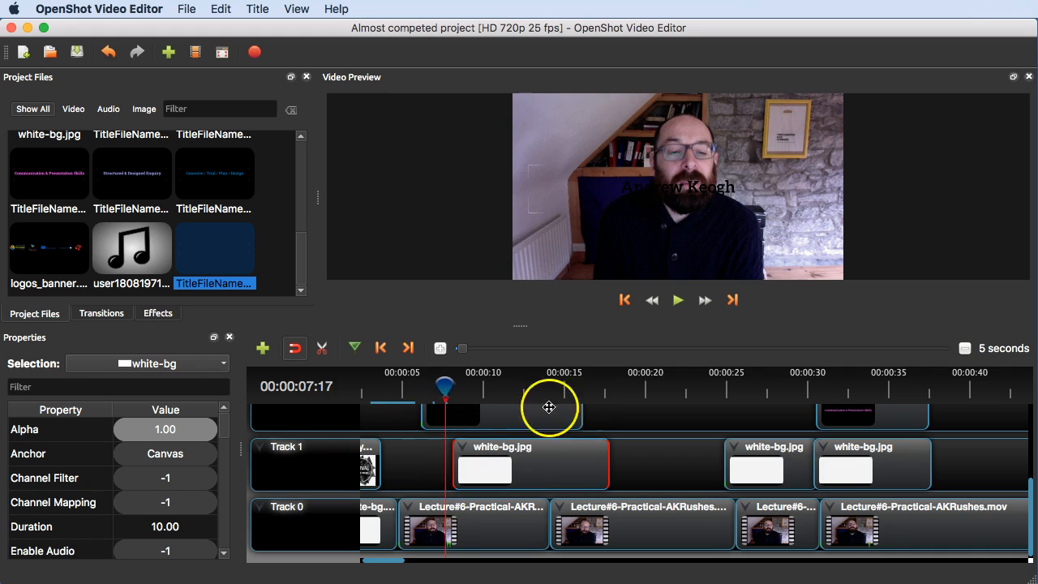
left_click(593, 388)
left_click(758, 378)
left_click(864, 395)
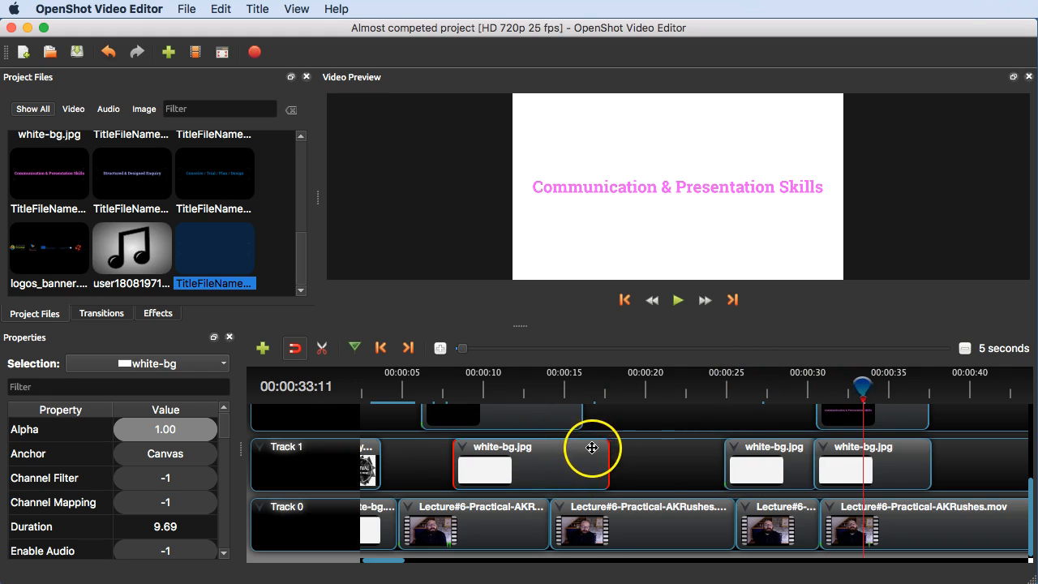
Step: Delete the selected white-bg.jpg clip from Track 1 and preview the video at about 9.5 seconds
key("Delete")
left_click(474, 378)
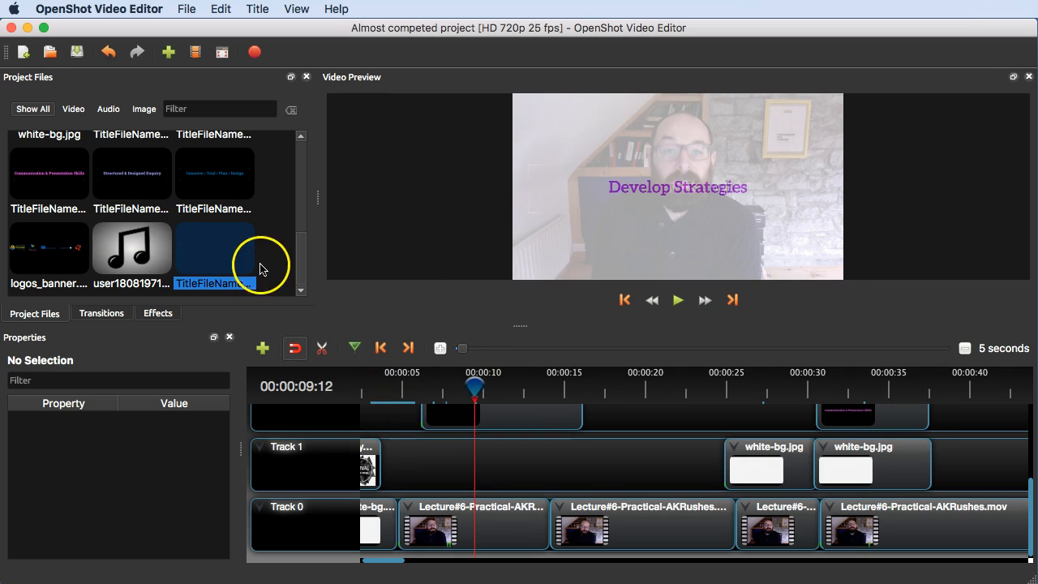
Step: Edit the name title in the project files, set its background to opaque white (#ffffff, alpha 255), and save it
right_click(216, 250)
left_click(254, 301)
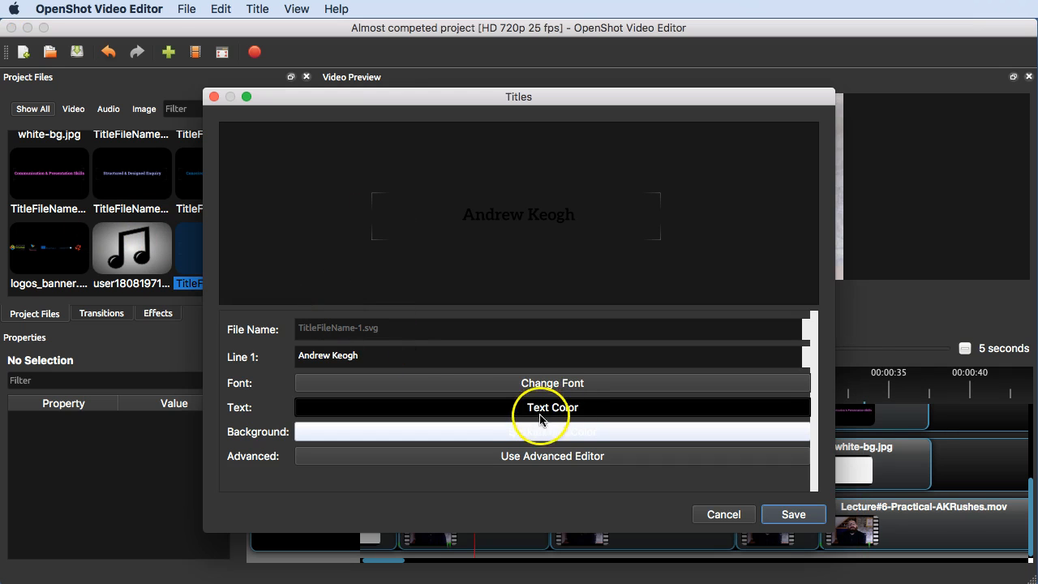
left_click(540, 435)
left_click_drag(593, 273, 683, 320)
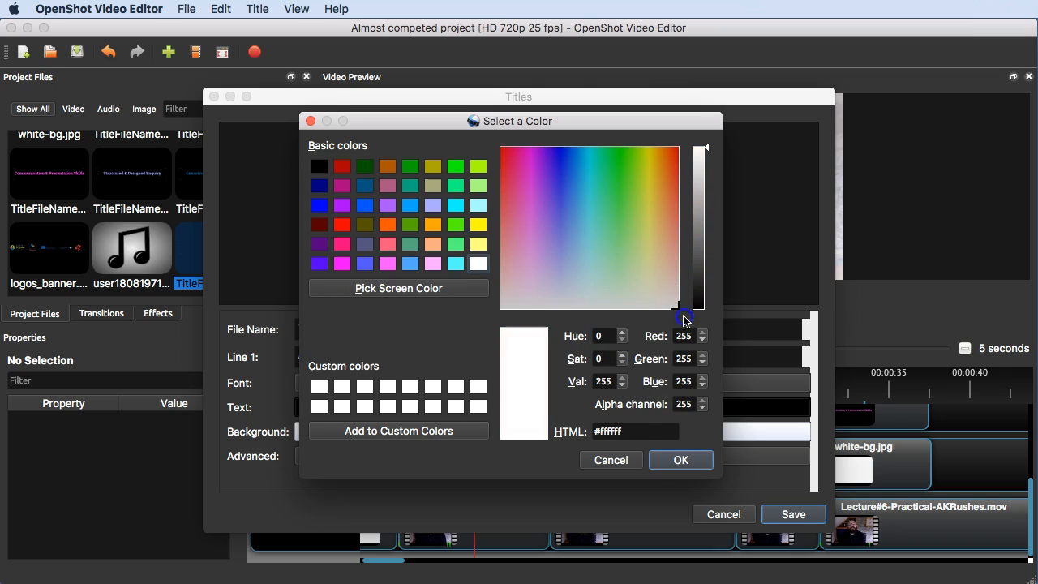
left_click(680, 459)
left_click(770, 514)
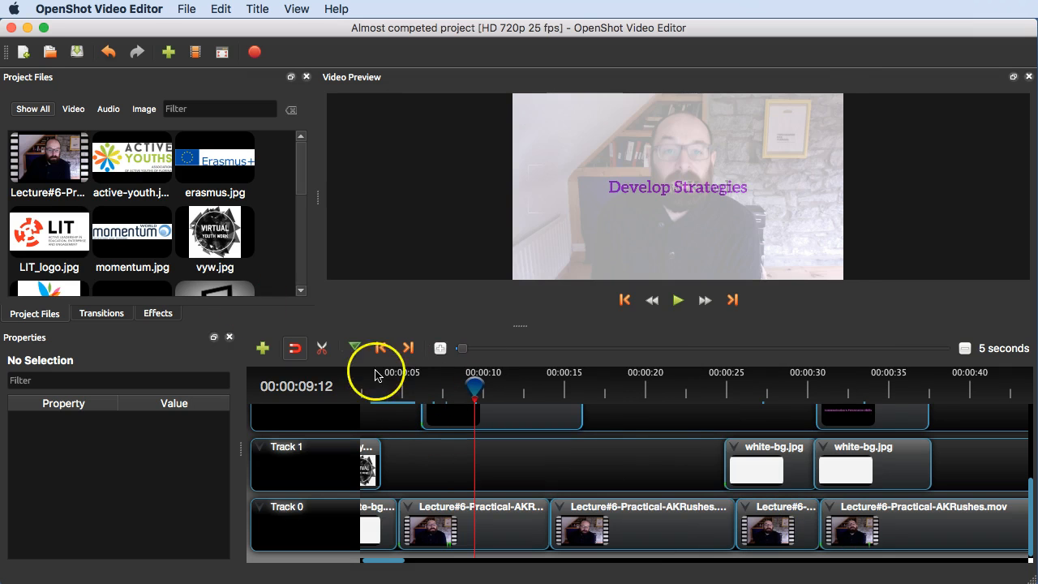
Step: Place the updated name title on Track 3 at about 6 seconds and delete the old name title clip from Track 2
scroll(216, 231, "down", 5)
left_click_drag(372, 323, 415, 451)
left_click_drag(510, 409, 518, 405)
left_click(509, 482)
key("Delete")
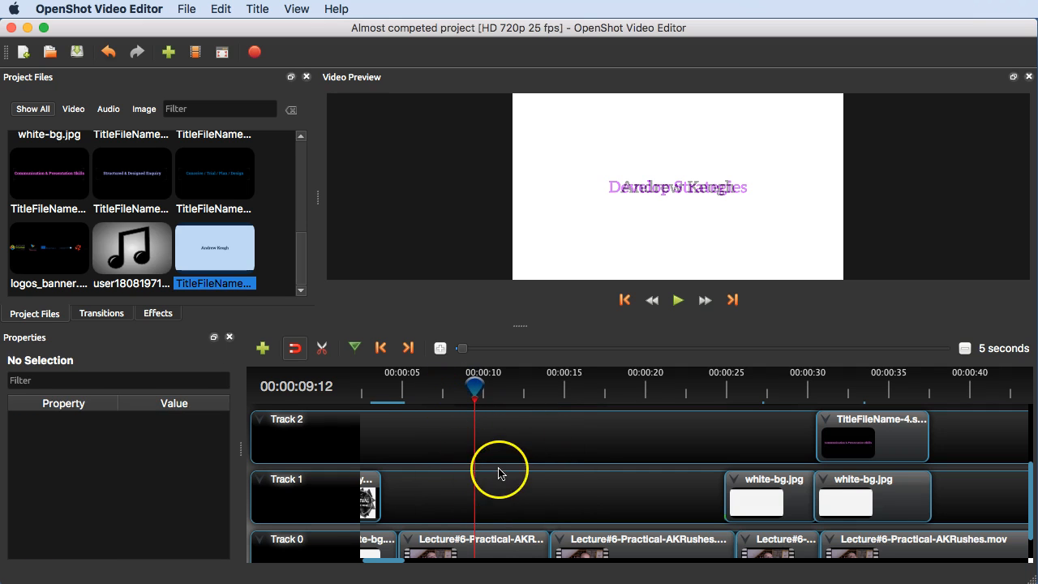
Step: Move the TitleFileName-2.svg clip from Track 3 to Track 2, starting at about 16 seconds
scroll(499, 472, "up", 3)
scroll(521, 491, "down", 3)
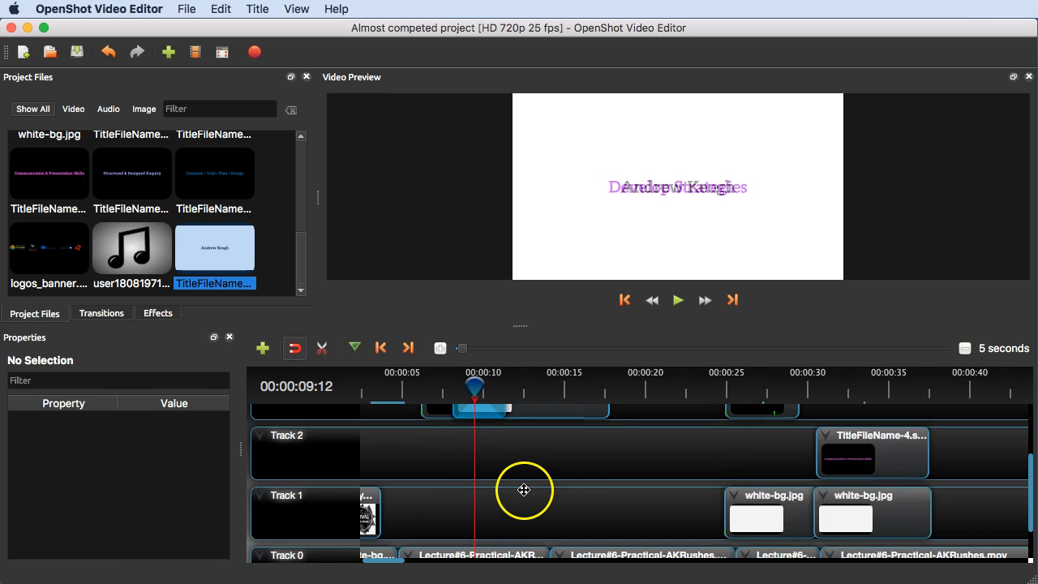
scroll(525, 493, "up", 1)
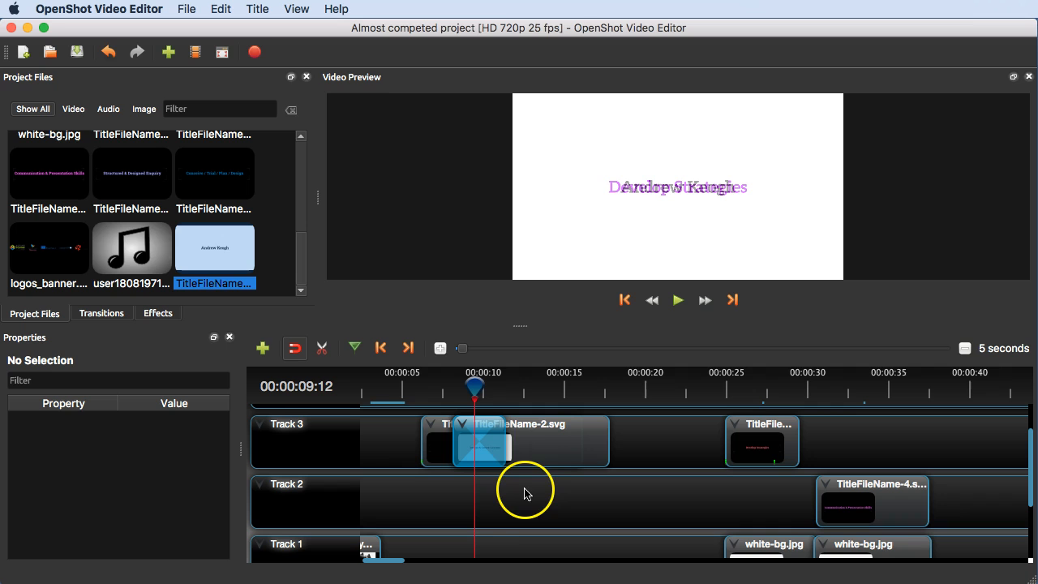
left_click(531, 443)
left_click_drag(562, 445, 660, 505)
Step: Delete the name title clip and overlapping transition from Track 3, and place the updated name title on Track 2 at about 6 seconds
left_click_drag(549, 377, 506, 387)
left_click(535, 433)
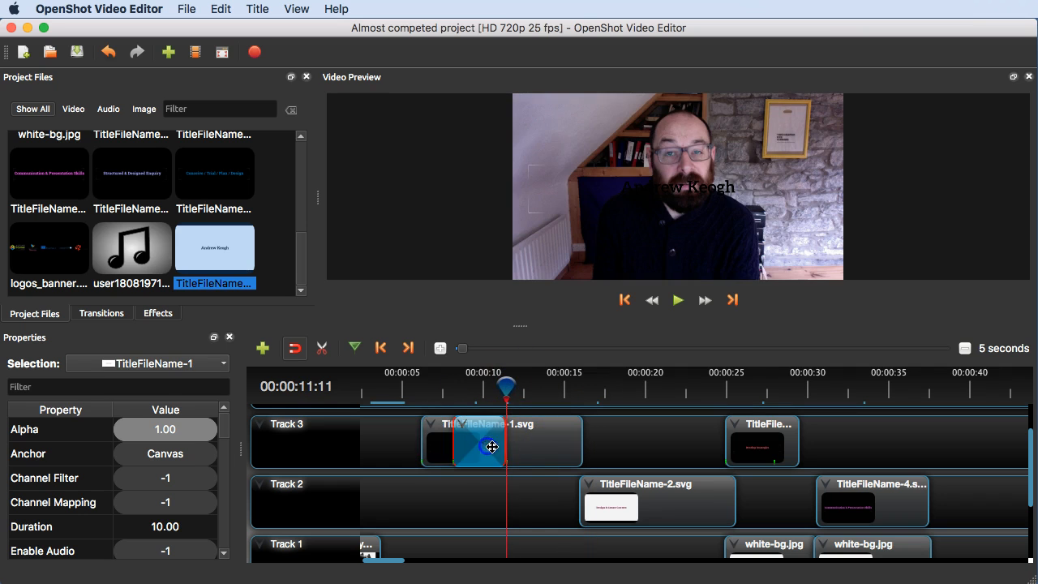
left_click_drag(491, 447, 519, 447)
key("Delete")
left_click_drag(217, 252, 412, 460)
Step: Play the video from about 10 seconds to check the name title, and stop at about 12.5 seconds
left_click(482, 393)
key("space")
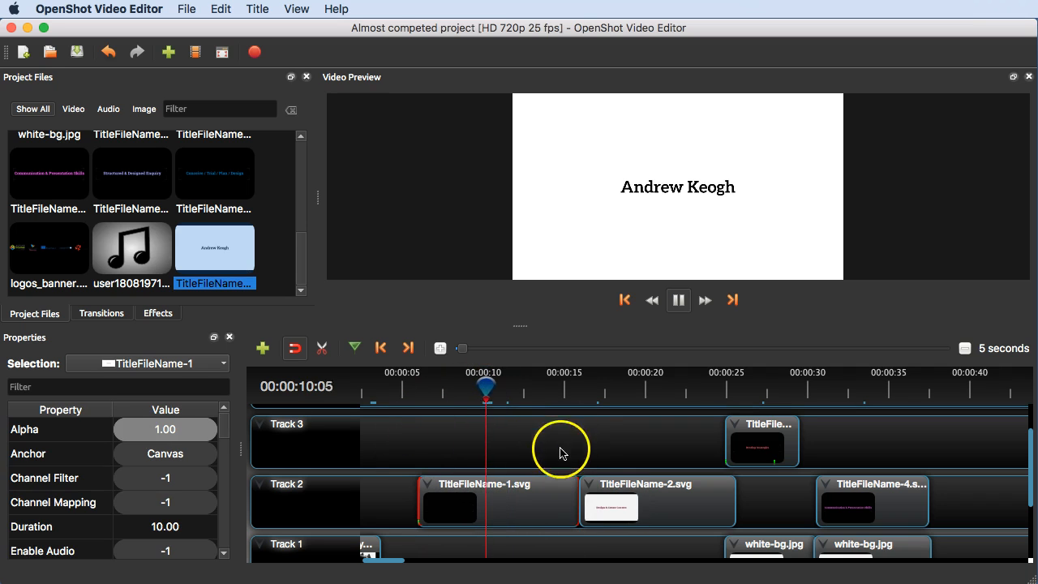
key("space")
Step: Open the name title in the project files for editing
right_click(225, 256)
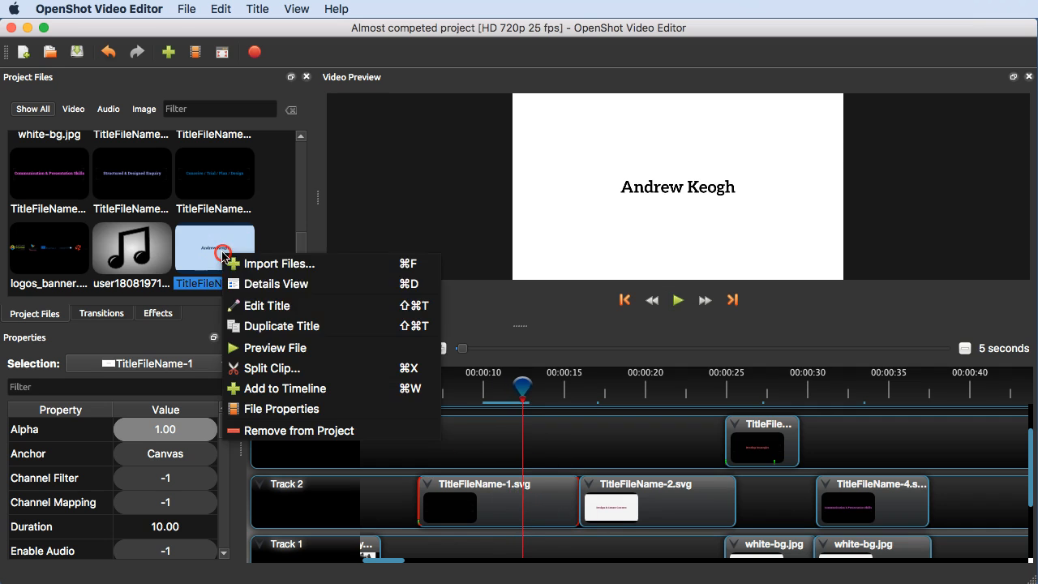
left_click(267, 306)
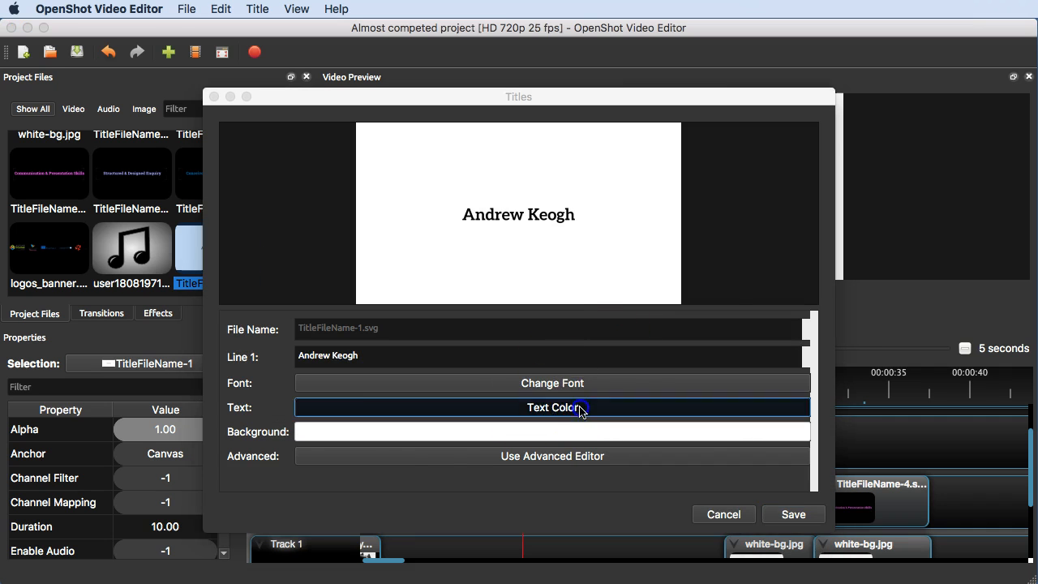
left_click(579, 408)
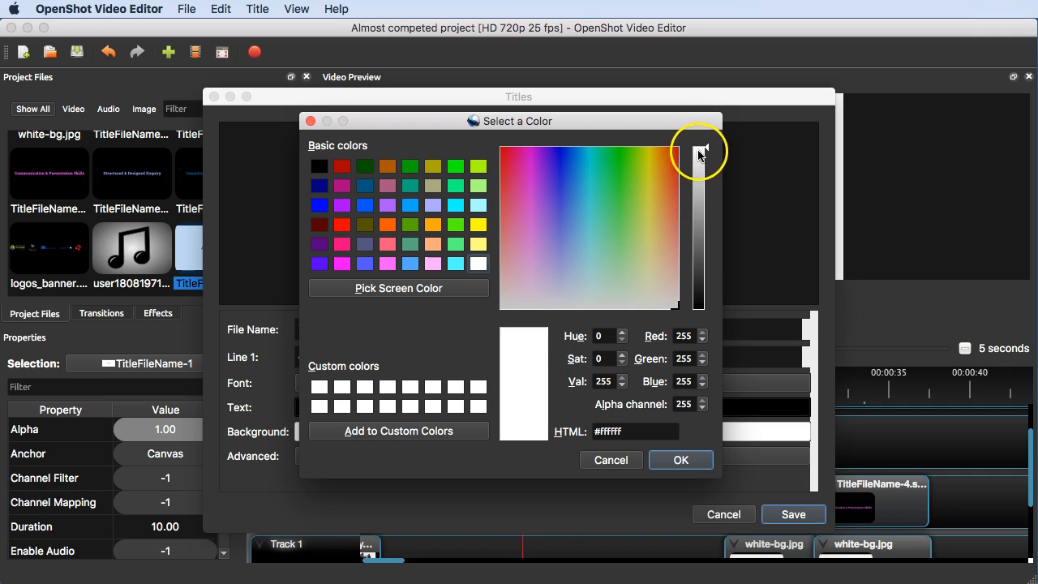
left_click_drag(700, 160, 709, 127)
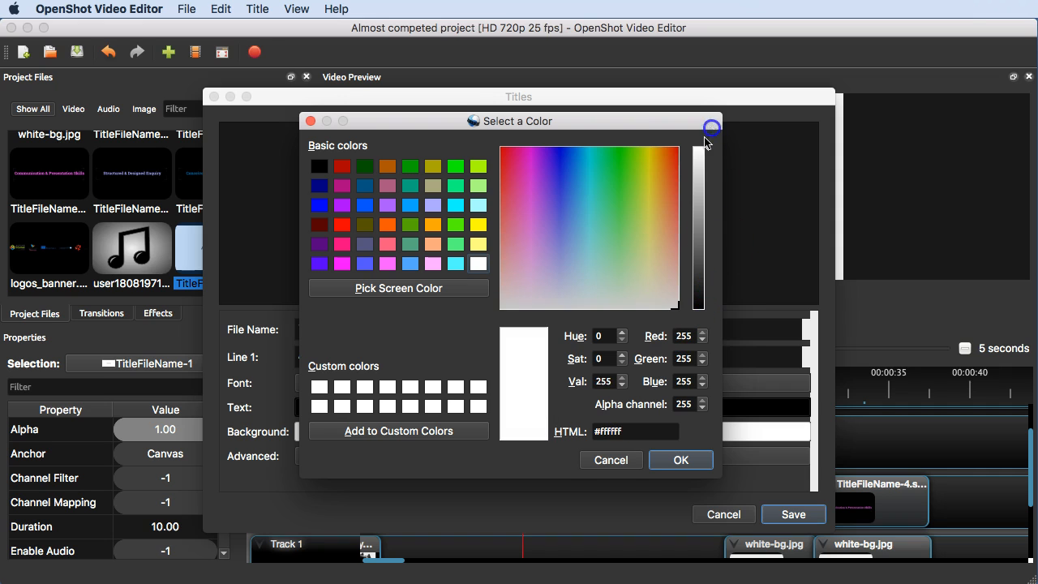
left_click(610, 460)
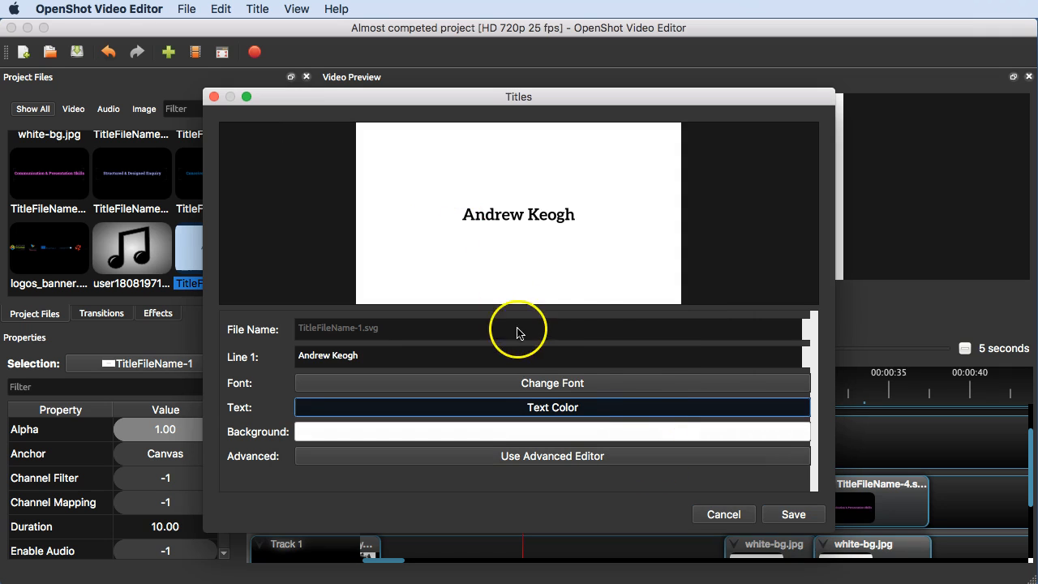
Step: Set the name title to Ubuntu Regular size 11 in white (#ffffff), save it, and place it on Track 3 at about 10 seconds
left_click(554, 385)
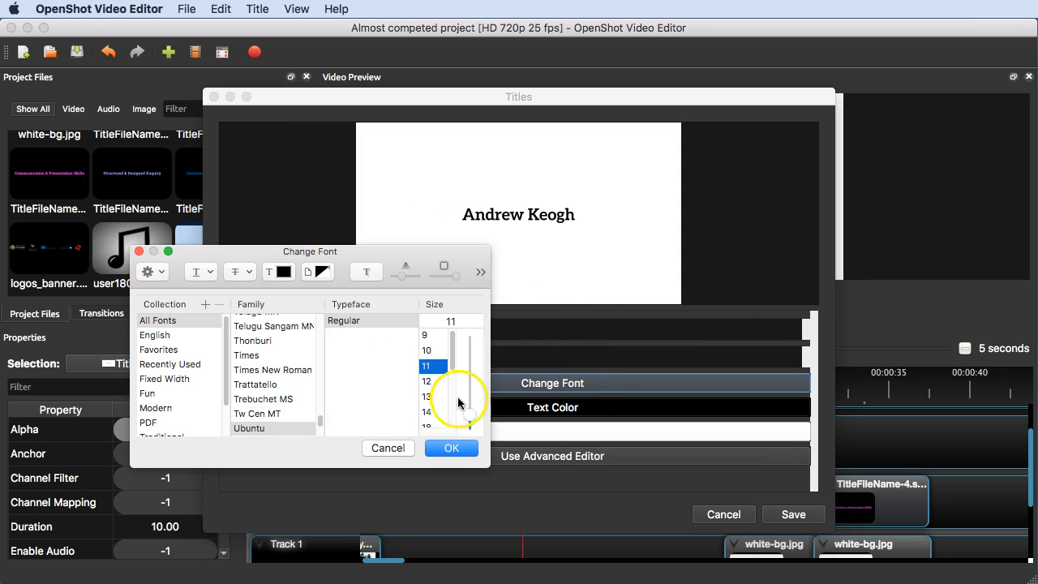
left_click(454, 447)
left_click(565, 420)
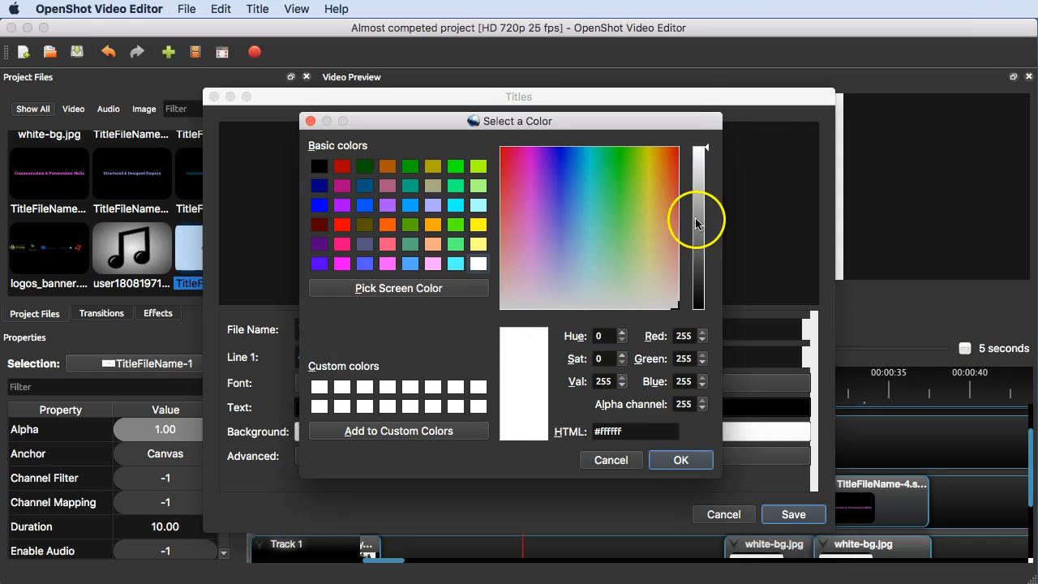
left_click(680, 460)
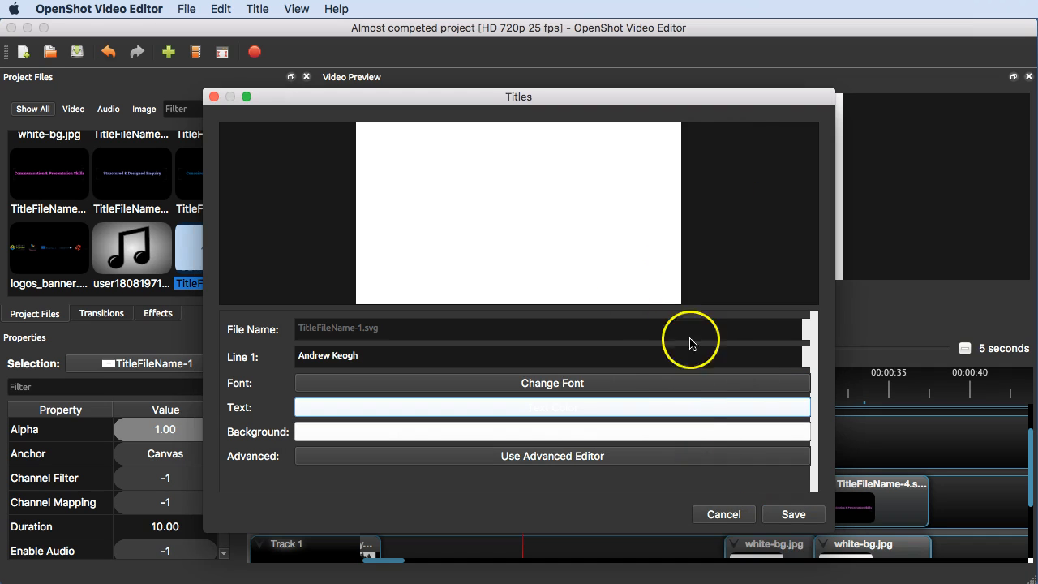
left_click(785, 519)
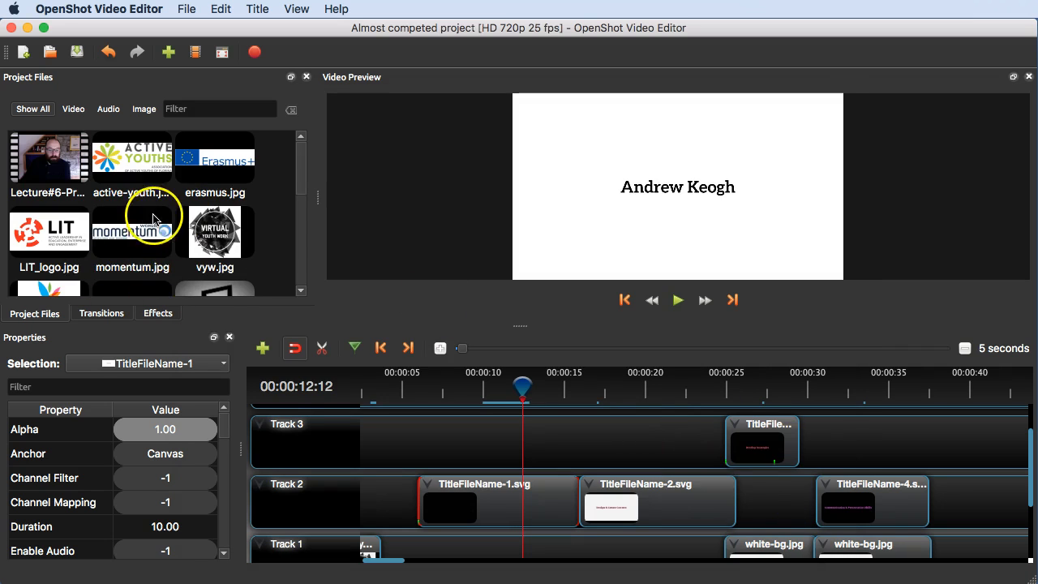
left_click_drag(221, 285, 486, 435)
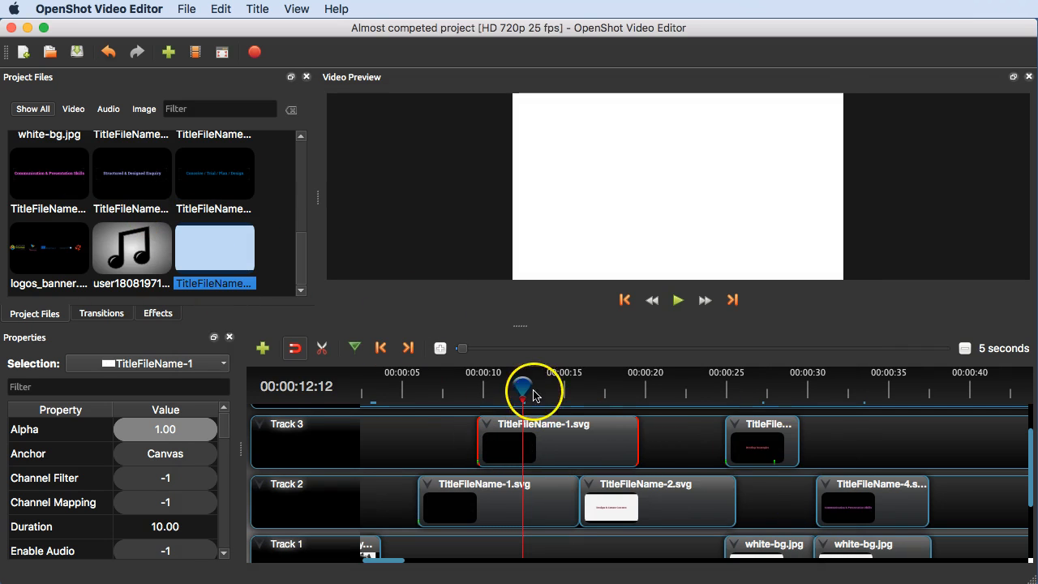
Step: Edit the name title again, set its background colour's alpha channel to 0, and save it
right_click(217, 255)
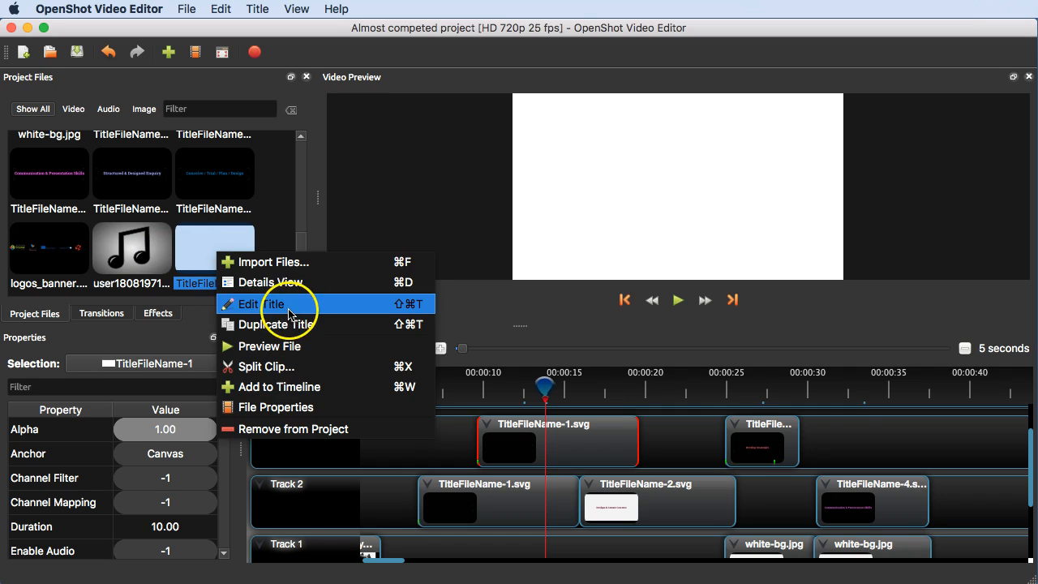
left_click(290, 313)
left_click(559, 434)
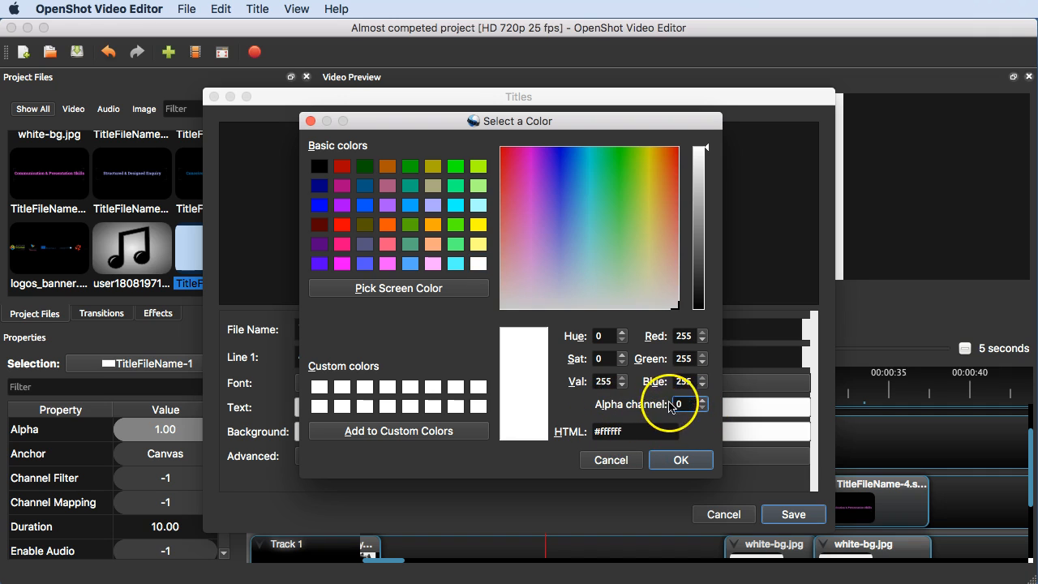
key("Return")
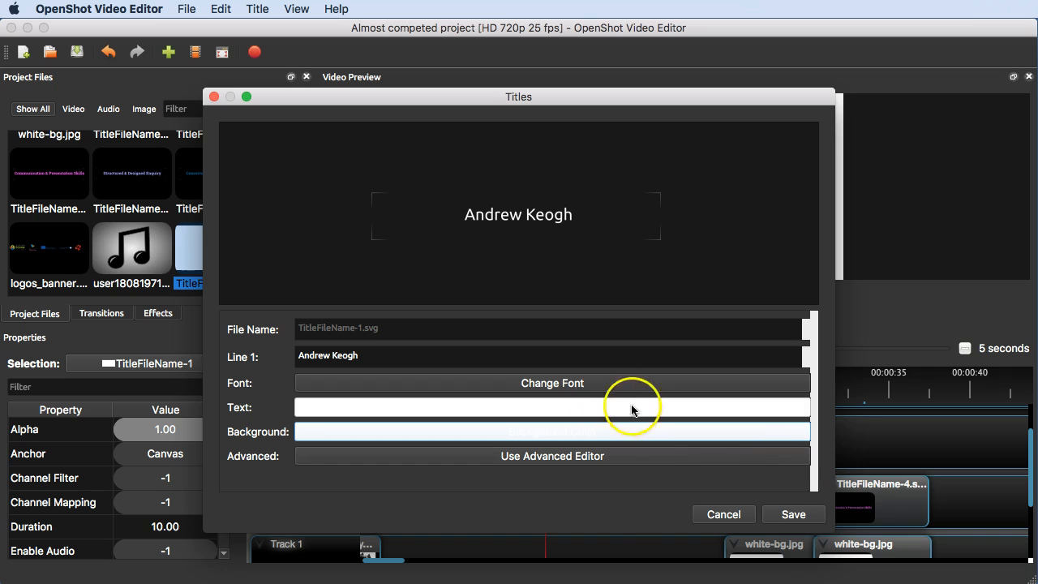
left_click(791, 515)
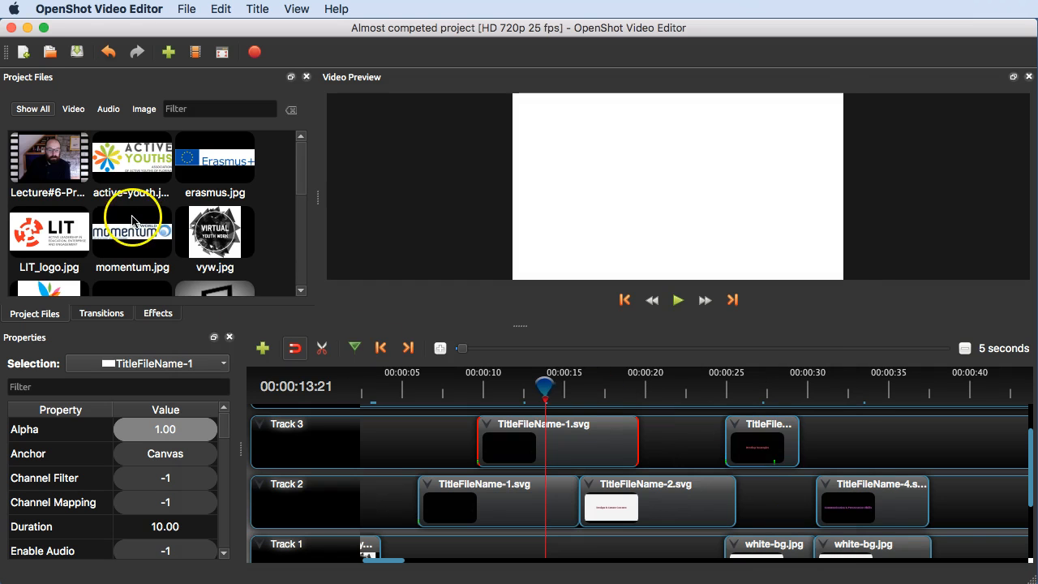
Step: Place the transparent-background name title on Track 3 at about 4 seconds and delete the white-background title clip it overlaps
left_click_drag(210, 253, 447, 392)
left_click(448, 391)
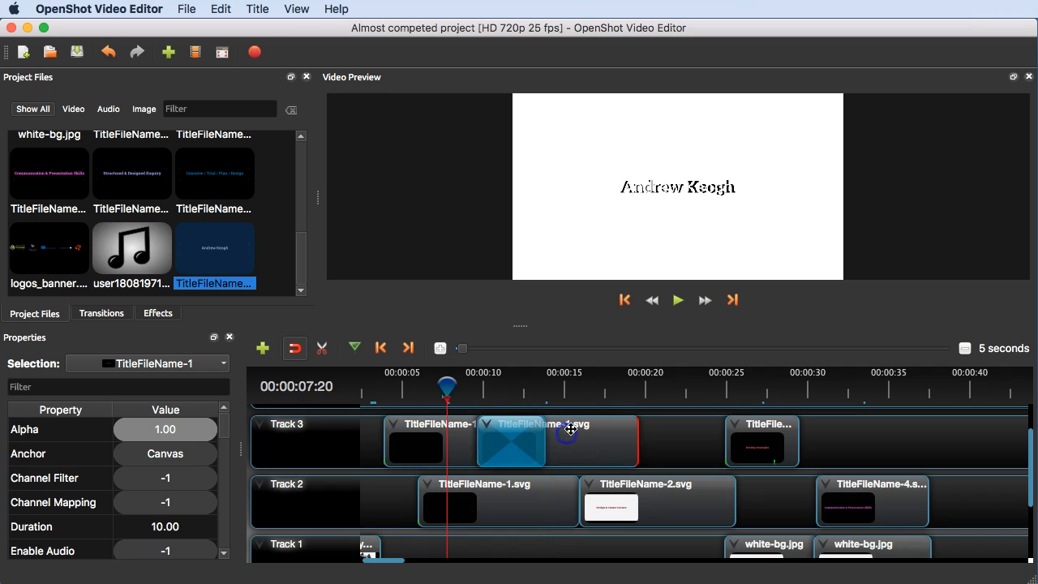
key("Delete")
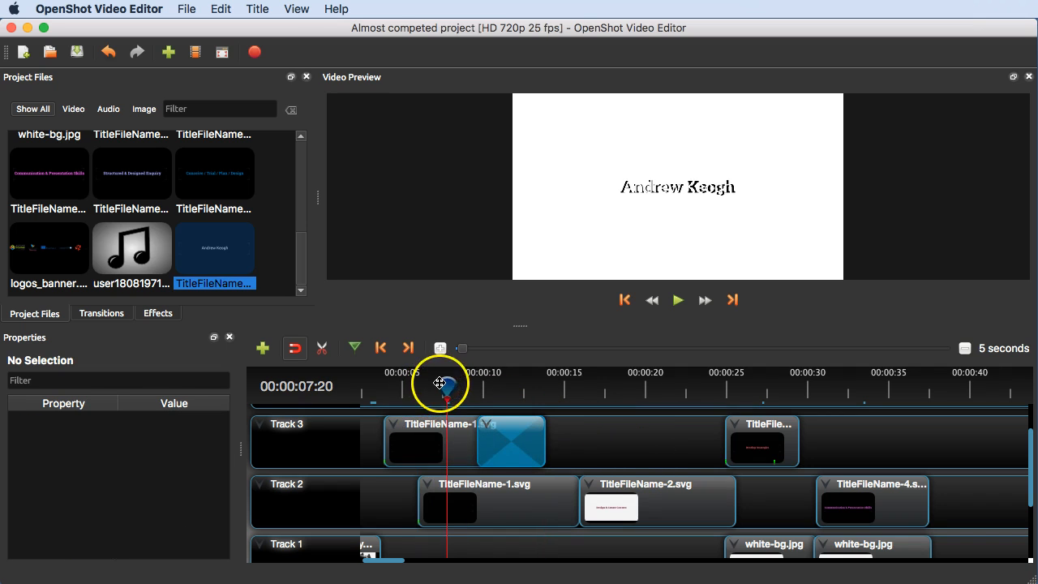
Step: Delete the old name title clip from Track 2 and the leftover transition from Track 3
left_click_drag(442, 446, 470, 431)
left_click(464, 505)
key("Delete")
left_click(523, 396)
left_click(529, 436)
key("Delete")
Step: Move the name title clip from Track 3 to Track 2, starting at about 6 seconds, just before TitleFileName-2.svg
scroll(485, 490, "down", 2)
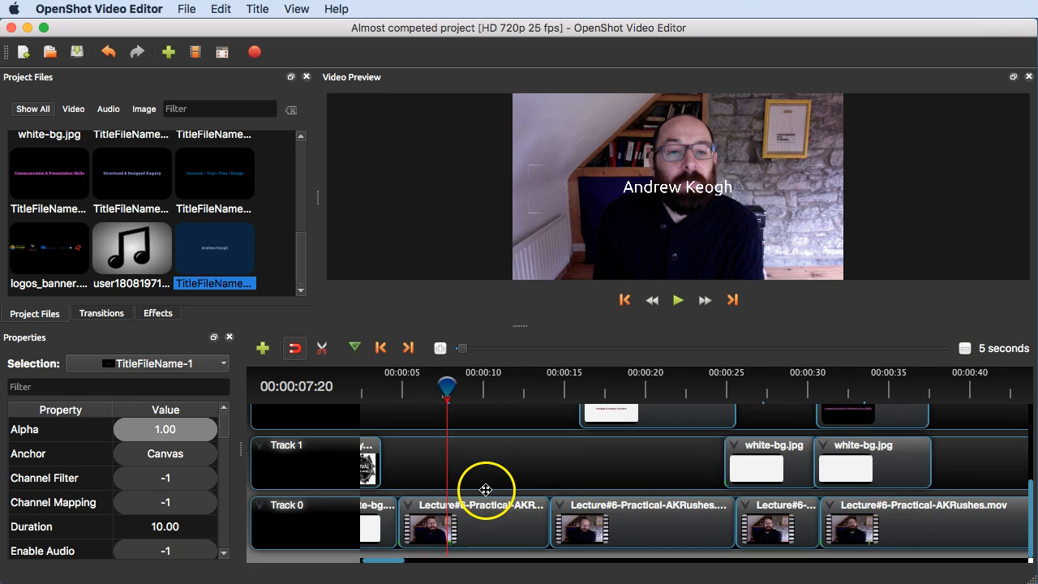
left_click_drag(382, 560, 362, 561)
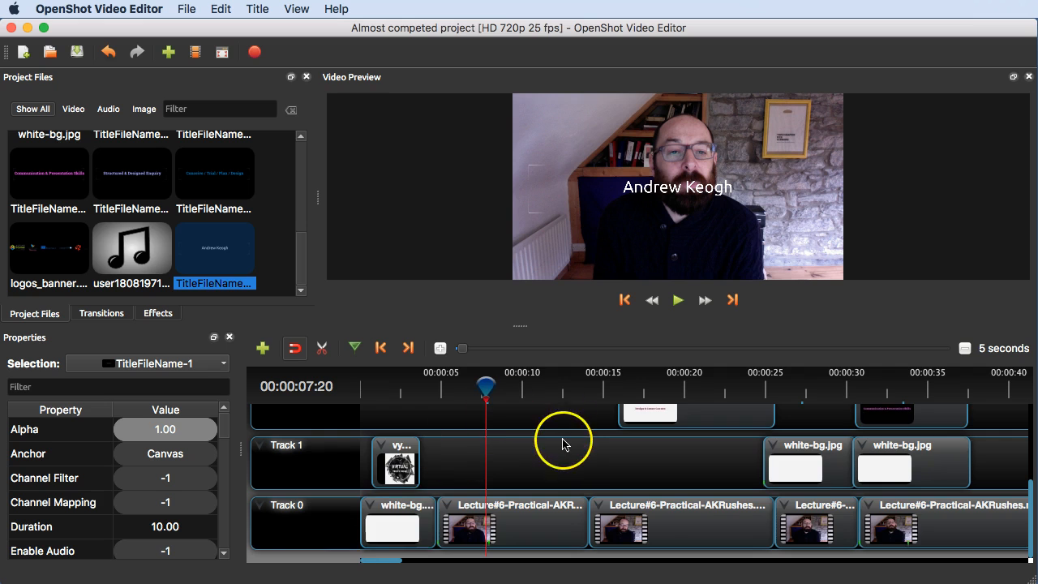
scroll(563, 443, "up", 2)
scroll(540, 441, "down", 1)
scroll(534, 450, "up", 1)
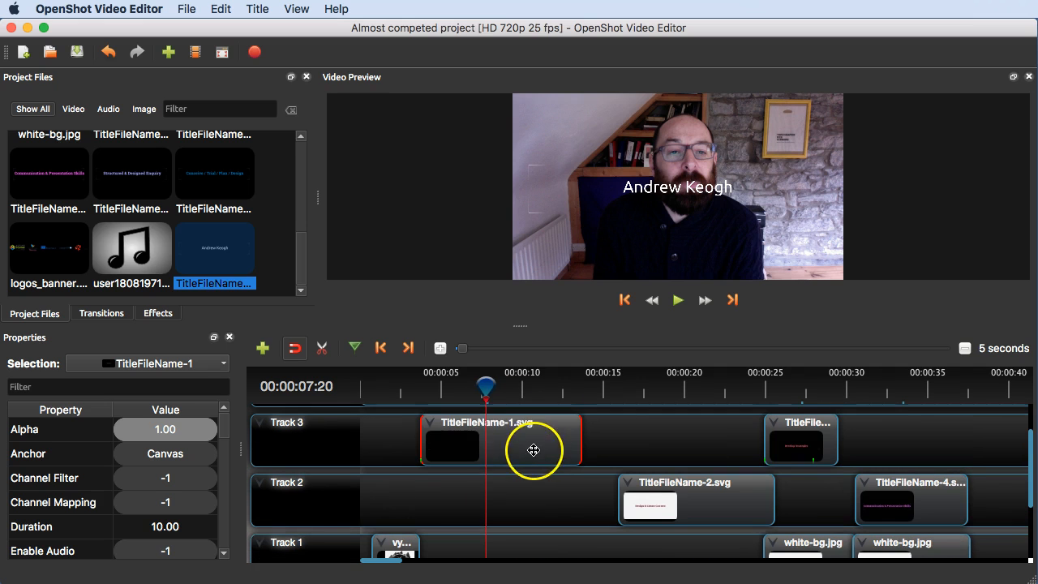
left_click_drag(521, 461, 555, 494)
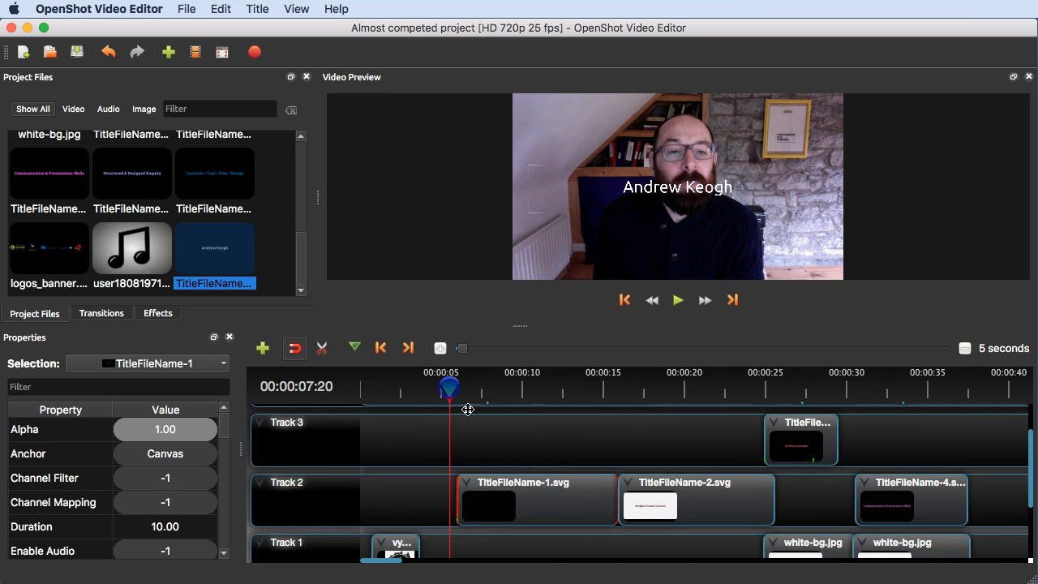
Step: Trim the name title clip on Track 2 to 8.45 seconds and shift its start to about 6.5 seconds
scroll(543, 448, "down", 1)
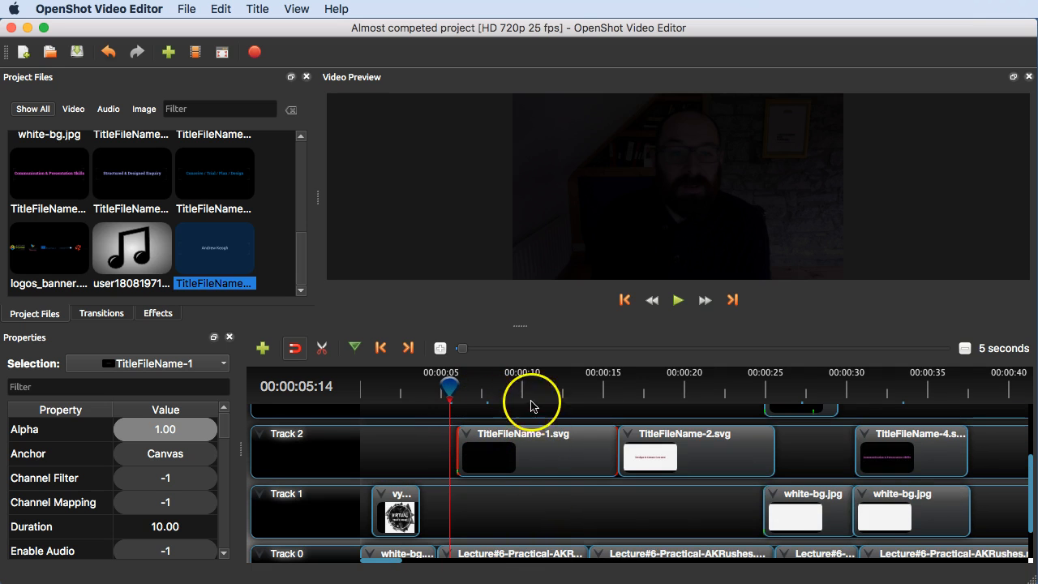
left_click_drag(614, 446, 585, 444)
left_click_drag(493, 447, 520, 452)
right_click(520, 452)
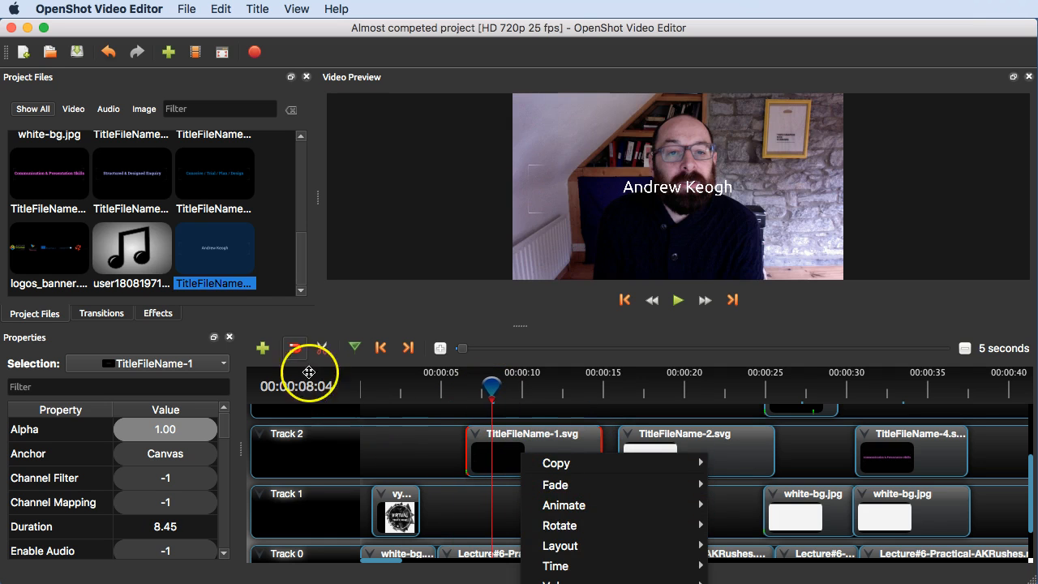
Step: Change the font of the transparent-background name title in the project files to Aleo Bold and save the title
right_click(220, 270)
left_click(259, 323)
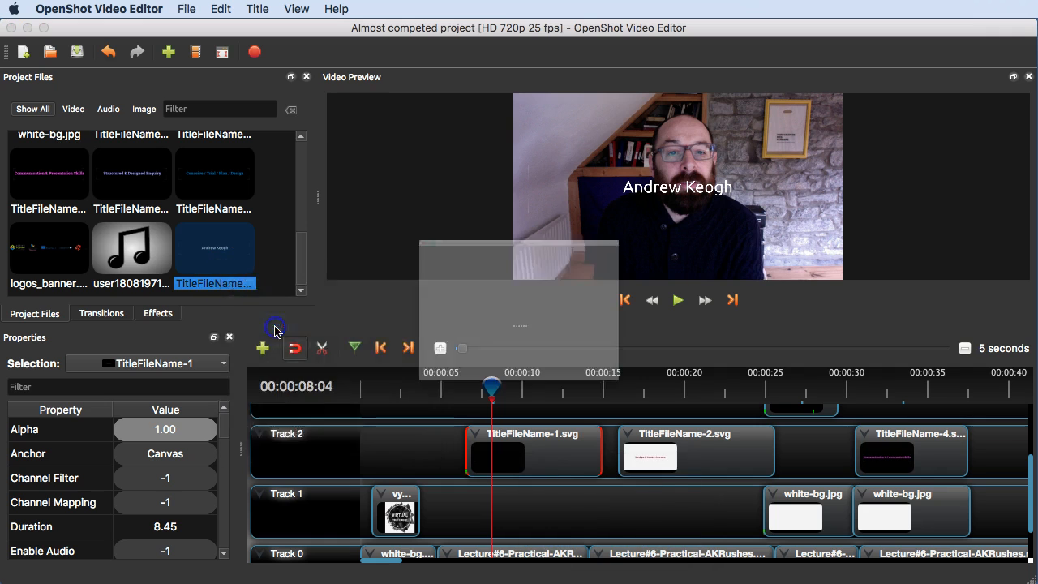
left_click(500, 383)
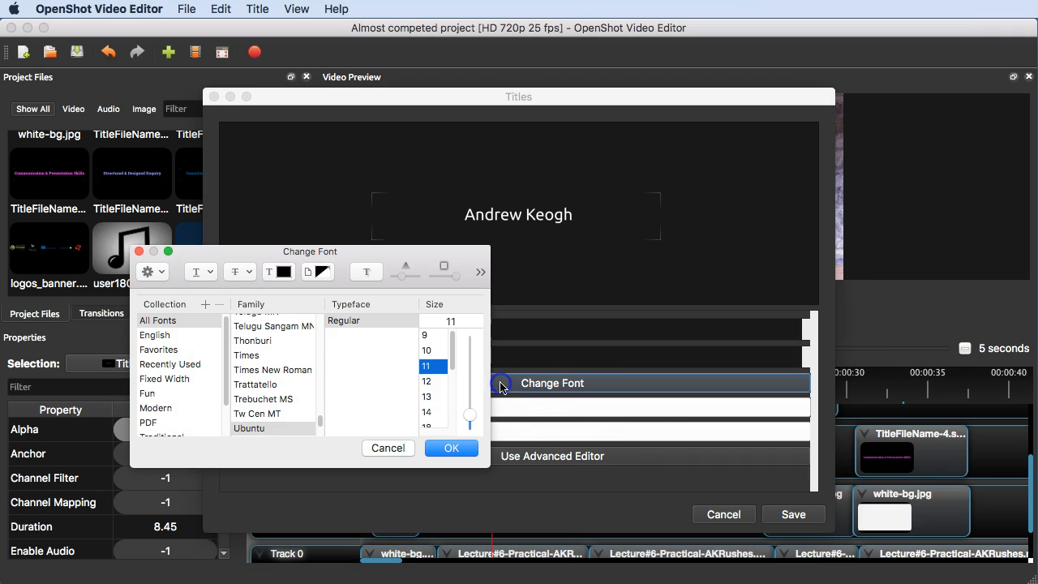
left_click_drag(322, 422, 316, 280)
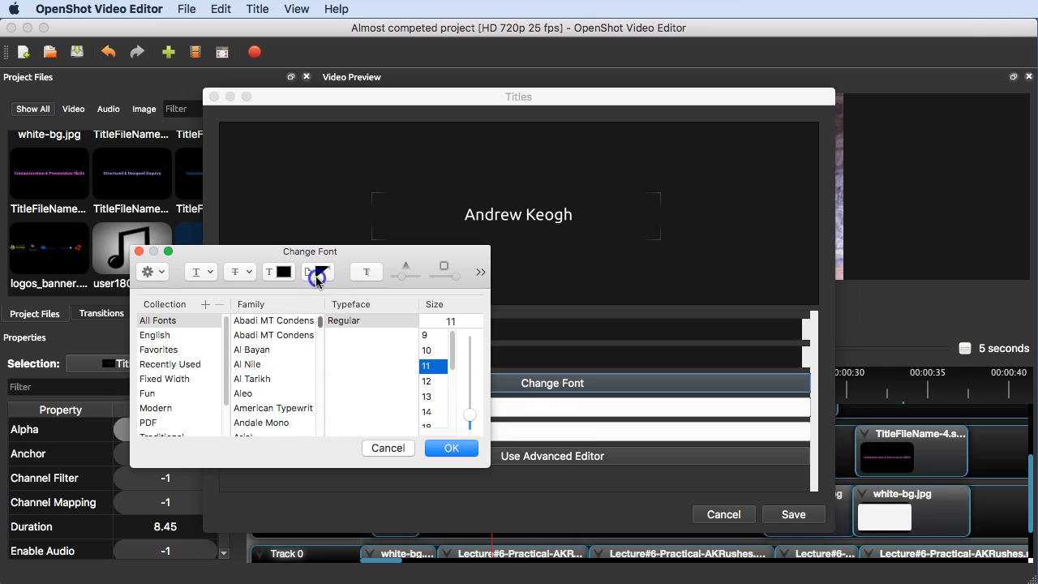
left_click(274, 394)
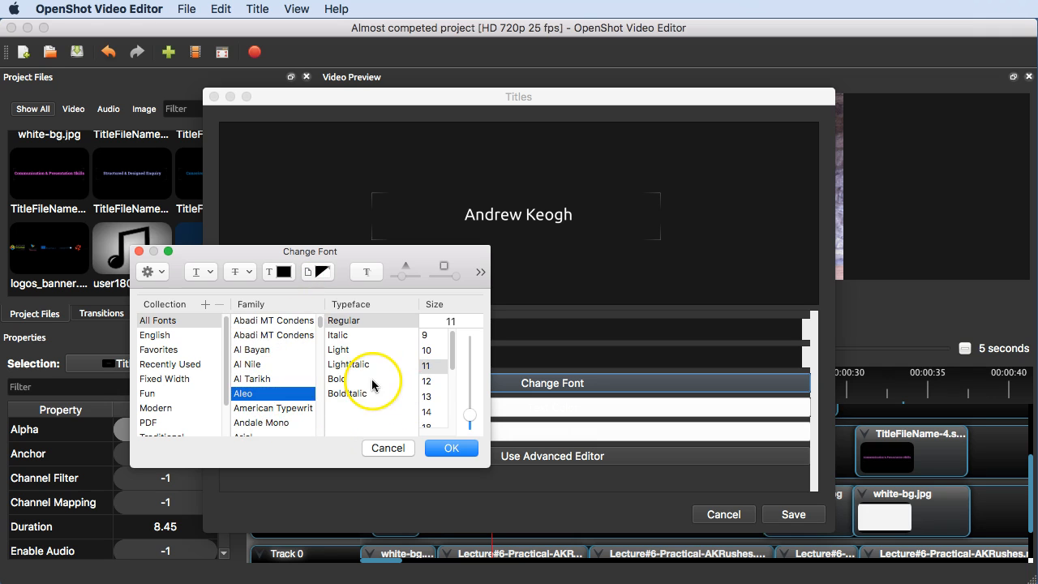
left_click(372, 382)
left_click(451, 448)
left_click(793, 516)
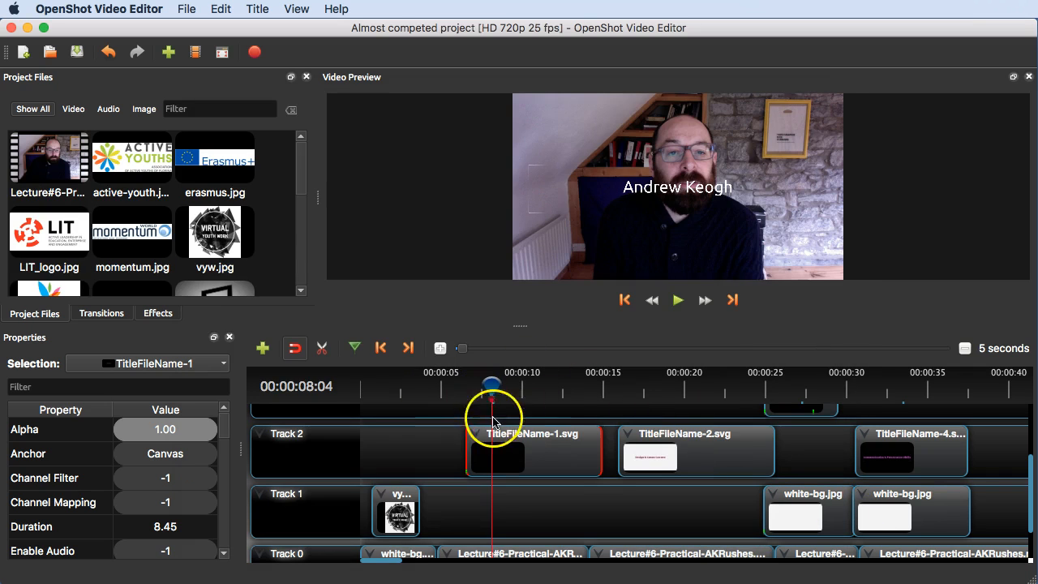
Step: Delete the old name title clip from Track 2 and place the updated title there at about 4 seconds
scroll(162, 209, "down", 5)
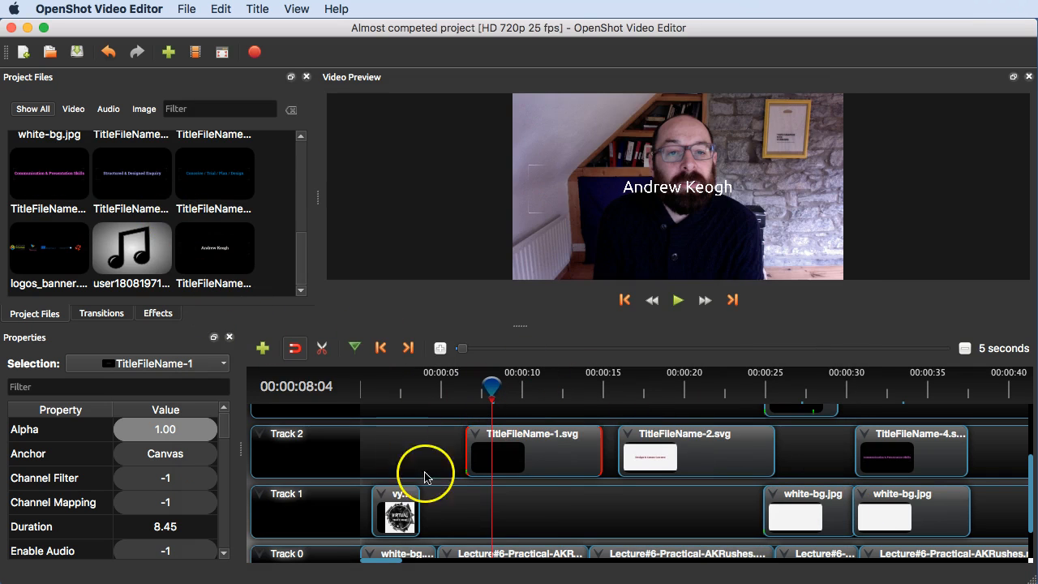
key("Delete")
left_click_drag(244, 251, 401, 454)
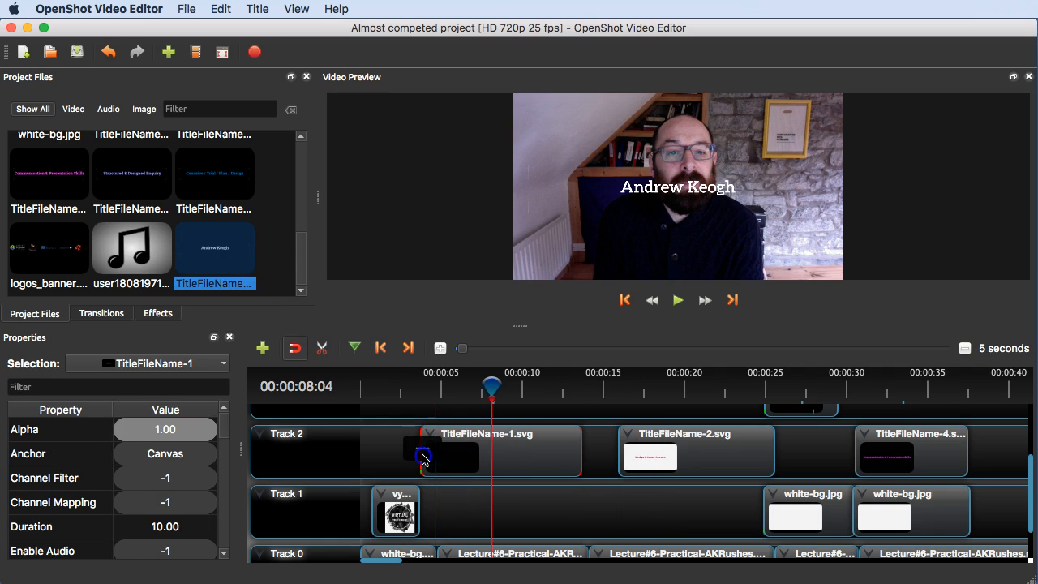
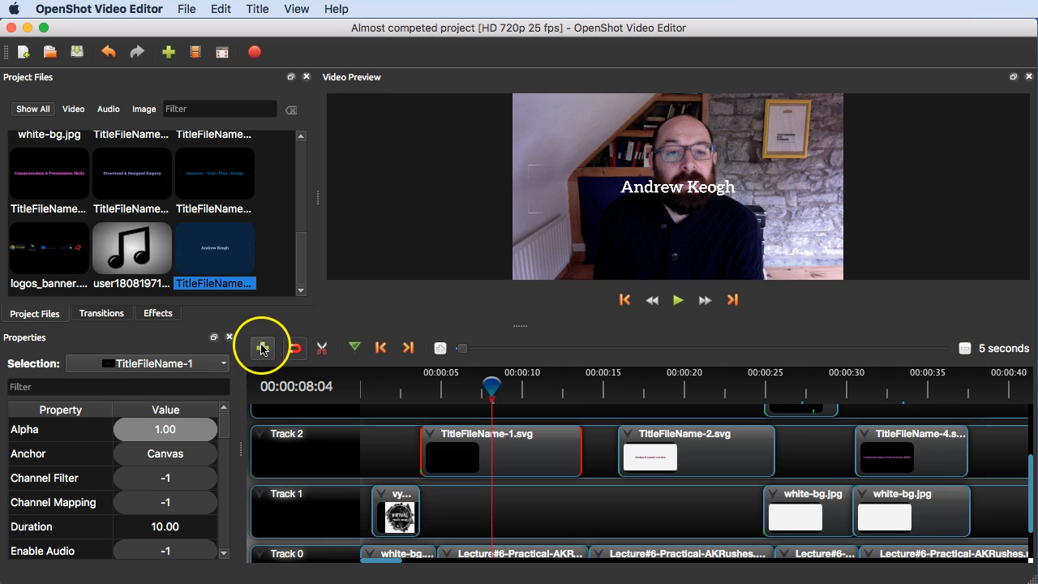
Step: Try the 1/4 Size - Center layout on the name title clip on Track 2 and reset its layout
right_click(532, 454)
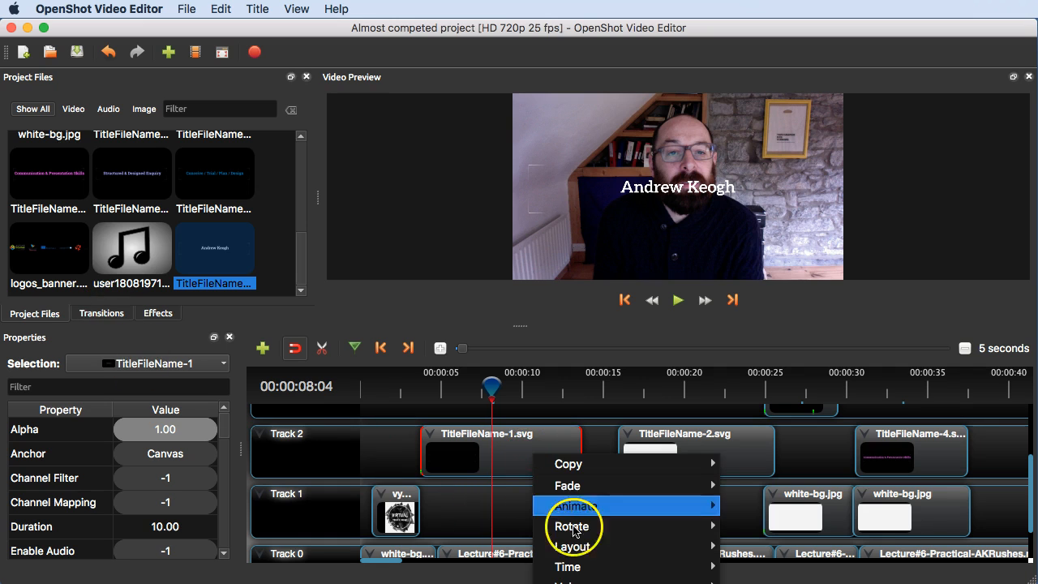
mouse_move(595, 505)
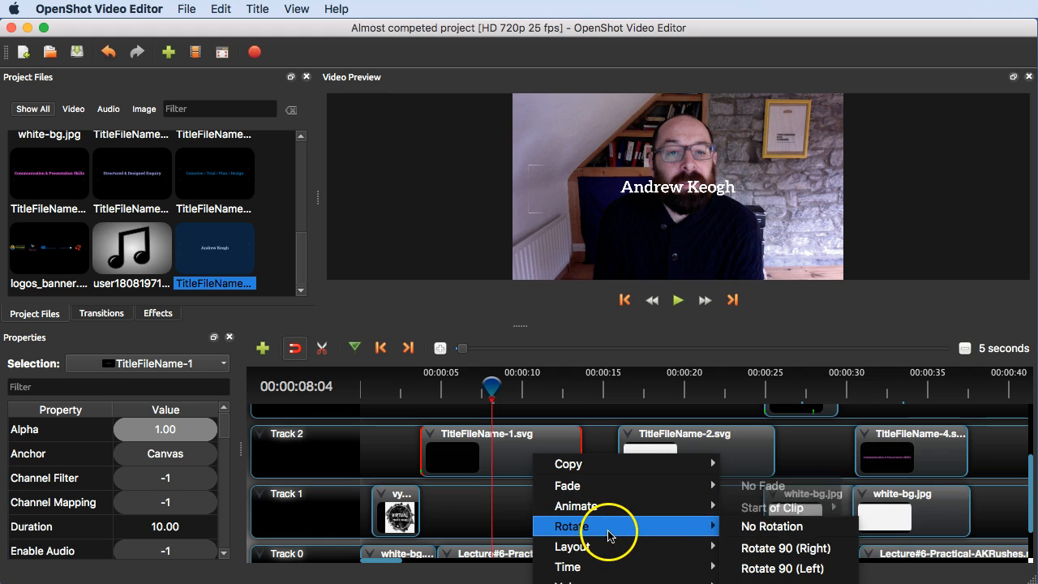
mouse_move(623, 553)
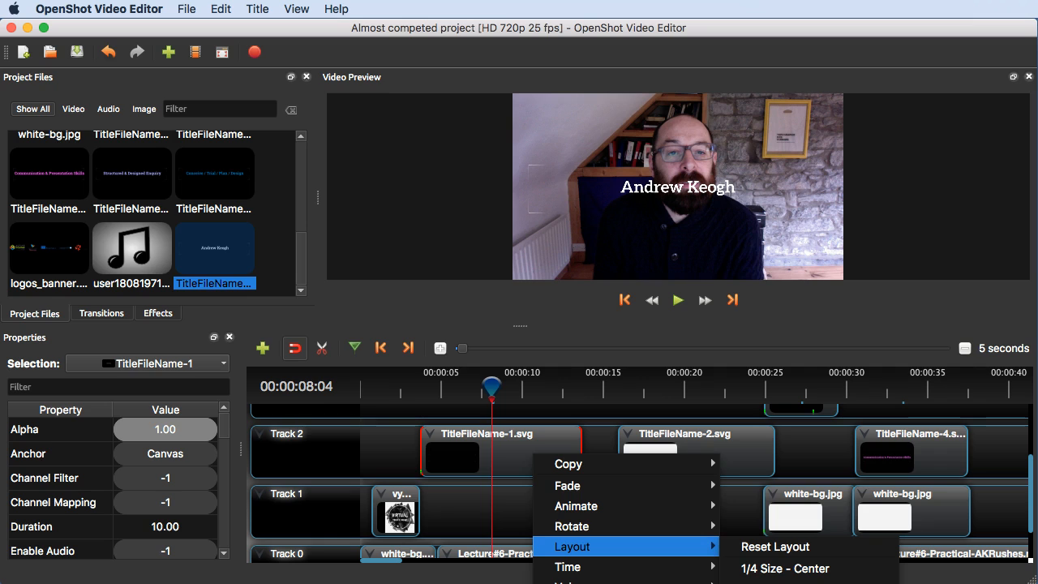
left_click(820, 568)
left_click(775, 569)
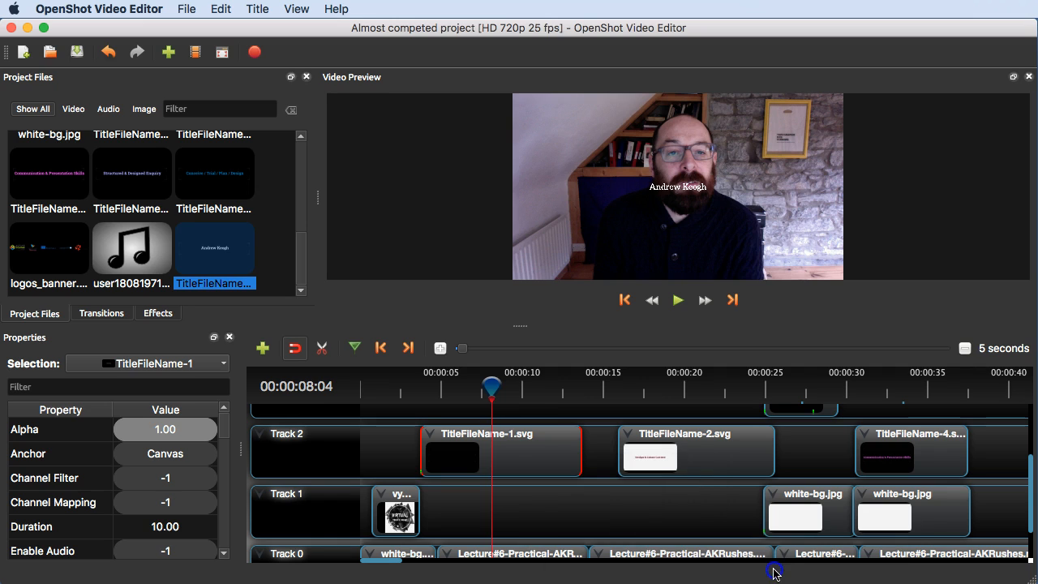
right_click(551, 450)
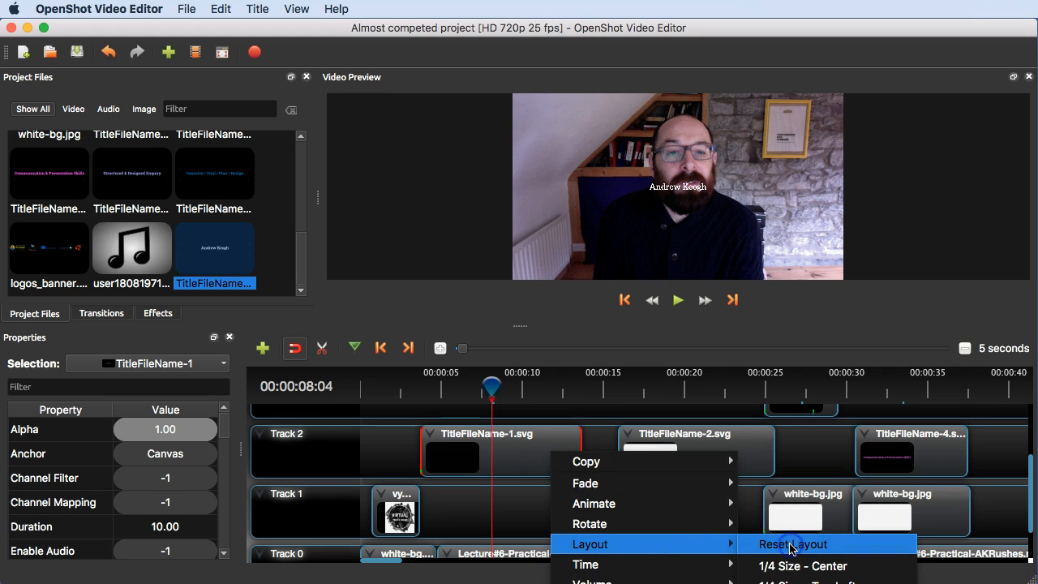
left_click(791, 544)
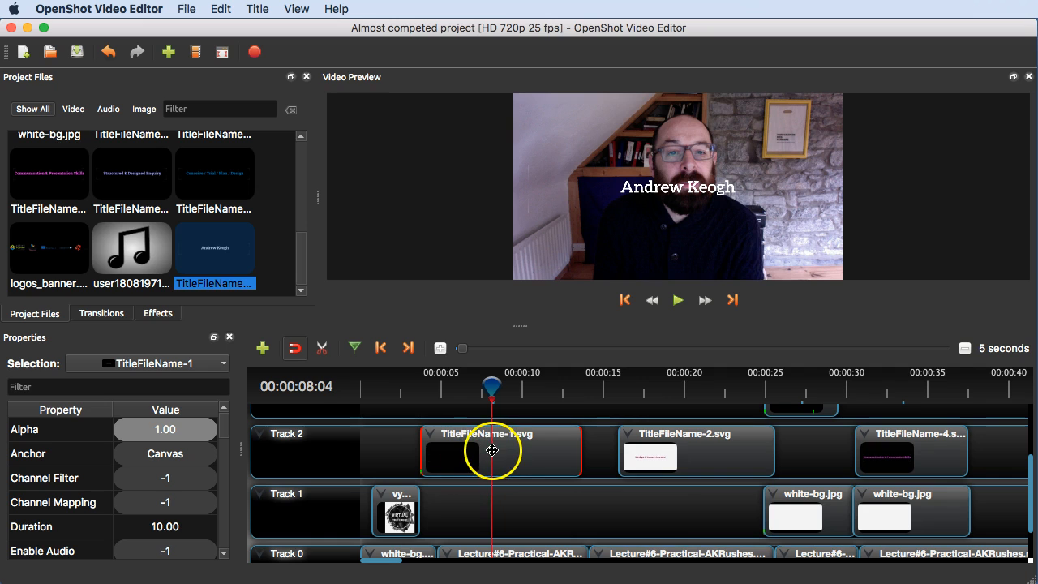
Step: Transform the name title clip, moving the text lower in the frame onto the speaker's chest
right_click(492, 450)
mouse_move(559, 580)
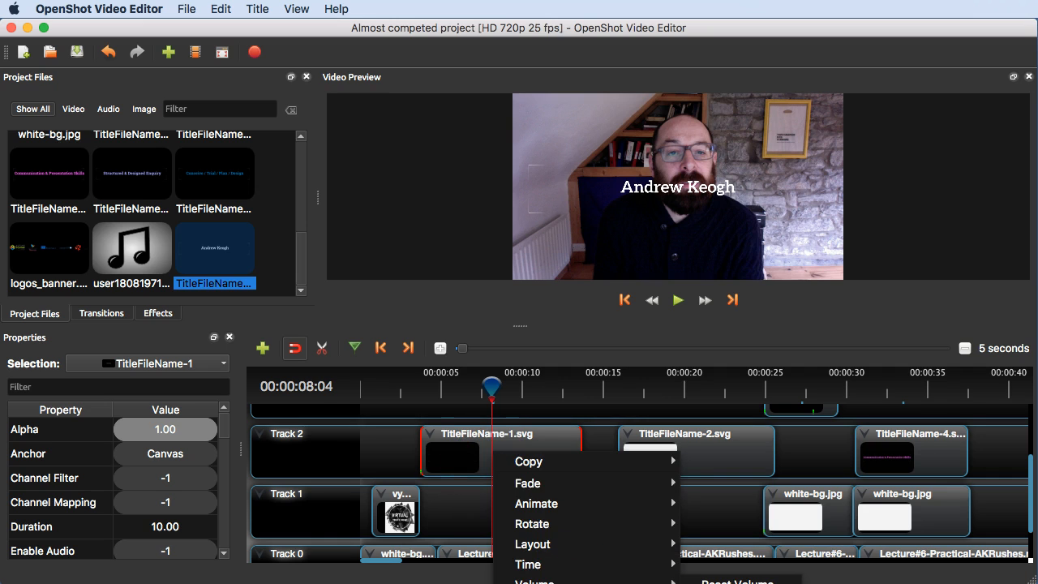
left_click(614, 562)
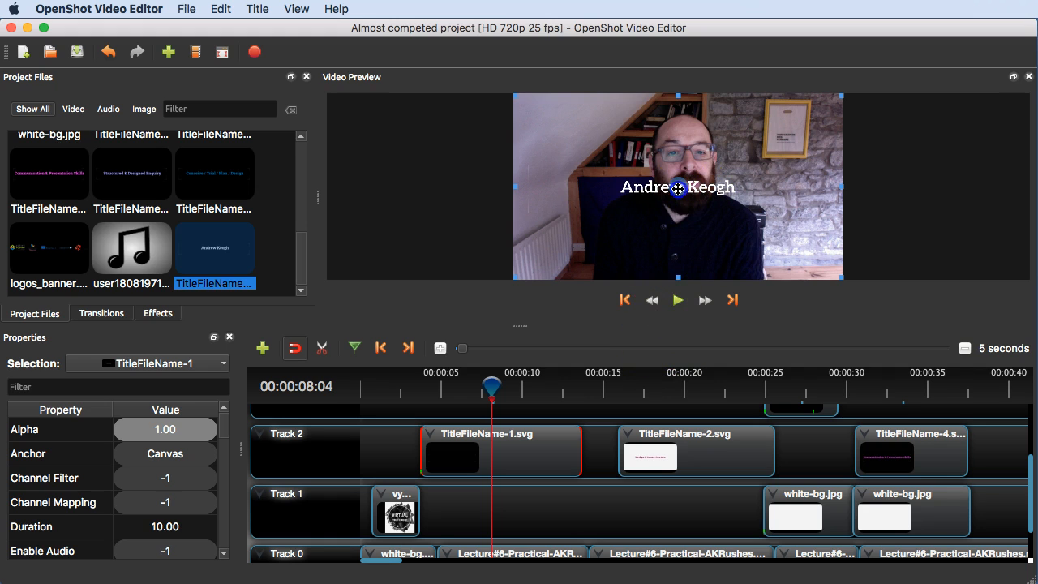
left_click_drag(677, 220, 693, 217)
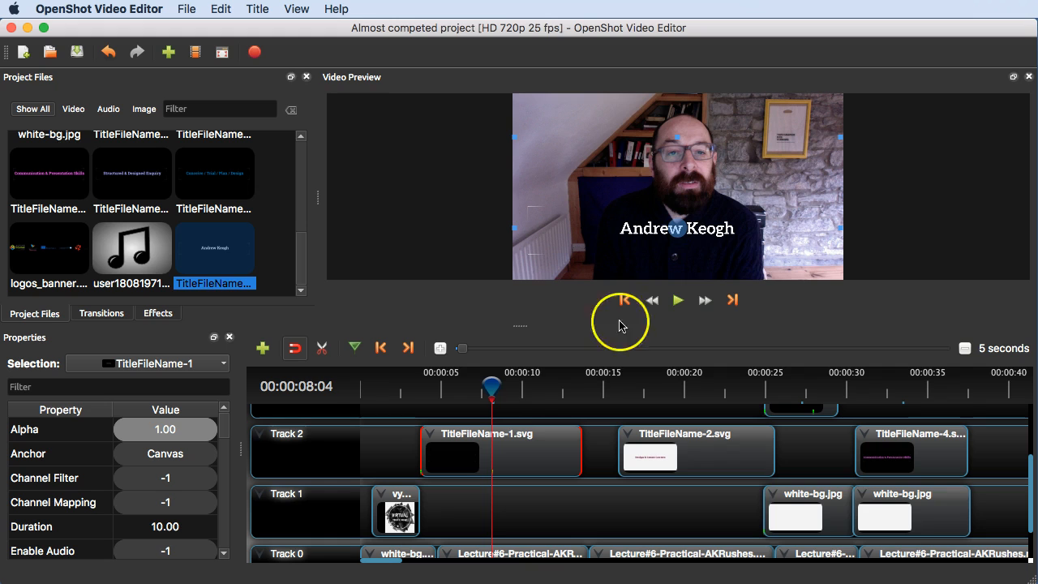
Step: Play the opening with the repositioned name title and trim the clip's end to a duration of 6.40 seconds
left_click_drag(457, 389, 419, 391)
key("space")
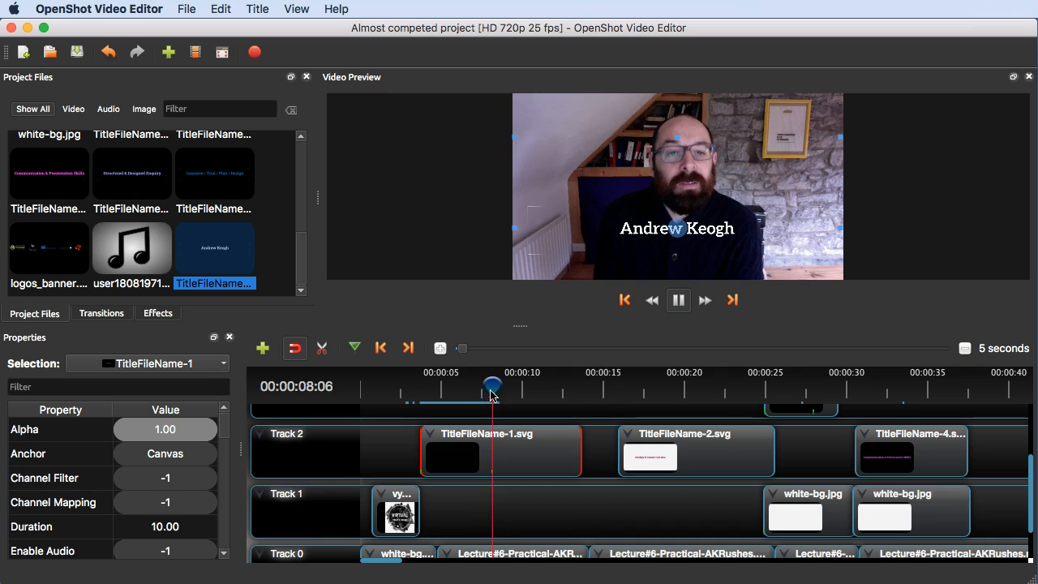
left_click_drag(577, 446, 521, 450)
Step: Slice the name title clip at 00:00:04:17, keeping both sides, and delete the short leading piece
left_click(411, 382)
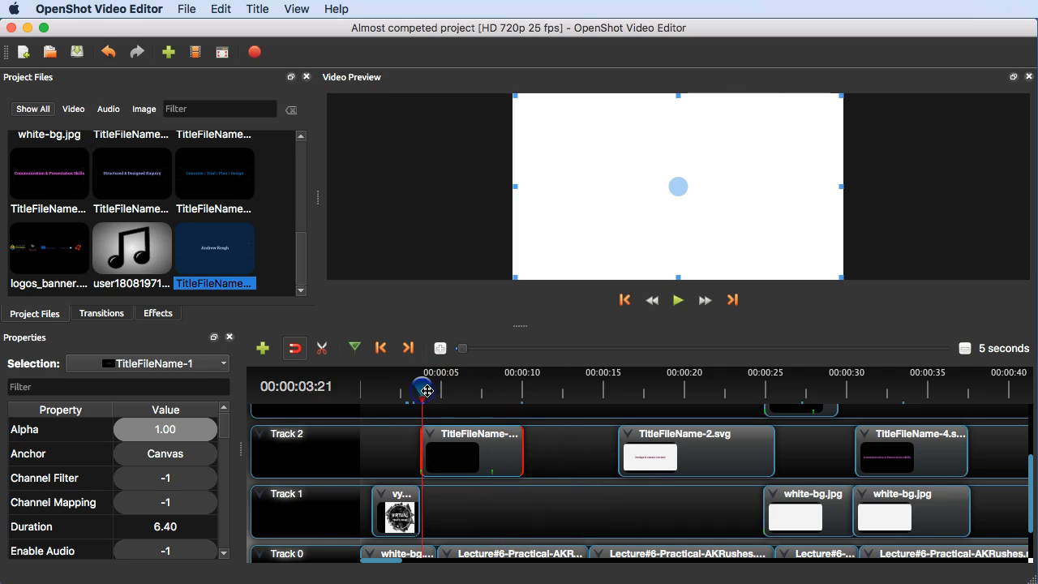
right_click(467, 466)
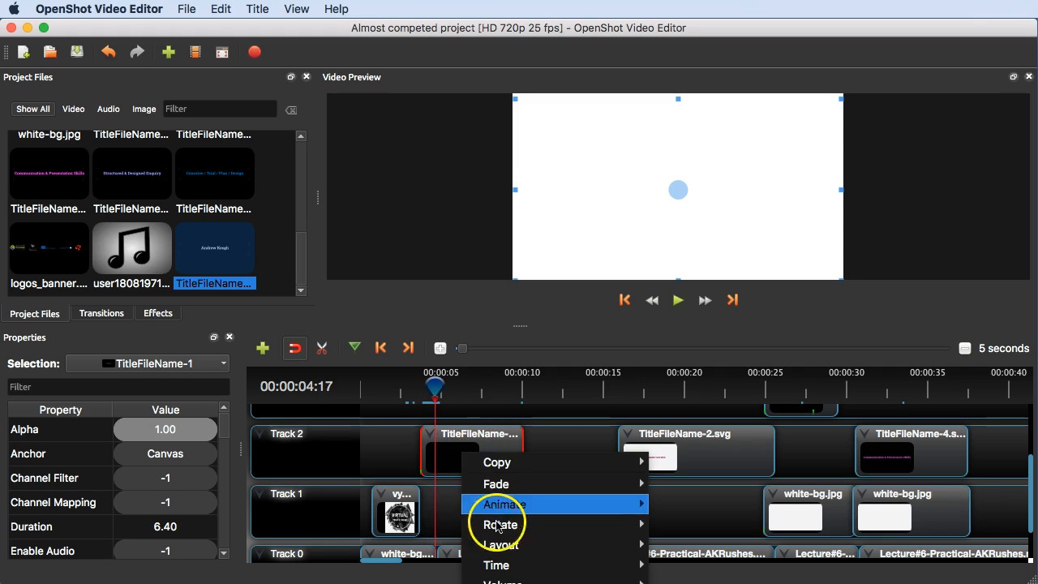
mouse_move(498, 483)
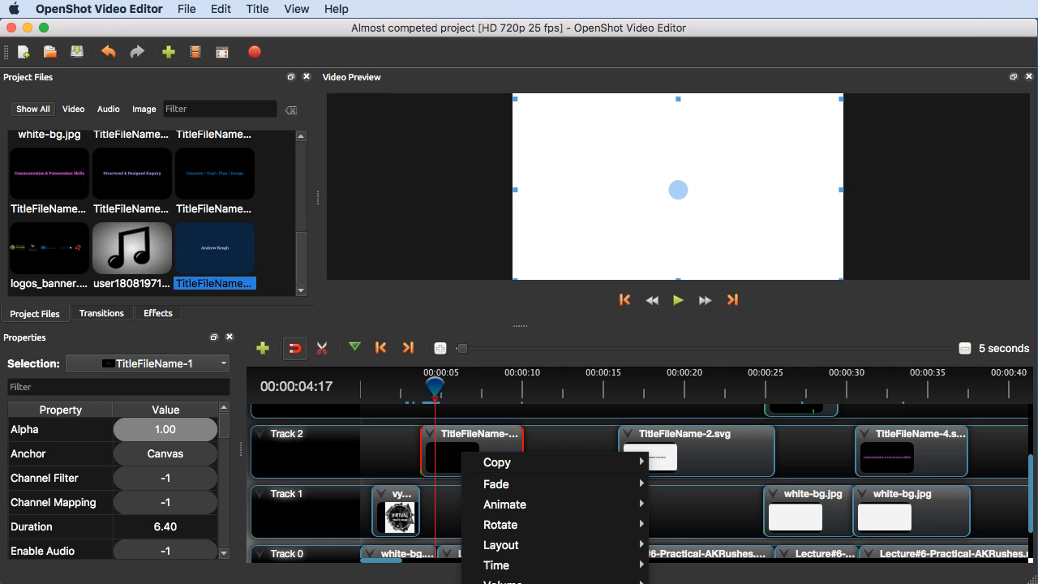
left_click(583, 519)
left_click(420, 388)
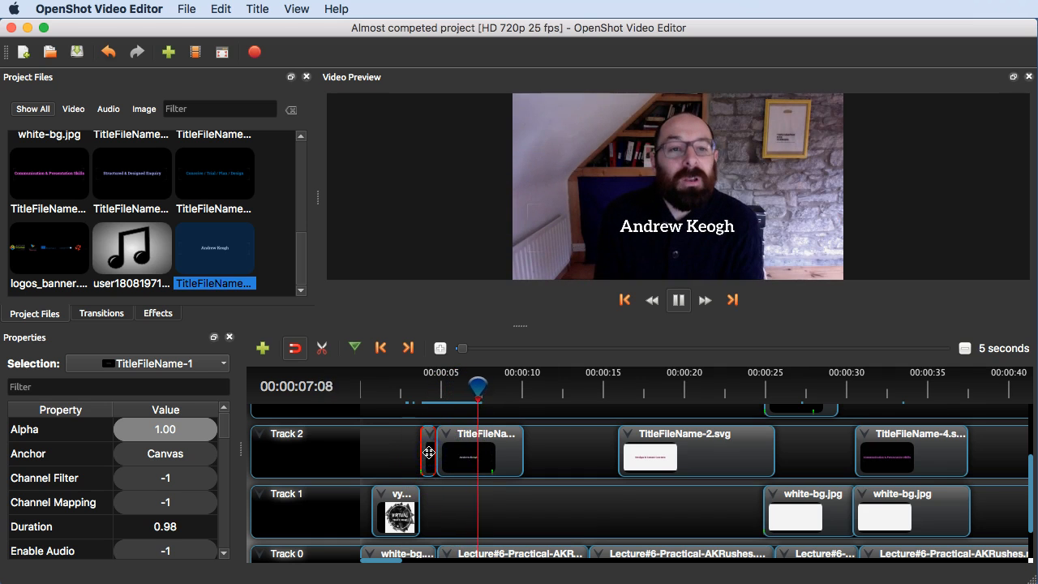
key("Delete")
key("space")
Step: Add a slow fade-in at the start and a slow fade-out at the end of the name title clip
right_click(463, 448)
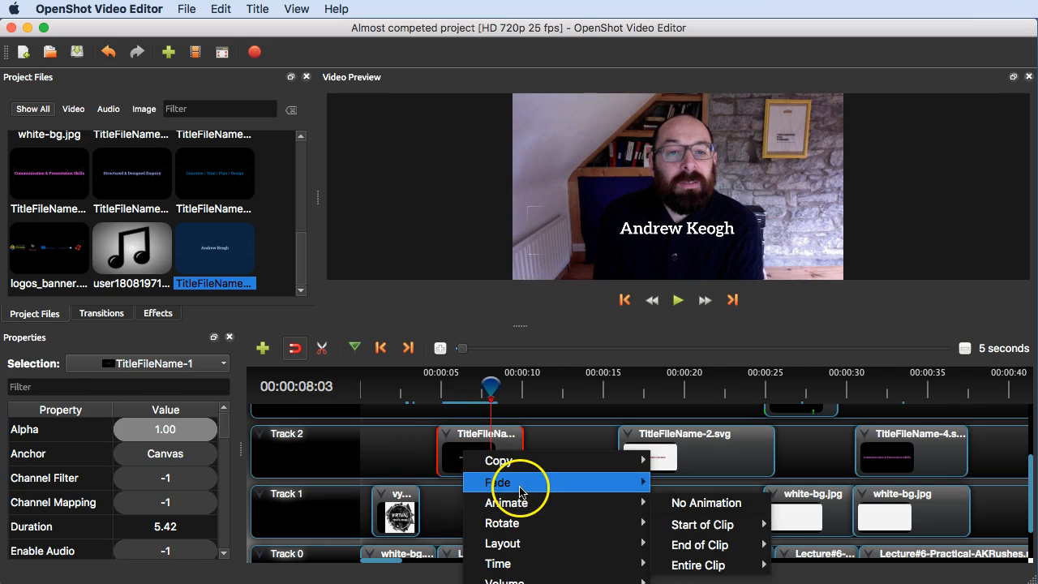
mouse_move(760, 509)
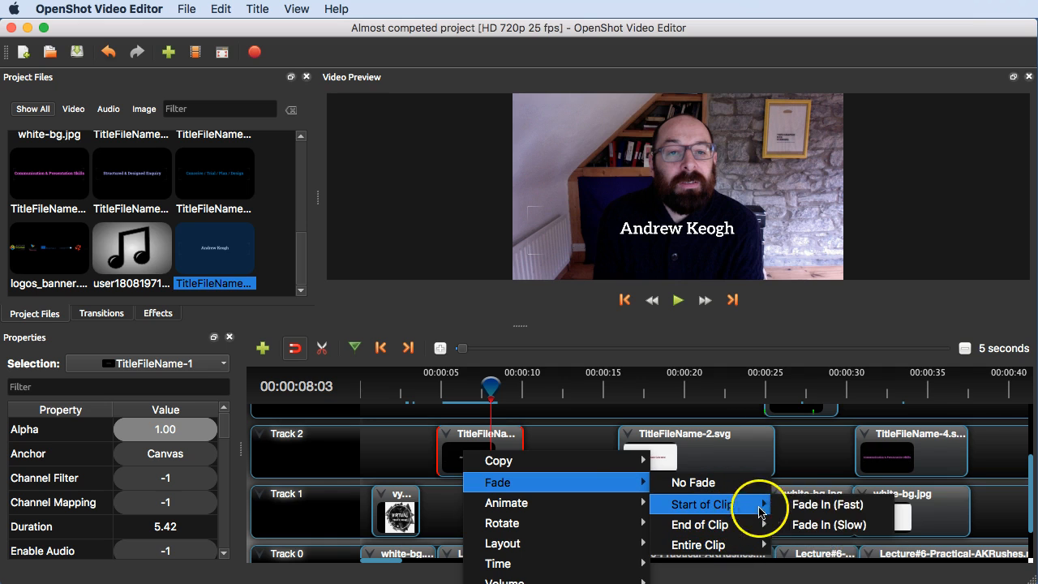
left_click(847, 524)
right_click(500, 455)
mouse_move(587, 487)
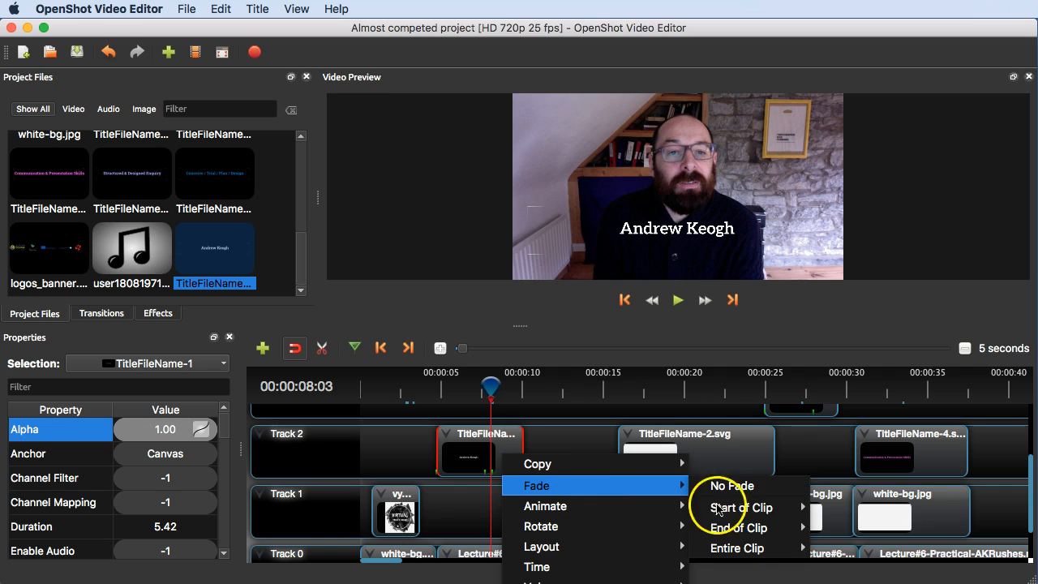
mouse_move(758, 545)
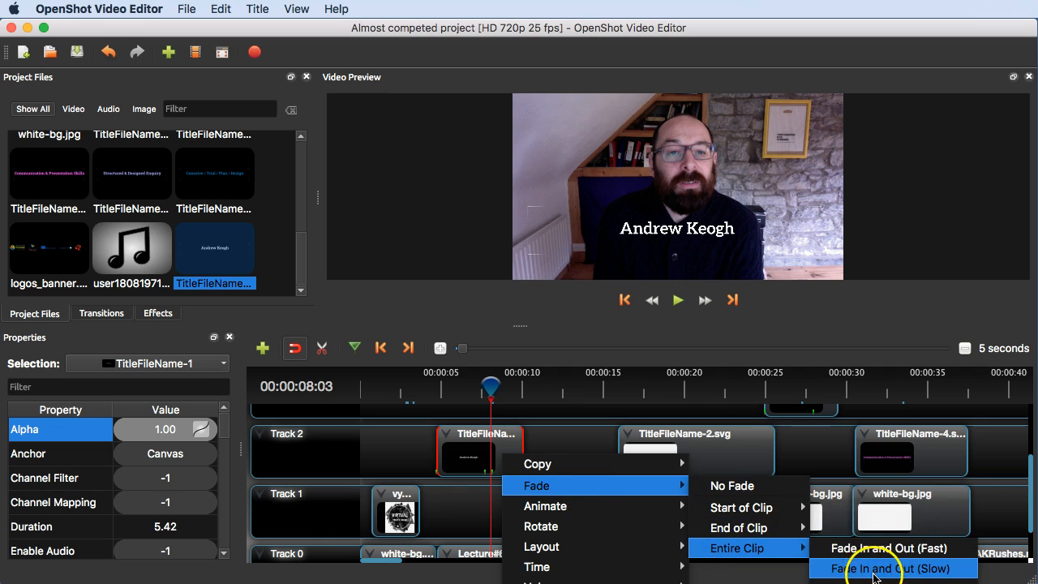
mouse_move(741, 528)
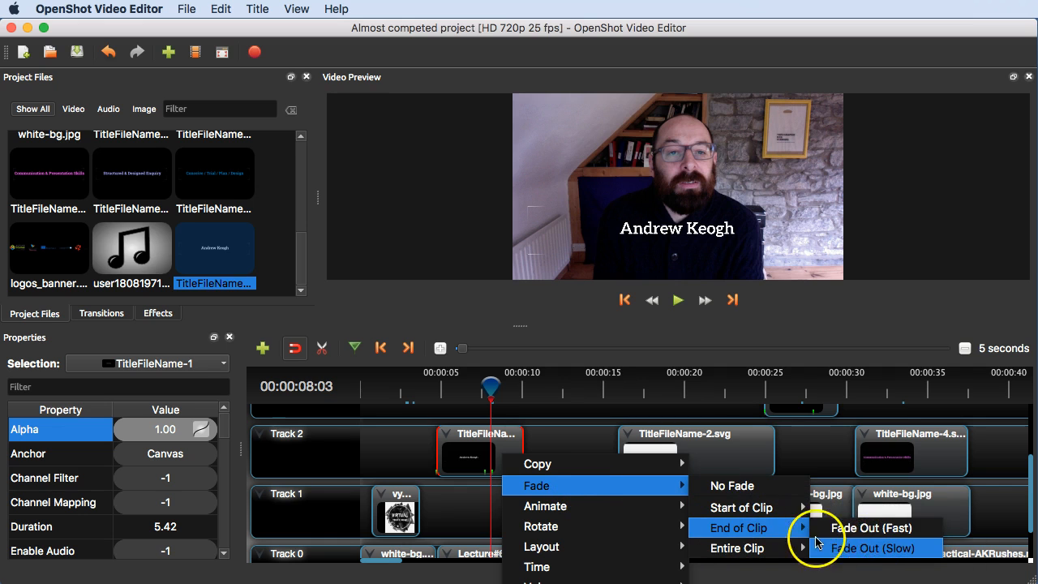
left_click(865, 552)
Step: Preview the faded name title, shorten its clip to 3.27 seconds and shift its start to about 7.3 seconds
left_click(528, 436)
left_click(434, 391)
key("space")
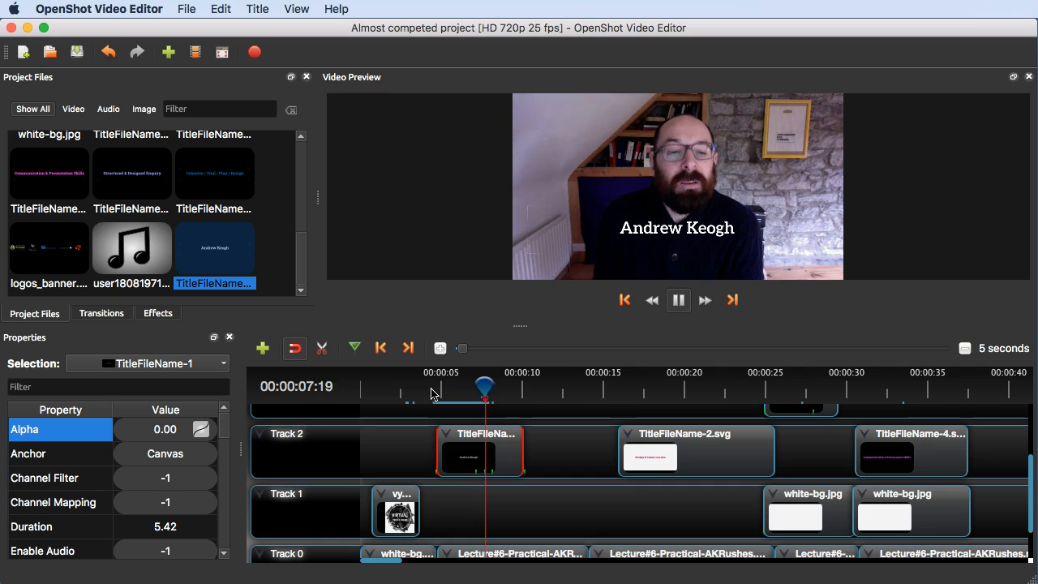
key("space")
left_click_drag(522, 448, 497, 449)
left_click(454, 395)
key("space")
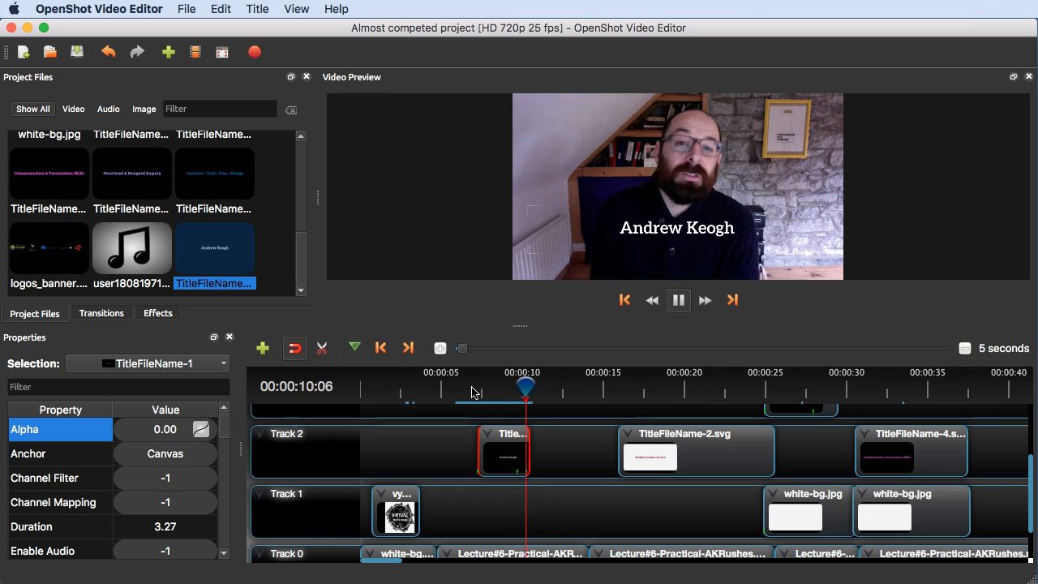
key("space")
Step: Extend the end of the name title clip to a duration of 4.32 seconds and reapply the slow fade-out
left_click_drag(529, 439, 544, 438)
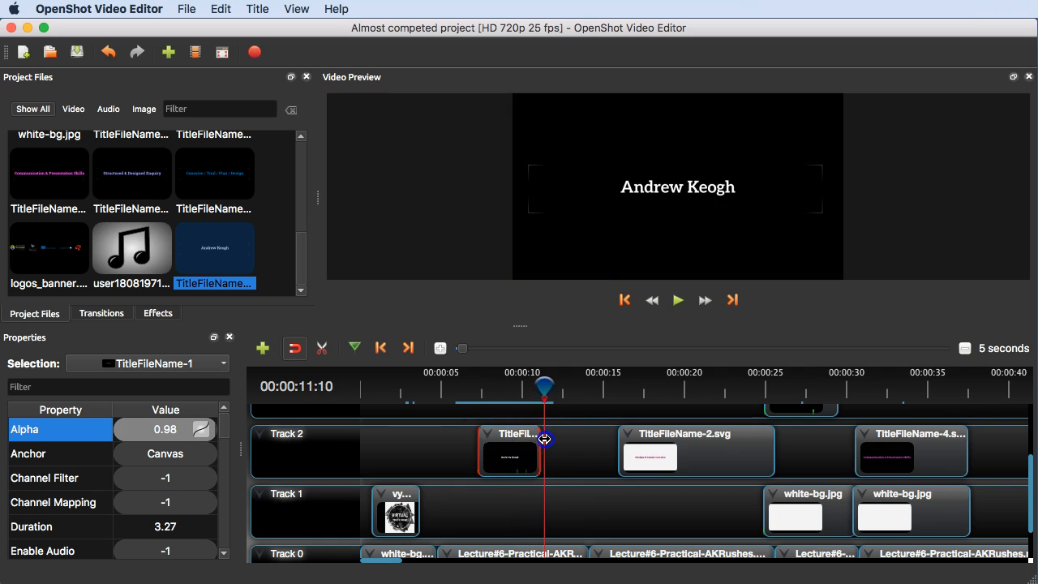
left_click(512, 383)
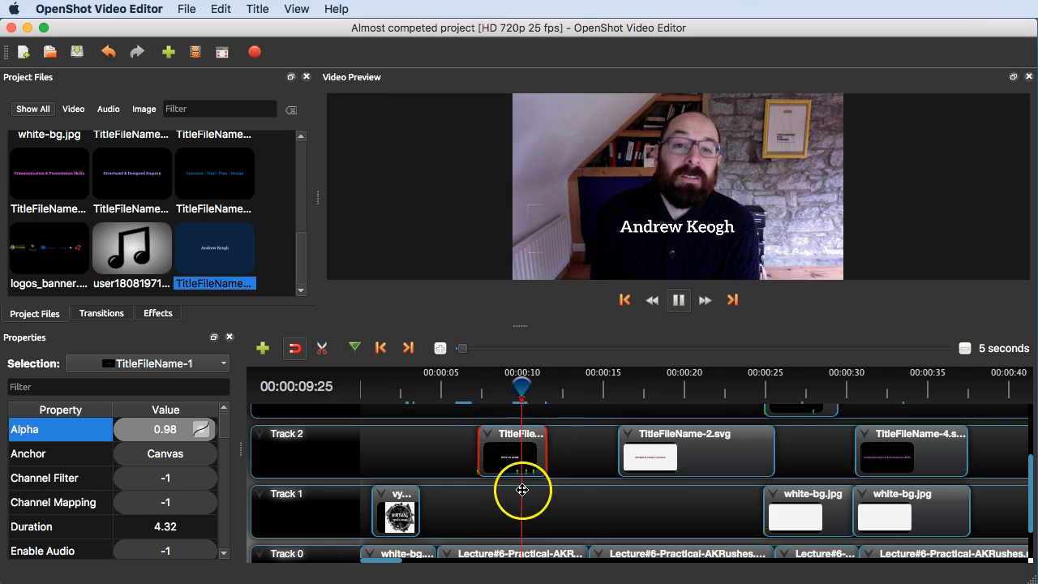
right_click(535, 446)
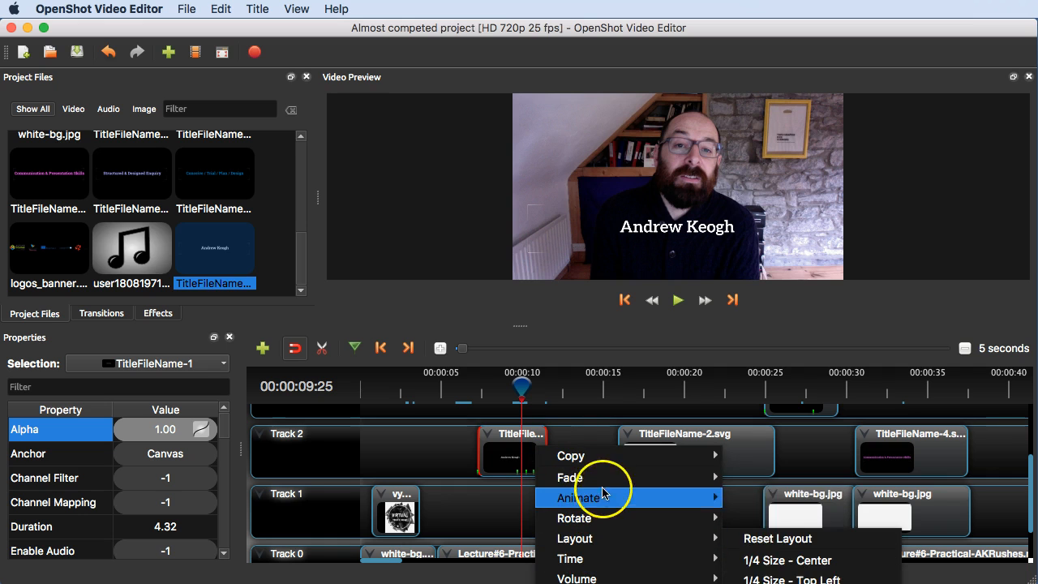
mouse_move(600, 477)
mouse_move(811, 519)
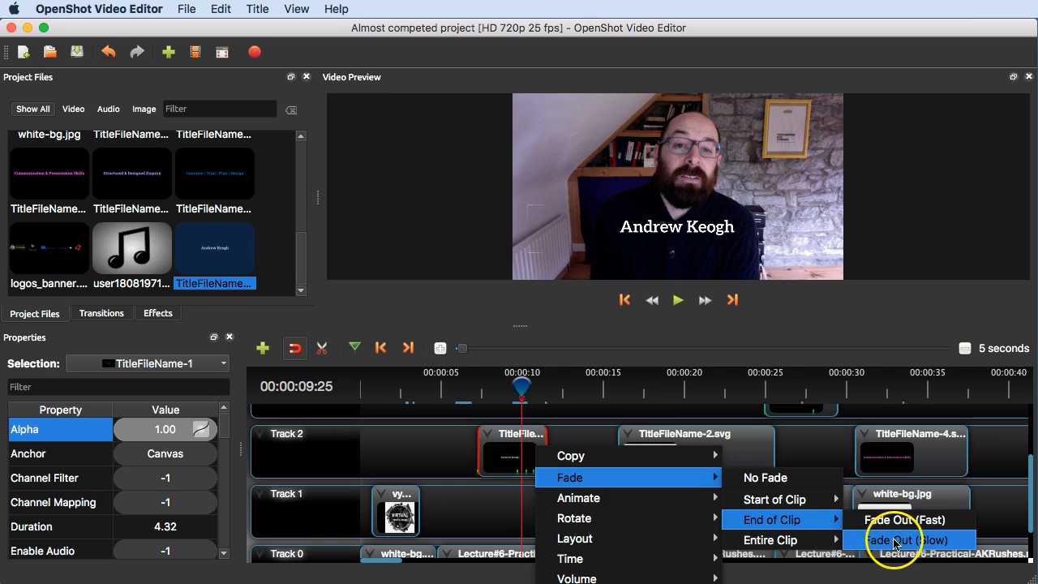
left_click(896, 540)
Step: Play the timeline from about 7 seconds into TitleFileName-2.svg to check the name title's fades
left_click(475, 386)
key("space")
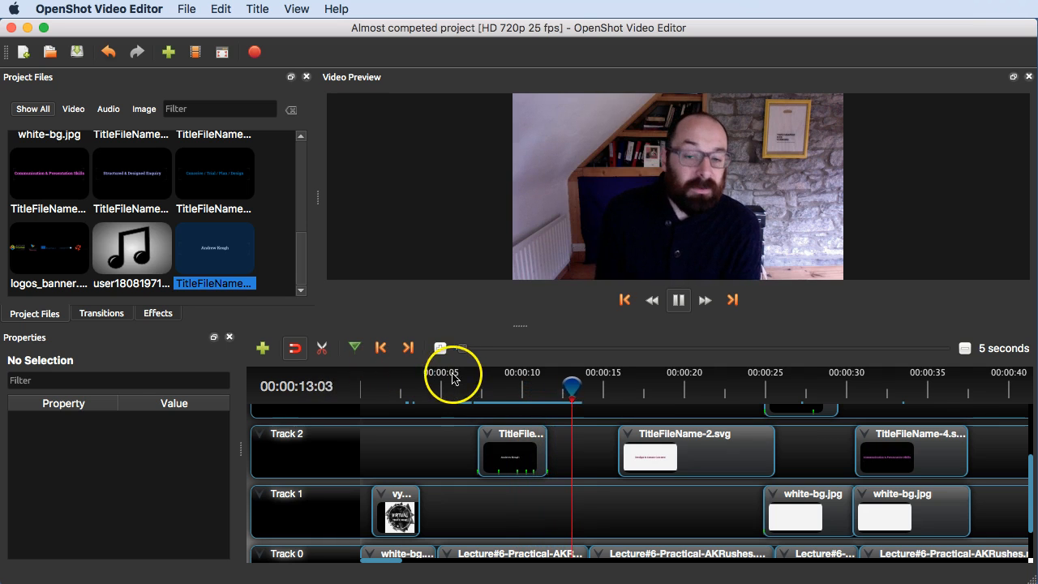
key("space")
key("space")
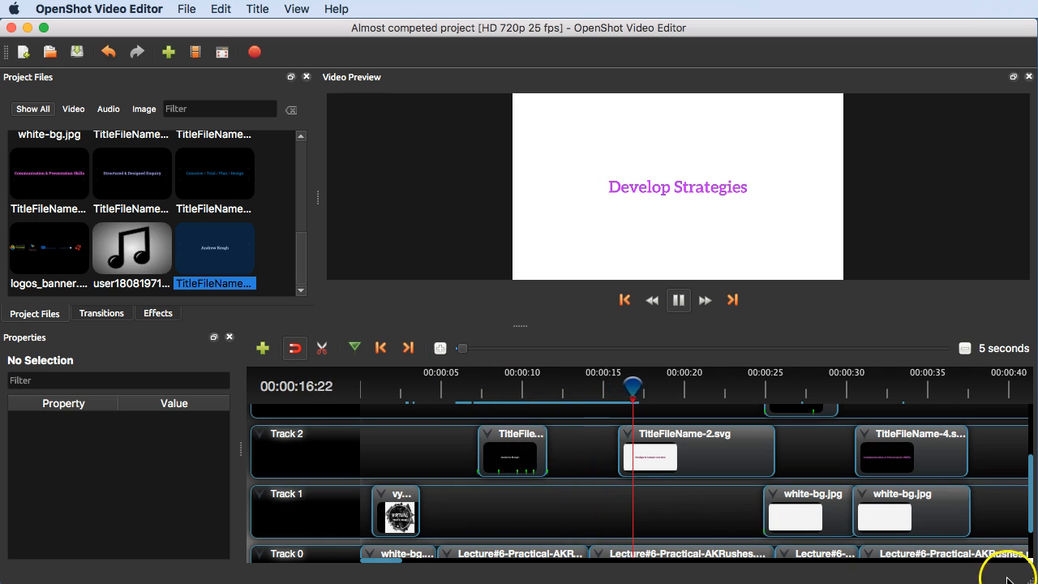
Step: Move the name title clip on Track 2 to start with the first lecture clip at about 4.8 seconds, and play it back
scroll(1033, 493, "down", 2)
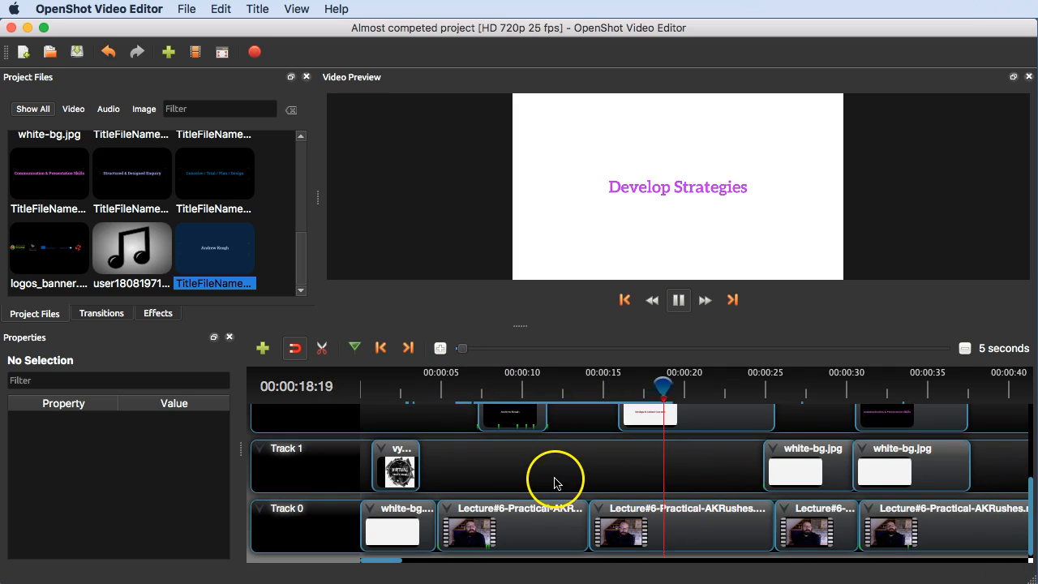
scroll(596, 450, "up", 2)
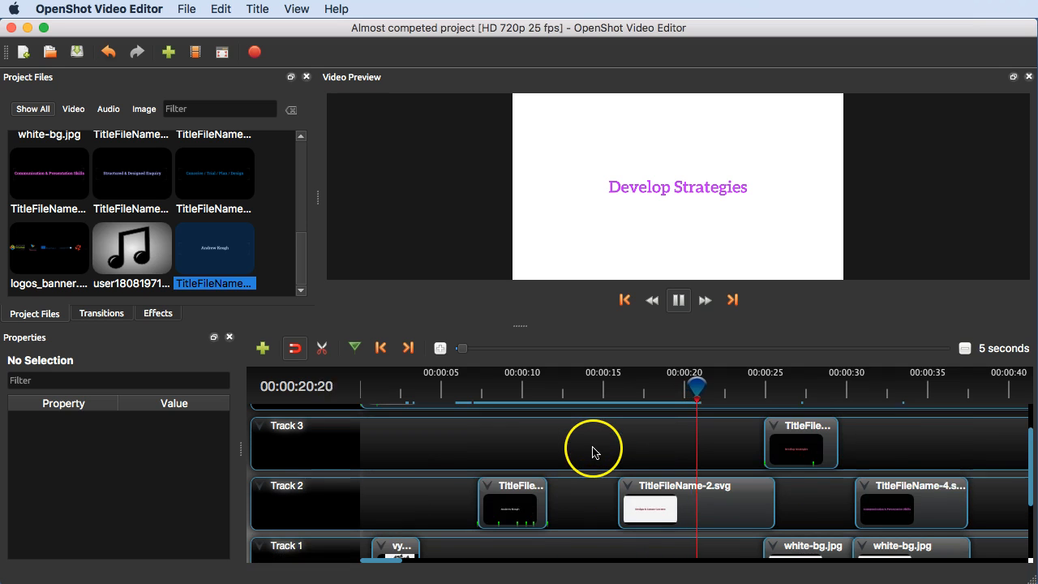
left_click(498, 373)
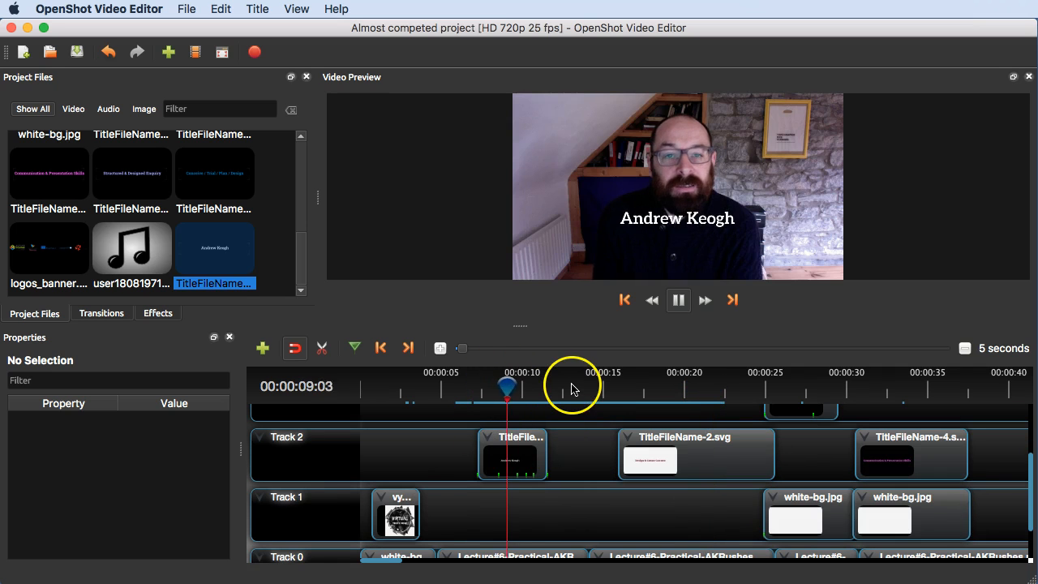
left_click(406, 393)
left_click_drag(423, 393, 462, 391)
left_click_drag(527, 468, 486, 468)
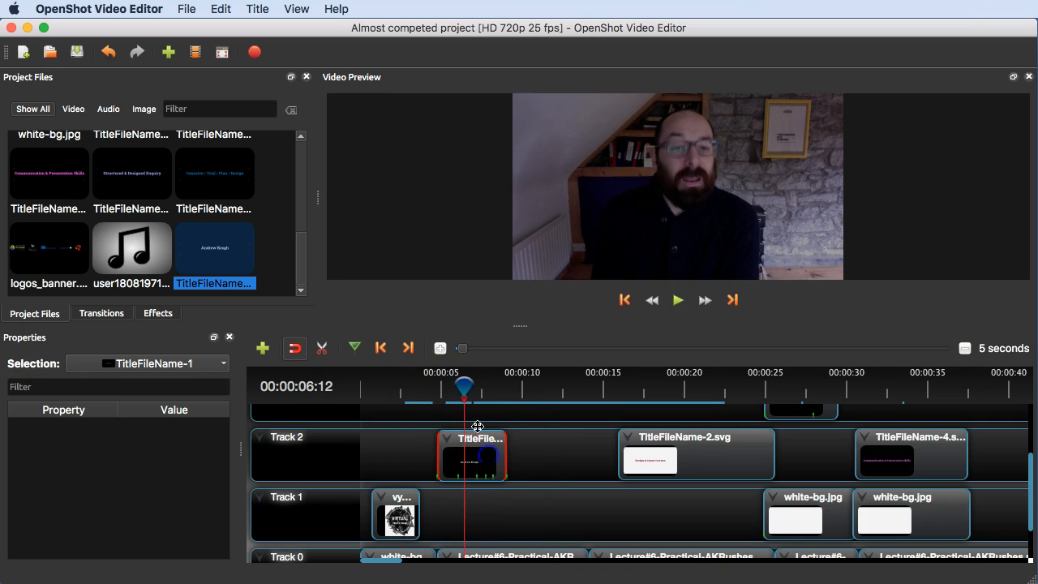
left_click(436, 388)
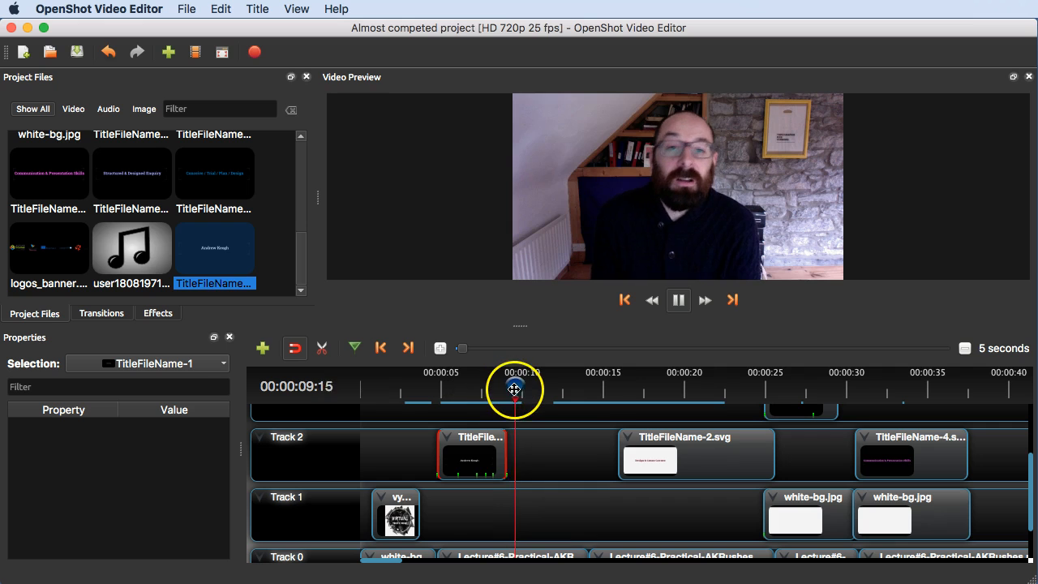
key("space")
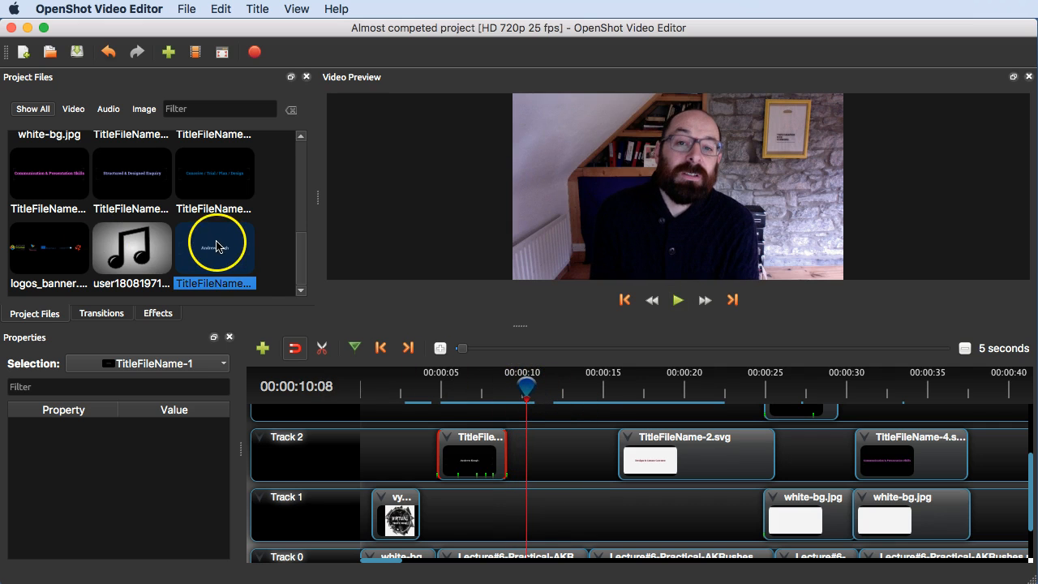
Step: Add the Design & Create Content title to Track 1, shorten it to 5.90 seconds and start it at about 8.3 seconds
scroll(217, 246, "up", 3)
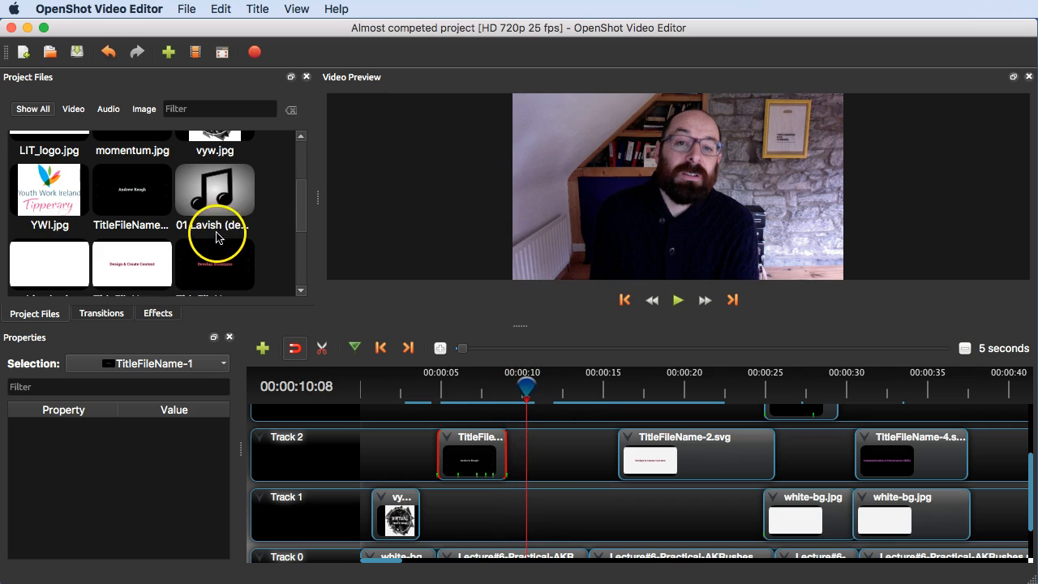
left_click(230, 272)
left_click_drag(134, 260, 466, 487)
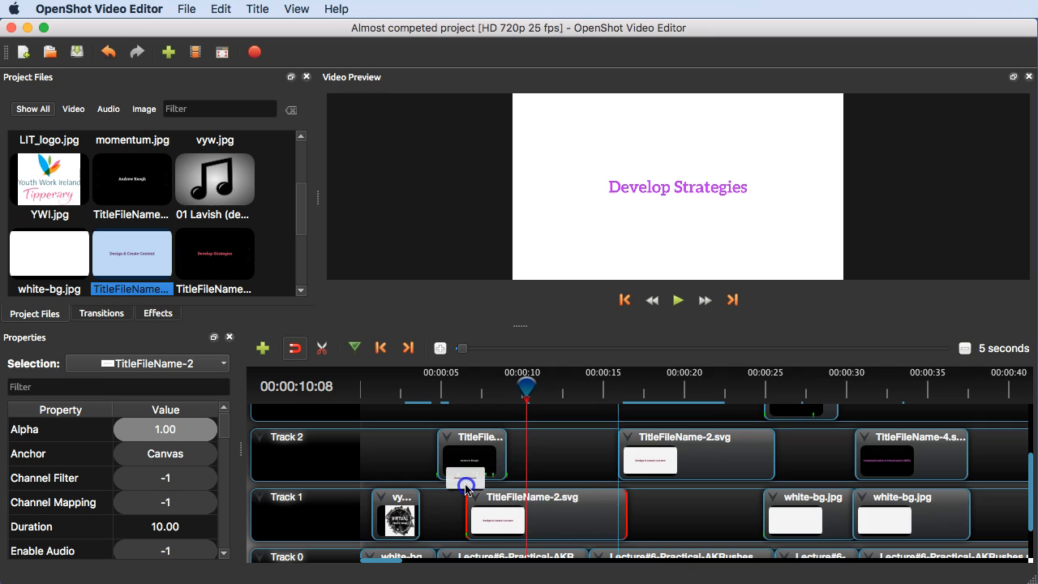
left_click_drag(621, 507, 575, 517)
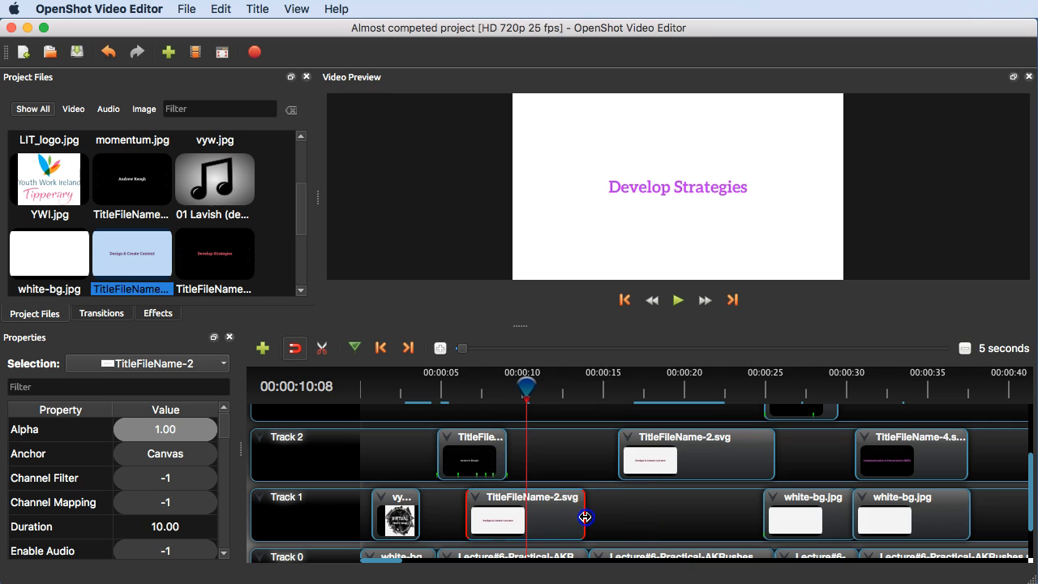
left_click_drag(469, 510, 494, 509)
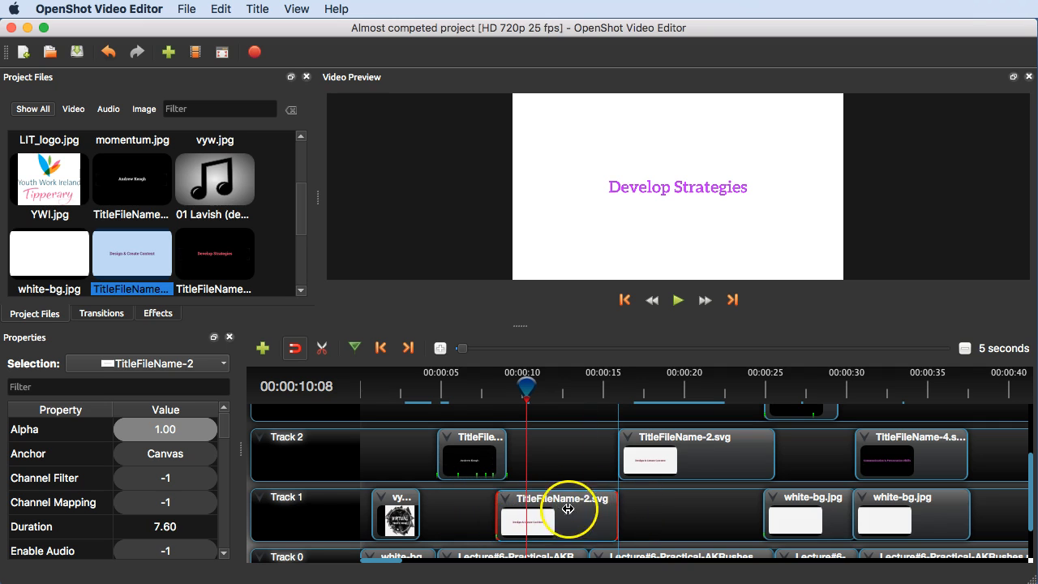
left_click_drag(614, 510, 588, 517)
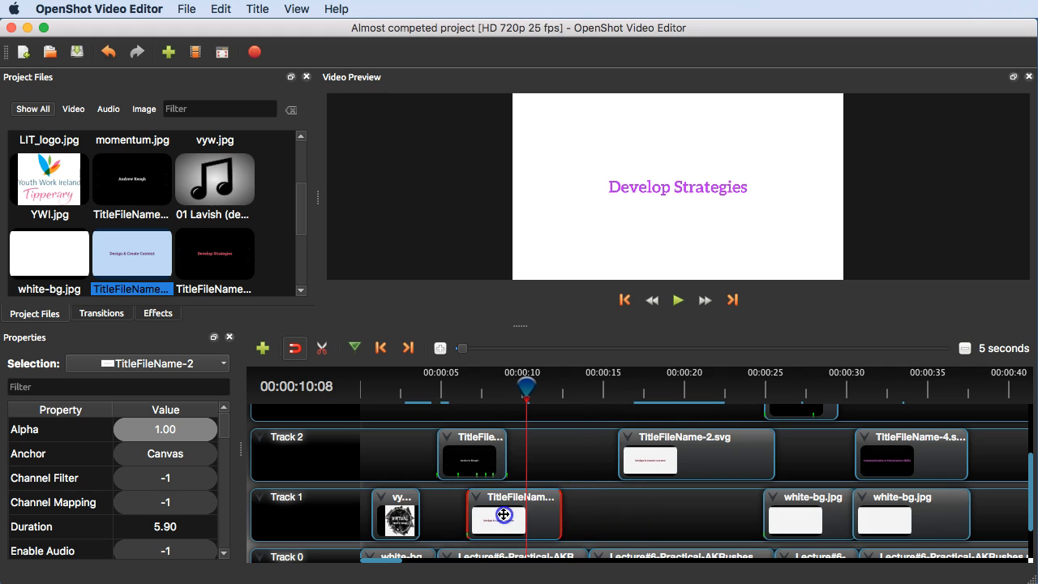
left_click_drag(503, 514, 531, 514)
Step: Play the timeline from about 7 seconds to check the added title clip on Track 1
left_click(656, 389)
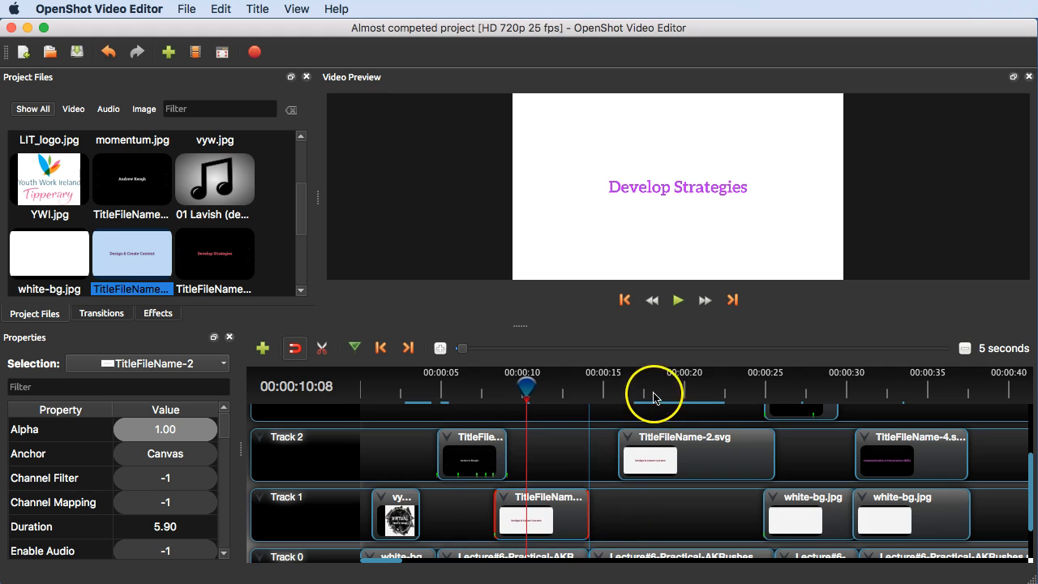
left_click(541, 396)
scroll(579, 447, "up", 3)
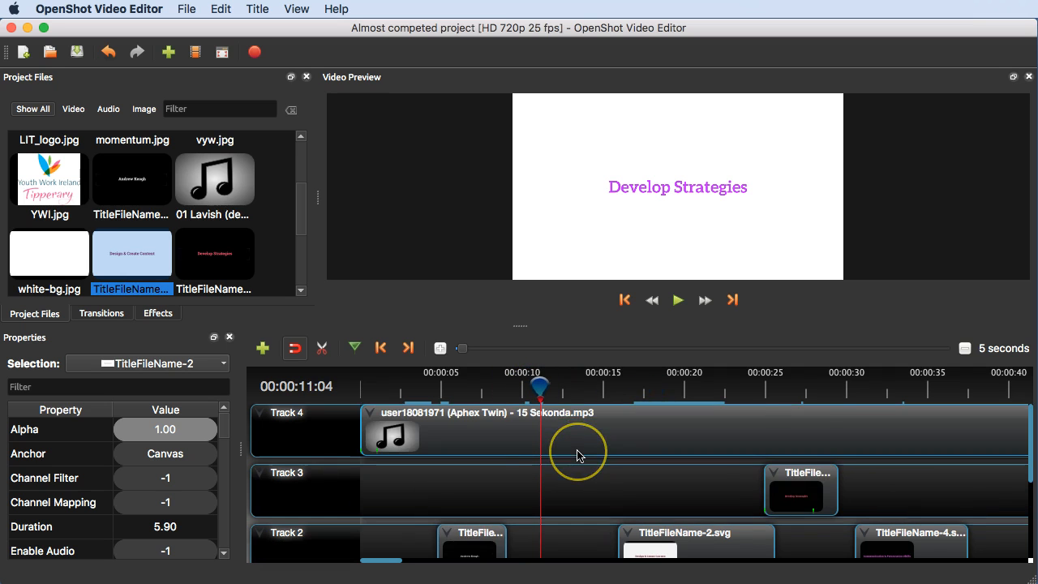
scroll(579, 450, "down", 5)
left_click(475, 381)
key("space")
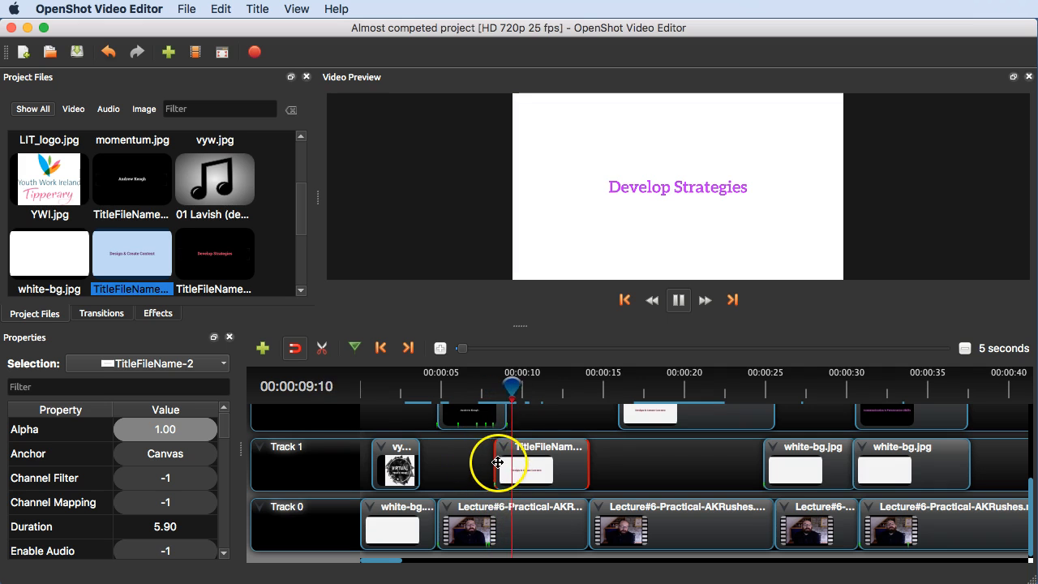
Step: Open the TitleFileName-2 title for editing, cancel, and delete its added clip from Track 1
right_click(544, 460)
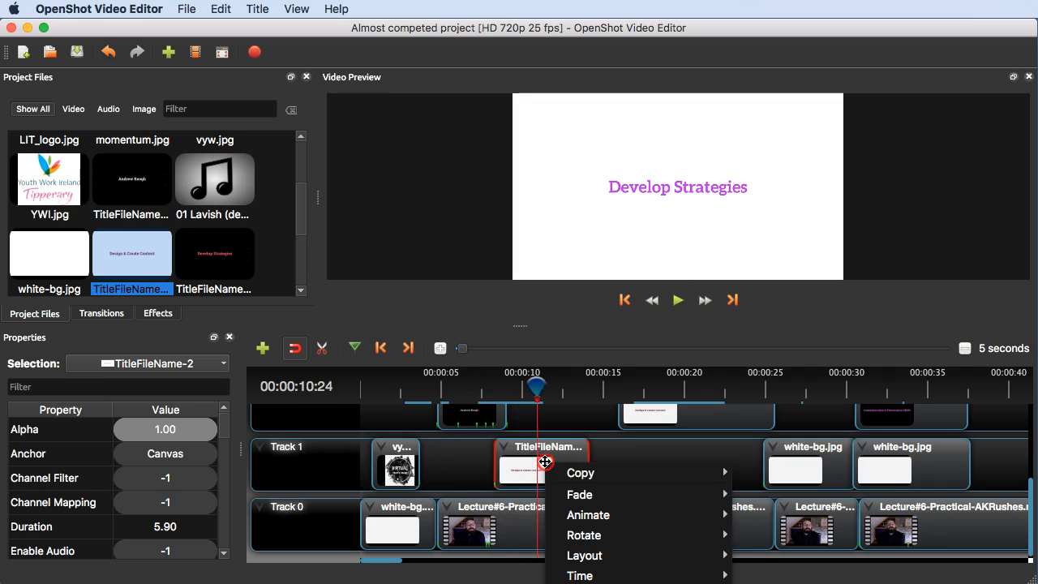
right_click(118, 249)
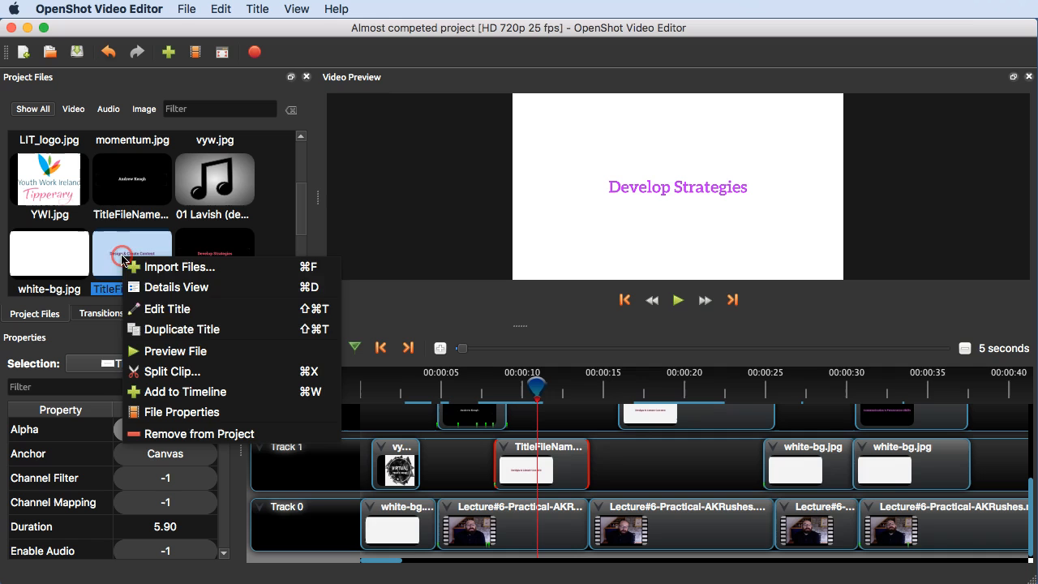
left_click(203, 312)
left_click(709, 510)
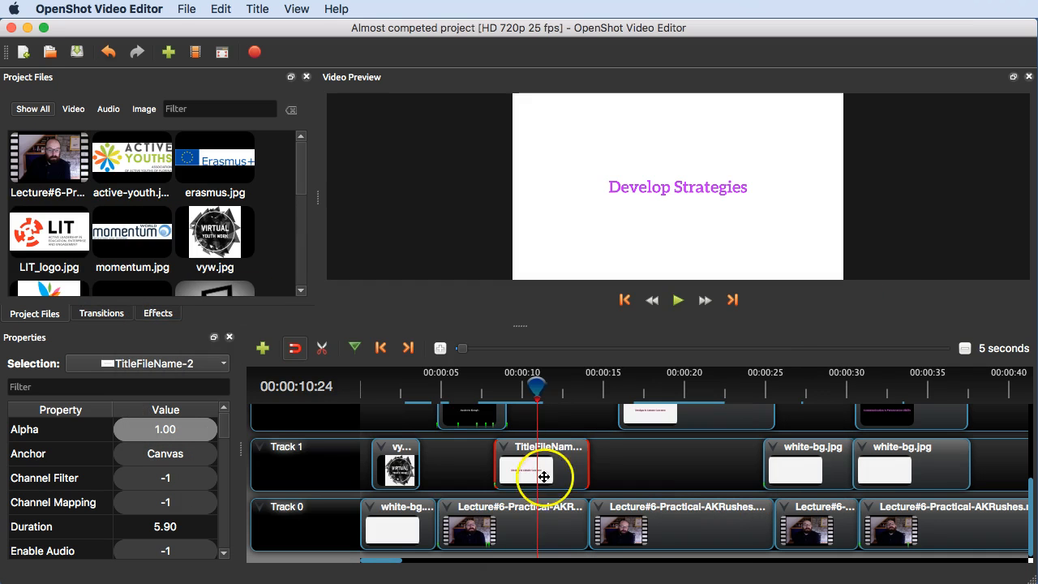
key("Delete")
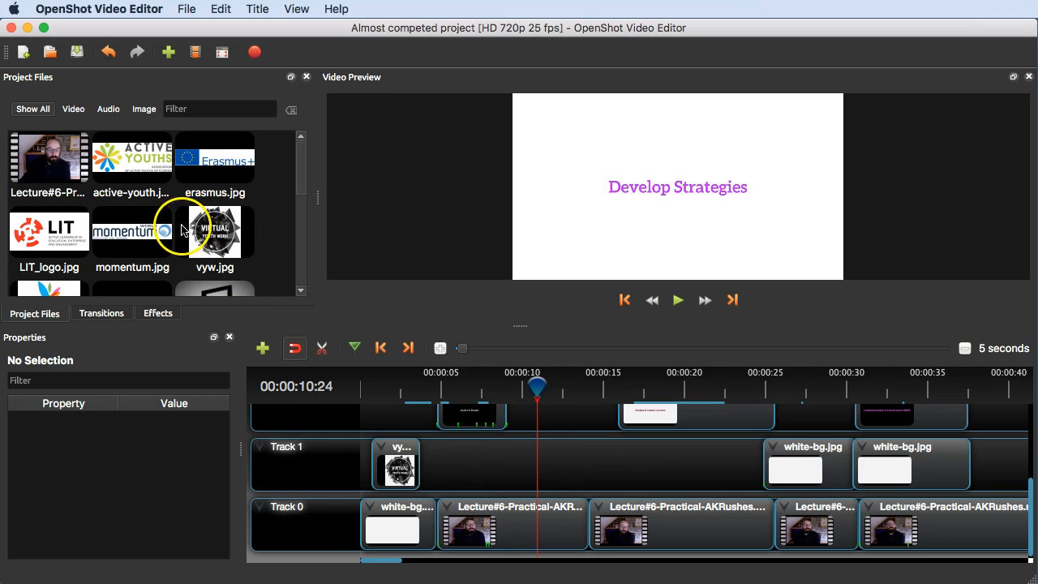
Step: Look through the project files to examine the existing title files and white background image
scroll(174, 235, "down", 3)
left_click(47, 261)
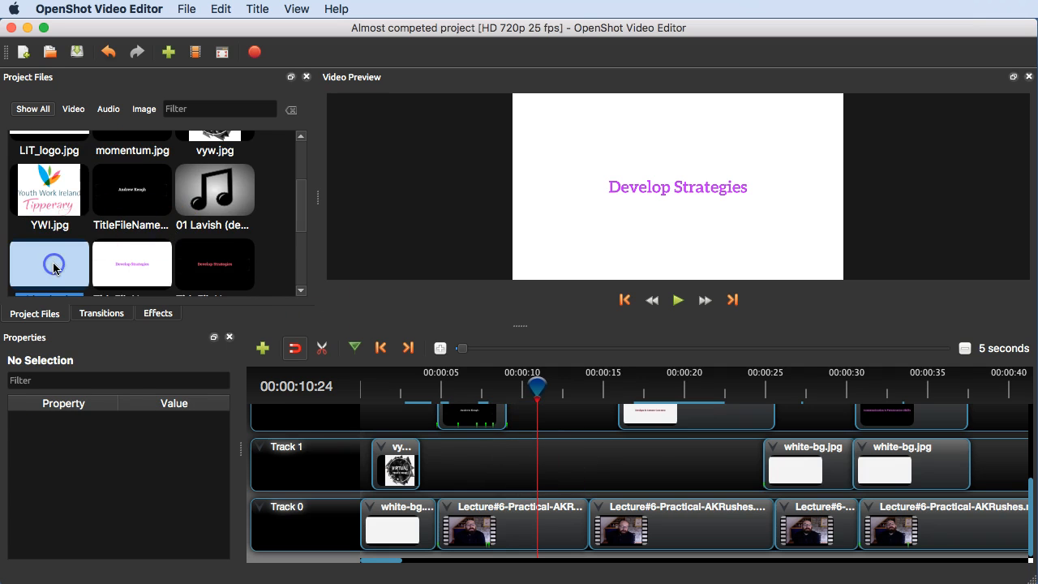
right_click(55, 266)
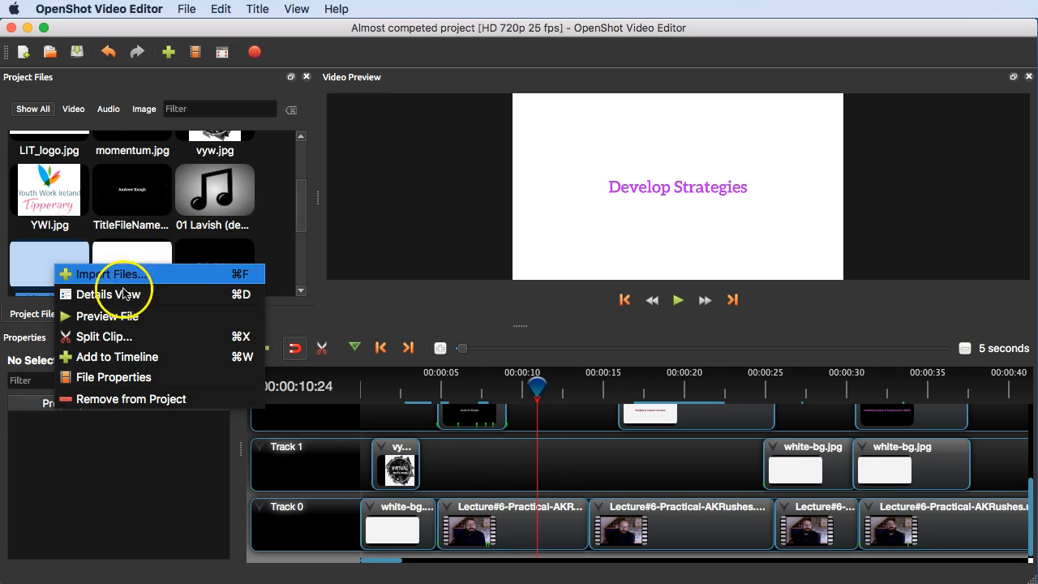
left_click(134, 239)
scroll(148, 254, "down", 3)
scroll(148, 253, "up", 3)
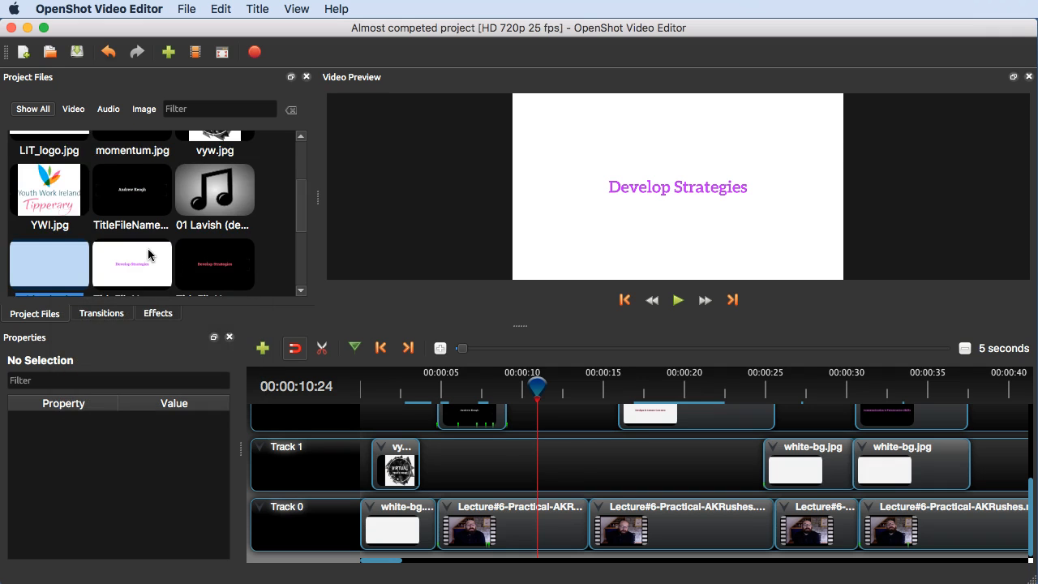
scroll(148, 255, "down", 3)
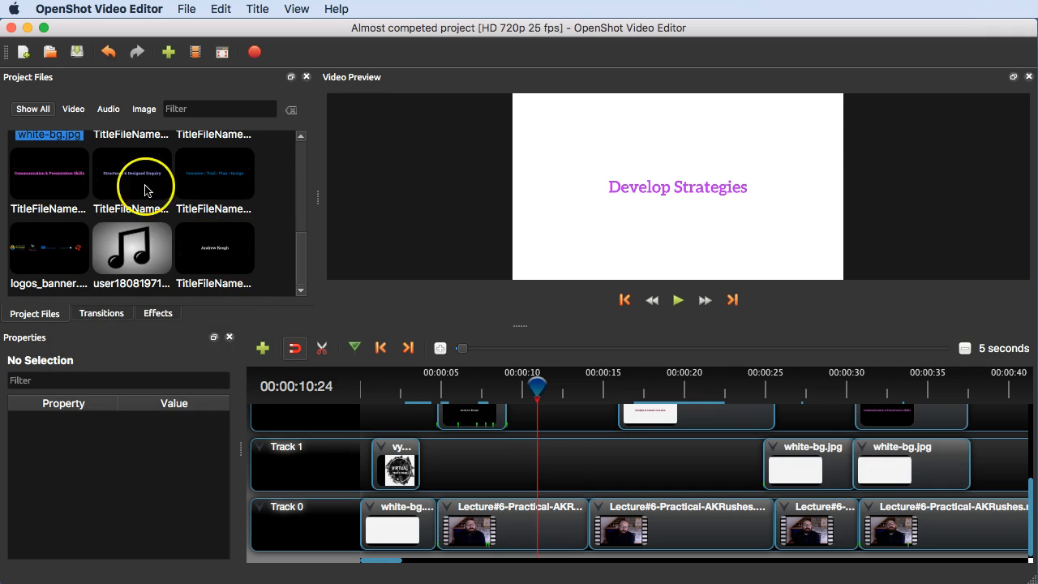
scroll(204, 181, "up", 3)
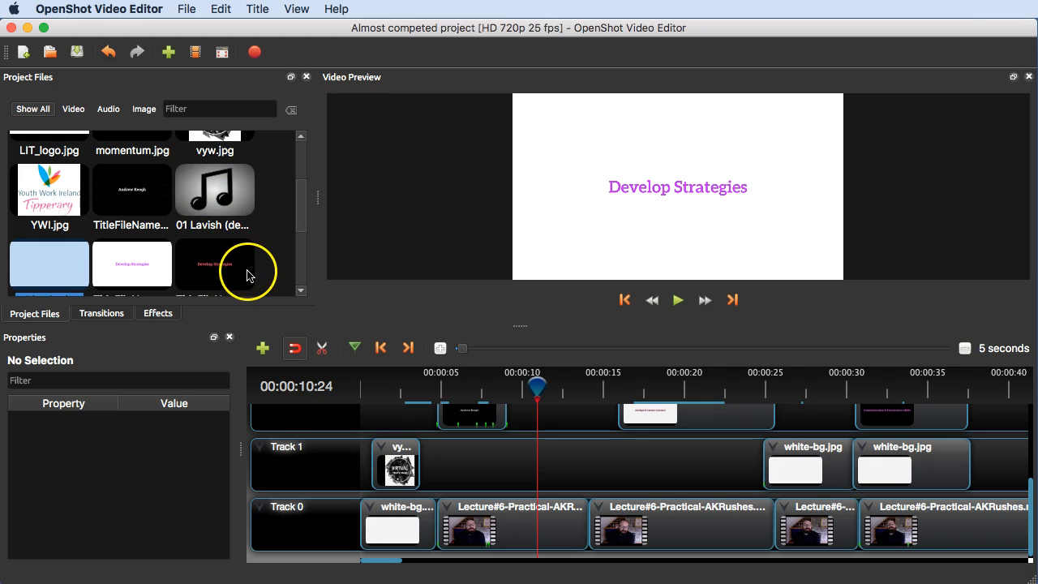
scroll(195, 263, "up", 3)
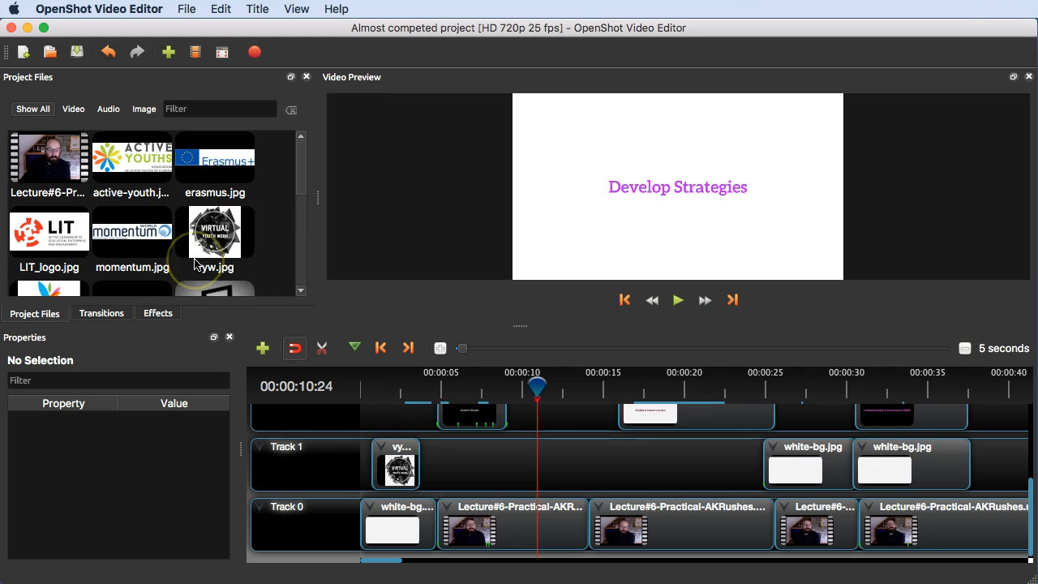
scroll(195, 264, "down", 3)
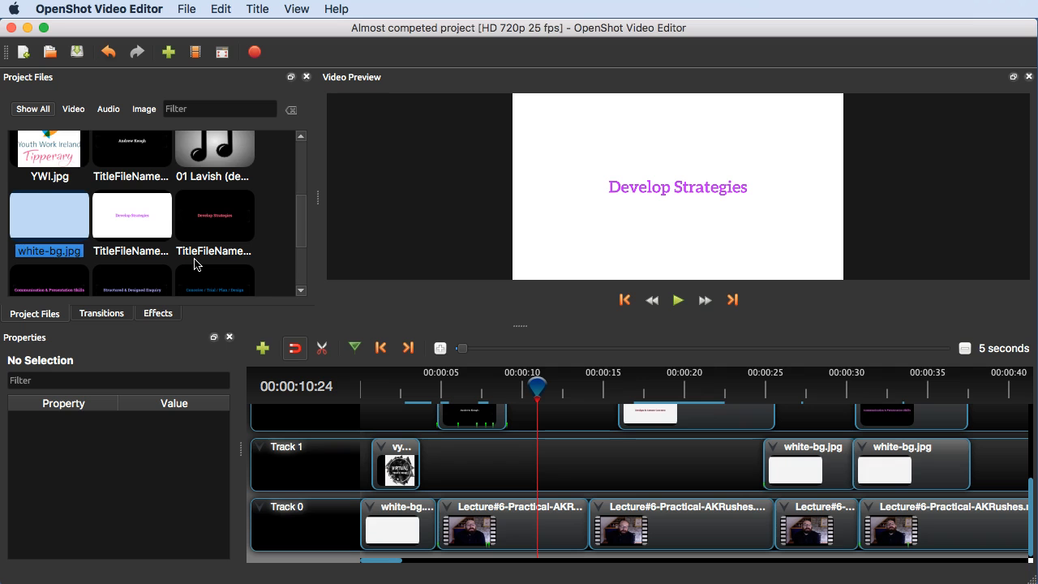
scroll(194, 264, "down", 2)
scroll(195, 263, "up", 5)
left_click(232, 290)
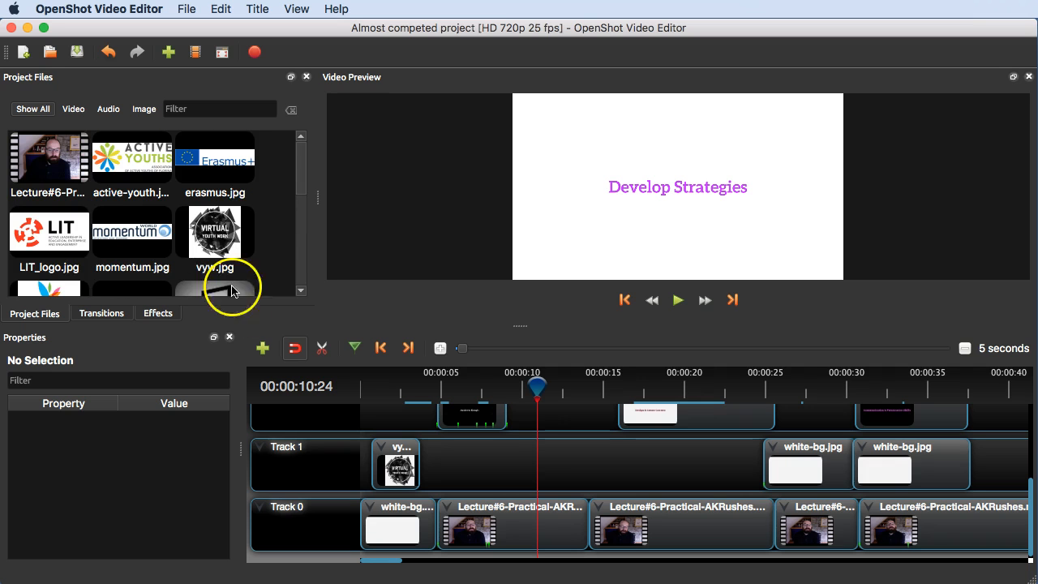
Step: Start a new title from the Camera border template and set its font to Aleo Bold, size 12
left_click(257, 9)
left_click(294, 30)
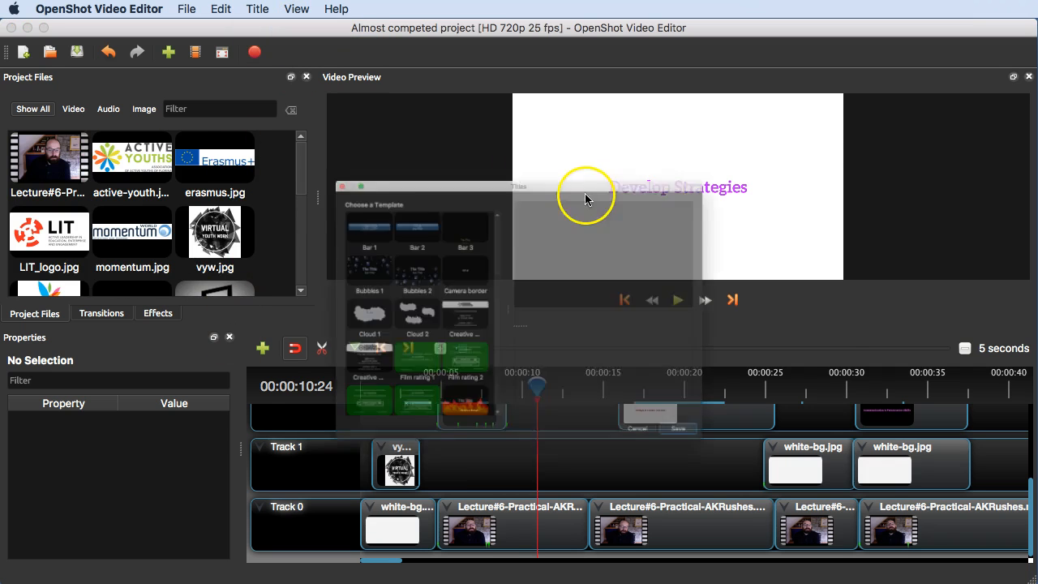
left_click(425, 239)
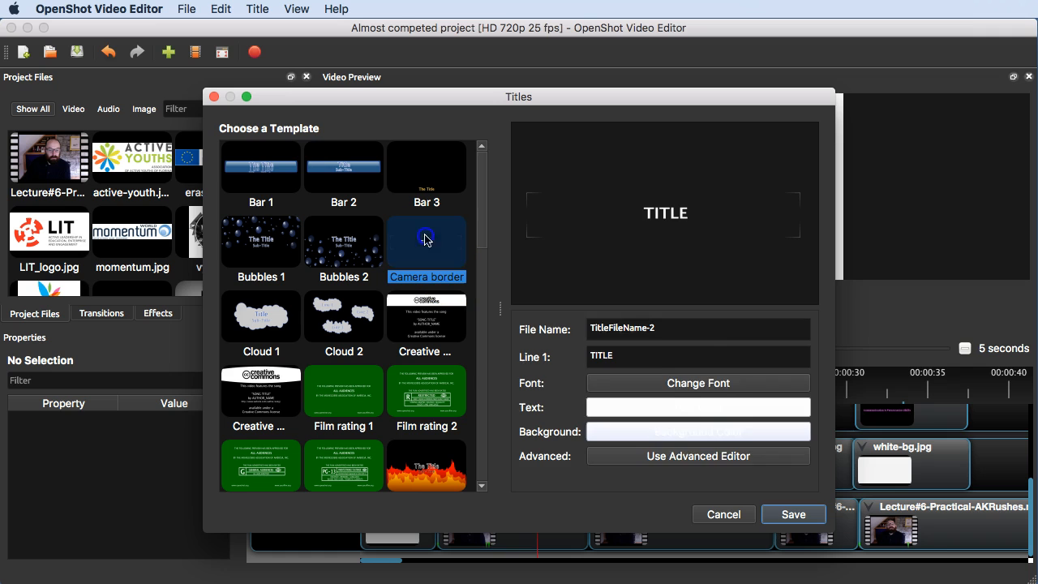
left_click(697, 383)
left_click_drag(320, 422, 326, 293)
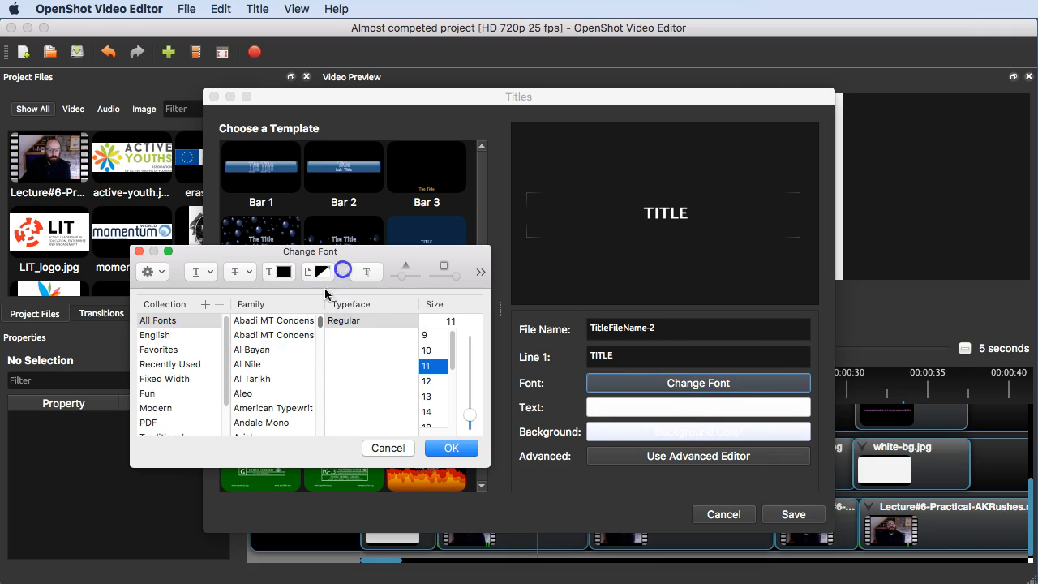
left_click(287, 398)
left_click(385, 379)
left_click(436, 381)
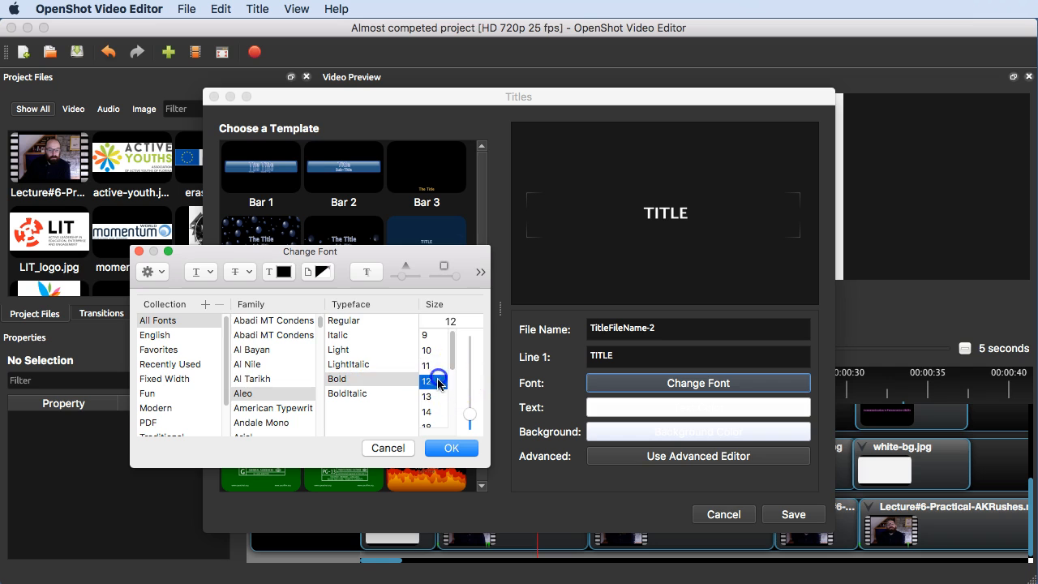
left_click(454, 448)
Step: Enter "Design & Create" as the title's text and set the text colour to dark pink, #c74477
left_click_drag(631, 360, 509, 356)
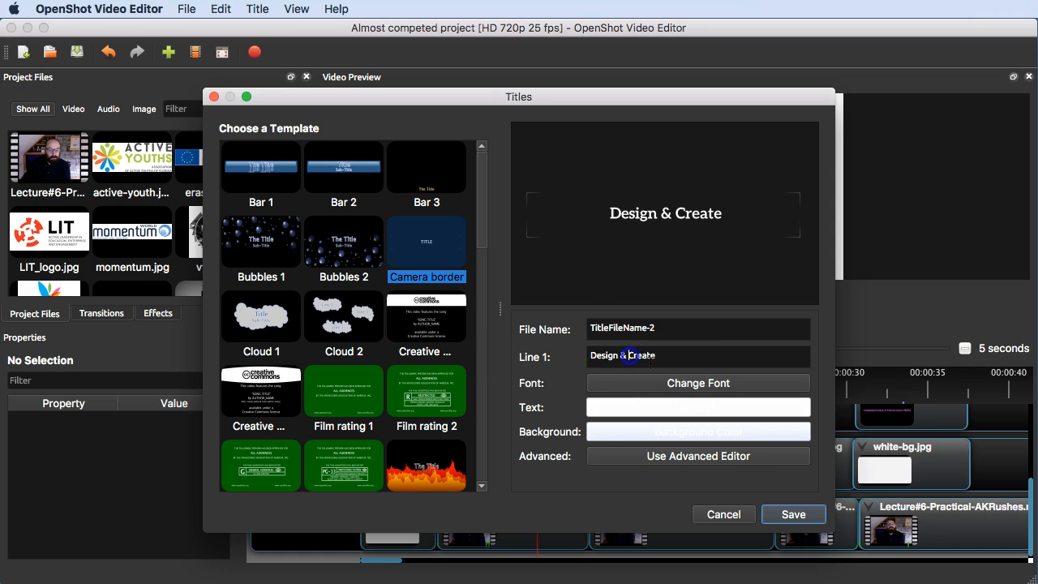
left_click(692, 407)
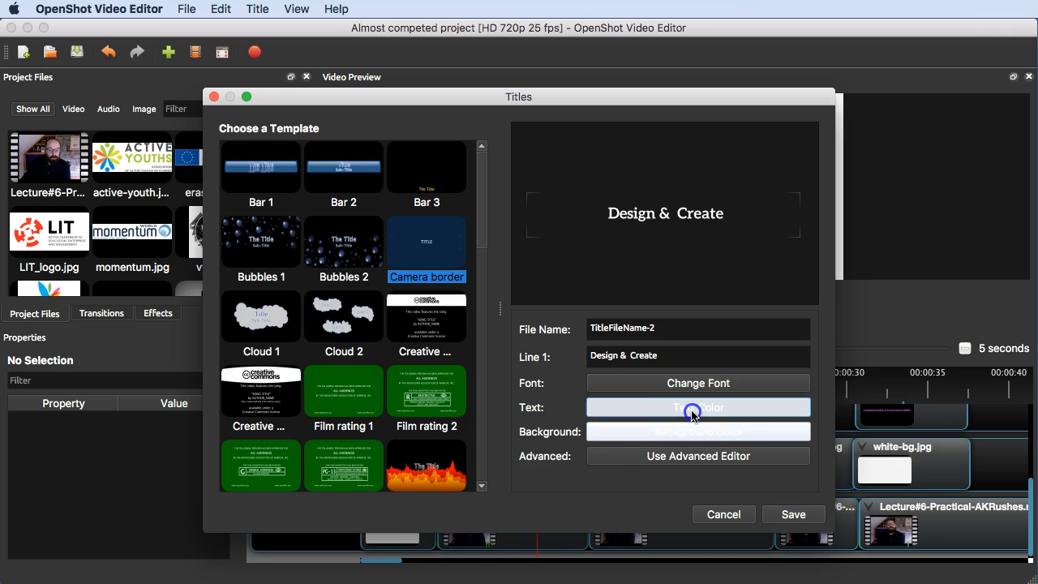
left_click_drag(529, 188, 526, 172)
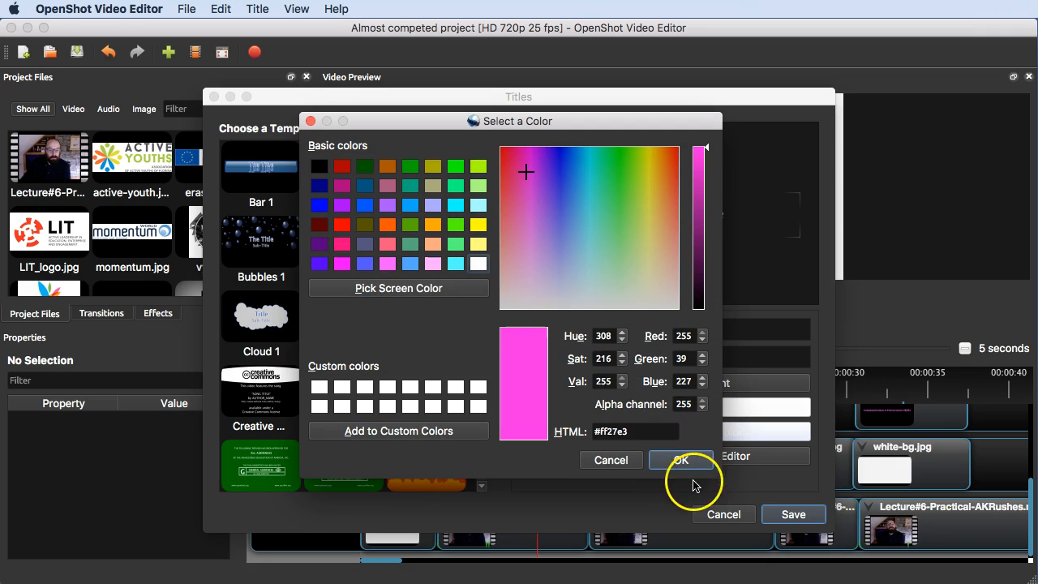
left_click_drag(648, 177, 521, 203)
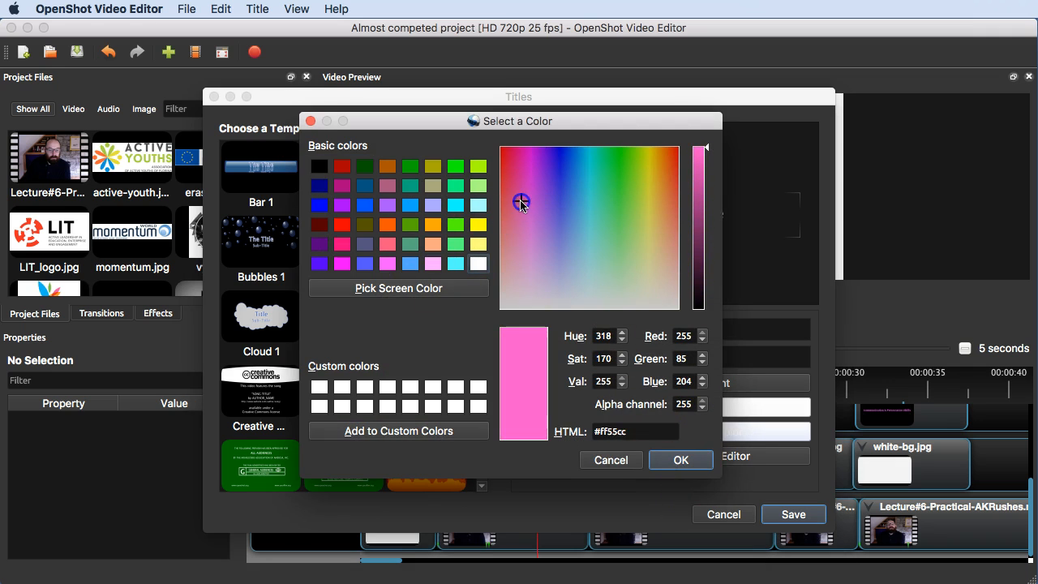
left_click(702, 180)
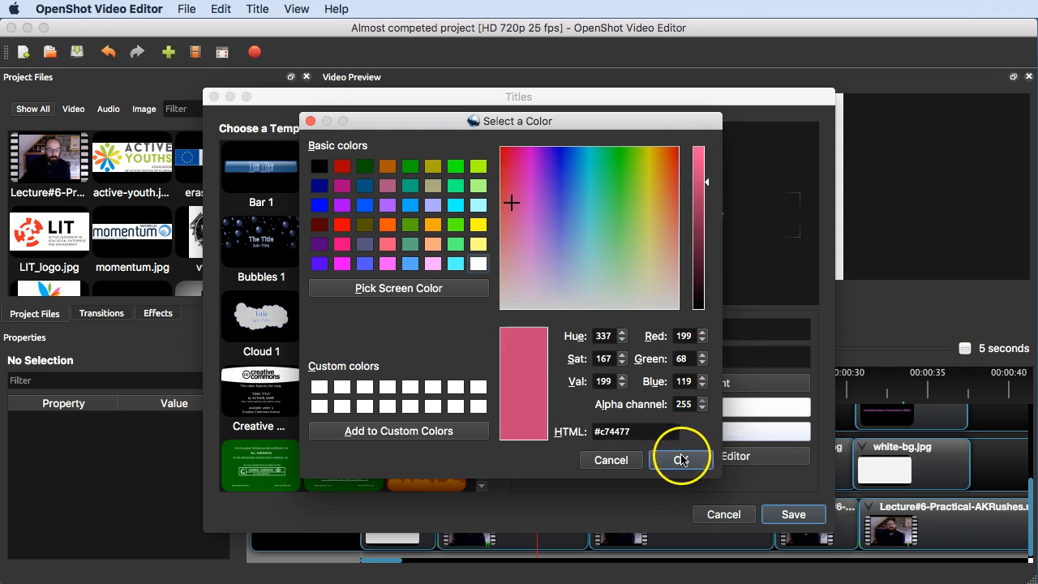
left_click(681, 460)
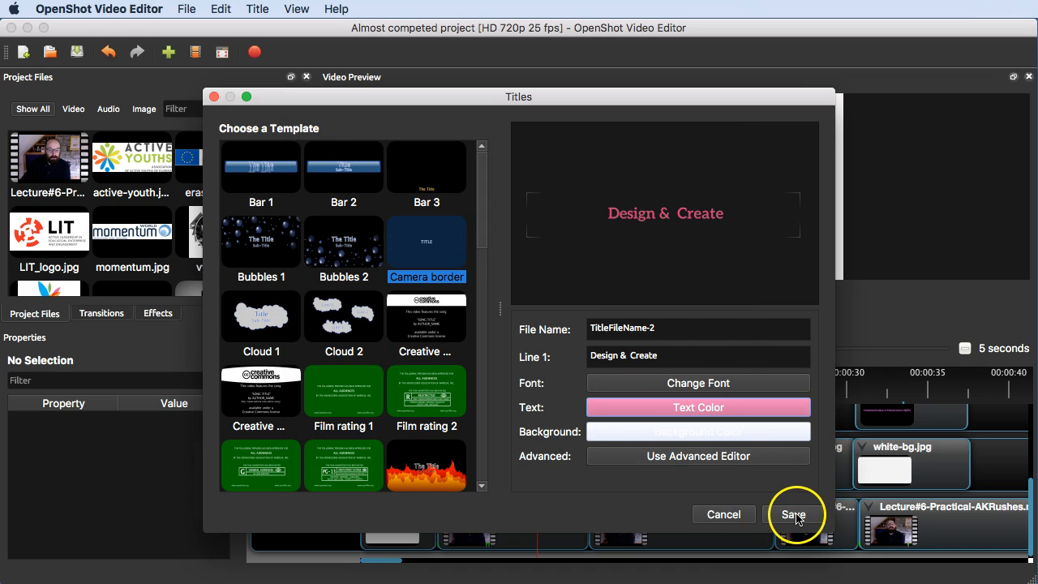
Step: Give the title a solid white background and save it as TitleFileName-2
left_click(717, 432)
left_click_drag(603, 235, 675, 311)
left_click(685, 458)
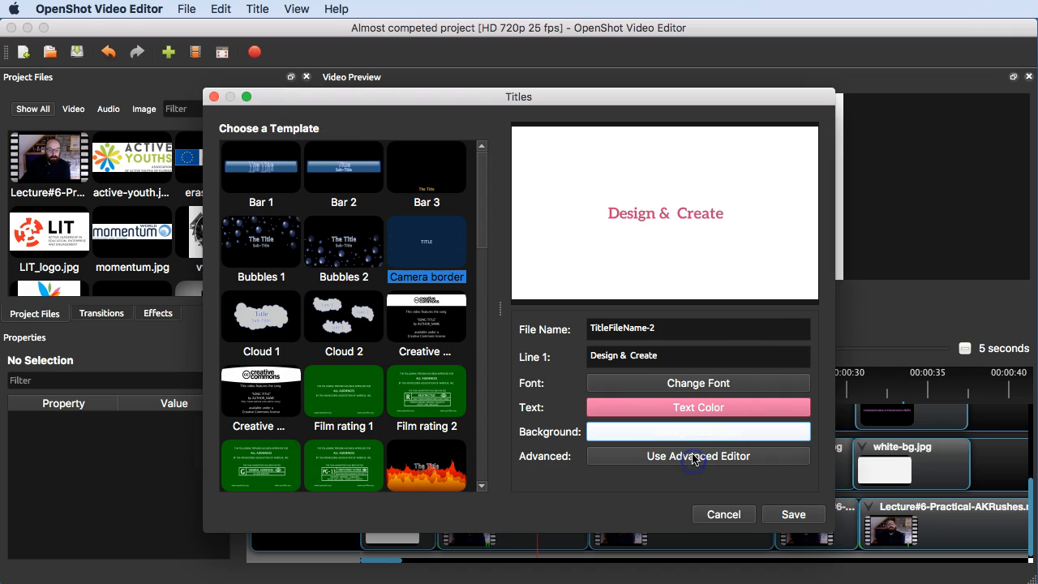
left_click(793, 513)
Step: Add the "Design & Create" title to Track 1, shortened to 4.65 seconds and starting at about 9.5 seconds
scroll(139, 208, "down", 5)
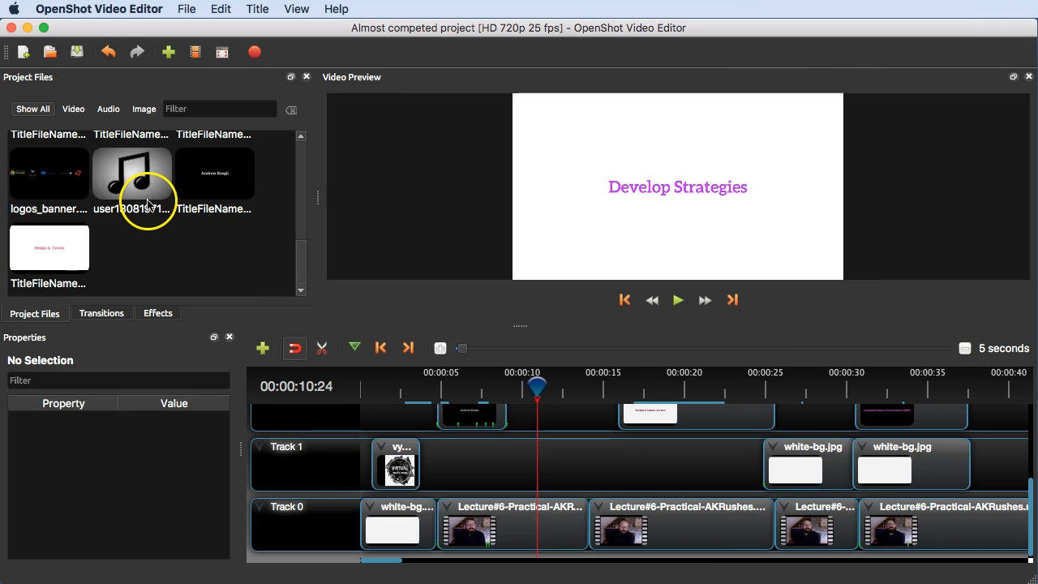
left_click_drag(55, 251, 602, 454)
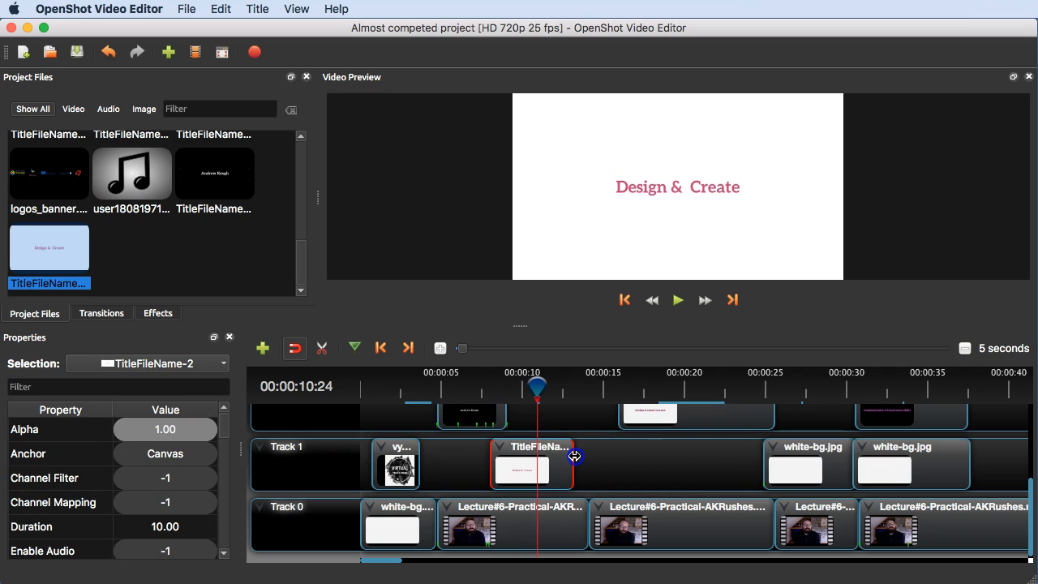
left_click_drag(539, 460, 514, 460)
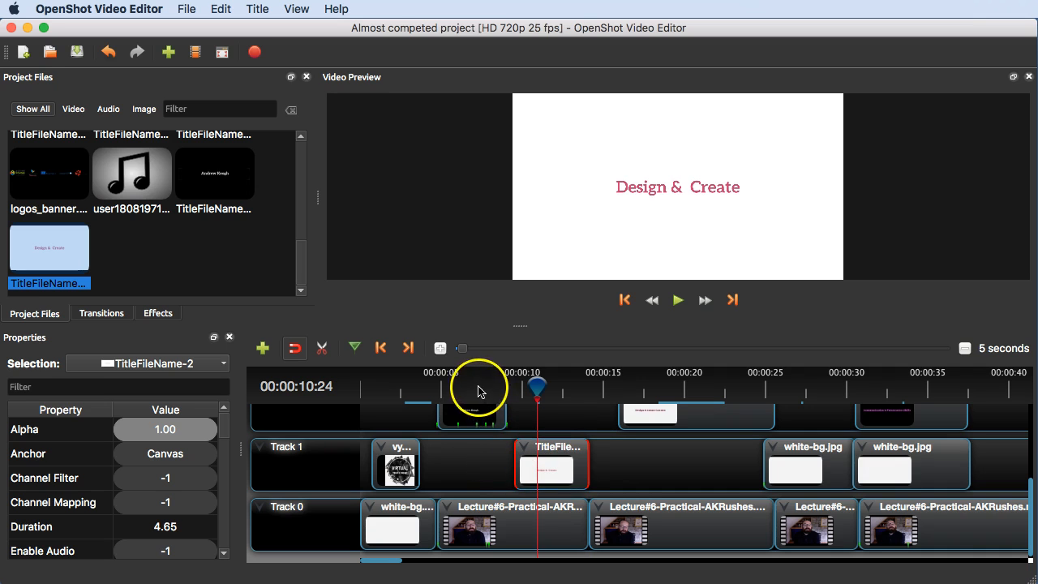
Step: Play the lead-in to the "Design & Create" clip and extend its start earlier, to a duration of 5.40 seconds
left_click(478, 392)
key("space")
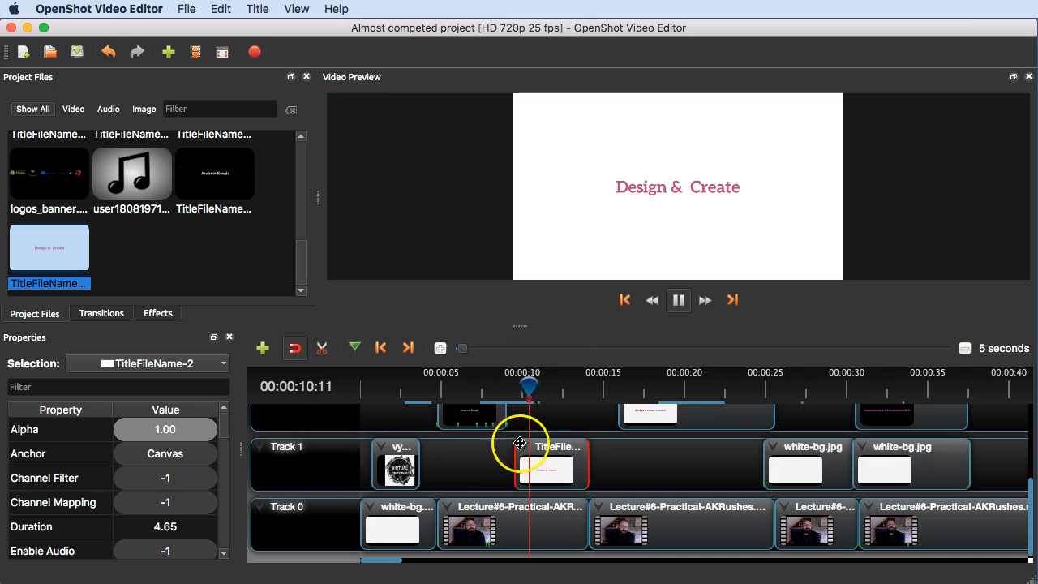
left_click(486, 388)
key("space")
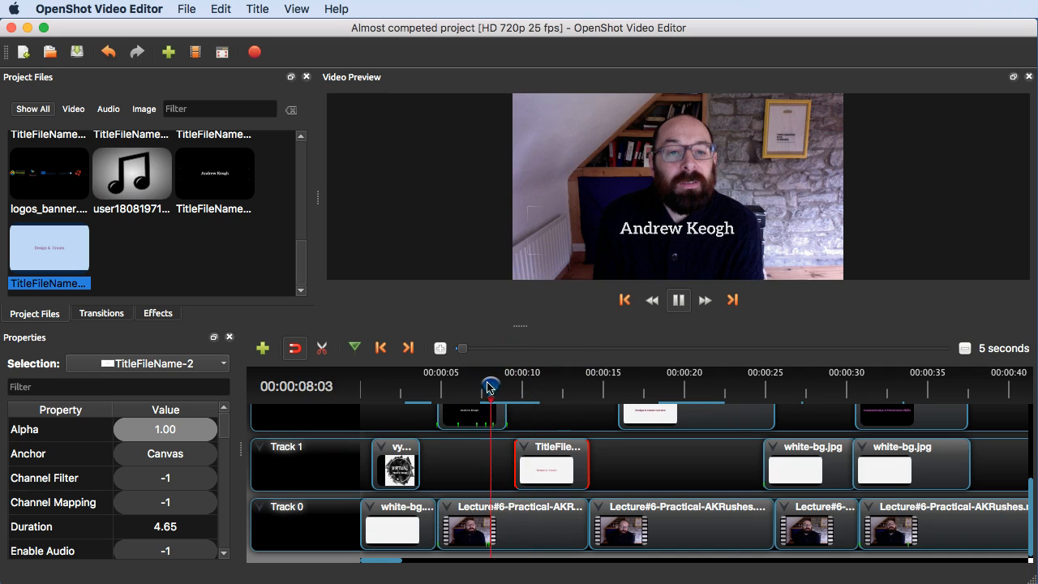
left_click_drag(517, 450, 505, 459)
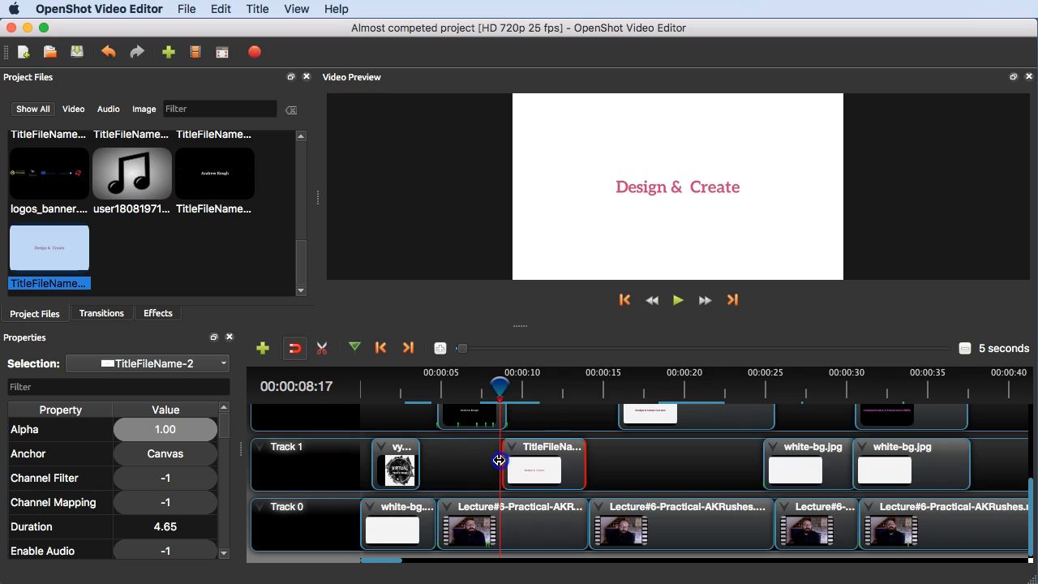
Step: Play the transition from the name title and trim the name title's end on Track 2 to a 3.82-second duration
left_click(471, 388)
key("space")
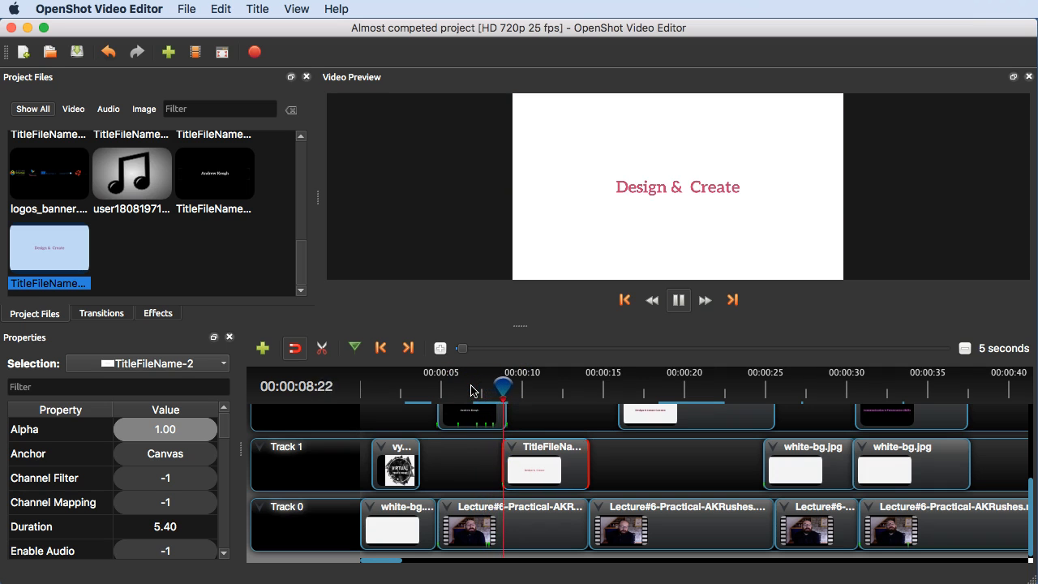
left_click(487, 389)
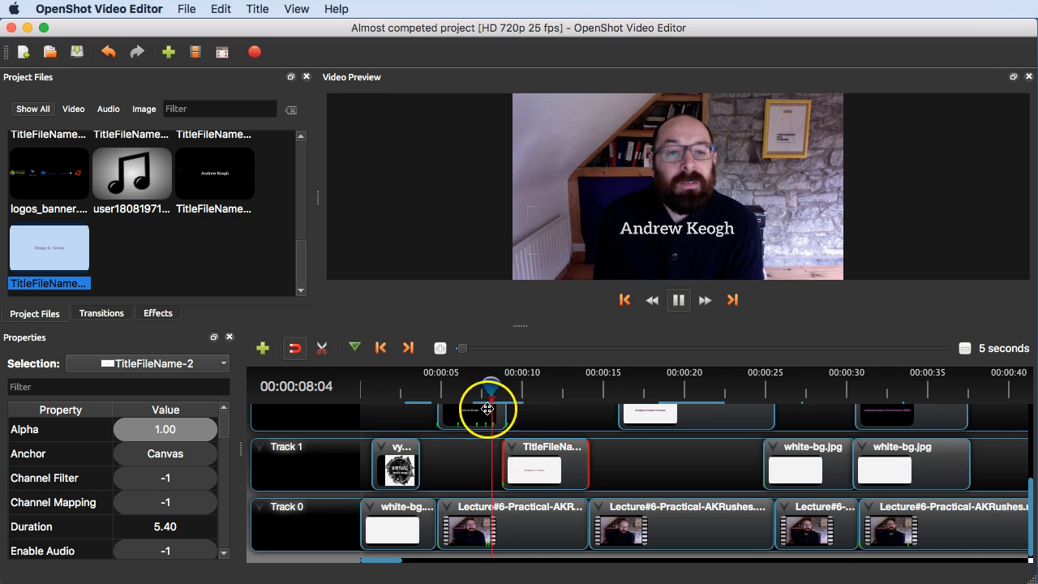
left_click_drag(499, 415, 500, 415)
Step: Move the "Design & Create" clip to start where the name title ends, and extend its end to a 5.80-second duration
left_click(473, 384)
key("space")
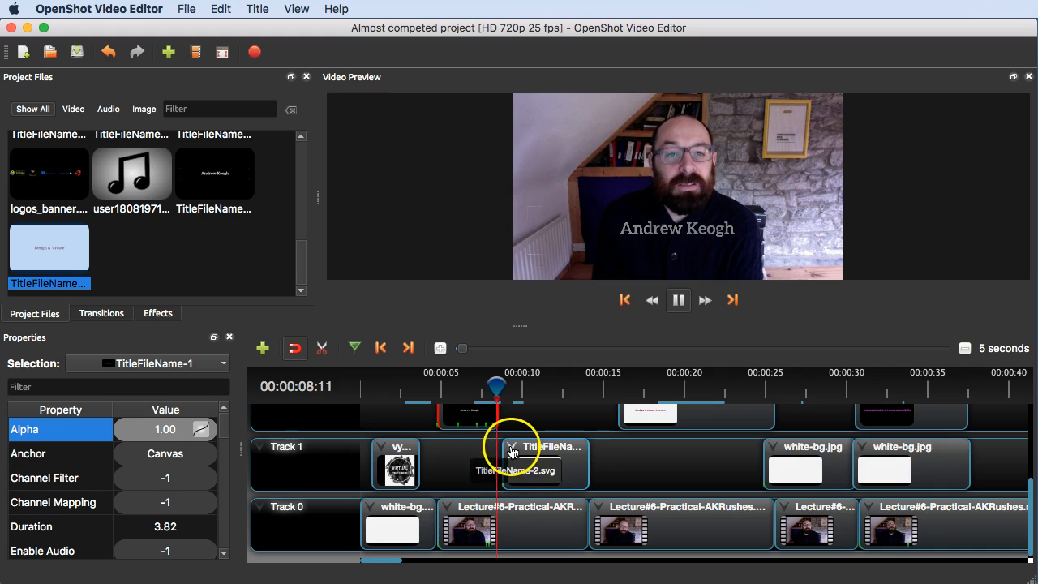
key("space")
left_click_drag(502, 454, 498, 459)
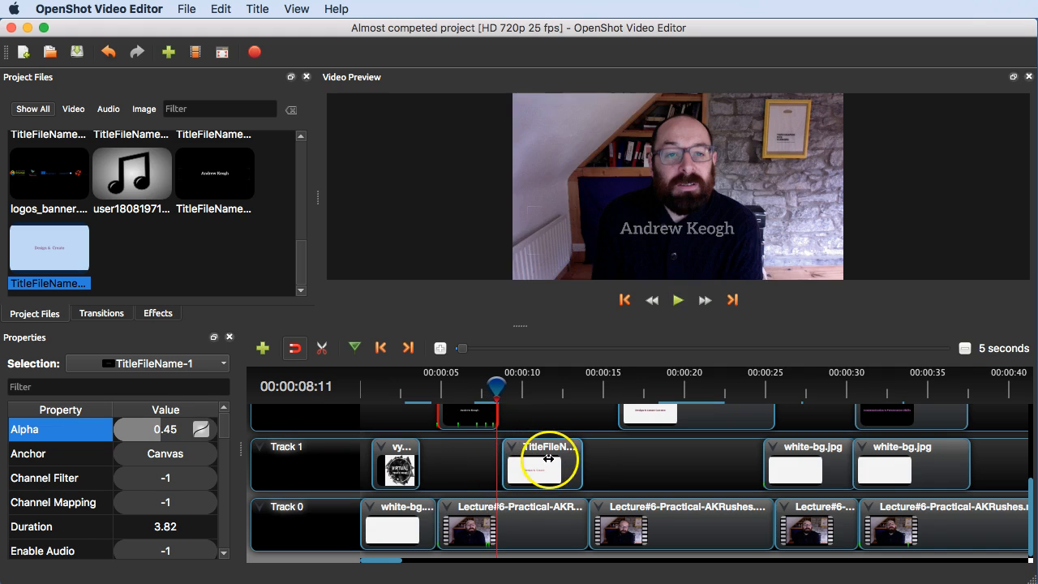
left_click(538, 456)
left_click(476, 379)
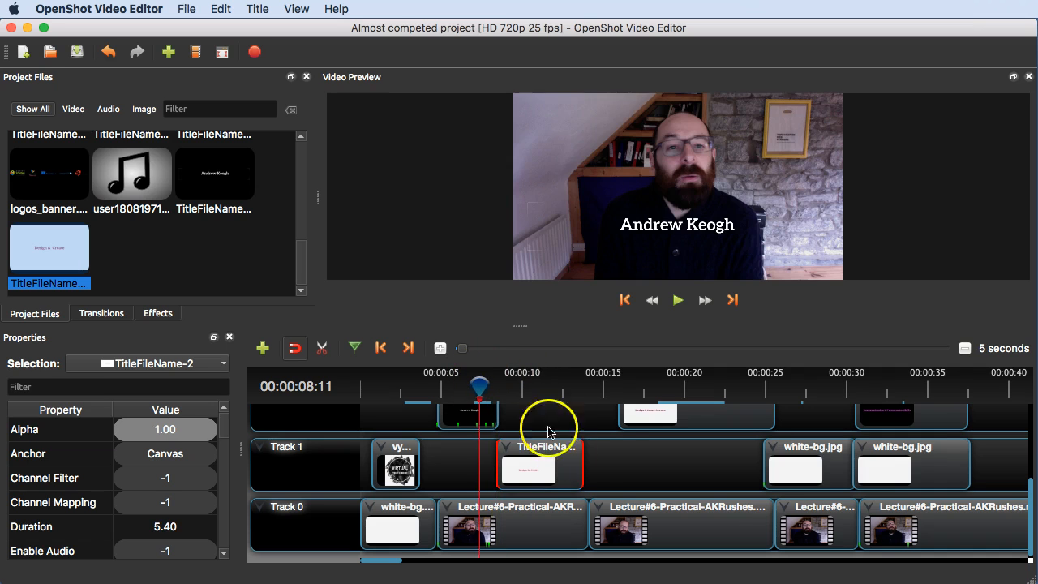
left_click_drag(582, 458, 591, 458)
Step: Play the section from about 6 seconds and trim the name title's end to a 3.32-second duration
left_click(461, 382)
key("space")
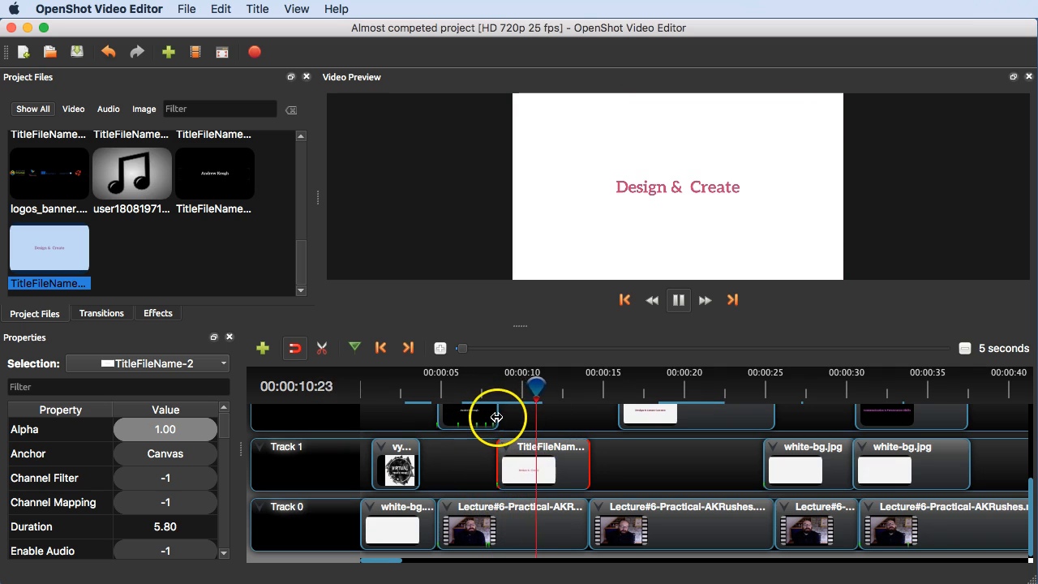
key("space")
left_click_drag(438, 416, 466, 525)
Step: Play the timeline from about 4 seconds and examine up close where the "Design & Create" clip ends against the next lecture clip
left_click(419, 392)
key("space")
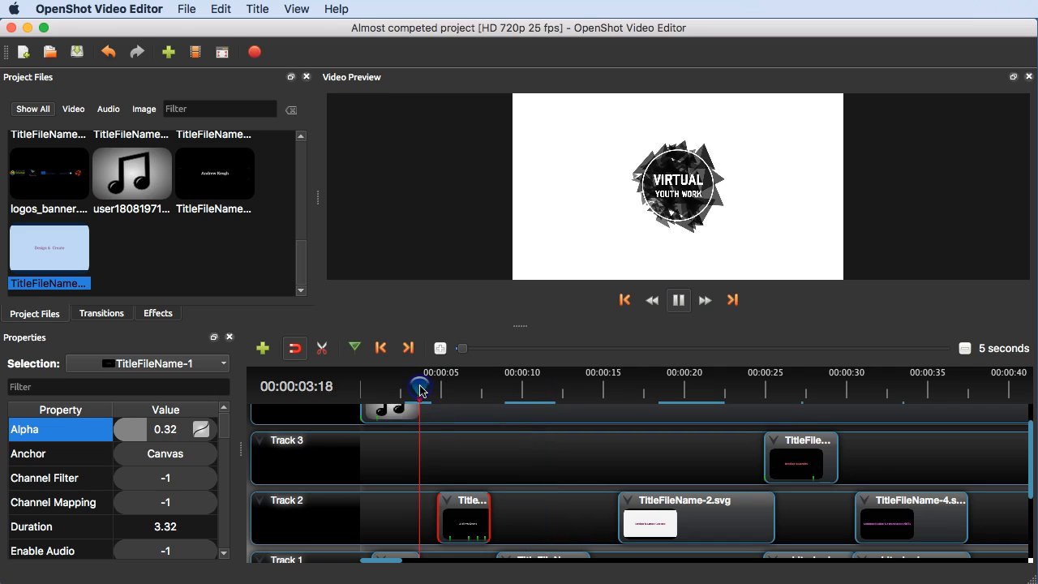
scroll(503, 450, "down", 3)
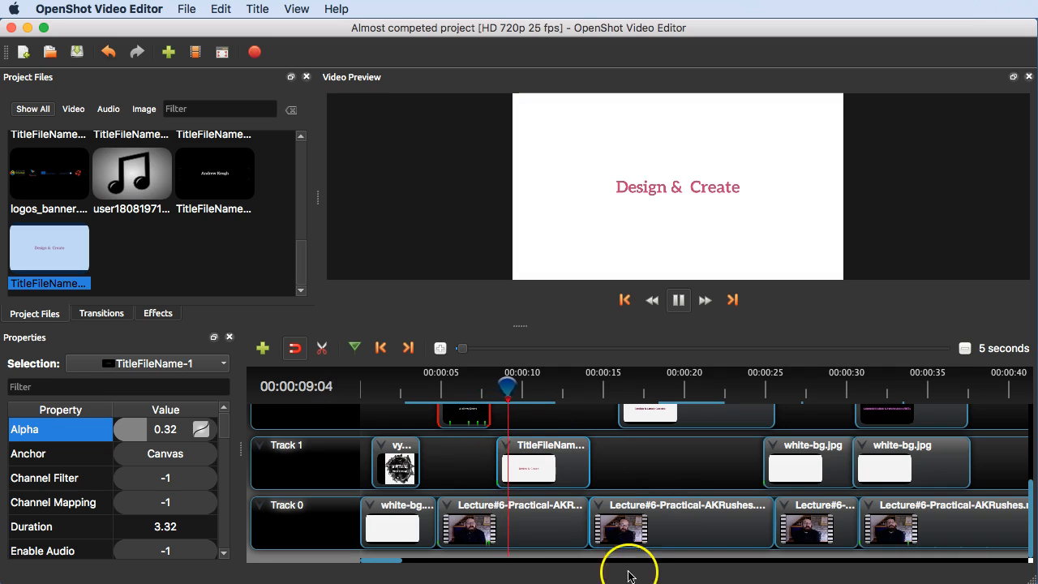
left_click_drag(382, 556, 398, 559)
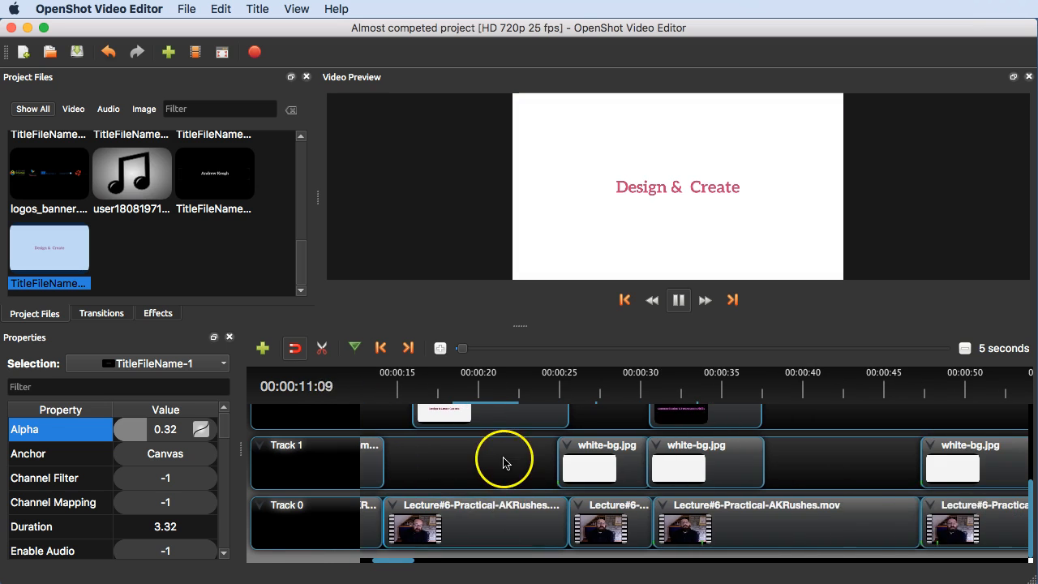
scroll(503, 458, "up", 3)
scroll(503, 458, "down", 4)
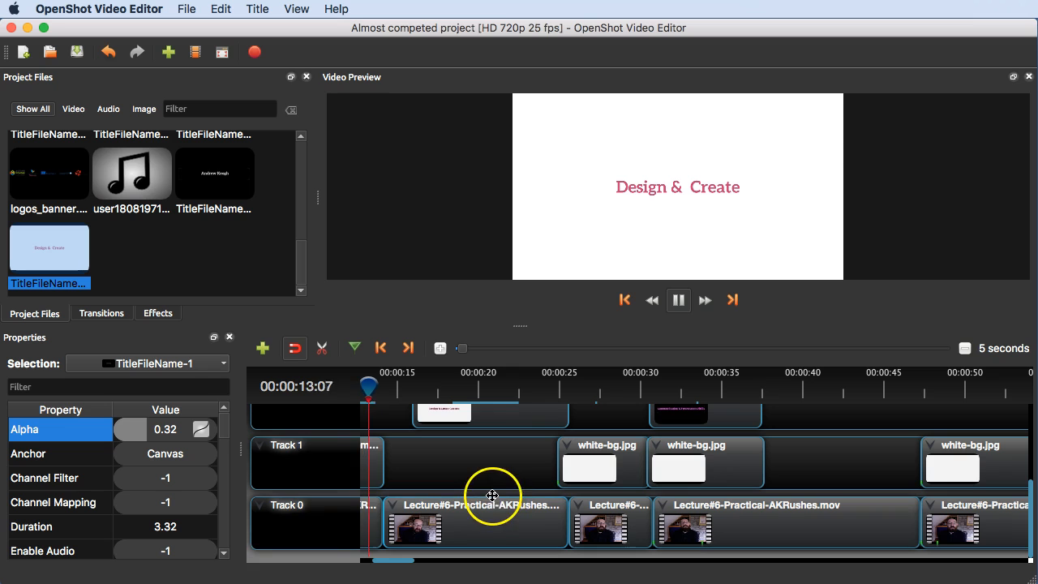
left_click_drag(461, 348, 441, 349)
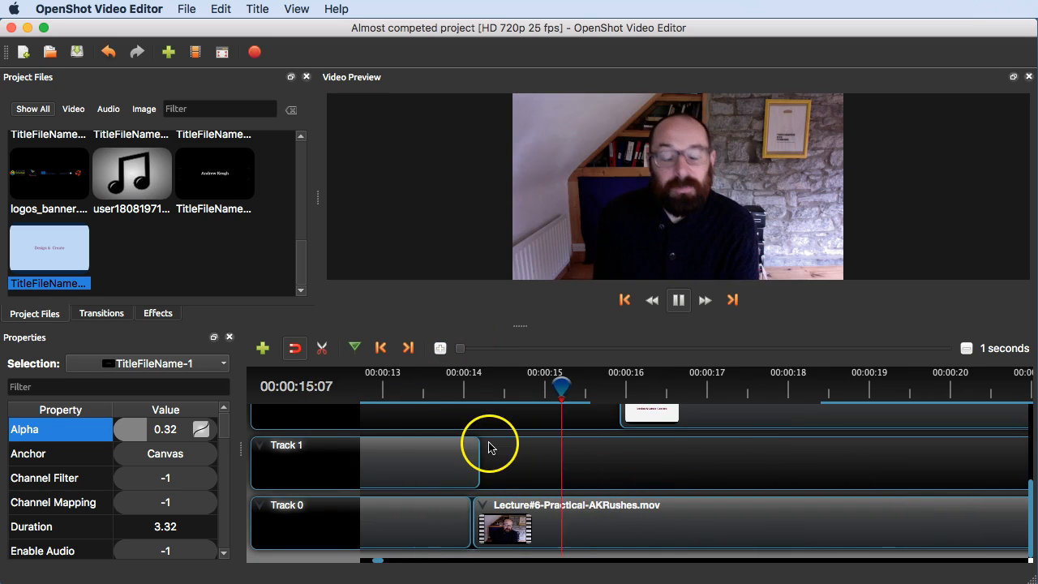
left_click(459, 386)
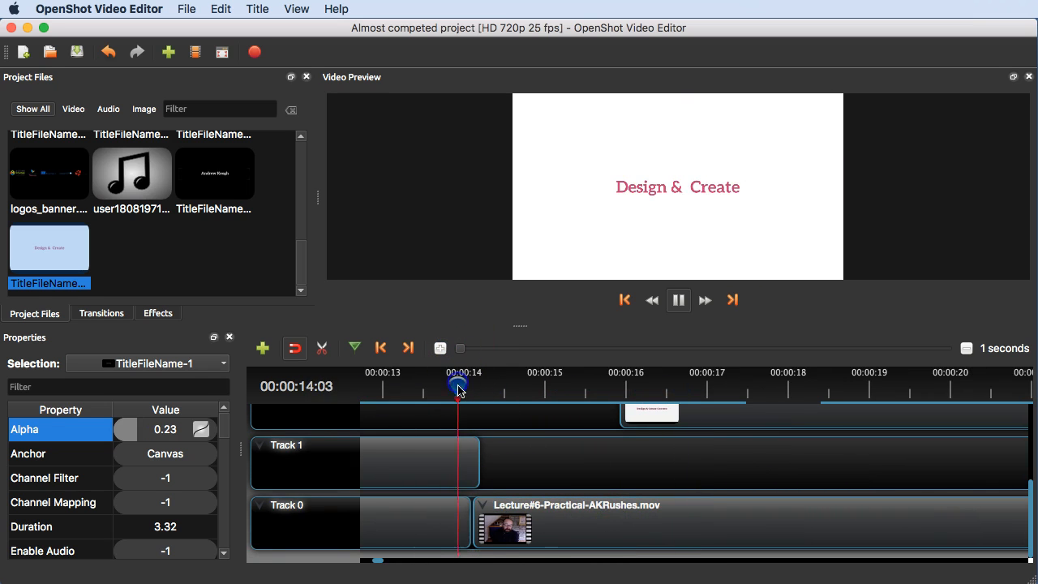
key("space")
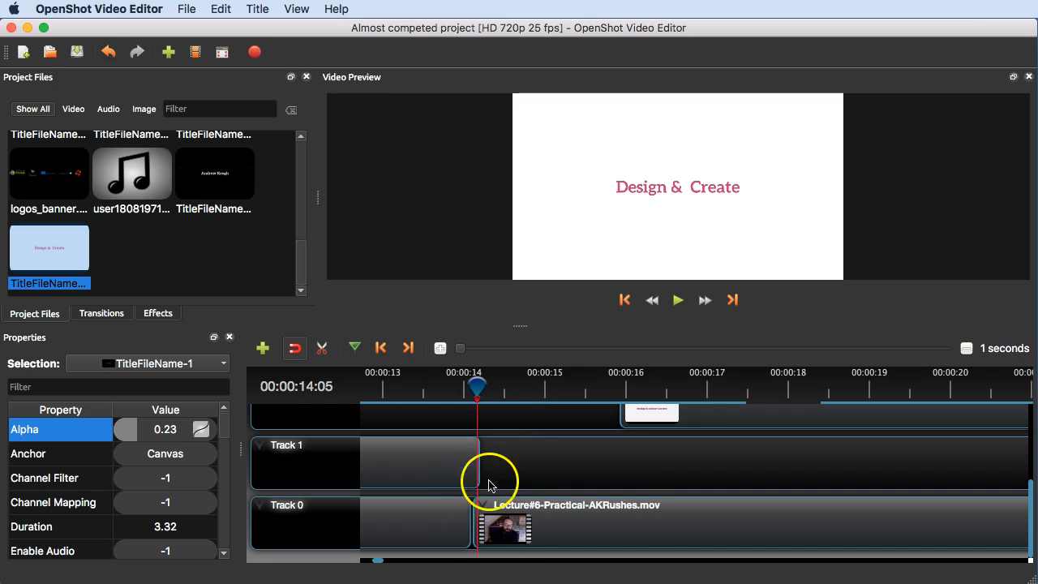
Step: Extend the end of the "Design & Create" clip on Track 1 to about 14.6 seconds and play the ending
left_click_drag(1030, 513, 1029, 481)
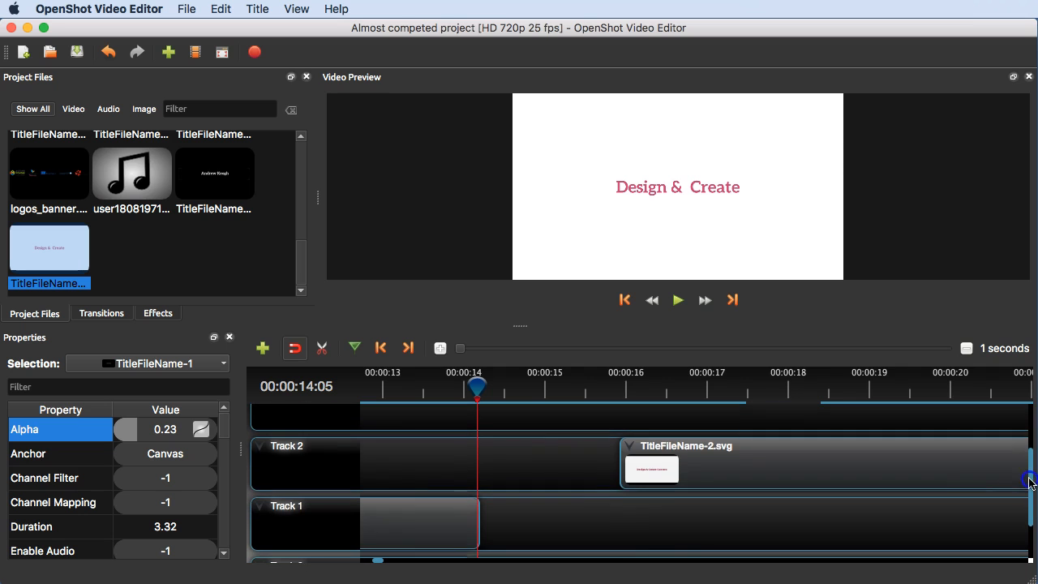
left_click_drag(375, 565, 371, 561)
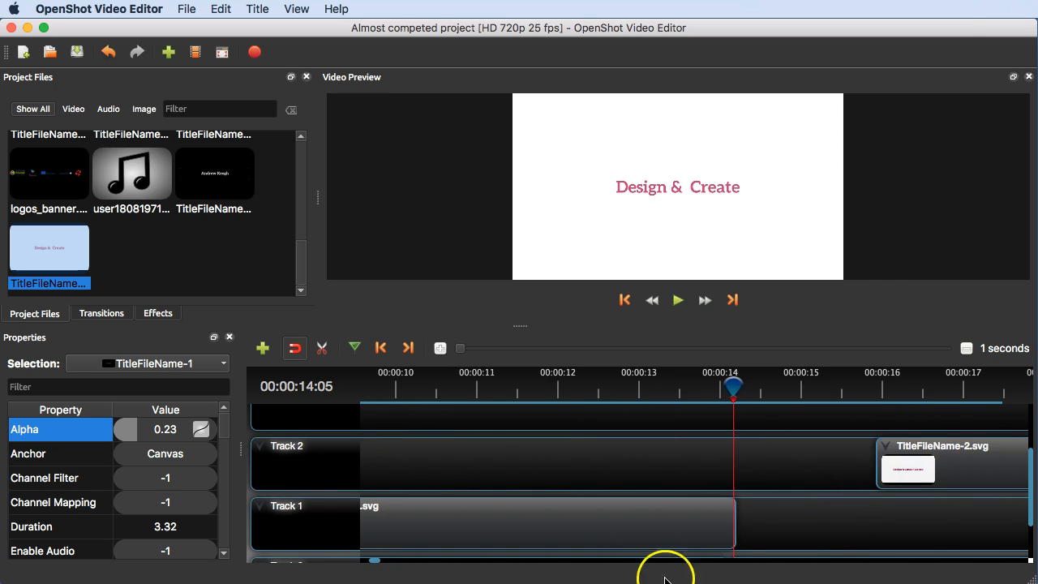
left_click_drag(769, 518, 773, 518)
left_click(643, 372)
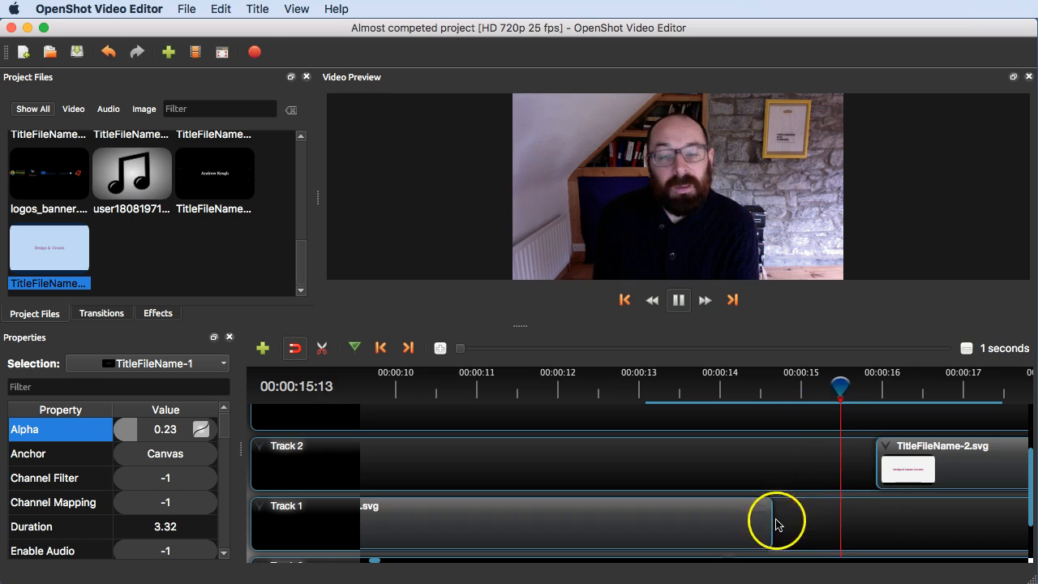
Step: Delete the old TitleFileName-2.svg title clip, starting at about 16 seconds, from Track 2
left_click_drag(370, 560, 384, 564)
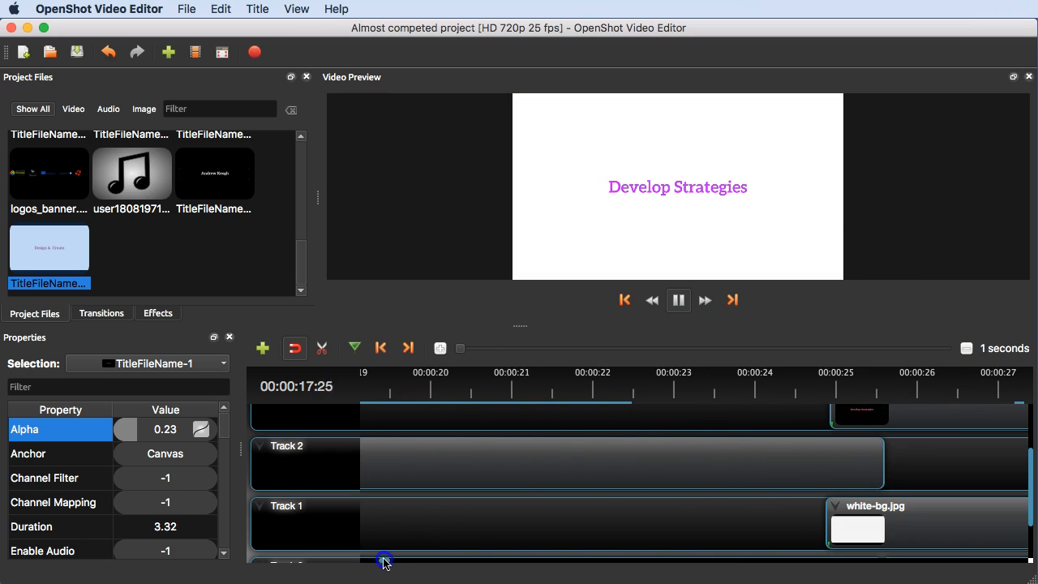
left_click(459, 349)
left_click_drag(459, 350, 466, 350)
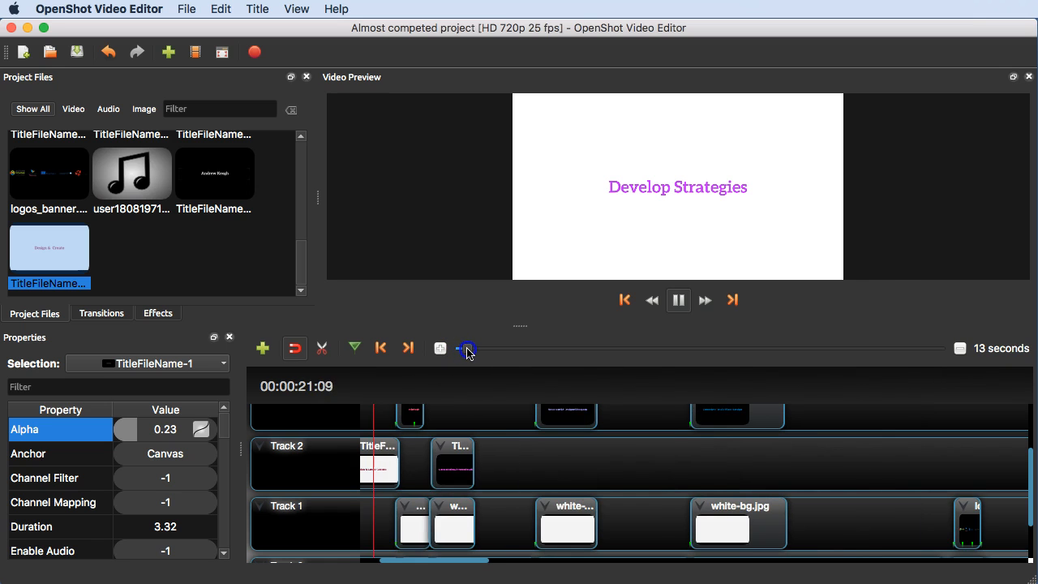
left_click_drag(429, 562, 398, 560)
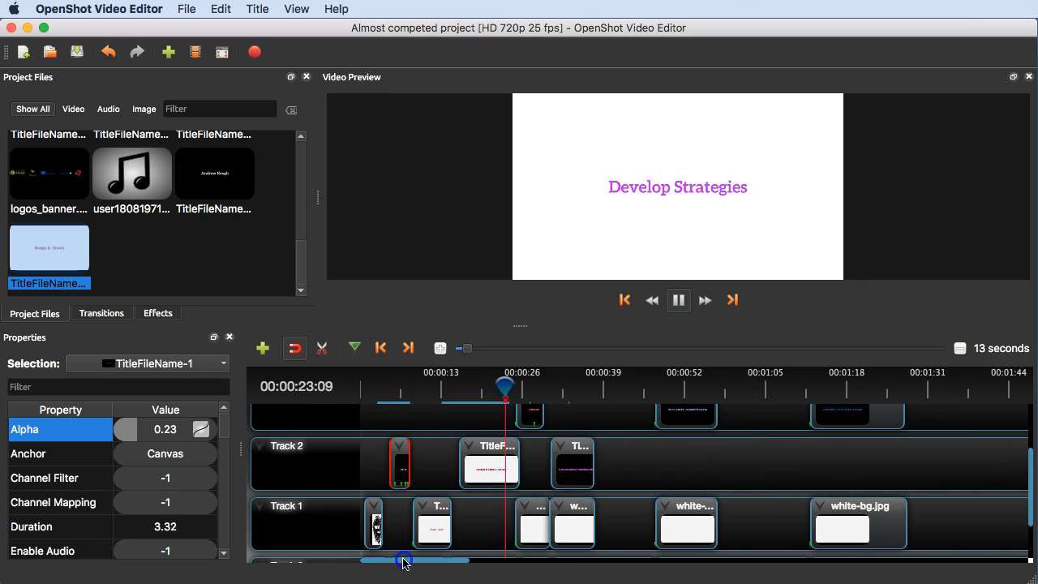
left_click(481, 461)
key("Delete")
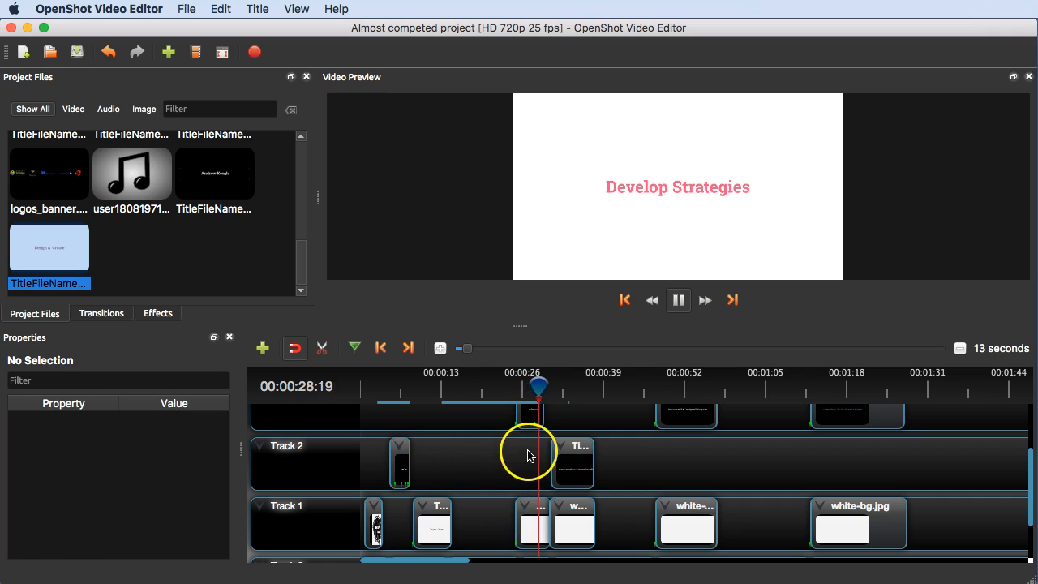
Step: Play the section from about 22.5 seconds and extend the end of the "Develop Strategies" title on Track 3 to about 30.8 seconds
left_click(501, 385)
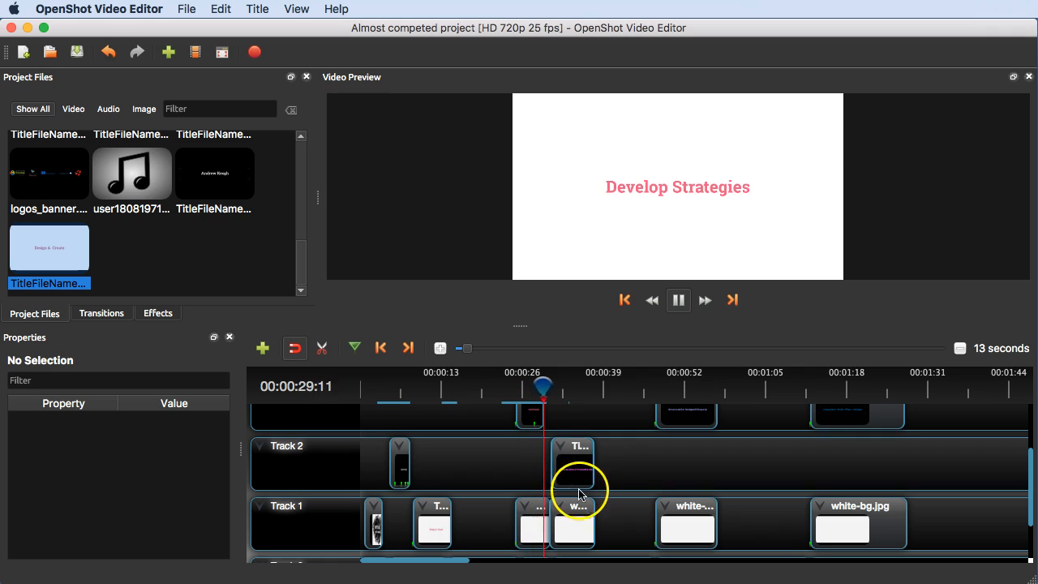
key("space")
scroll(623, 510, "down", 1)
scroll(641, 498, "up", 2)
scroll(641, 498, "down", 1)
scroll(627, 498, "up", 2)
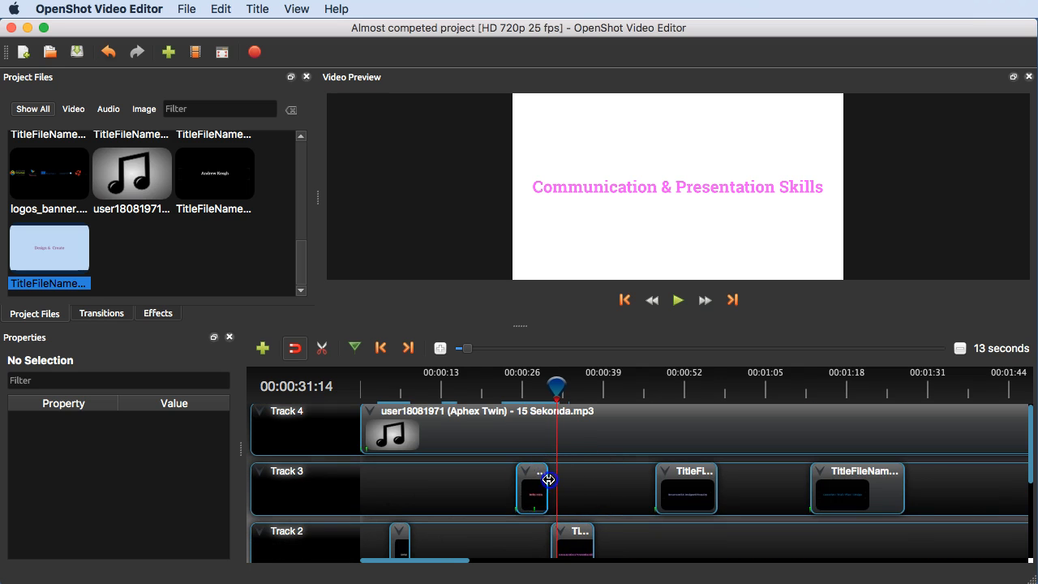
left_click_drag(548, 480, 549, 480)
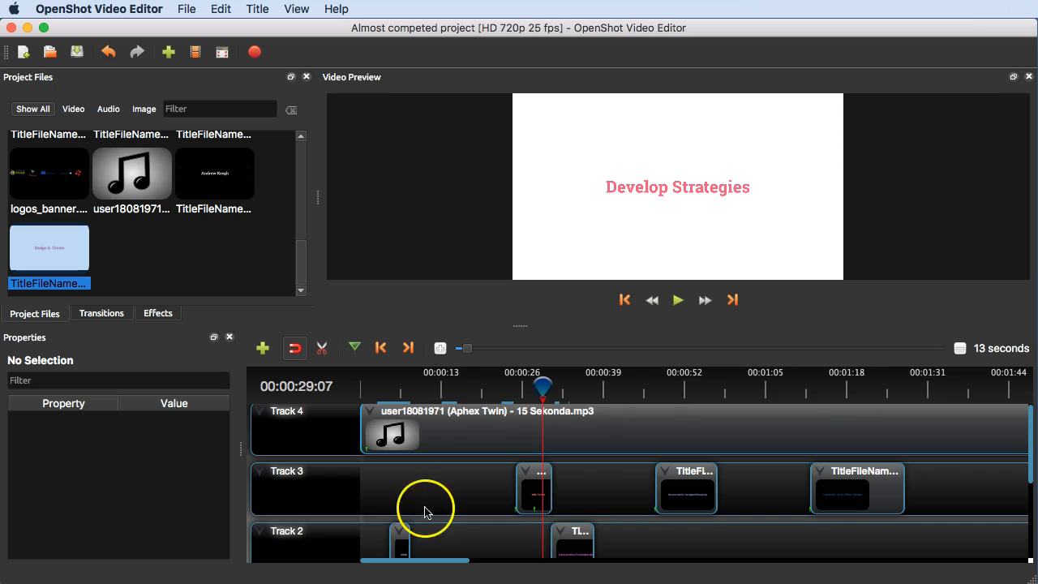
Step: Move the white-bg.jpg clip behind the communication title on Track 1 to about 30.6 seconds, against the end of the preceding clip
left_click_drag(467, 348, 450, 350)
scroll(614, 493, "down", 3)
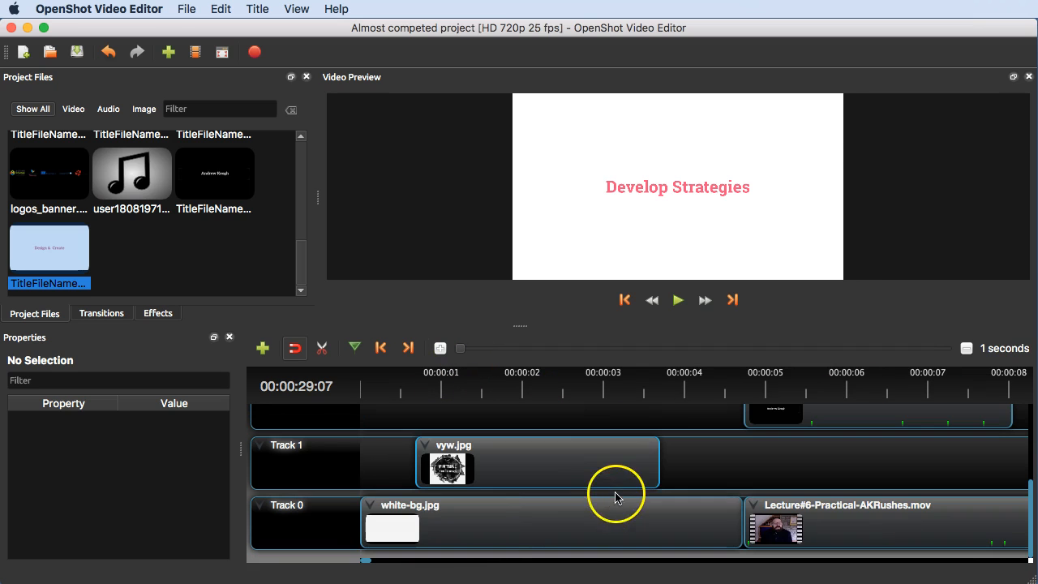
left_click_drag(366, 566, 391, 561)
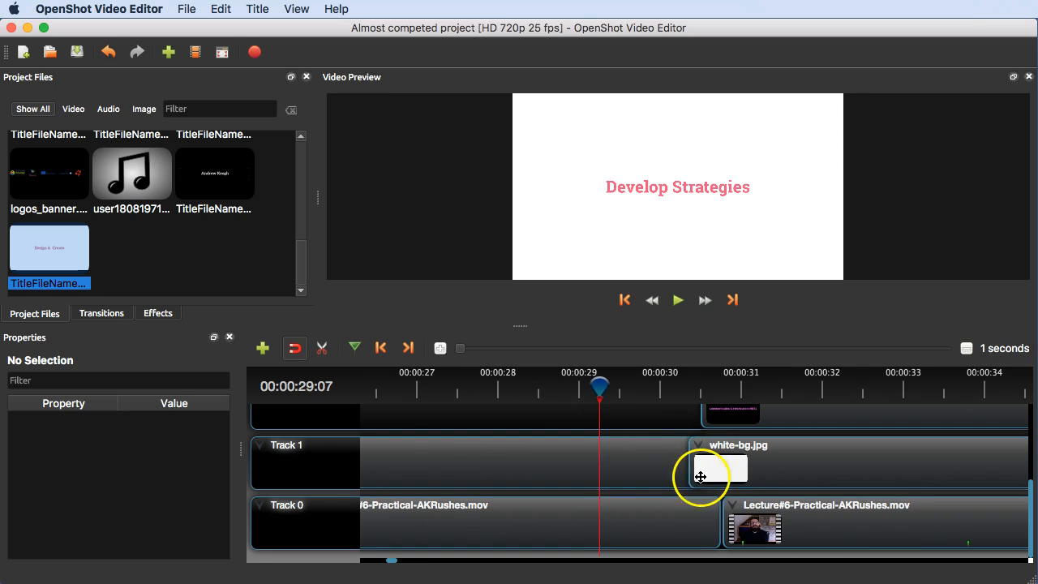
left_click(761, 458)
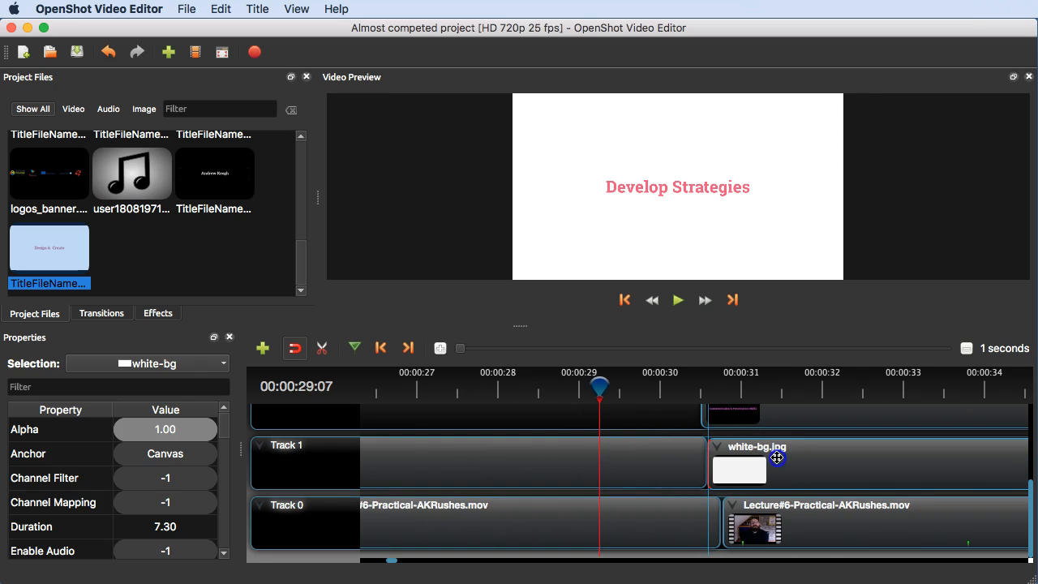
Step: Trim the "Develop Strategies" title's end on Track 3 to about 30.2 seconds and the start of TitleFileName-4.svg on Track 2 to about 30.8 seconds
scroll(595, 448, "up", 3)
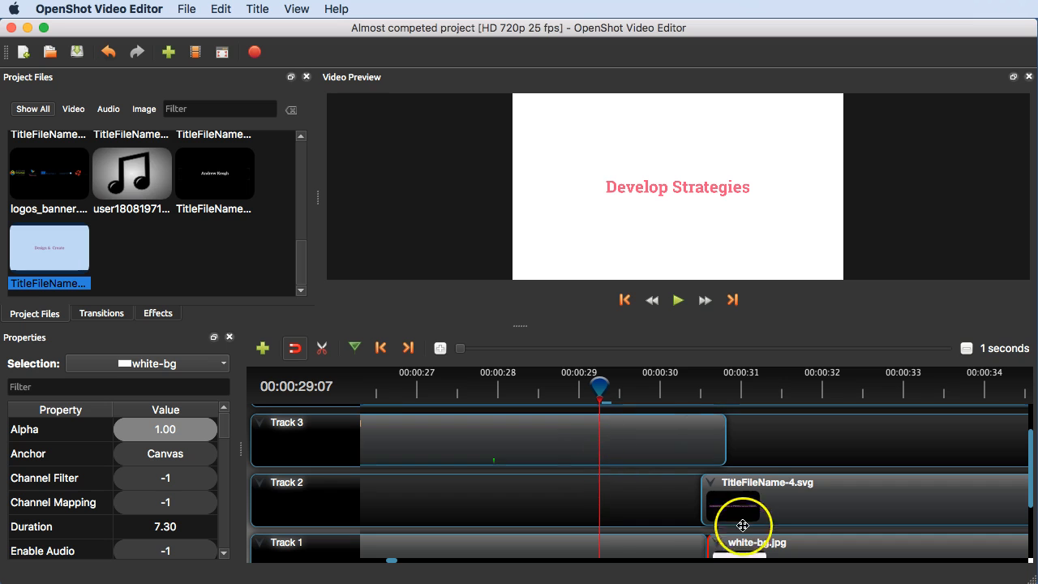
left_click_drag(395, 566, 395, 561)
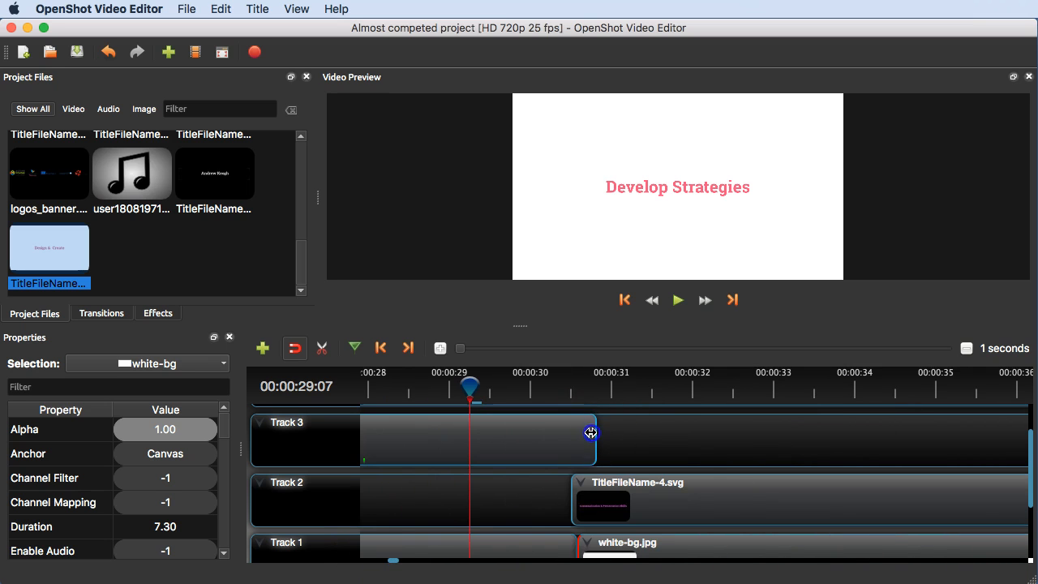
left_click_drag(590, 432, 546, 435)
left_click_drag(573, 486, 592, 485)
Step: Replay the transition into the "Communication & Presentation Skills" title from about 29.5 seconds and examine the fade options of the lecture clip beneath it
left_click(505, 385)
key("space")
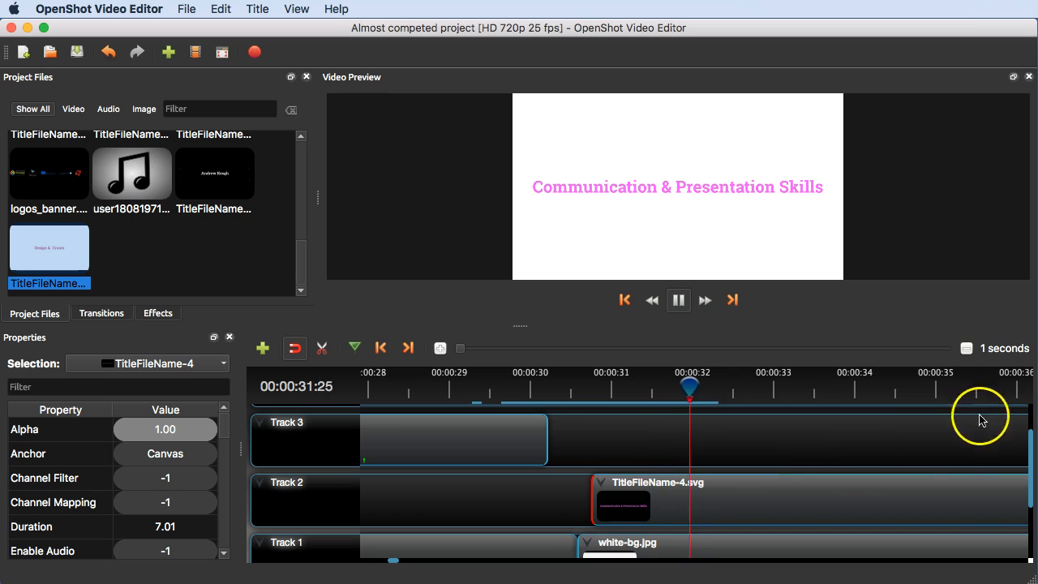
scroll(579, 459, "down", 2)
key("space")
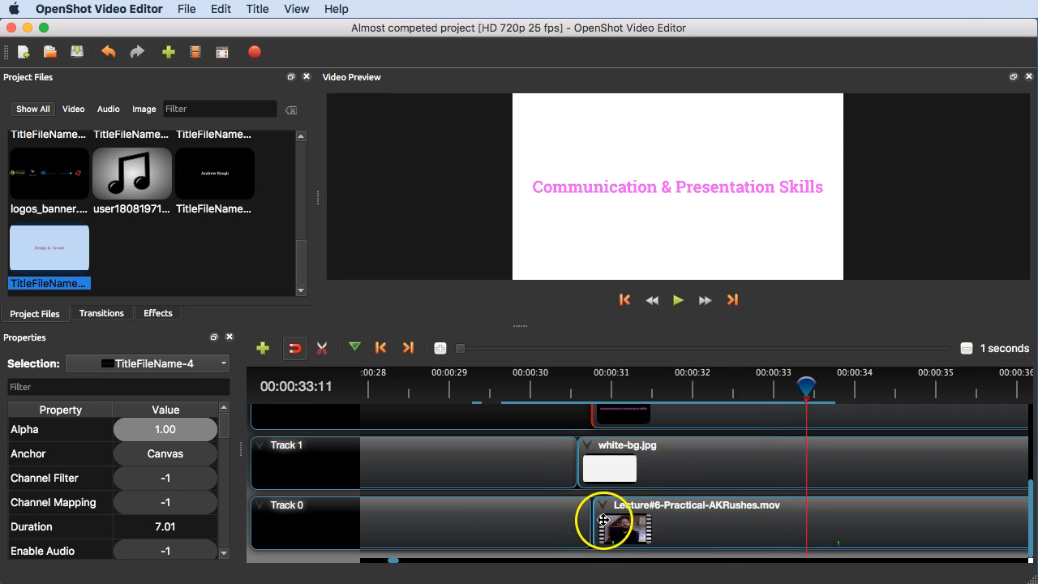
right_click(603, 520)
mouse_move(669, 574)
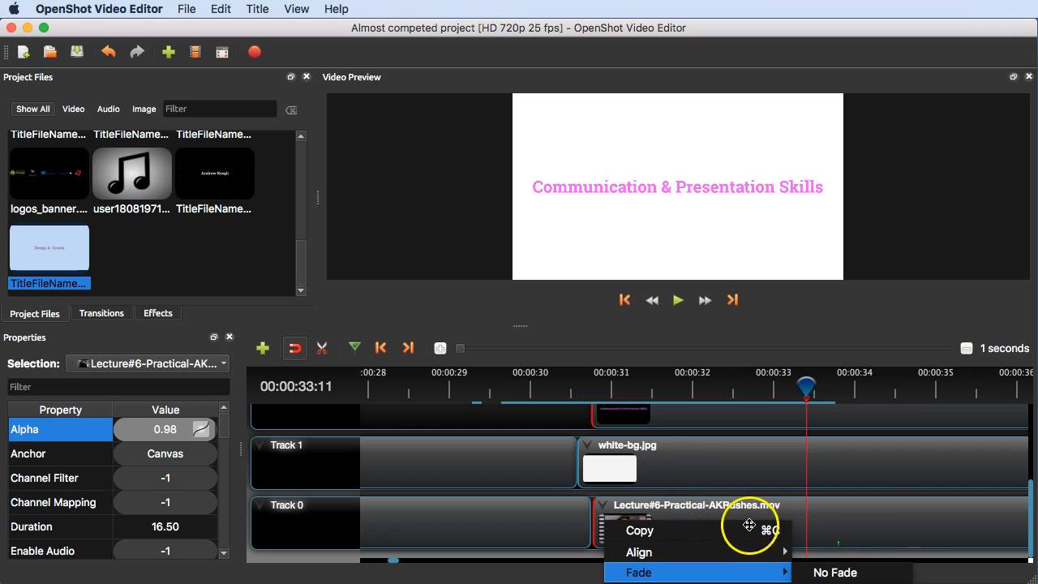
left_click(541, 384)
key("space")
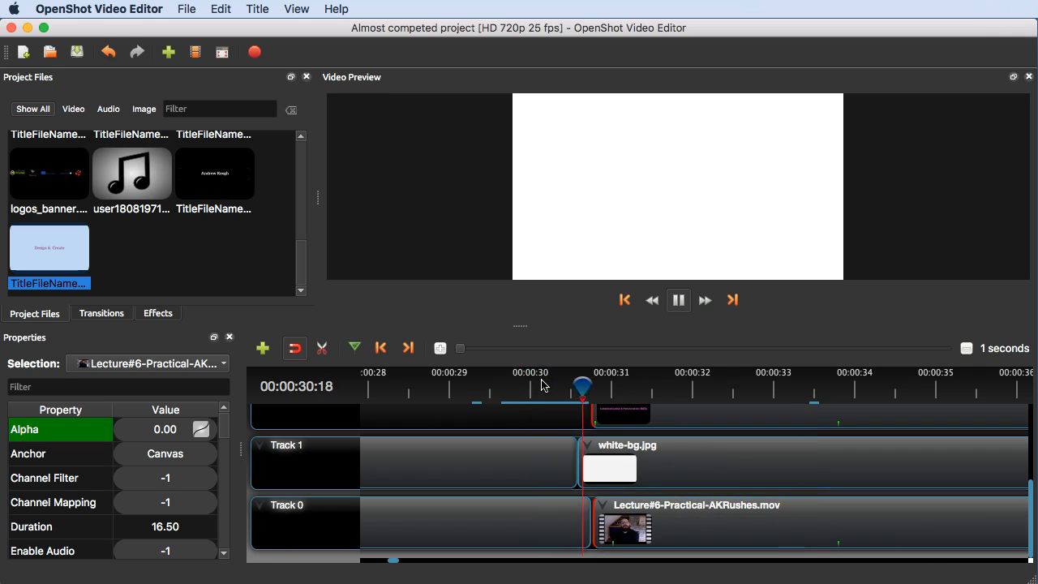
left_click(490, 394)
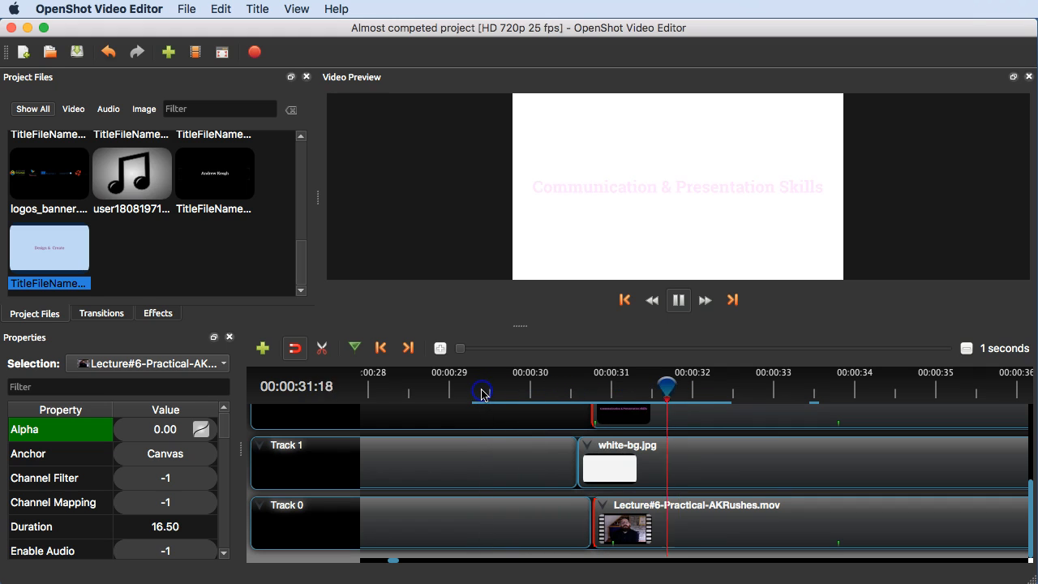
left_click(478, 394)
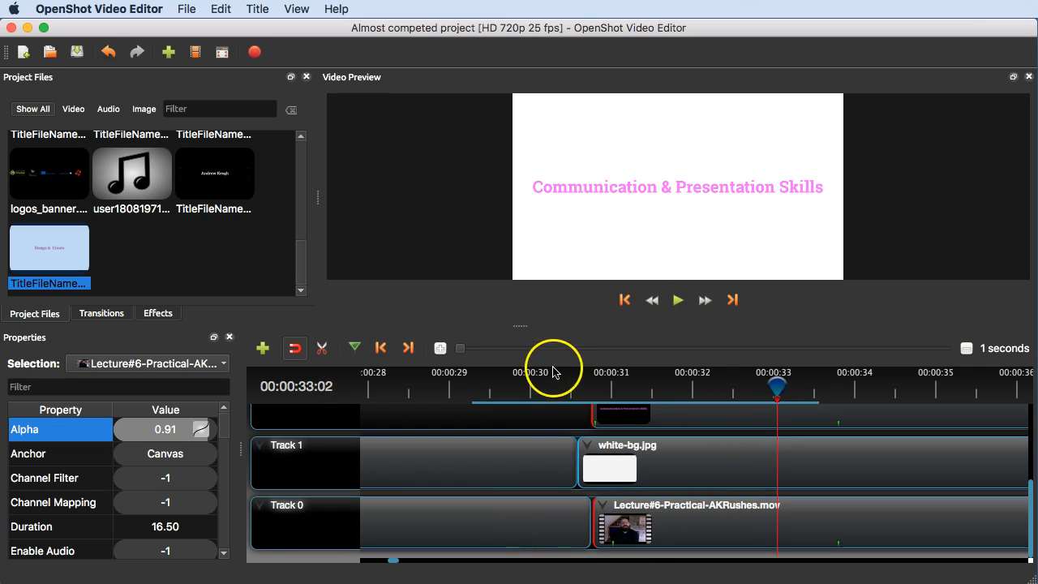
Step: Try to slice off and delete the last sliver of the Track 0 lecture clip that ends at about 30.8 seconds
left_click(512, 389)
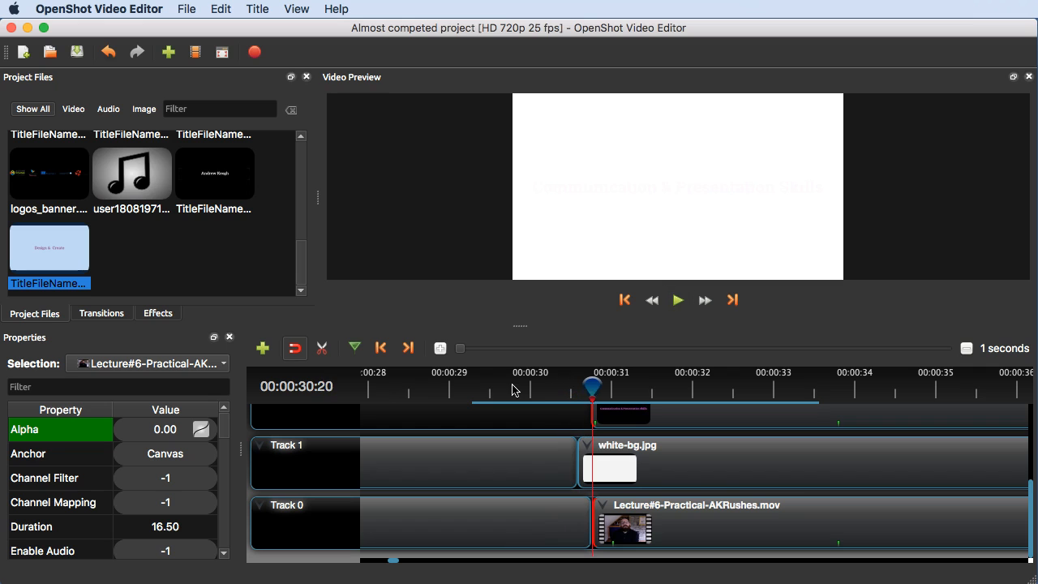
left_click(322, 347)
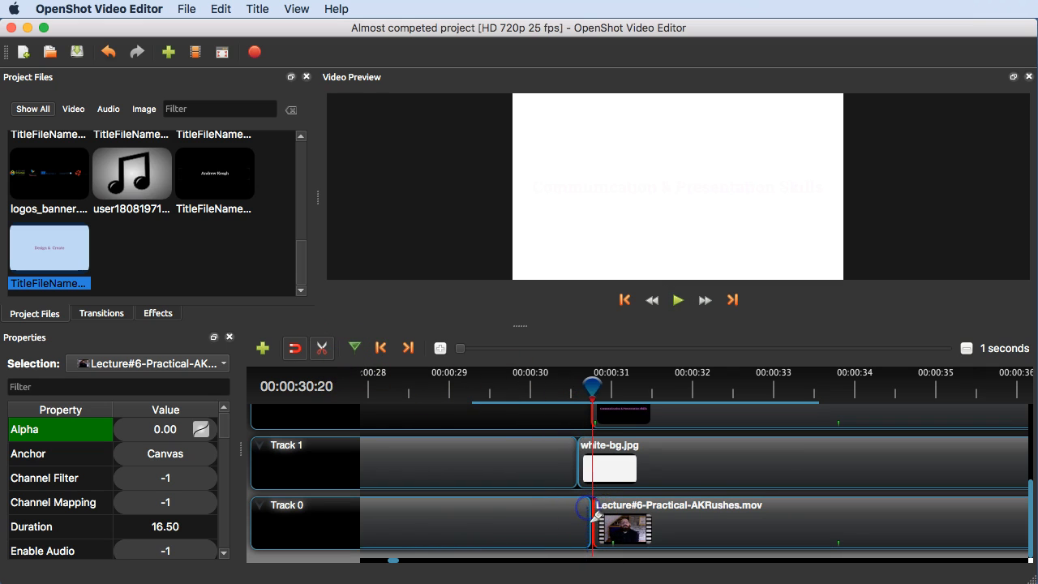
left_click(588, 509)
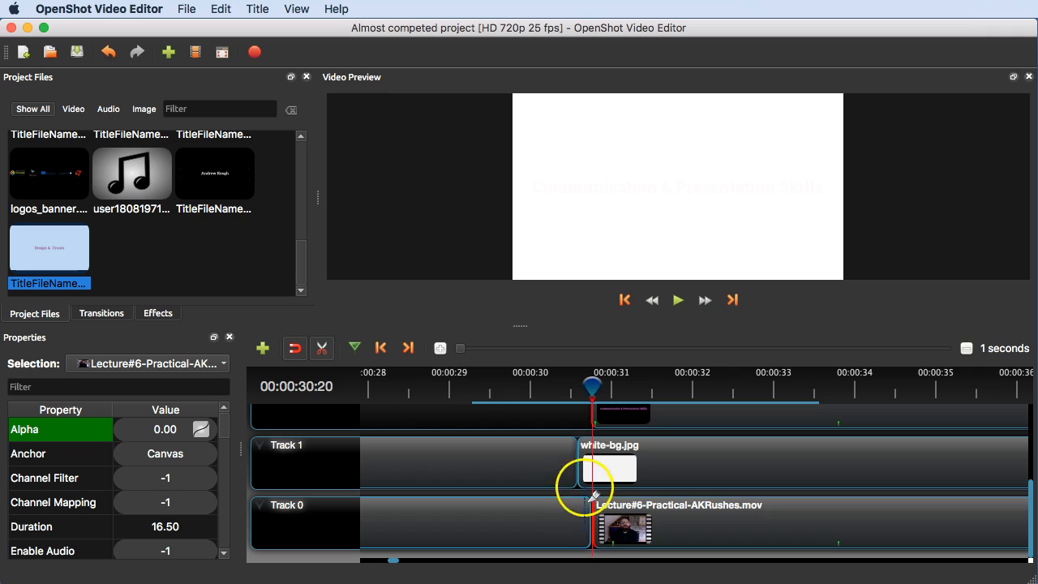
left_click(323, 348)
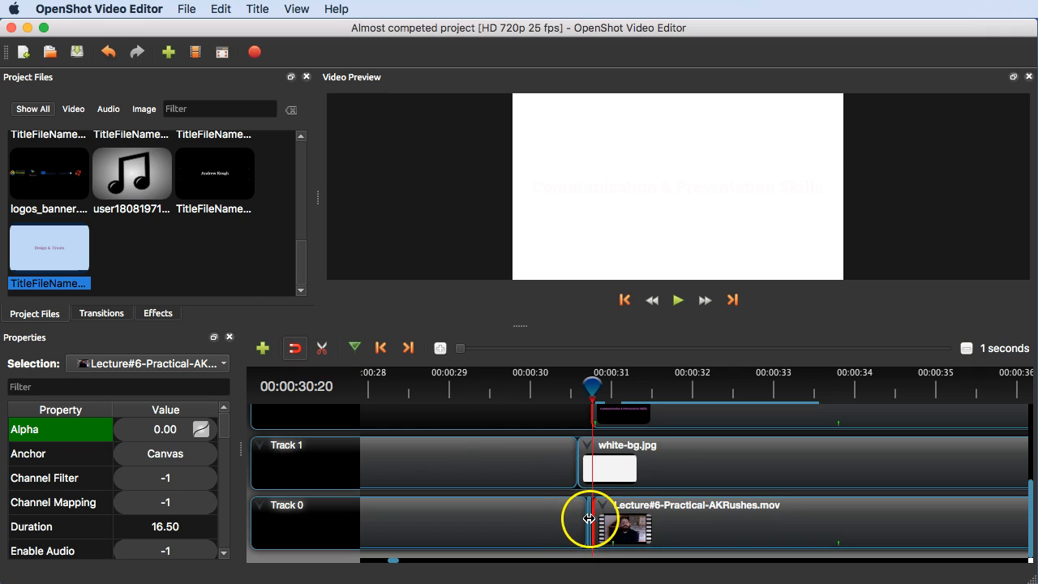
left_click(589, 518)
key("Delete")
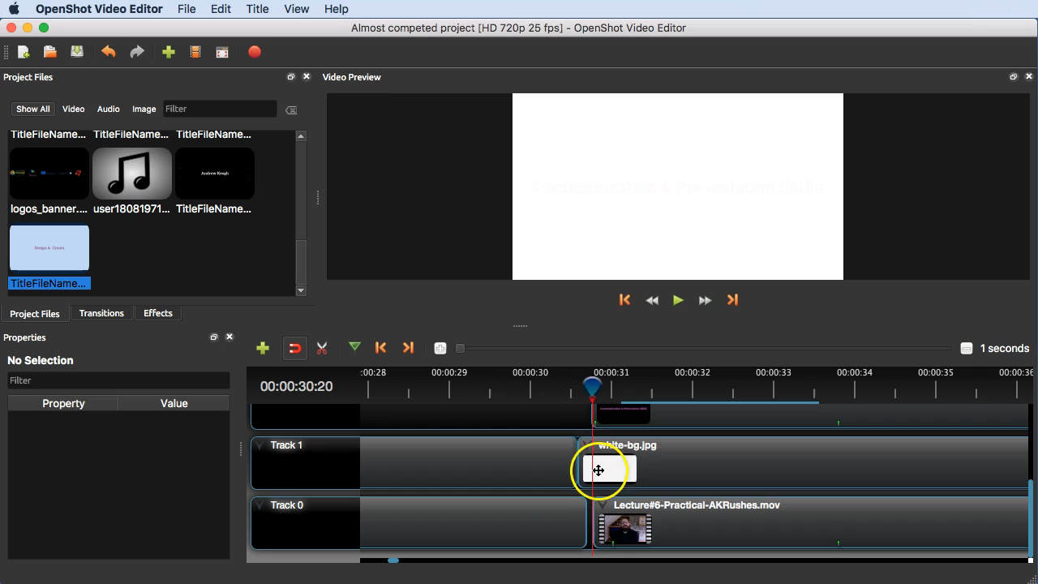
Step: Play the cut from about 30 seconds and undo the removal of the sliver from the Track 0 lecture clip
left_click(530, 377)
key("space")
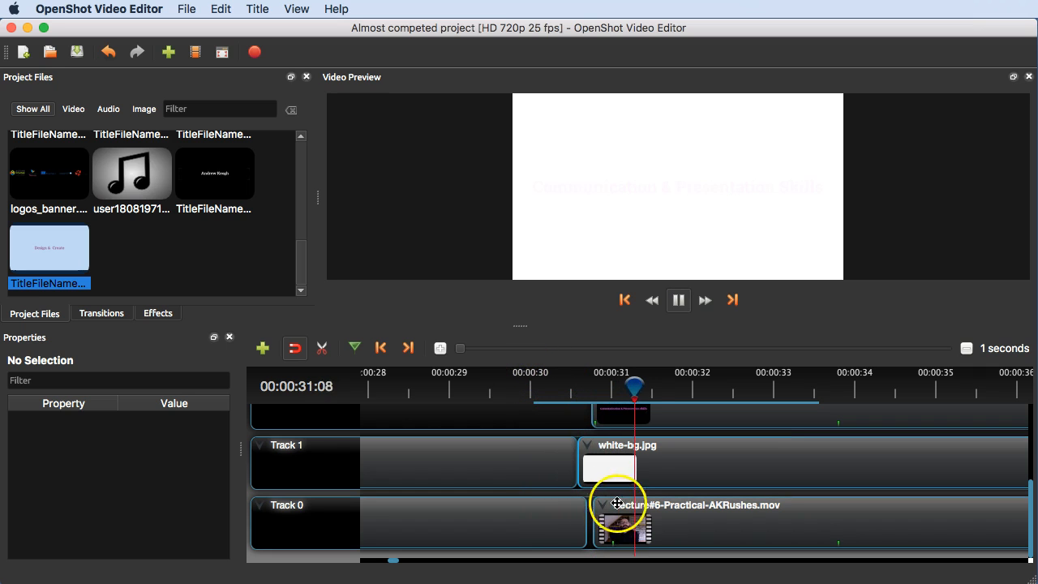
key("space")
key("super+z")
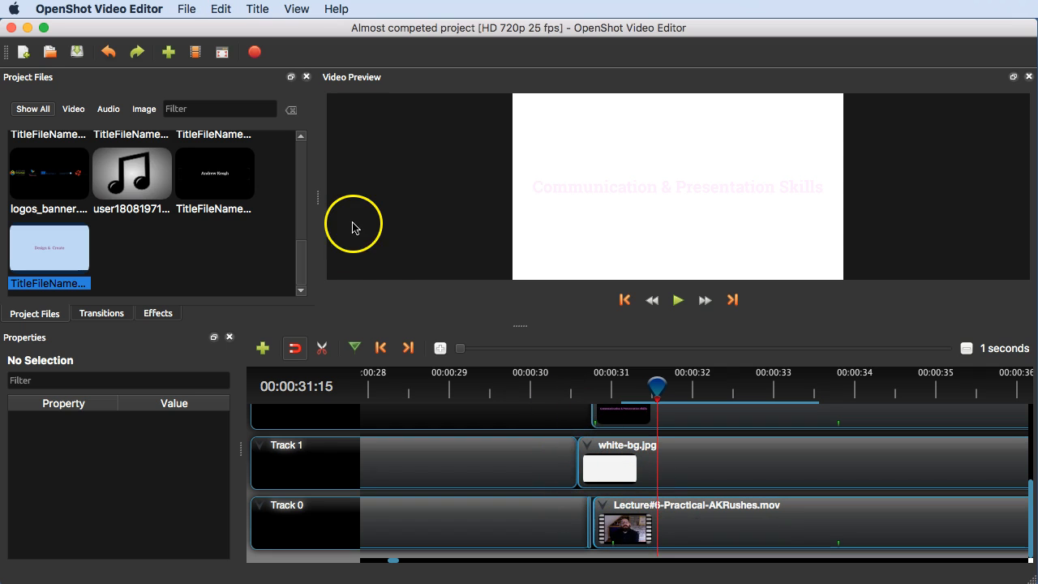
Step: Replay the timeline from between 29 and 30 seconds through the "Communication & Presentation Skills" title and on into the following lecture footage
left_click(541, 377)
key("space")
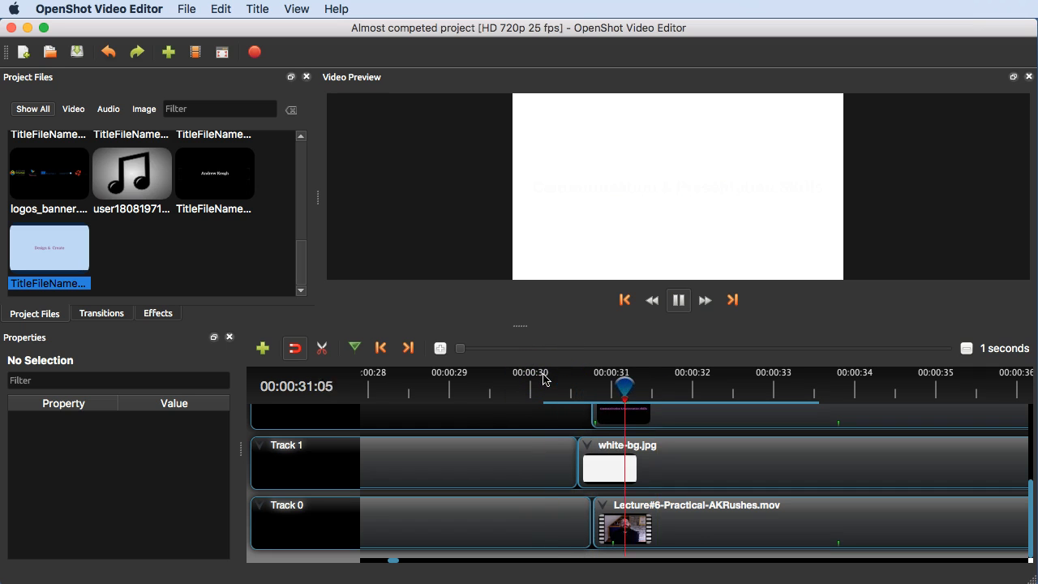
left_click(482, 394)
left_click(533, 389)
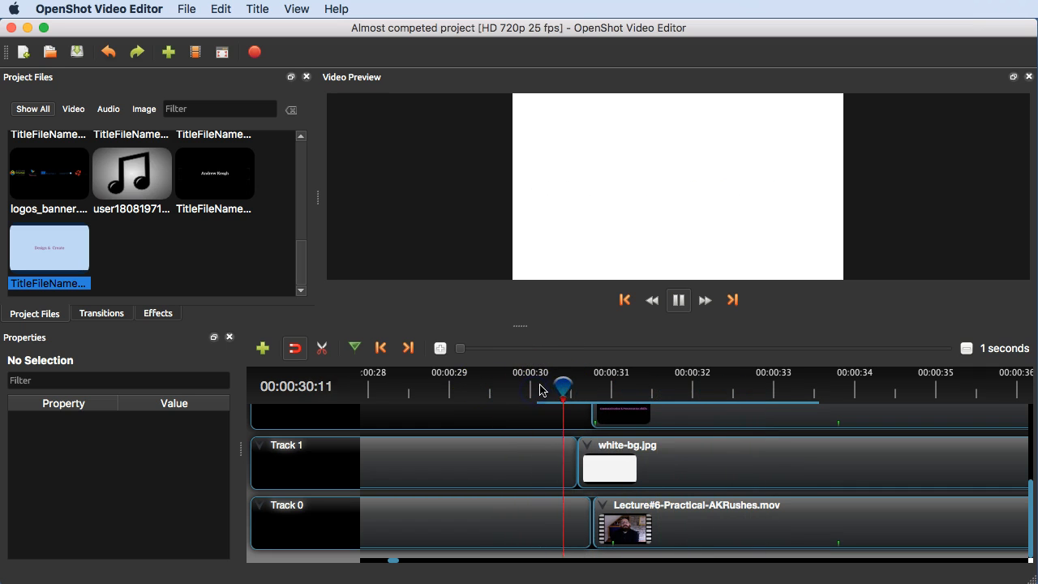
left_click(473, 393)
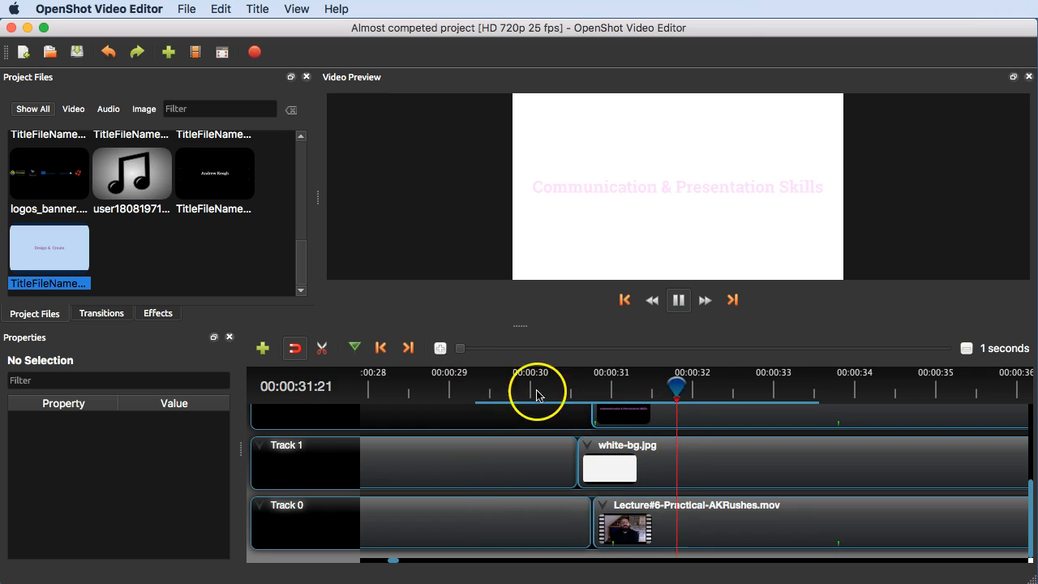
left_click(594, 388)
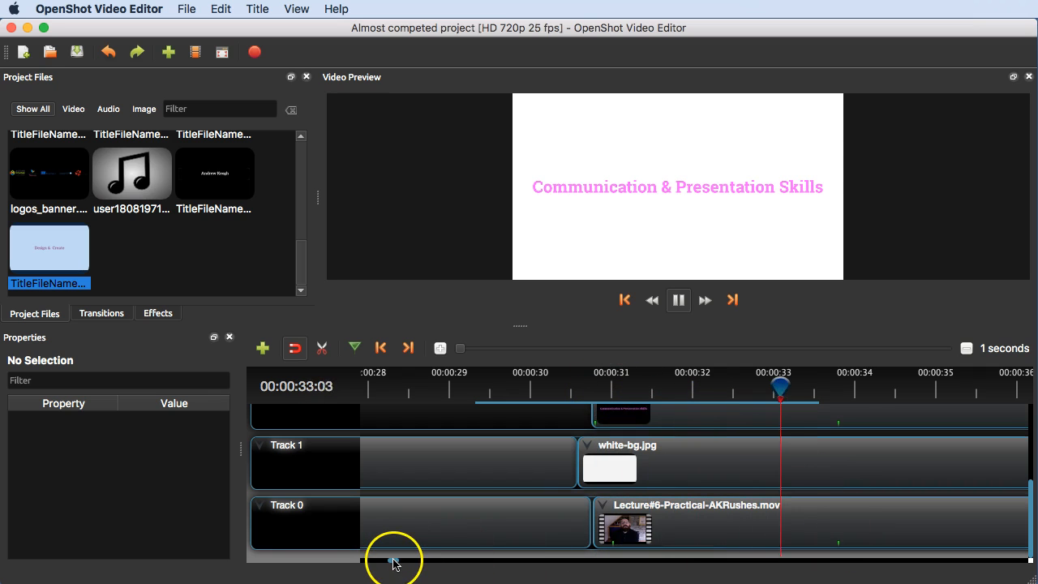
left_click_drag(394, 561, 401, 562)
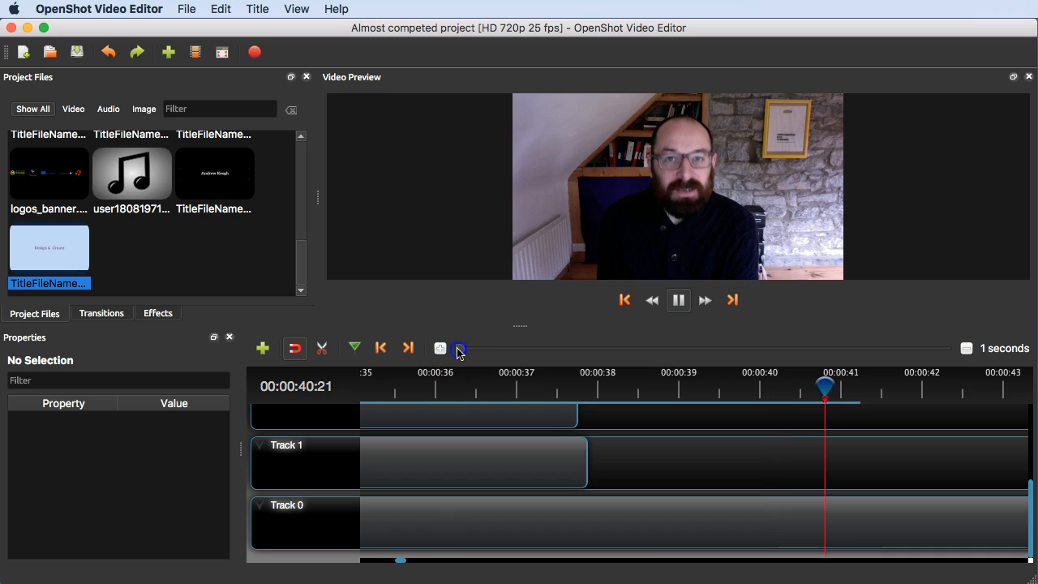
key("space")
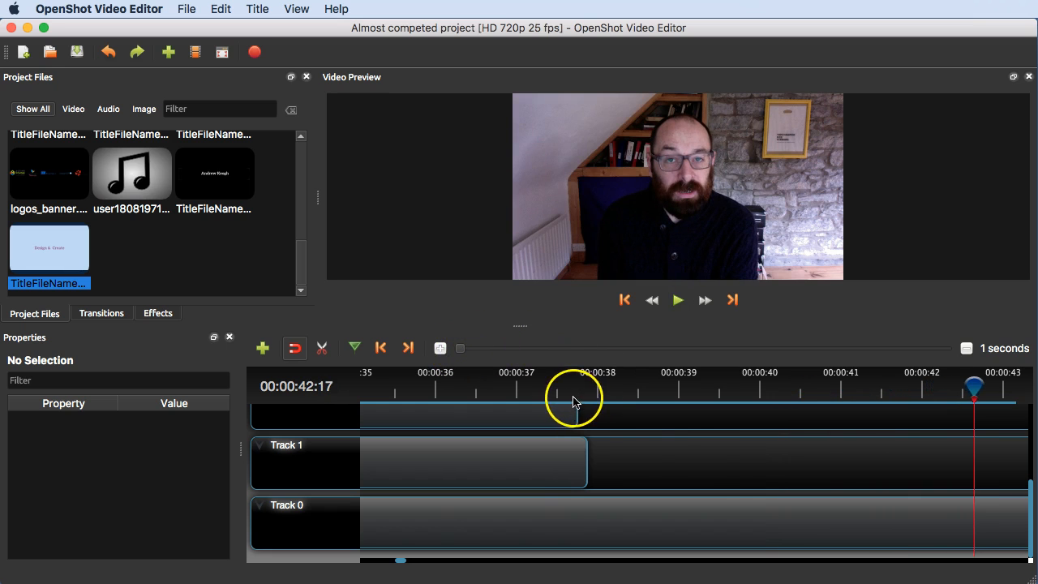
Step: Look through the fade options of the Track 1 white-bg.jpg clip at about 25 seconds, and browse the available transitions and effects
mouse_move(400, 560)
left_mouse_down()
mouse_move(411, 560)
mouse_move(378, 560)
mouse_move(390, 561)
left_mouse_up()
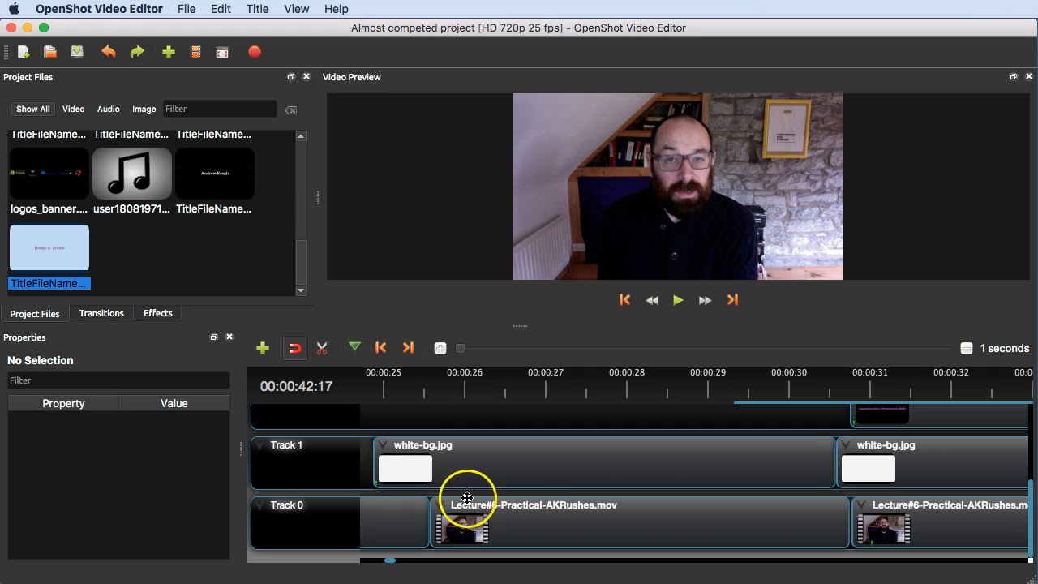
right_click(634, 464)
mouse_move(700, 579)
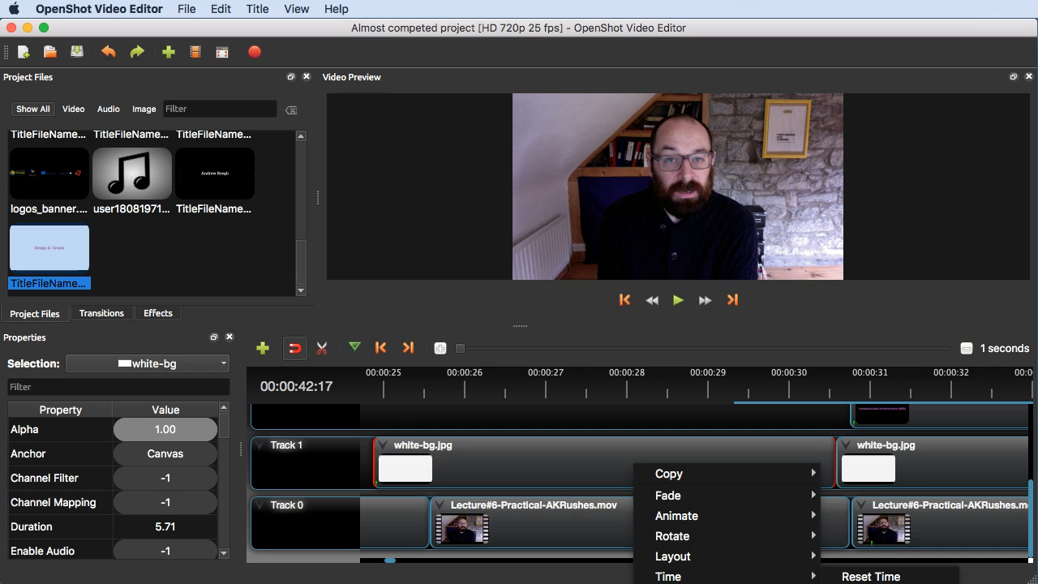
mouse_move(693, 491)
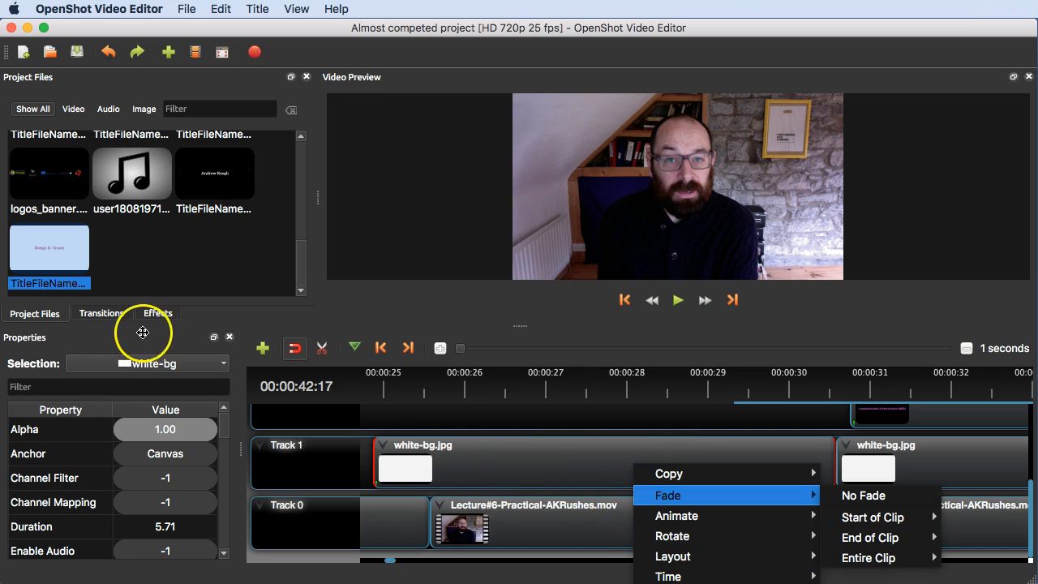
left_click(109, 318)
left_click(102, 313)
scroll(175, 203, "down", 5)
scroll(174, 202, "down", 8)
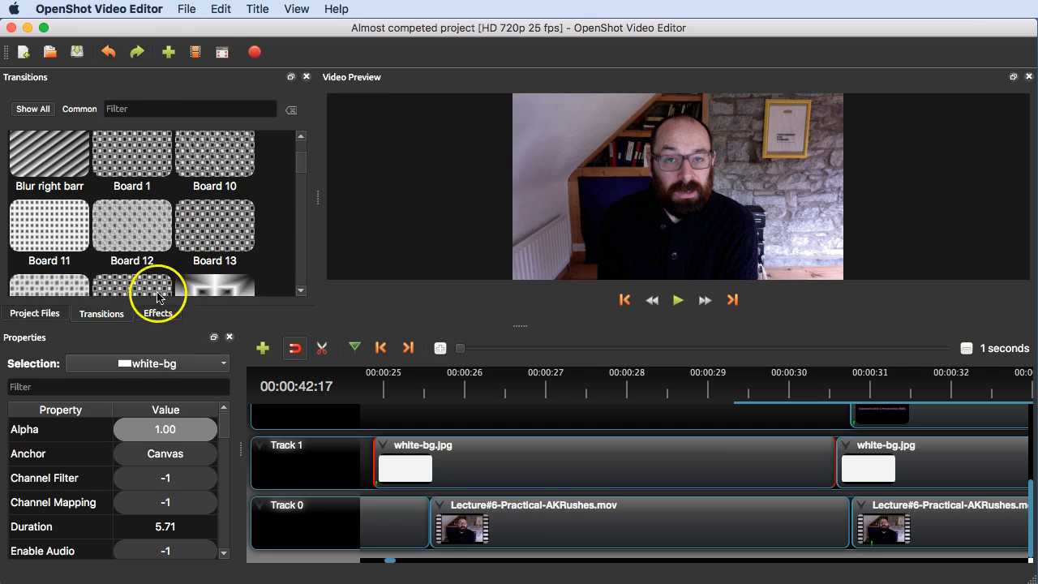
left_click(157, 312)
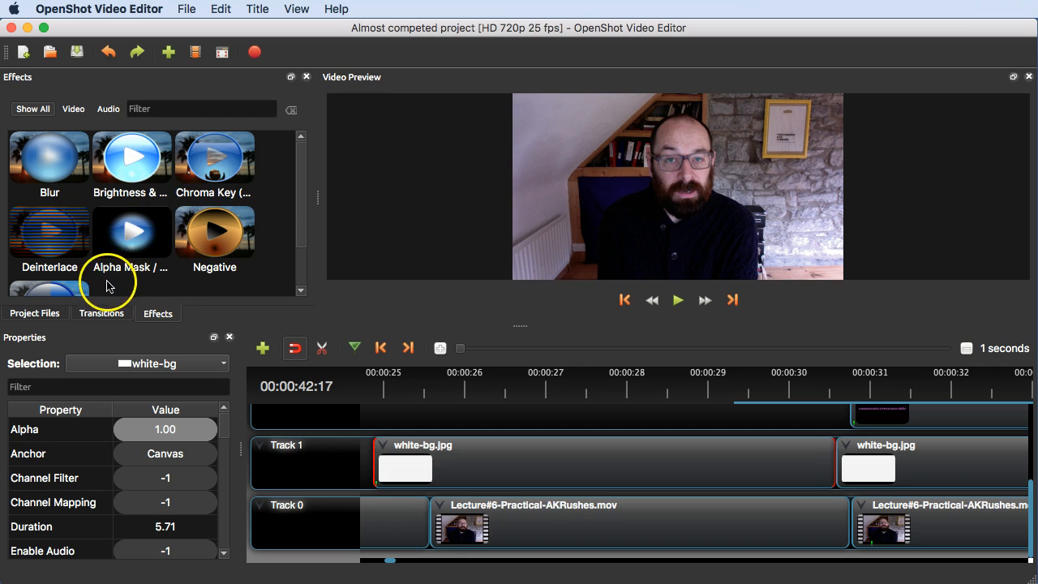
scroll(185, 278, "down", 3)
scroll(132, 255, "up", 3)
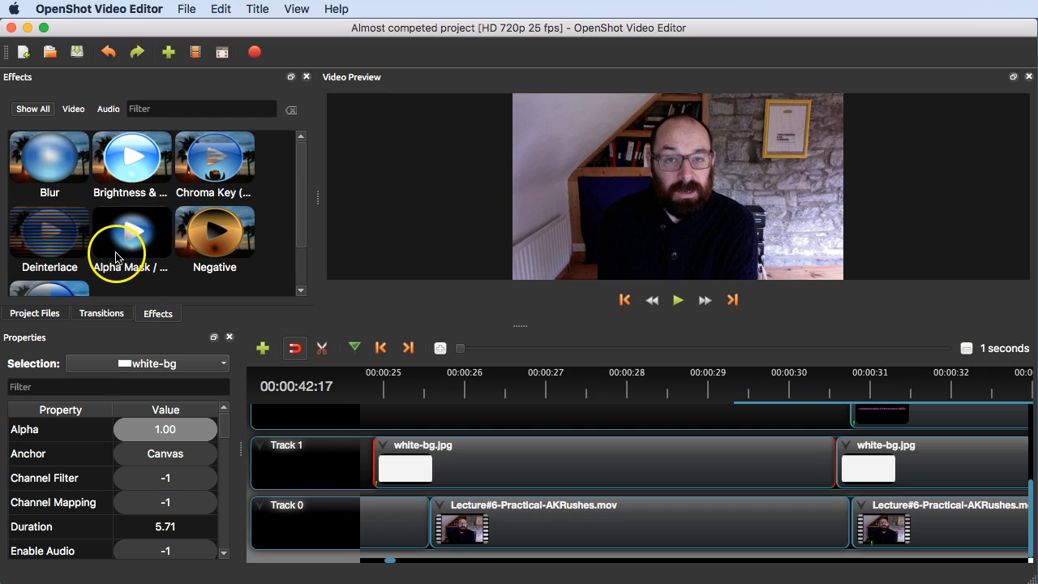
Step: Apply the Color Saturation effect to the Track 0 lecture clip starting at about 25.6 seconds and scrub the preview to about 29.6 seconds
scroll(49, 253, "down", 3)
left_click_drag(44, 247, 559, 535)
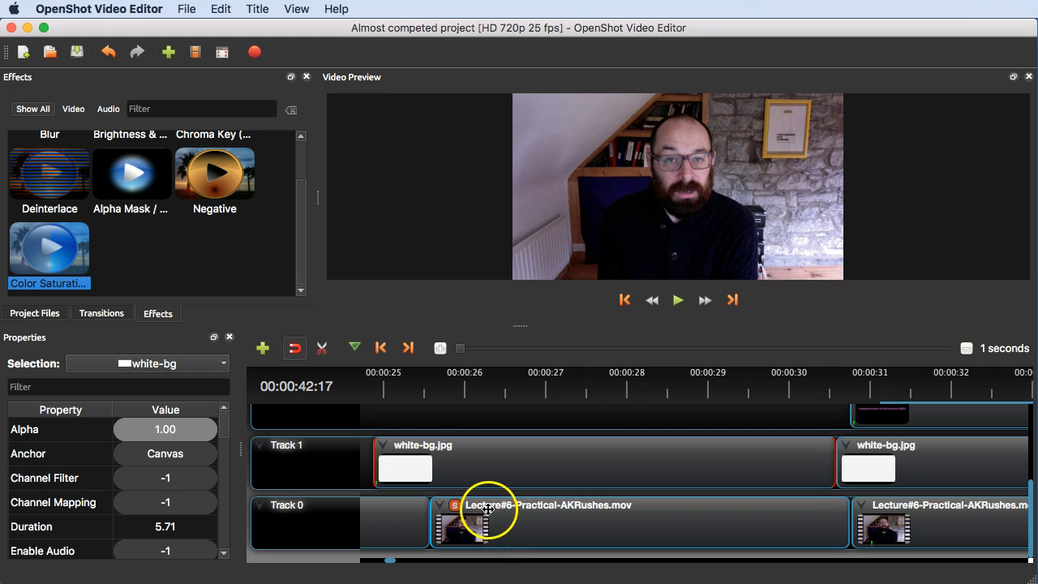
left_click(561, 386)
left_click_drag(596, 394, 753, 387)
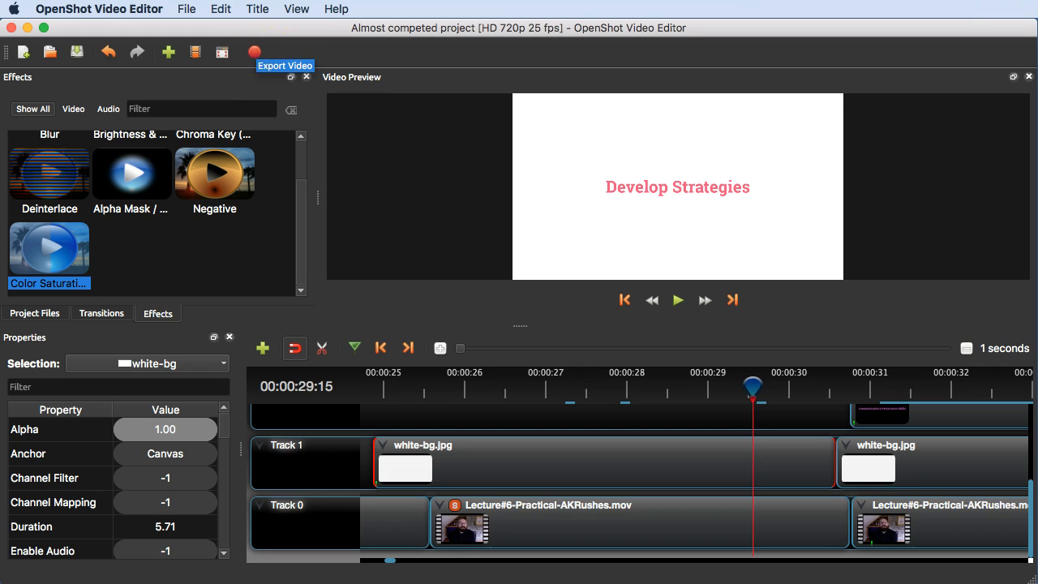
Step: Try the Defocus template for an animated title and close the animated titles dialog without rendering
left_click(257, 9)
left_click(223, 9)
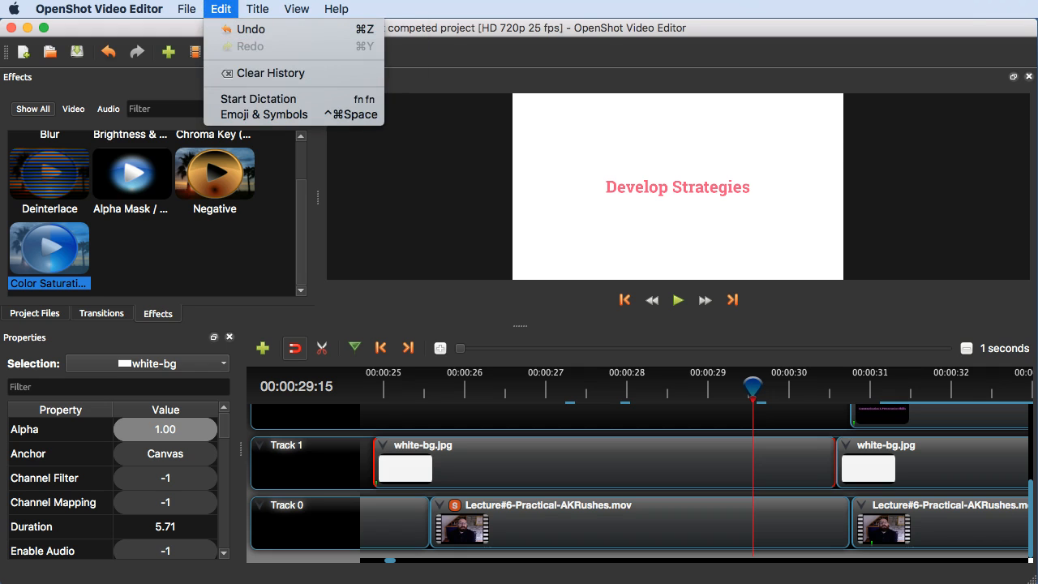
mouse_move(257, 9)
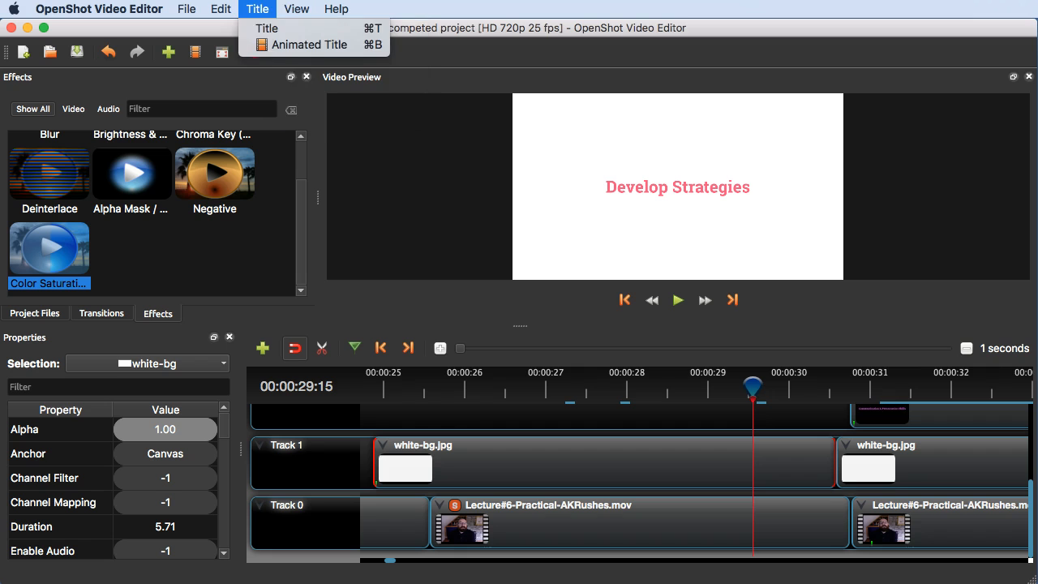
left_click(300, 45)
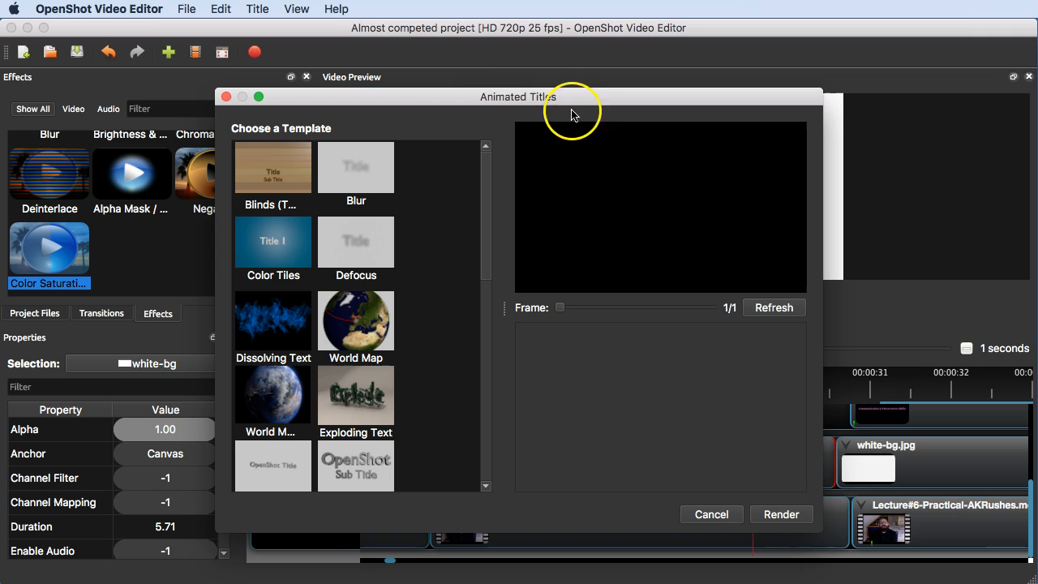
left_click(391, 250)
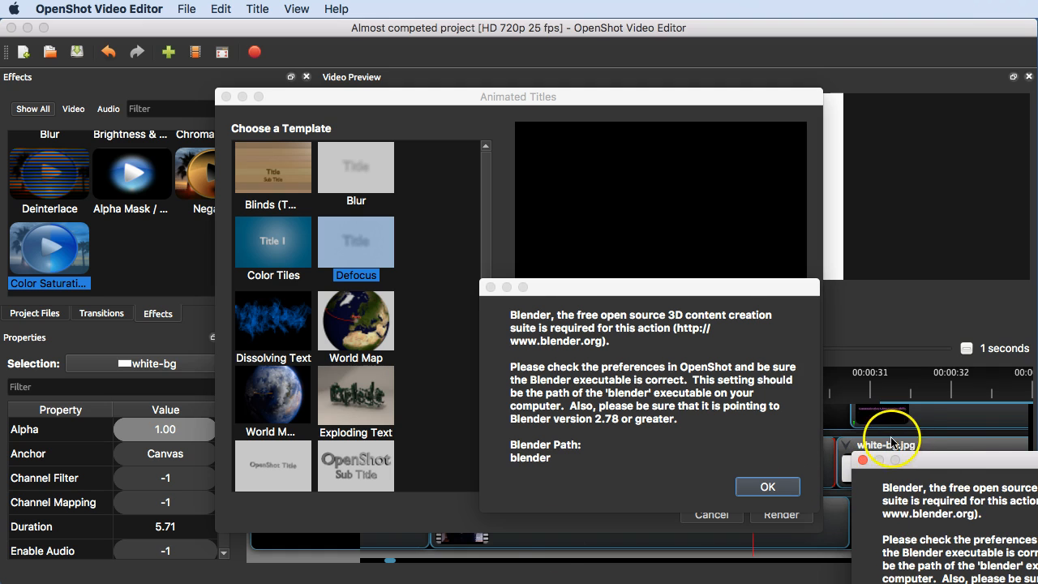
left_click(862, 460)
left_click(767, 487)
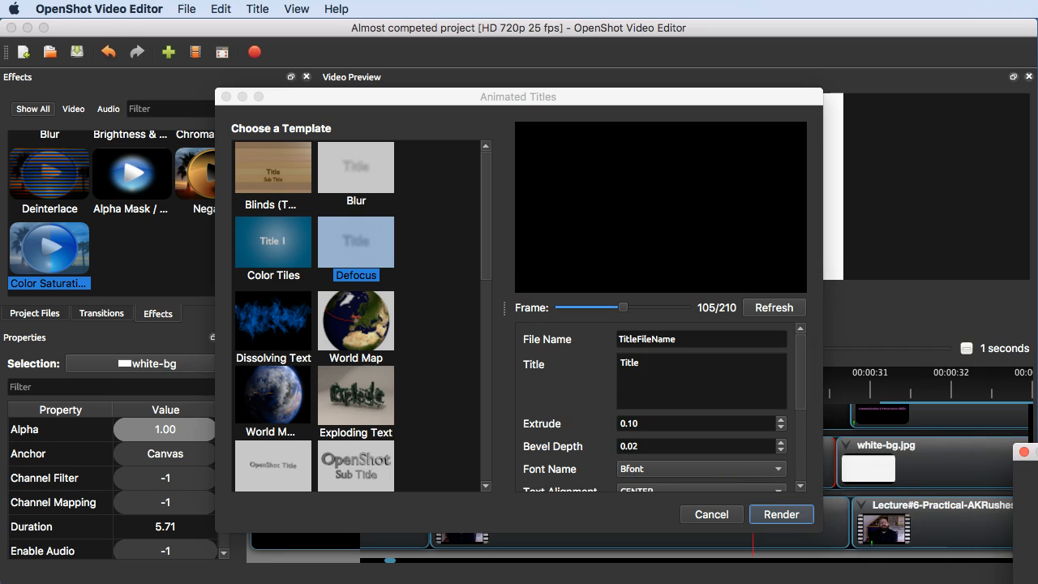
left_click(706, 515)
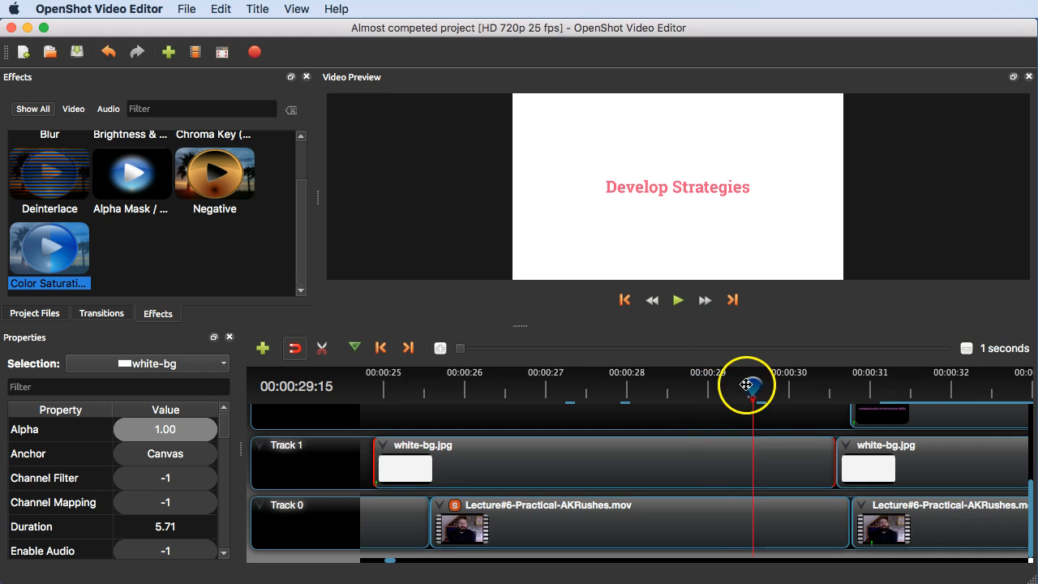
Step: Open the video export settings and name the output file with the lecturer's first name followed by "Module Intro Video"
left_click(813, 393)
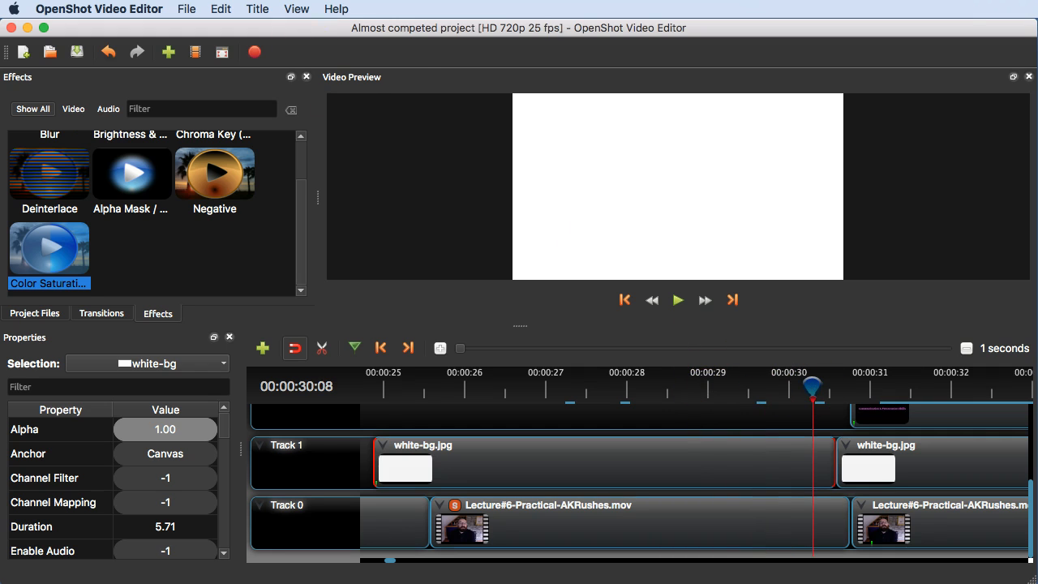
left_click(296, 9)
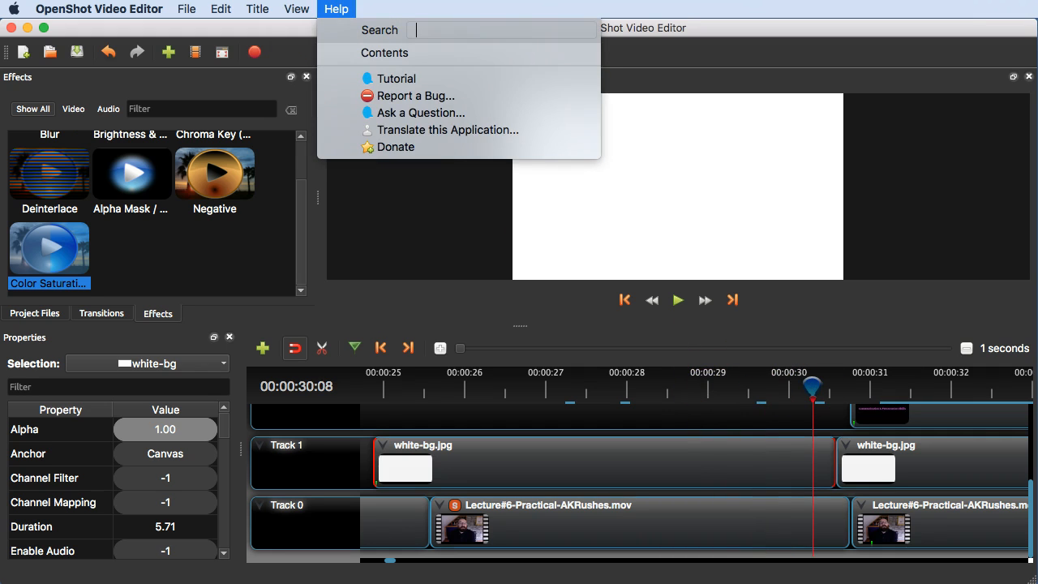
mouse_move(186, 9)
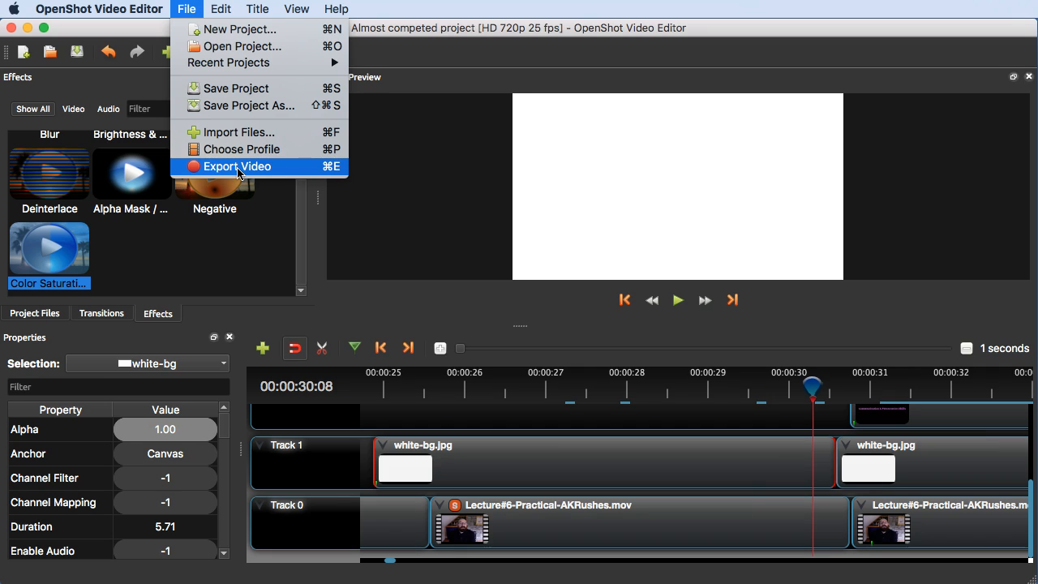
left_click(265, 169)
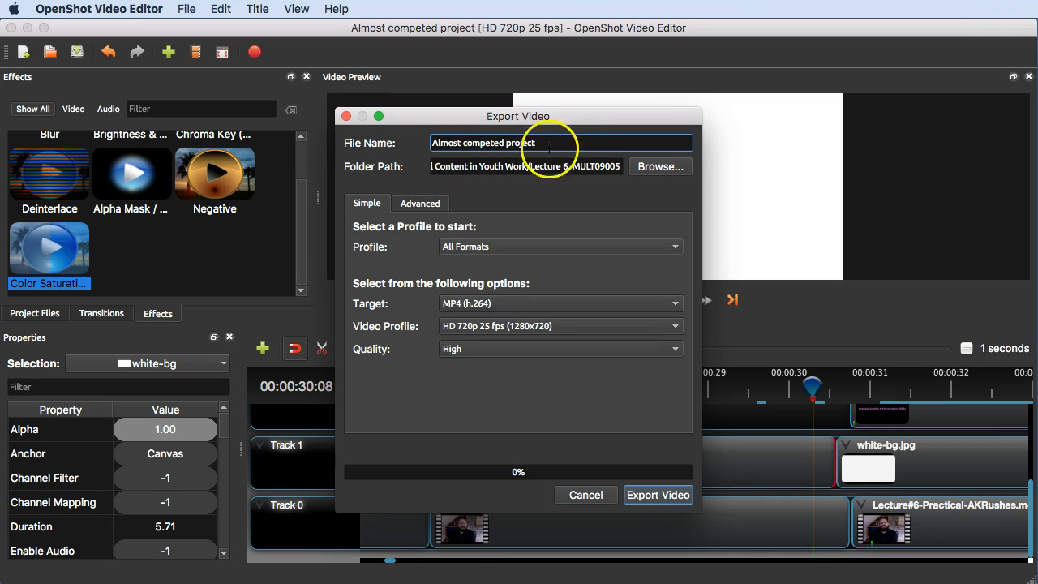
left_click_drag(557, 145, 356, 126)
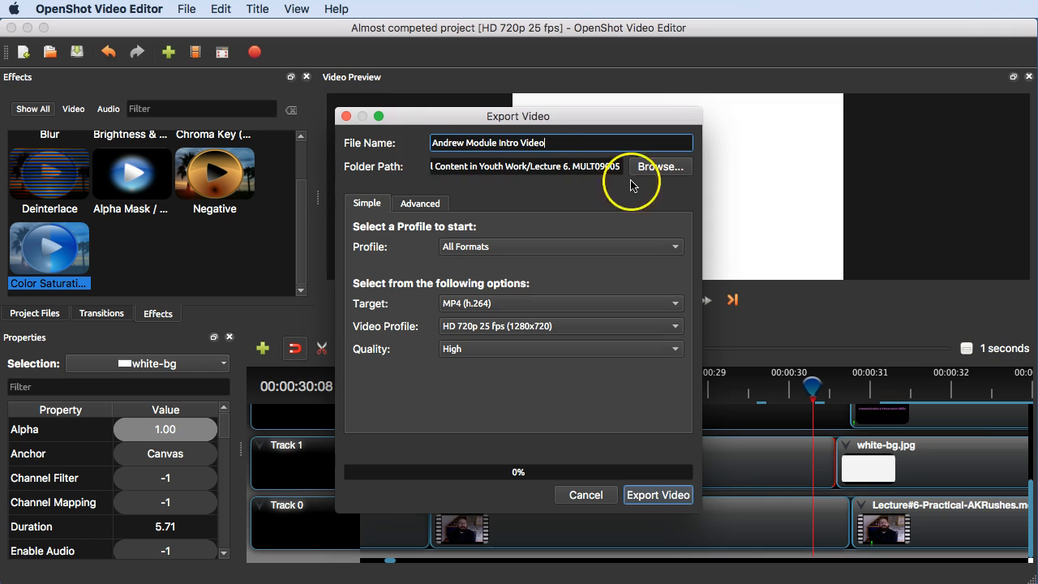
Step: Choose the Lecture 6. MULT09005 folder as the export destination
left_click(660, 167)
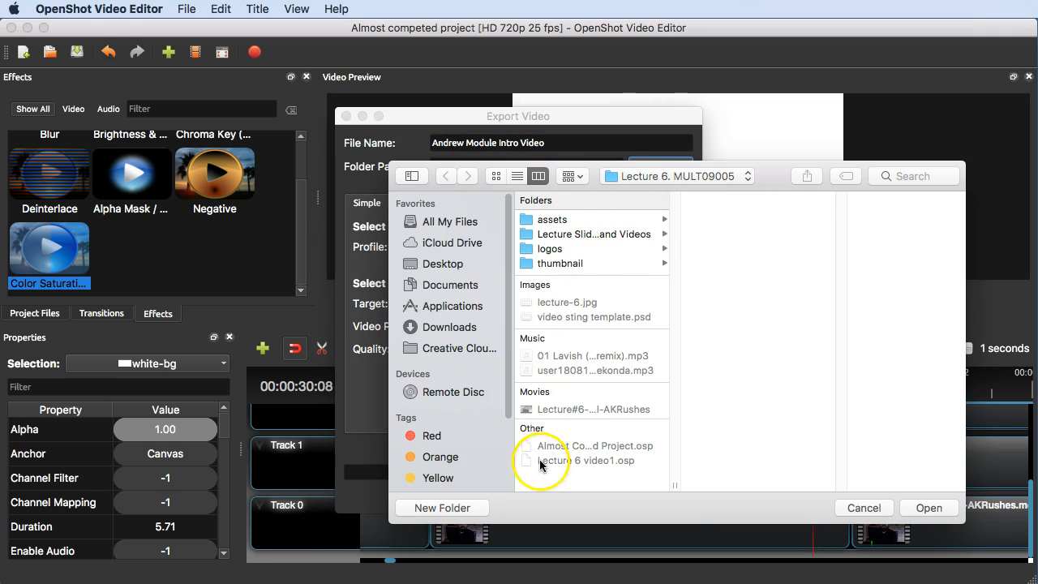
left_click(690, 176)
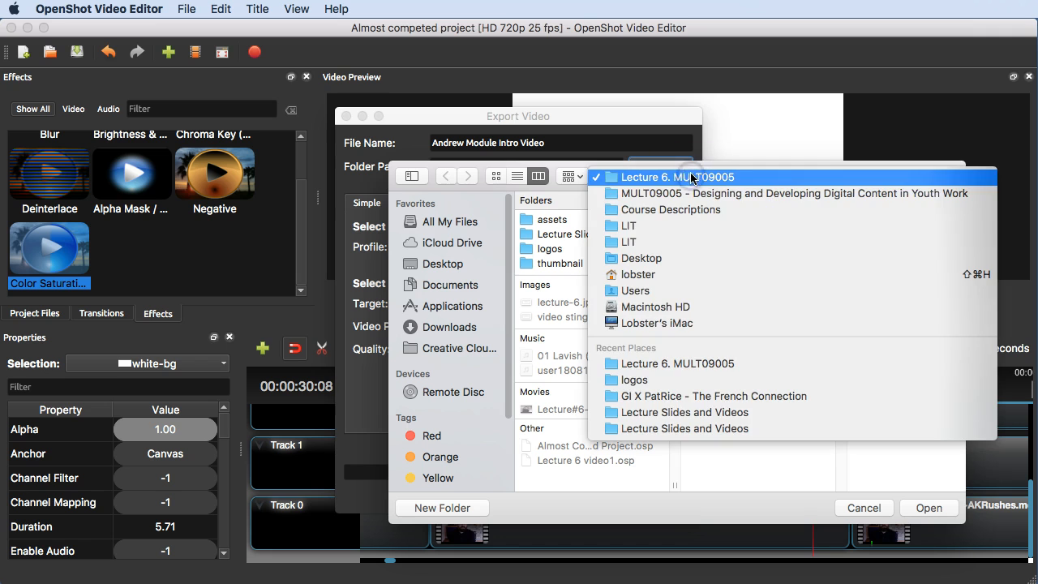
left_click(819, 475)
left_click(928, 508)
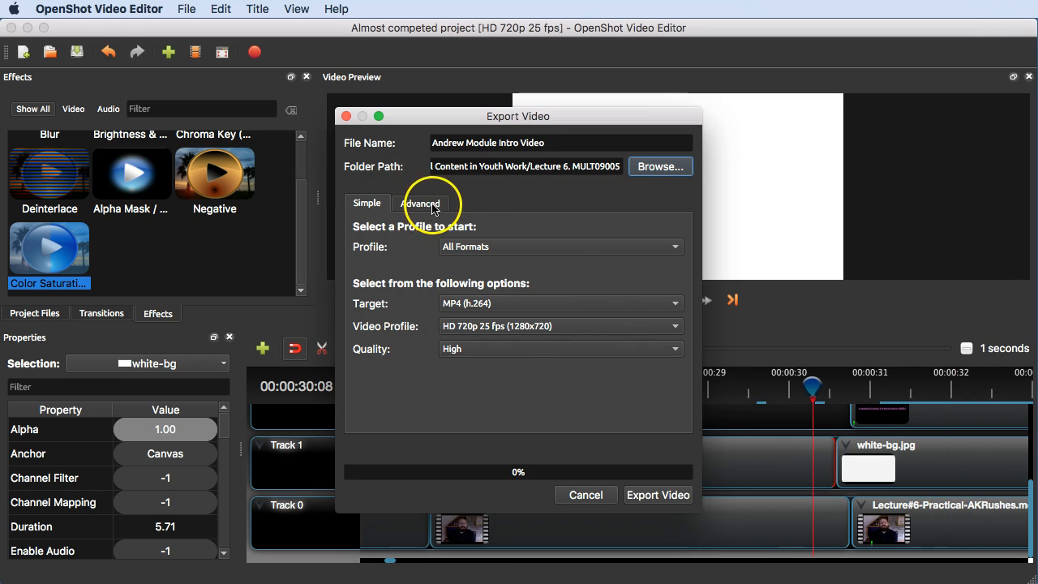
Step: Look through the export profile presets and the advanced export options, leaving the profile on All Formats
left_click(531, 246)
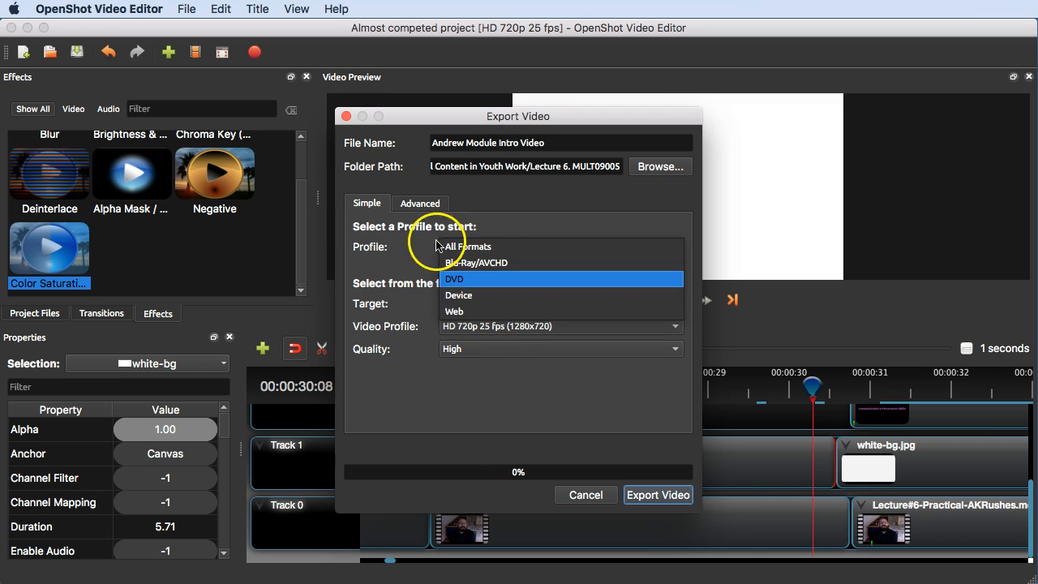
left_click(420, 207)
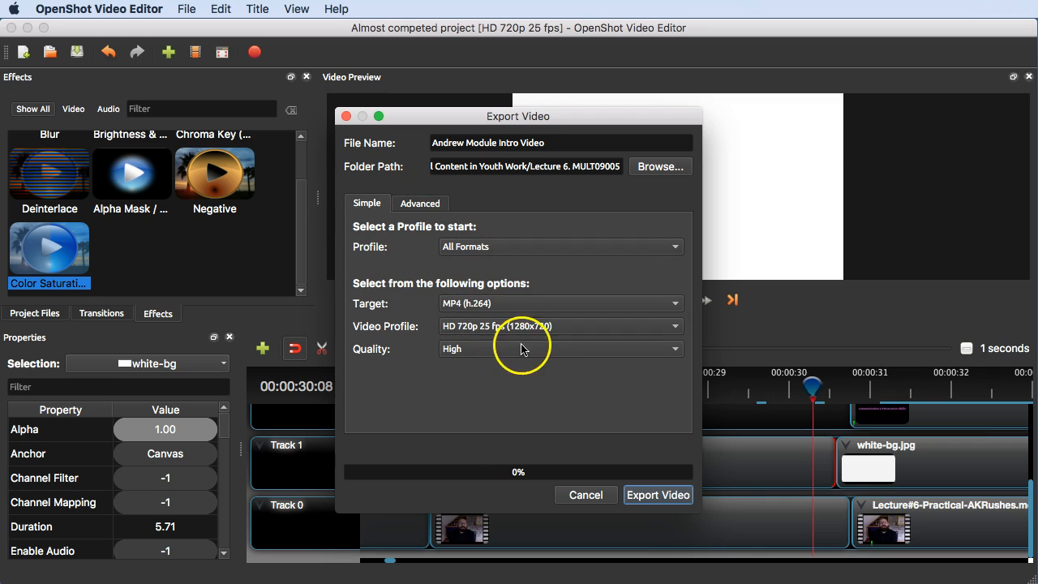
left_click(421, 202)
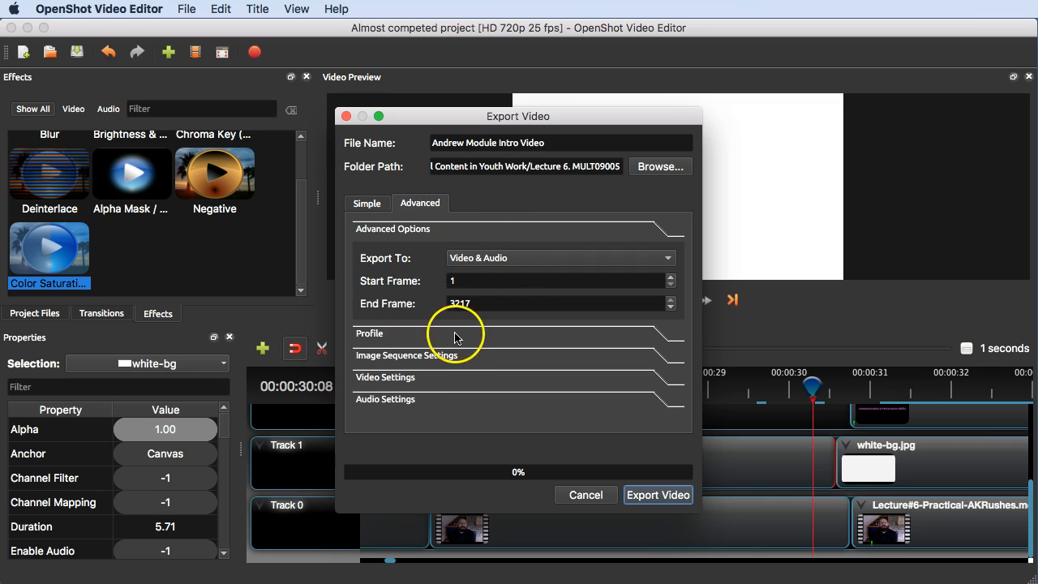
left_click(369, 205)
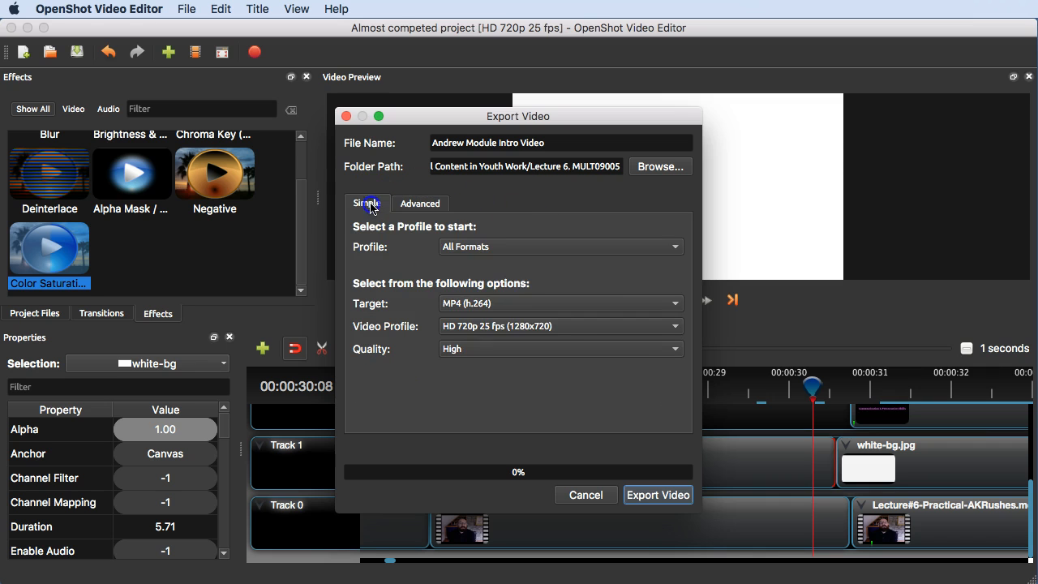
Step: Export the video as MP4 (h.264) with the HD 720p 25 fps (1280x720) video profile and High quality
left_click(469, 303)
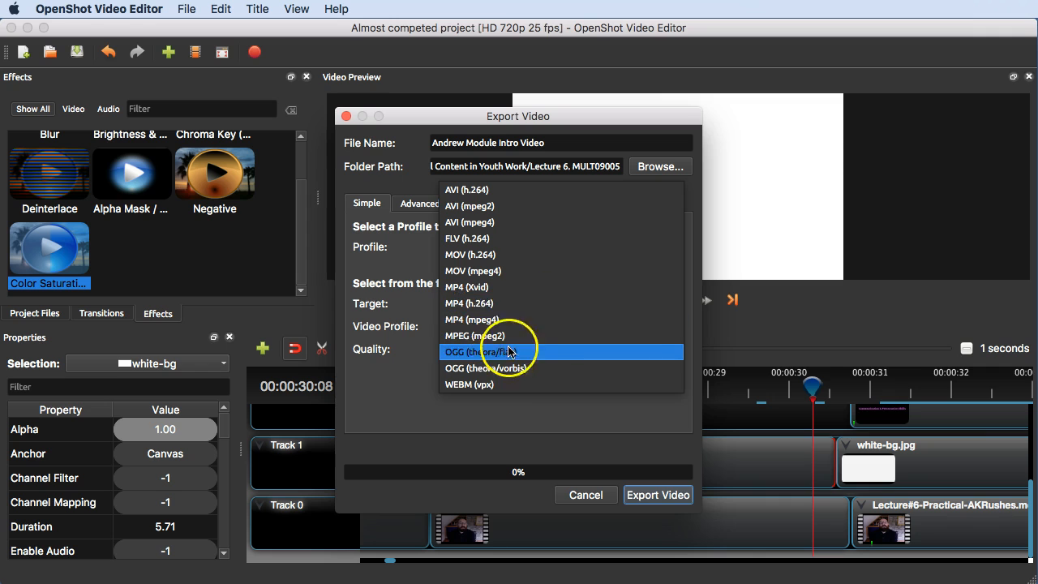
left_click(479, 306)
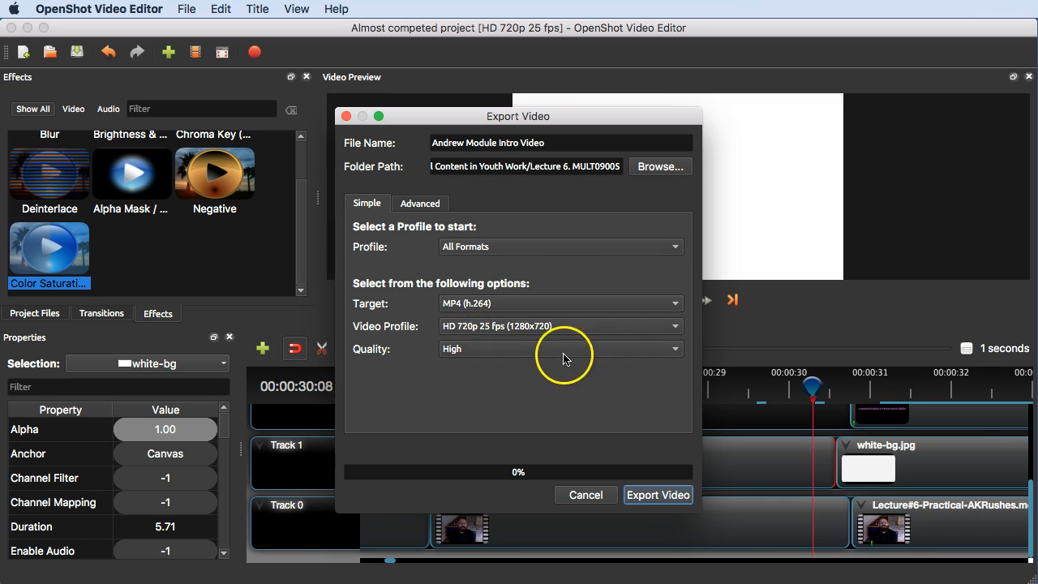
left_click(527, 327)
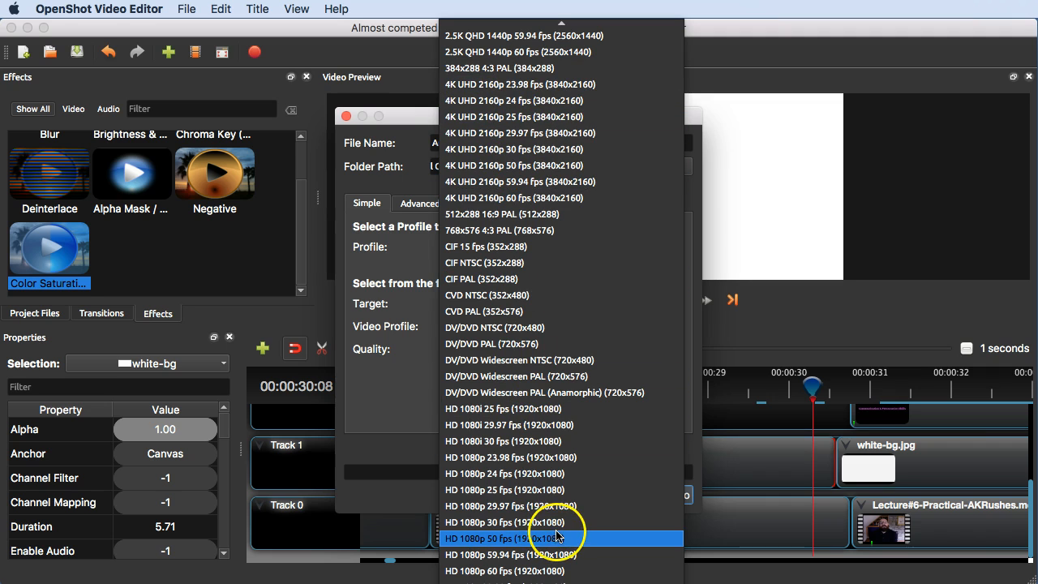
scroll(554, 520, "up", 3)
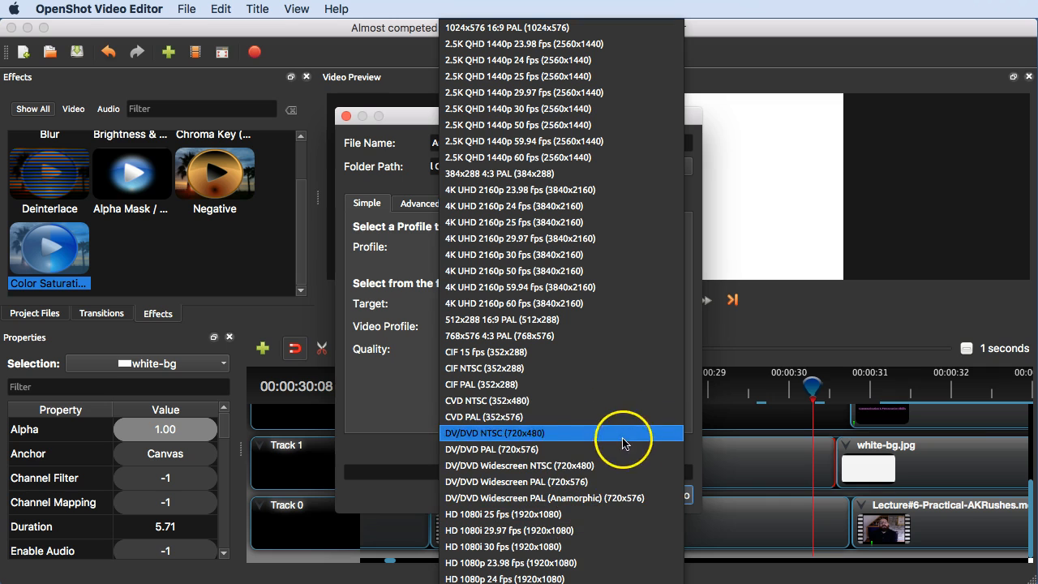
left_click(380, 382)
left_click(559, 348)
left_click(394, 390)
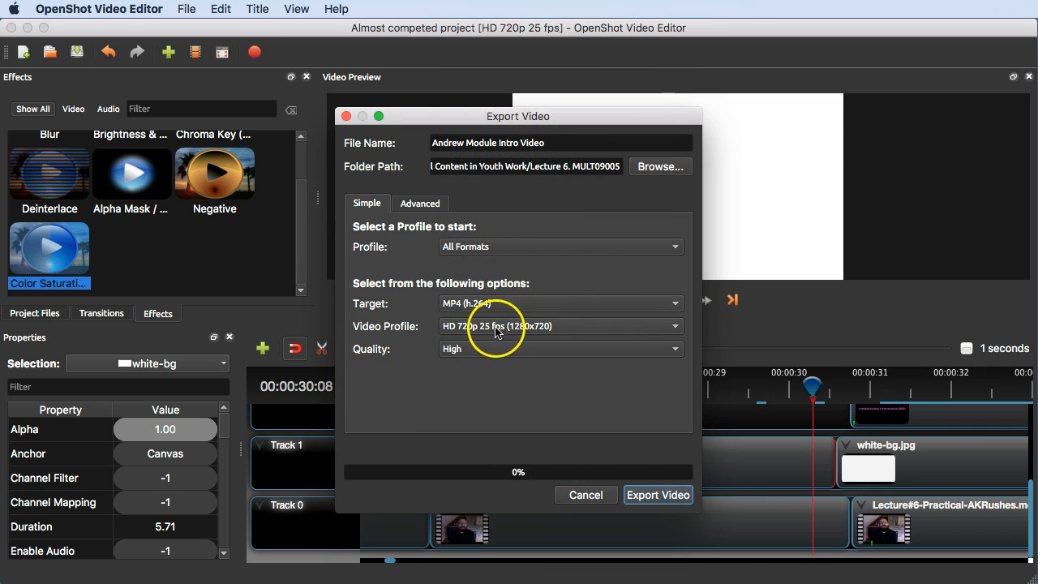
left_click(483, 351)
left_click(492, 348)
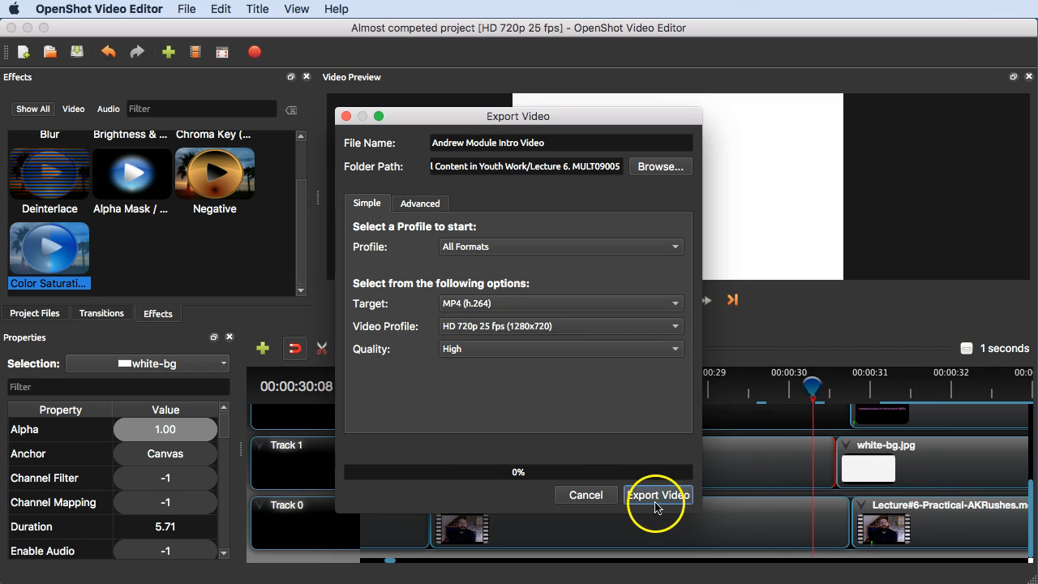
left_click(661, 495)
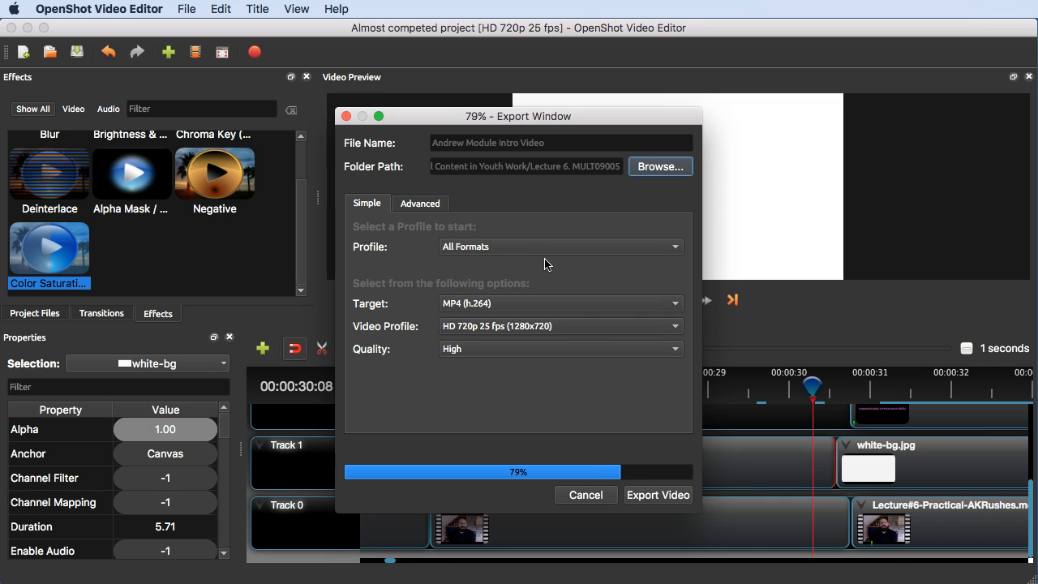
Step: Switch to Finder, open the Lecture 6. MULT09005 folder and select the exported MP4 file to examine its details
left_click_drag(988, 417, 805, 305)
scroll(568, 454, "left", 1)
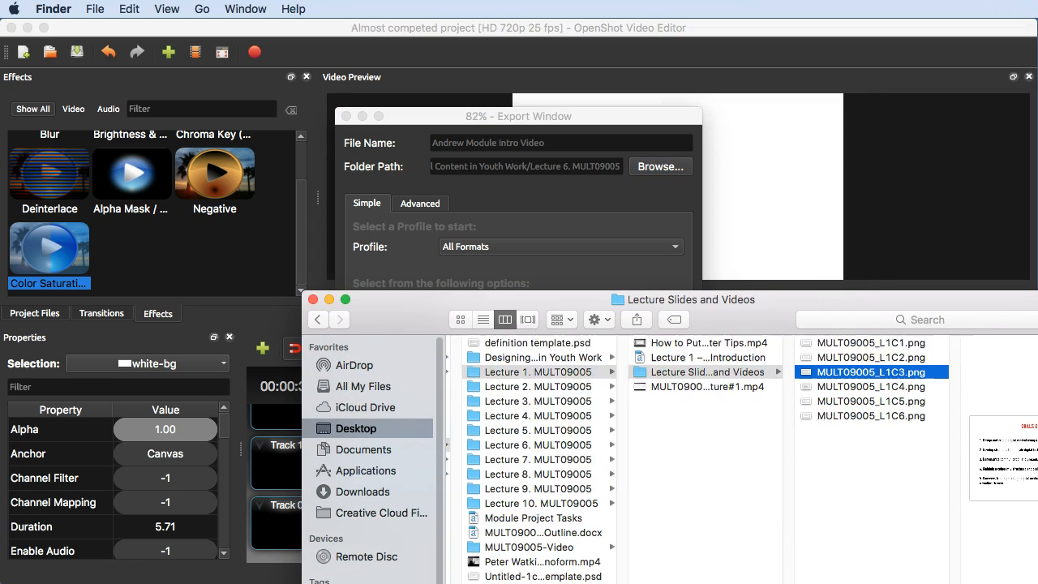
scroll(649, 438, "left", 3)
left_click(637, 445)
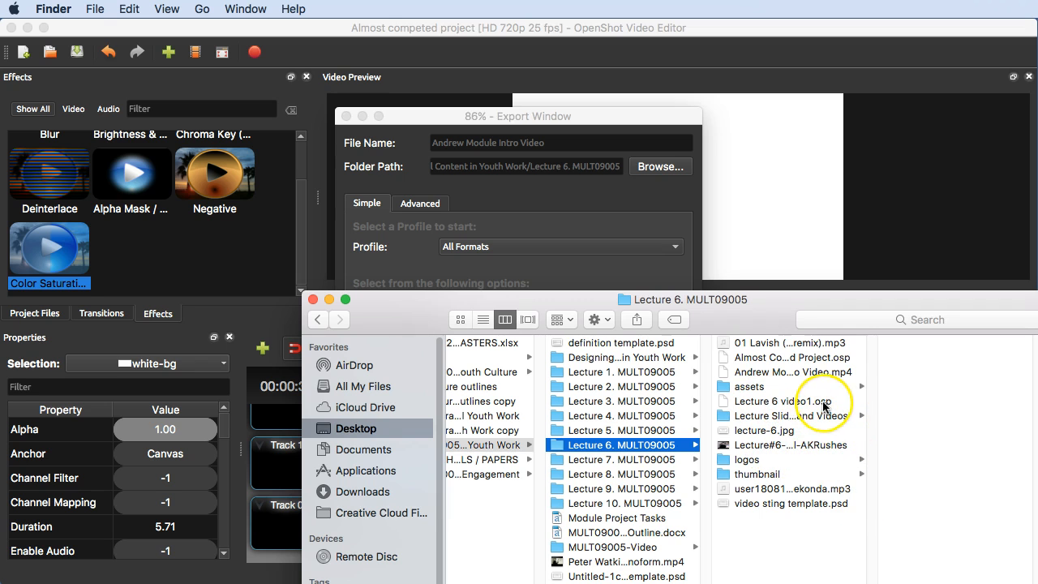
left_click_drag(765, 301, 670, 348)
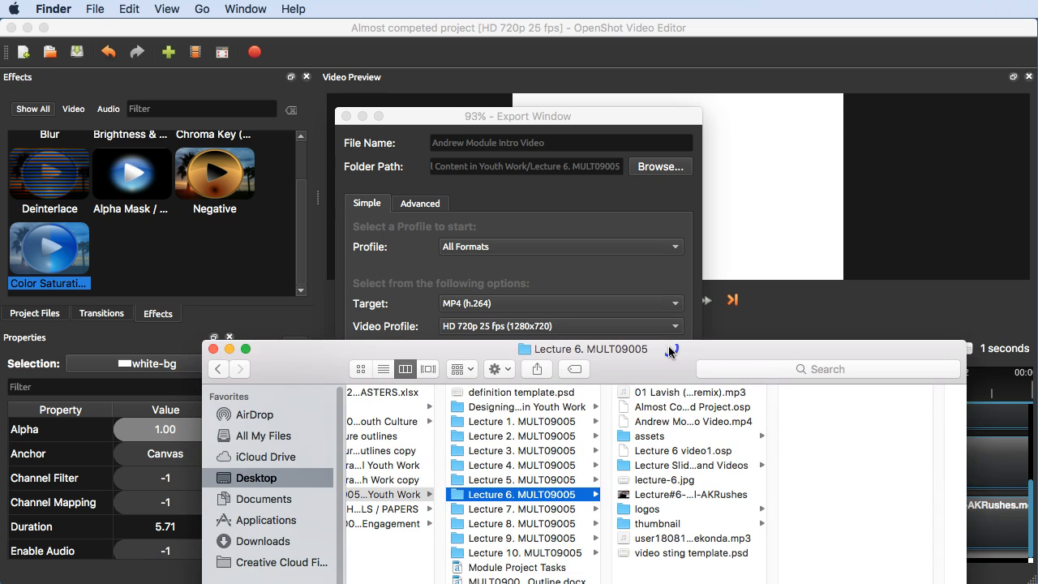
left_click_drag(668, 345, 676, 370)
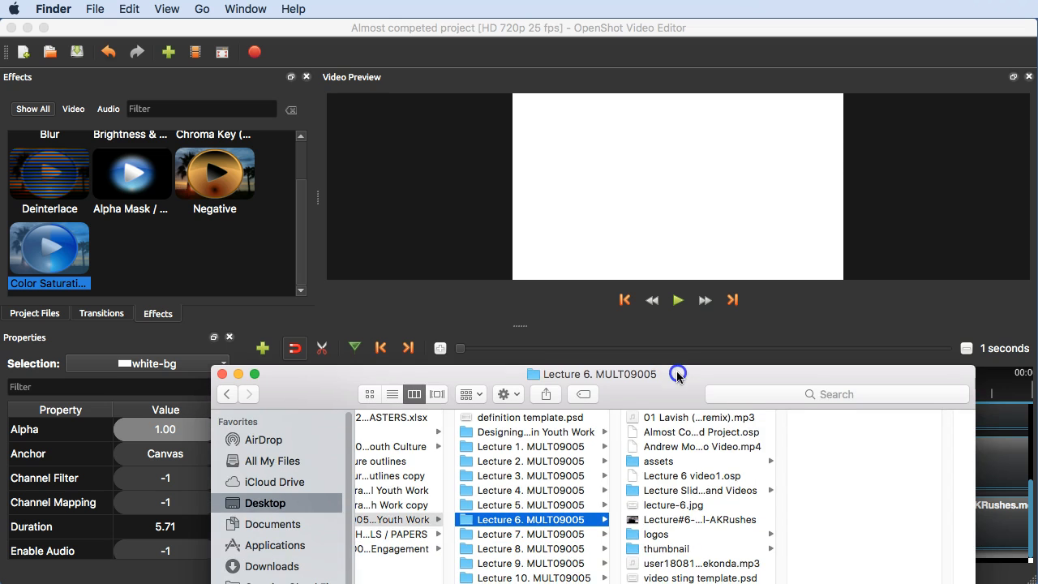
left_click(734, 449)
left_click_drag(883, 385, 728, 107)
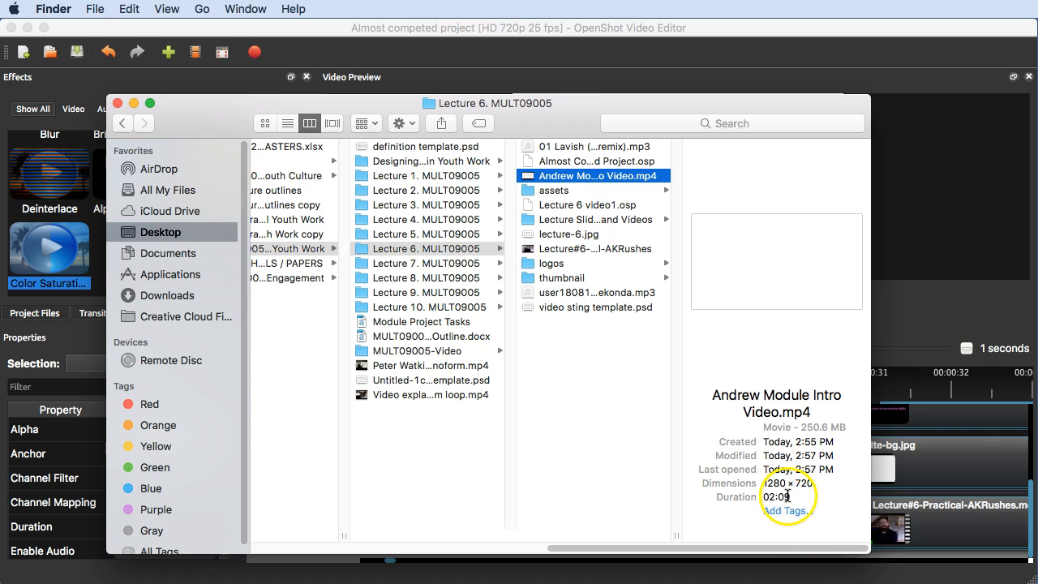
Step: Preview the exported MP4 with Quick Look in a smaller window, and close the preview
key("space")
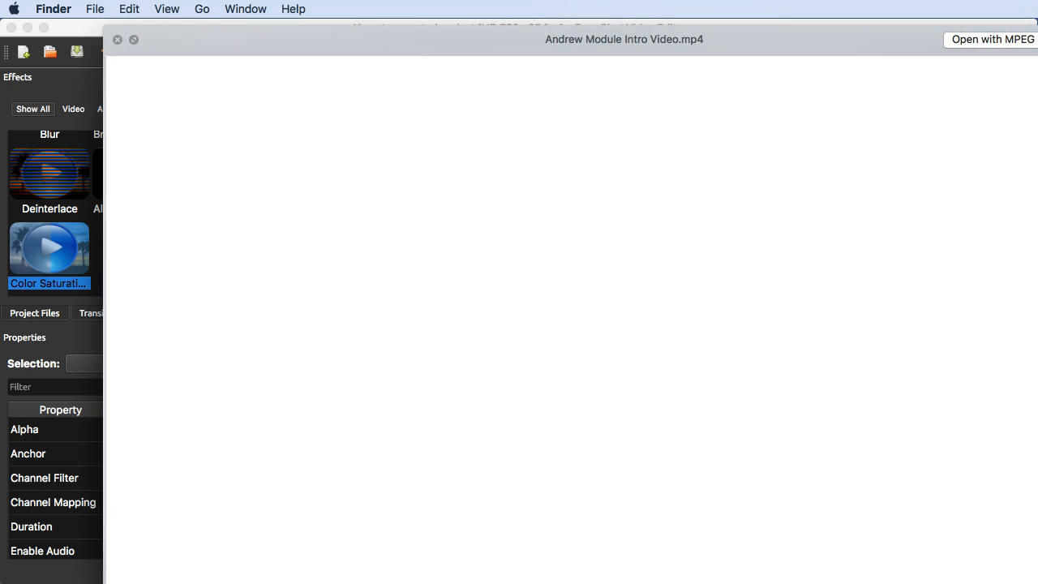
left_click_drag(769, 40, 657, 23)
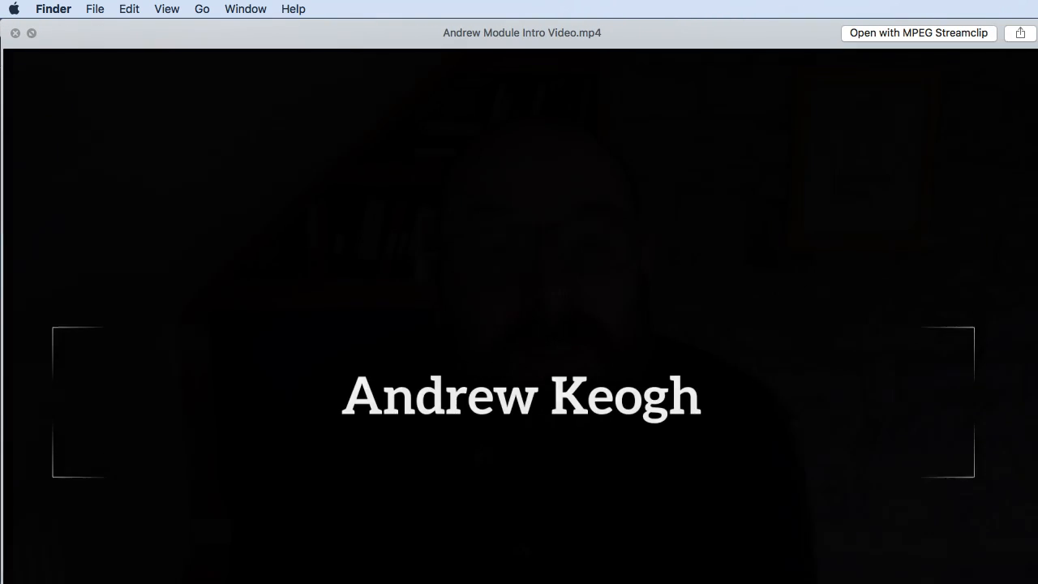
left_click_drag(1033, 528, 837, 499)
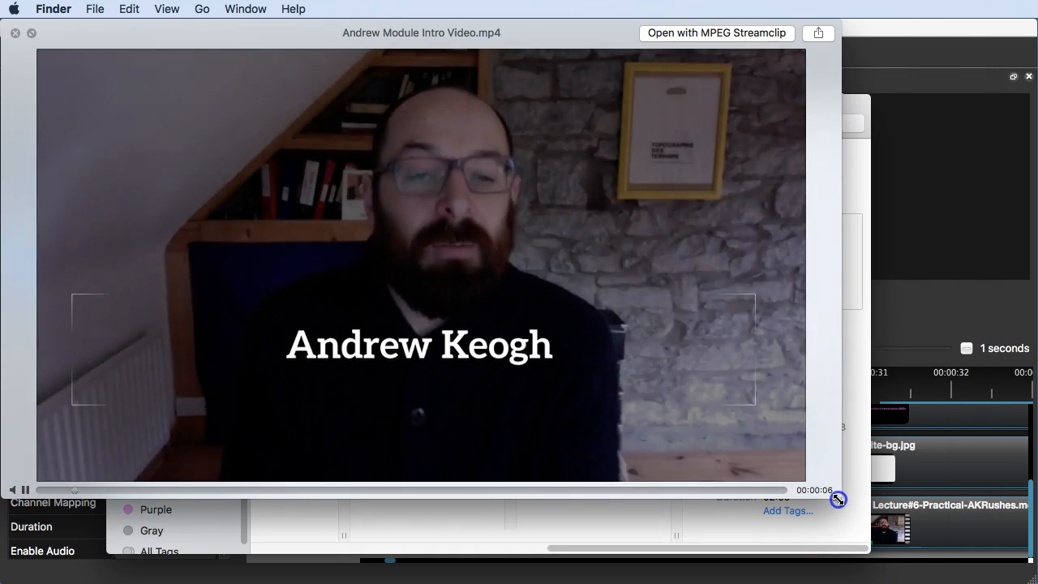
left_click_drag(325, 68, 435, 106)
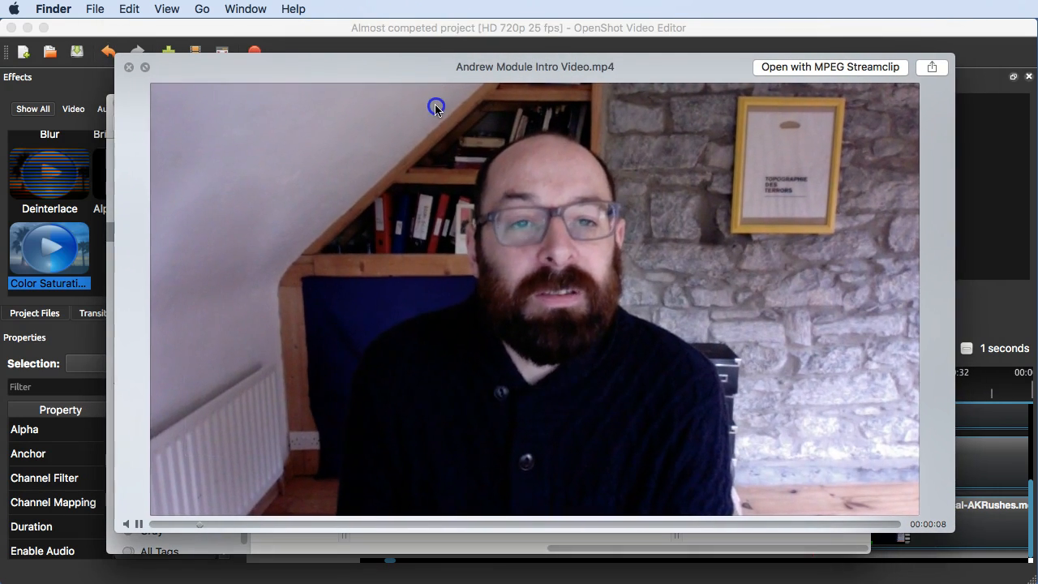
left_click_drag(947, 524, 725, 508)
key("space")
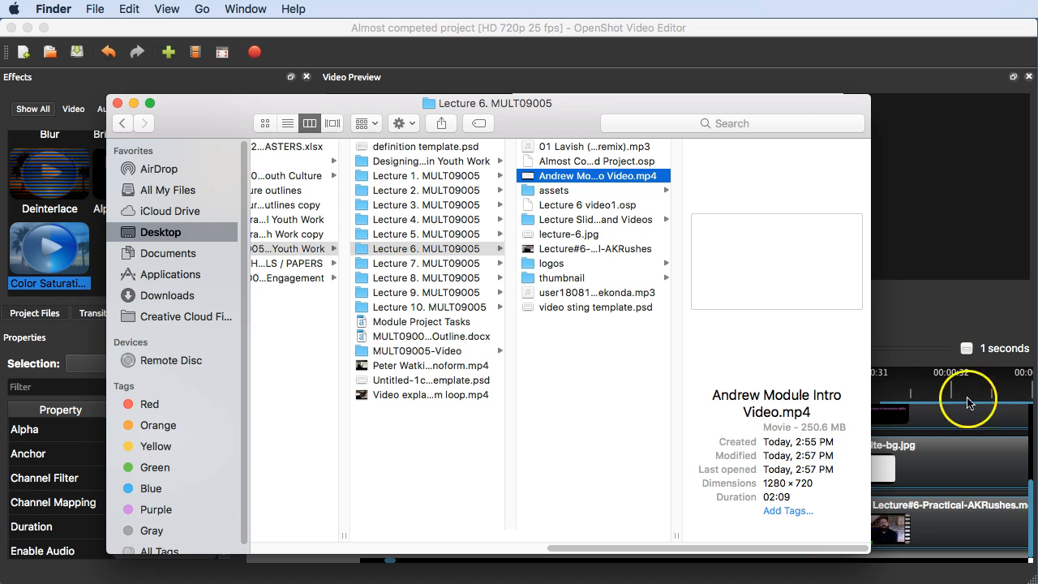
Step: Check the details of Lecture 6 video1.osp and Almost Competed Project.osp, and switch back to OpenShot Video Editor
left_click(627, 205)
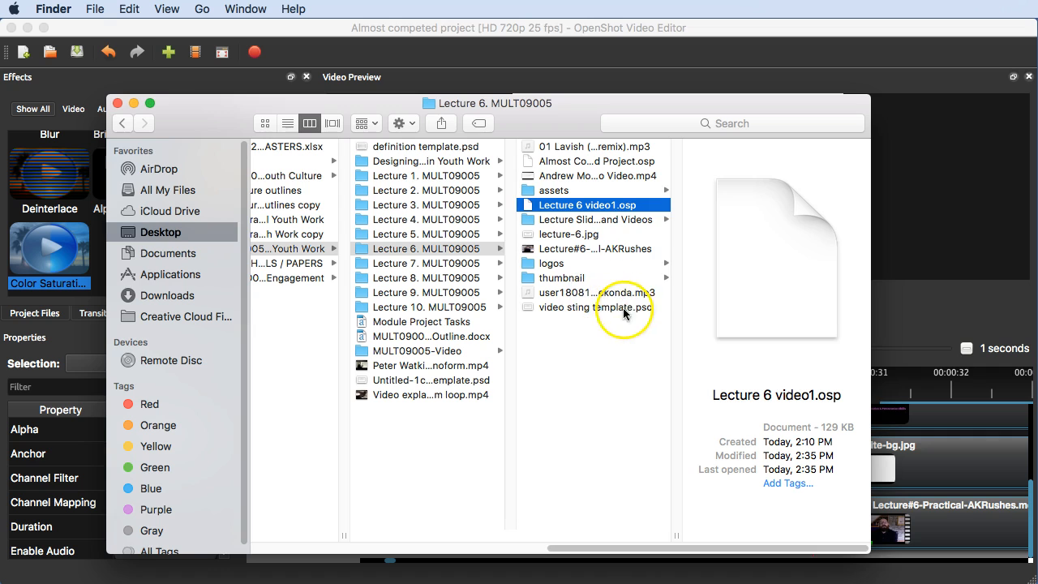
left_click(643, 163)
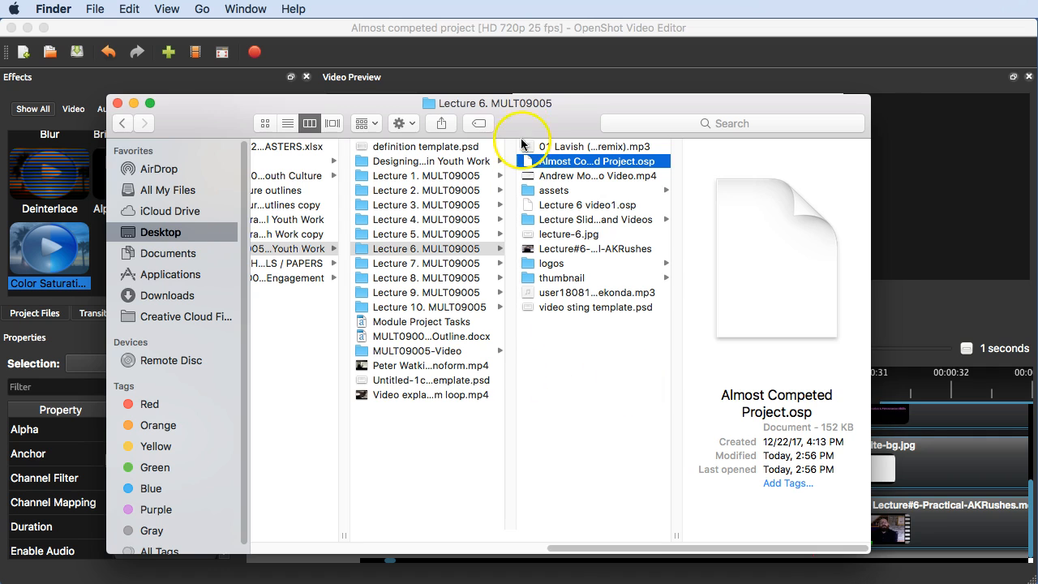
left_click(548, 87)
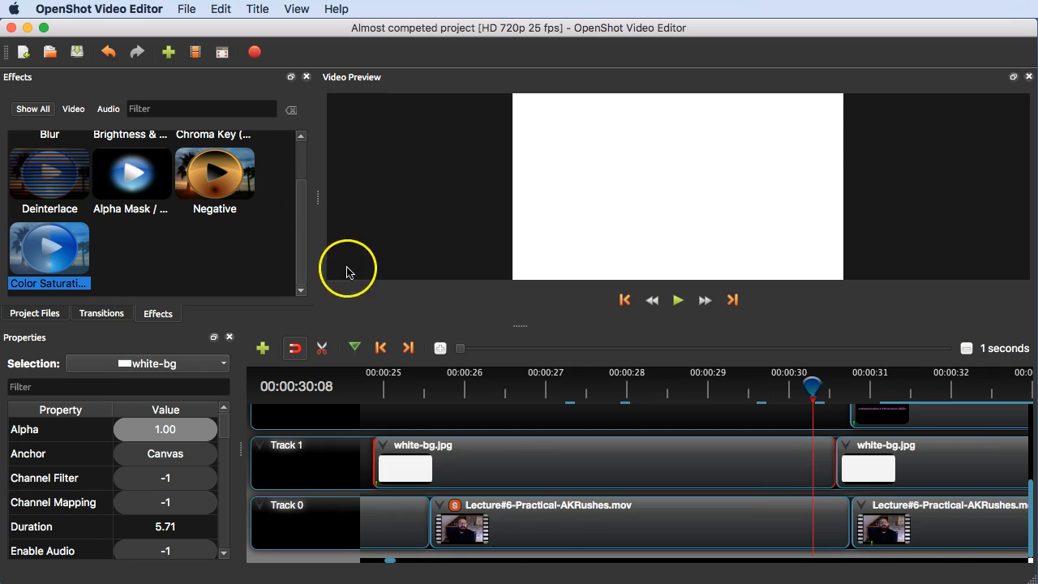
Step: Preview the timeline at several points between about 26.5 and 32 seconds around the "Develop Strategies" title
left_click(636, 396)
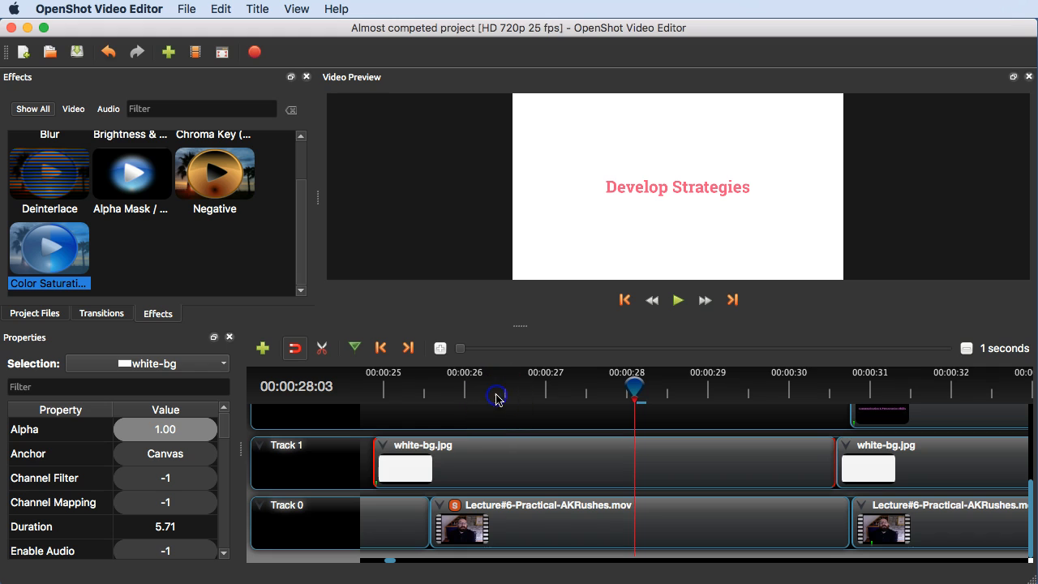
left_click(925, 388)
left_click(517, 389)
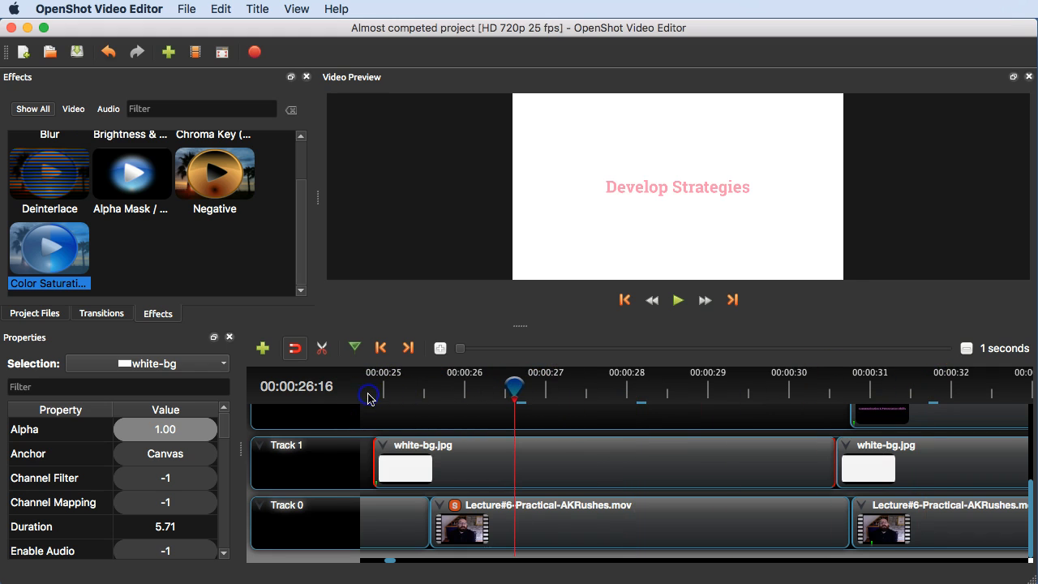